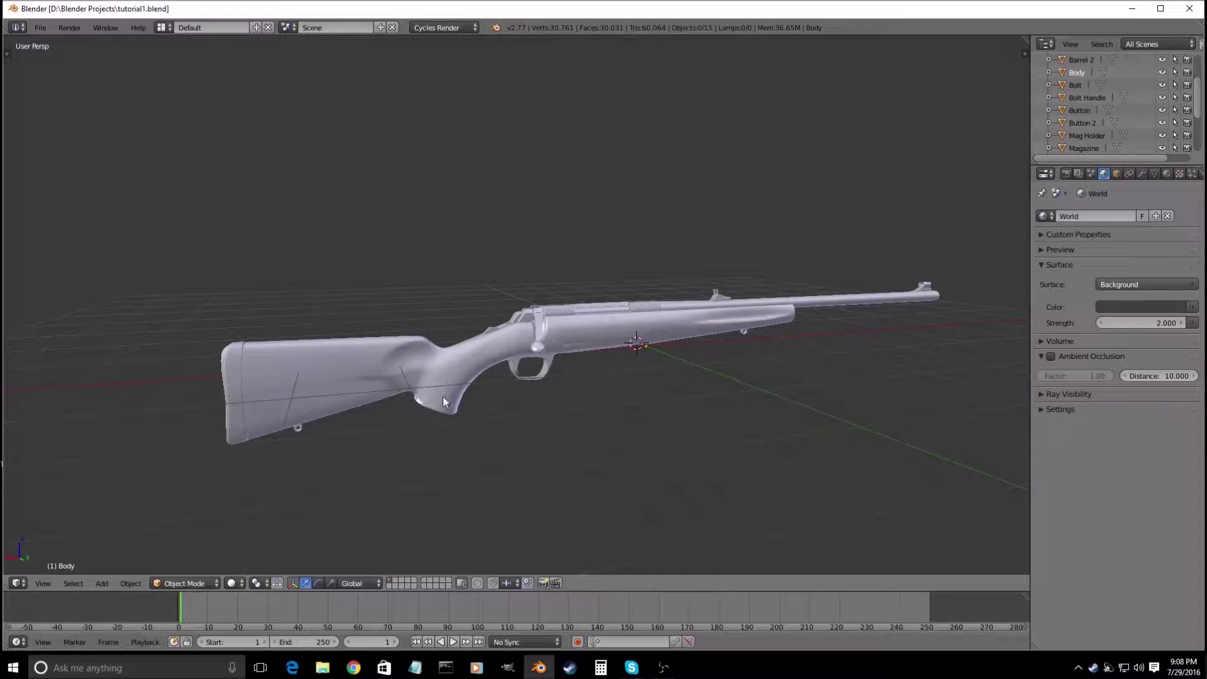
- Examine the untextured rifle model from several angles and up close, and check the active render engine
middle_click_drag(436, 400, 657, 398)
scroll(657, 398, "up", 4)
scroll(734, 312, "down", 3)
key("a")
middle_click_drag(735, 312, 579, 454)
key("a")
middle_click_drag(523, 527, 534, 489)
scroll(497, 447, "up", 4)
middle_click_drag(480, 342, 579, 425)
key("a")
key("a")
scroll(578, 425, "down", 5)
middle_click_drag(755, 413, 560, 453)
scroll(646, 456, "up", 4)
left_click(444, 28)
middle_click_drag(542, 175, 426, 348)
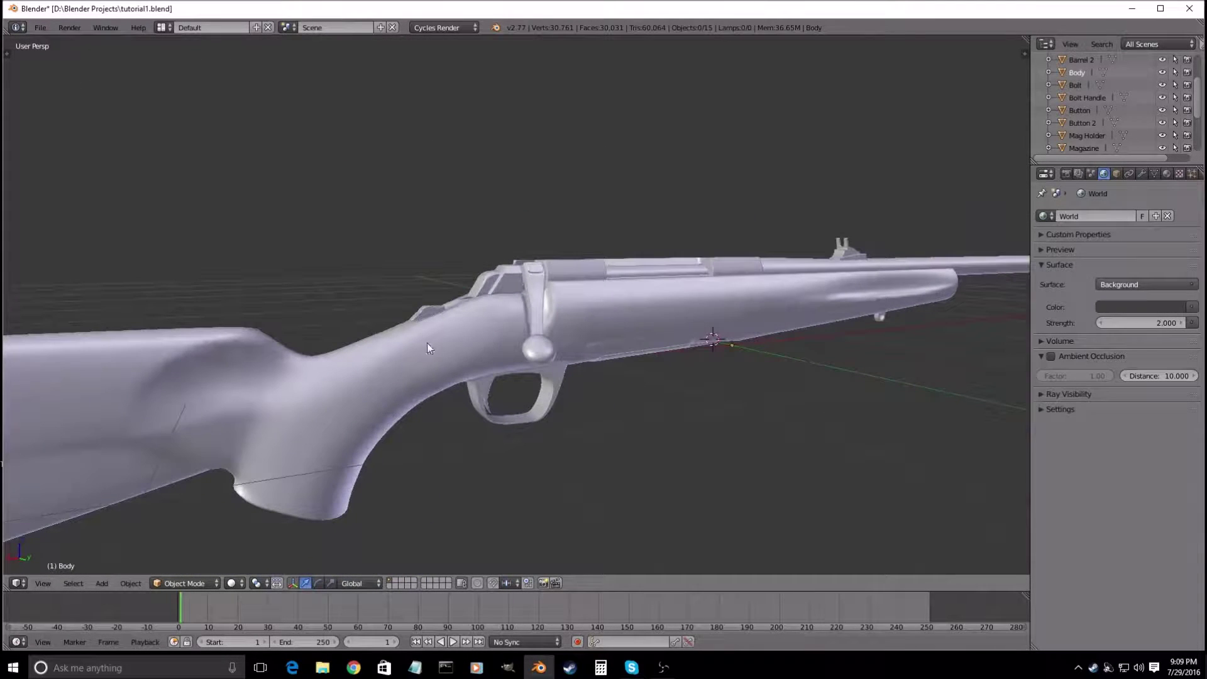
middle_click_drag(767, 278, 759, 357)
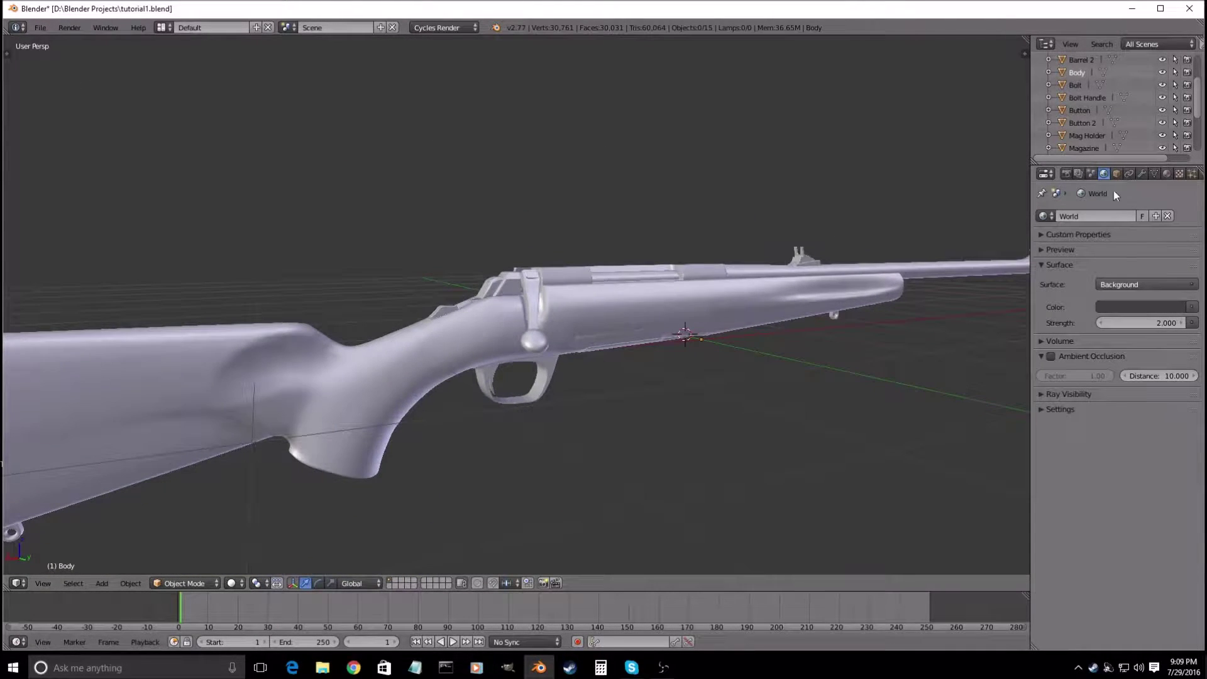
- Set the world background colour to an Environment Texture and load woods_4k.hdr from the Desktop folder
left_click(1193, 308)
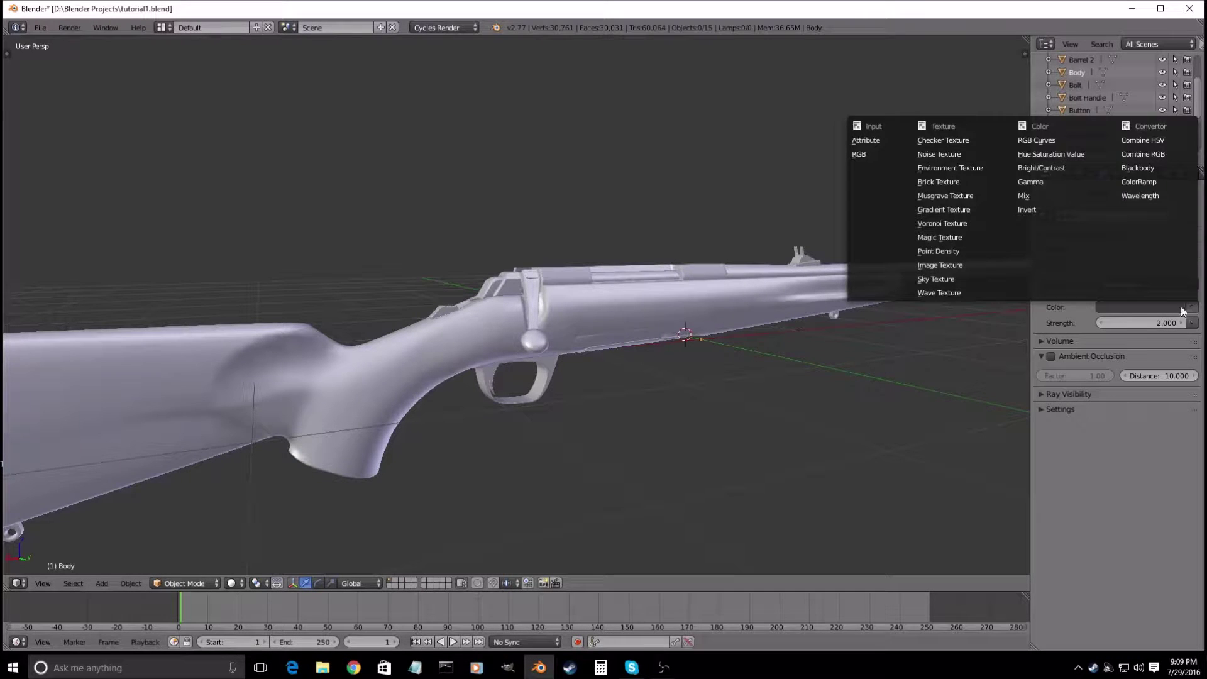
left_click(1088, 308)
left_click(1190, 308)
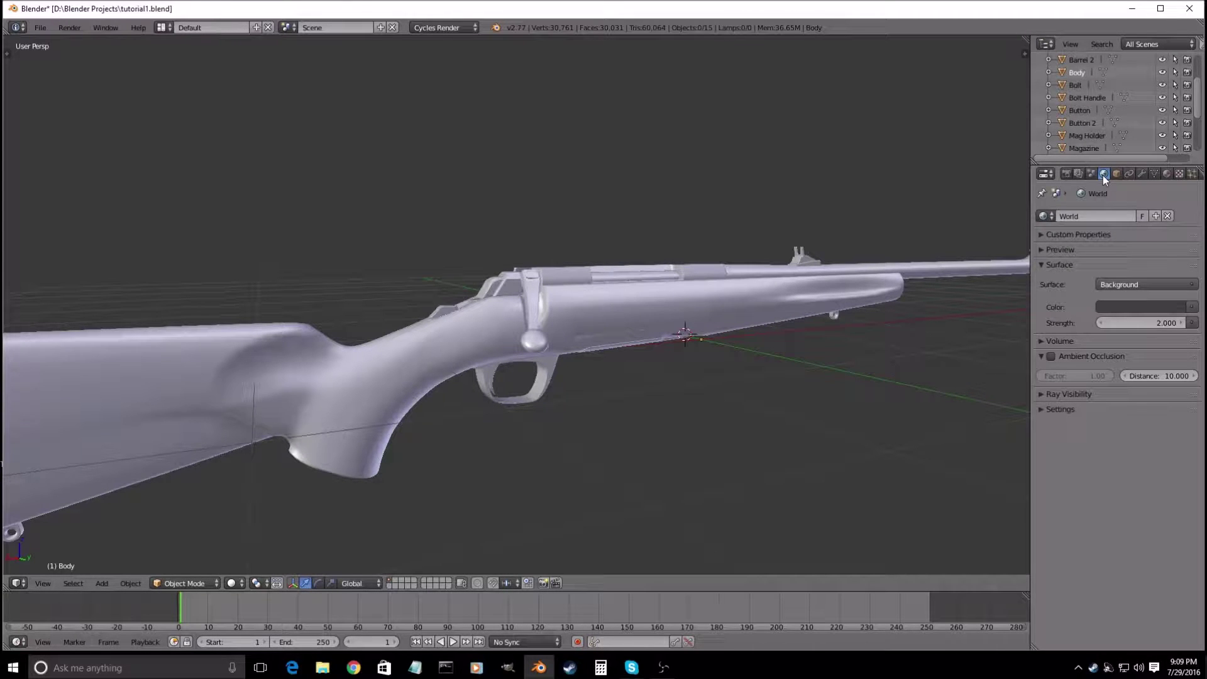
left_click(1191, 308)
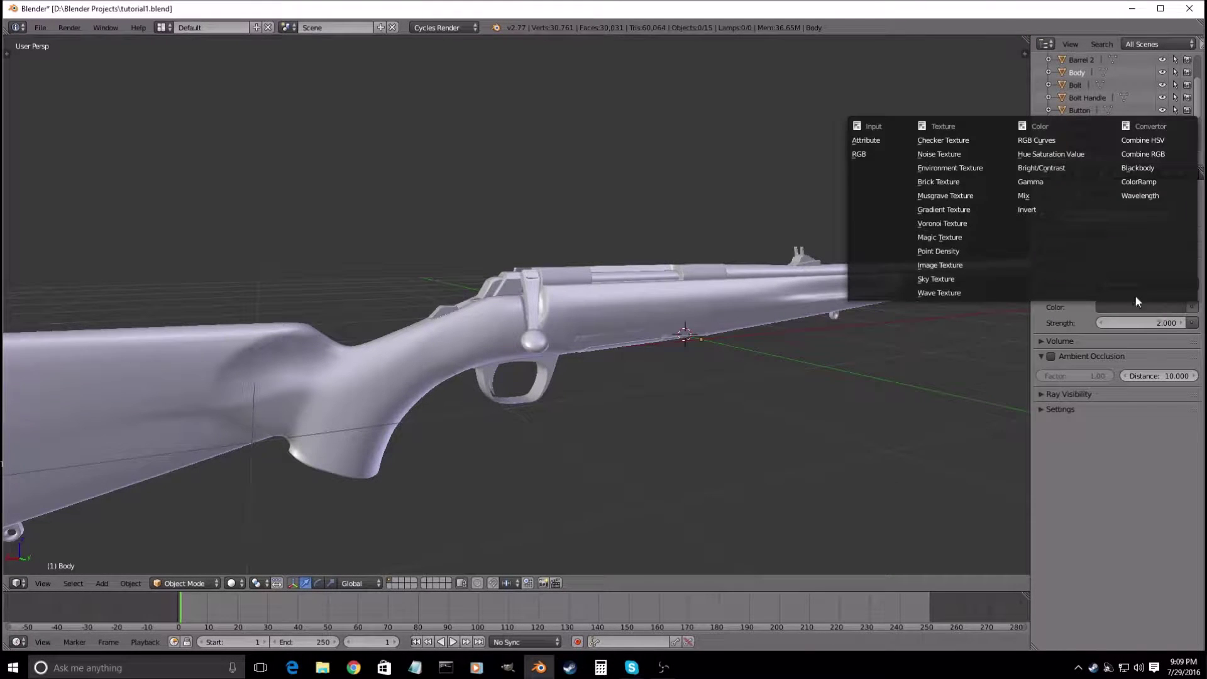
left_click(968, 168)
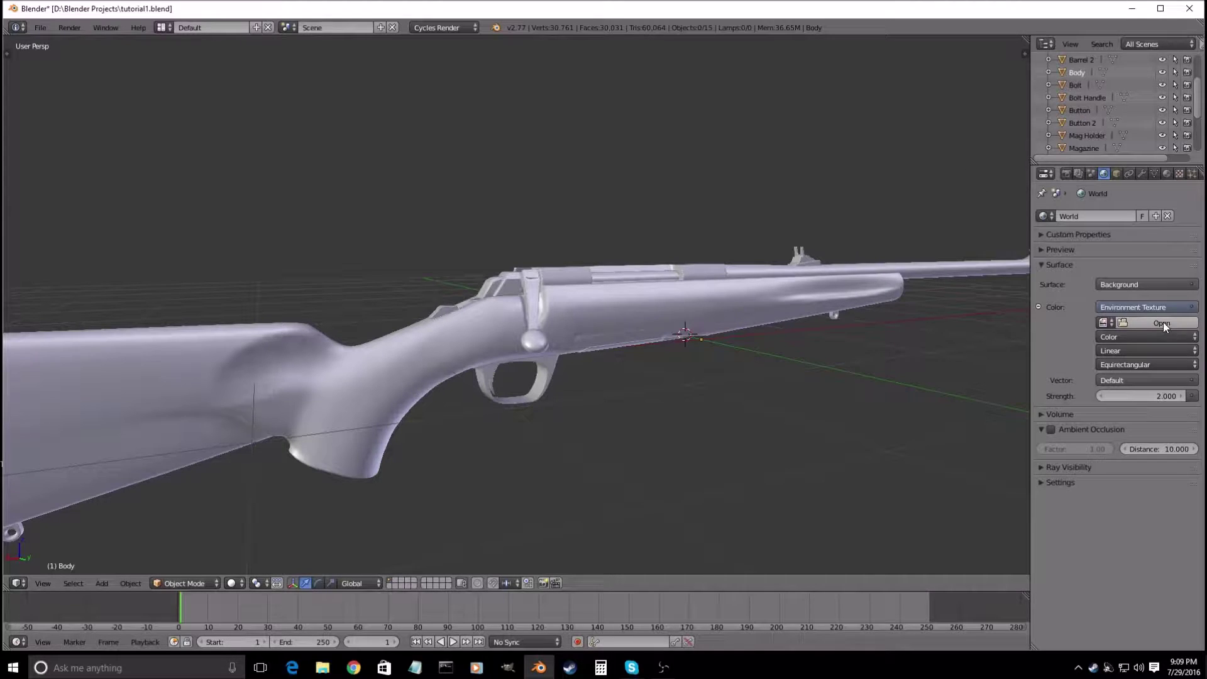
left_click(1163, 321)
left_click(44, 265)
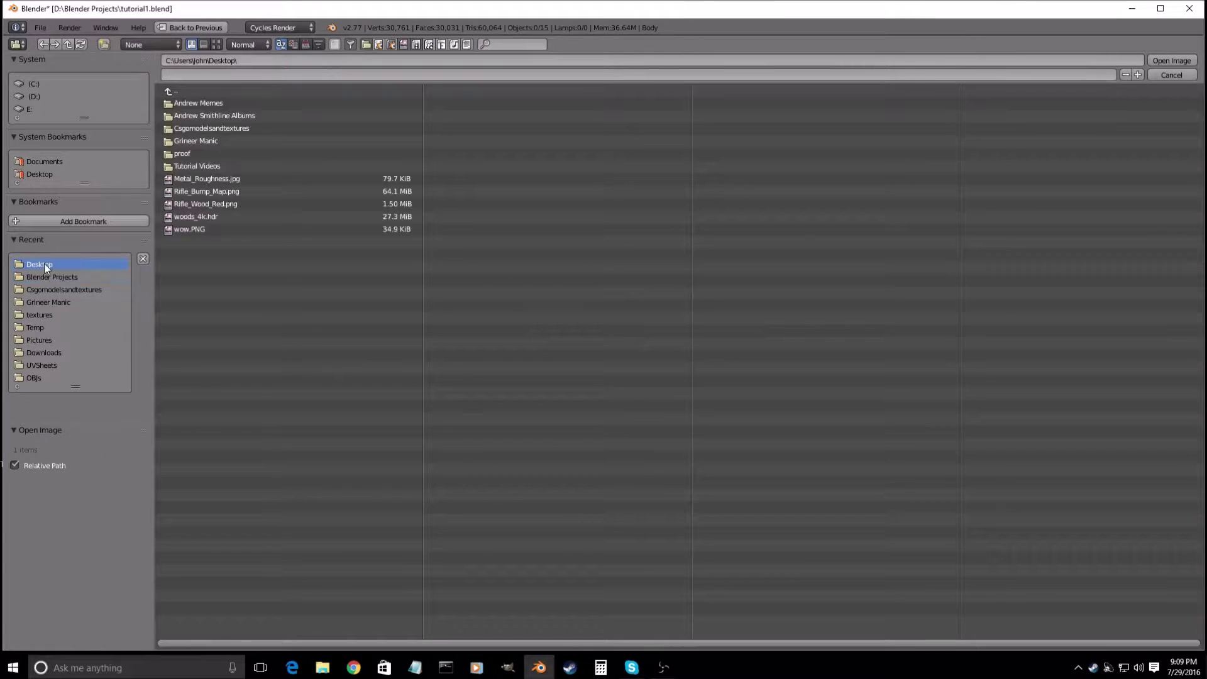
double_click(206, 216)
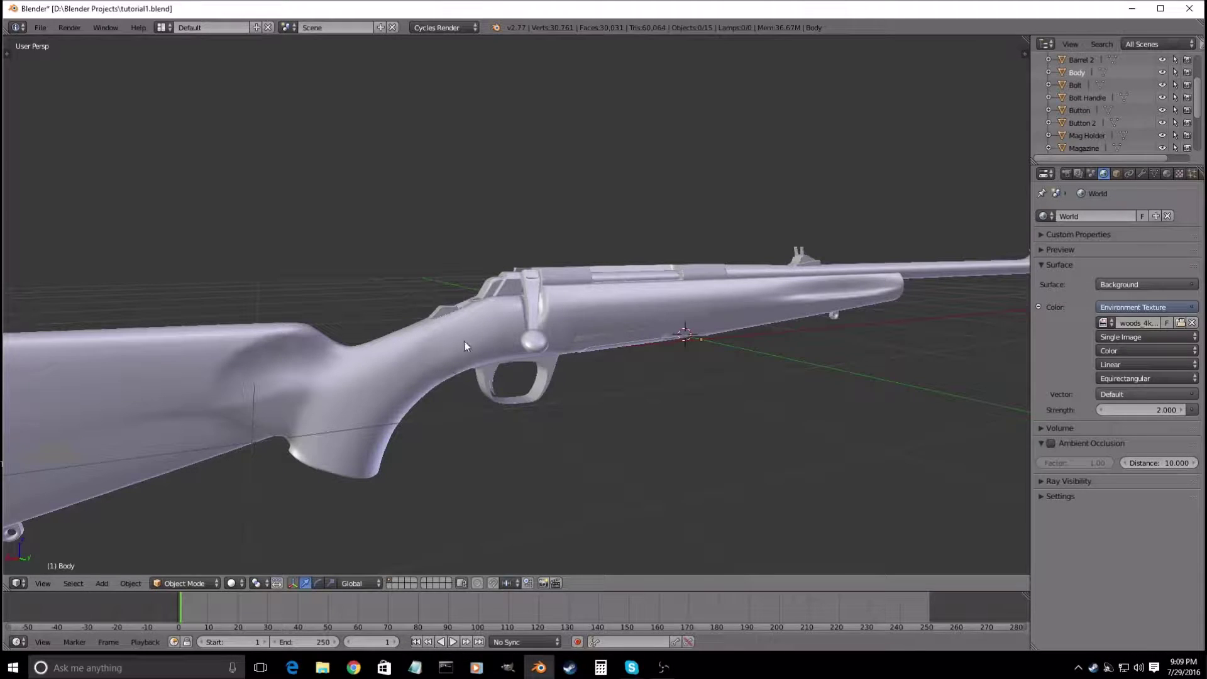
- Preview the rifle in rendered shading against the environment, and save the project over the existing file
left_click(1065, 175)
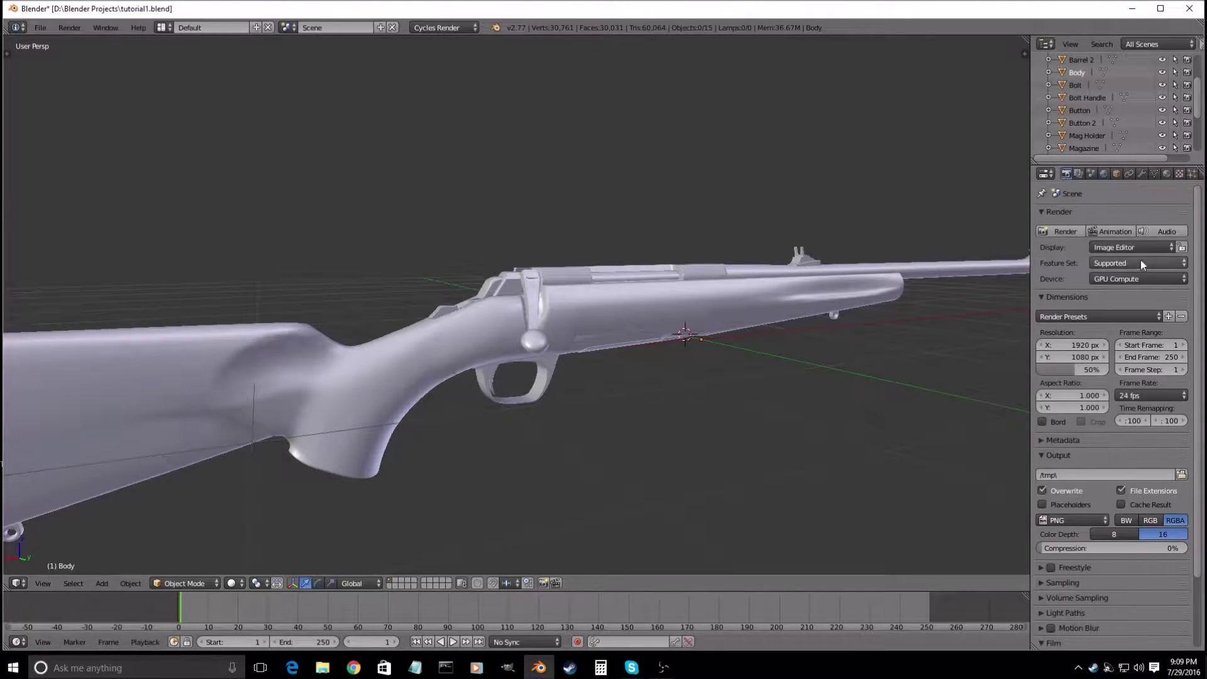
key("shift+z")
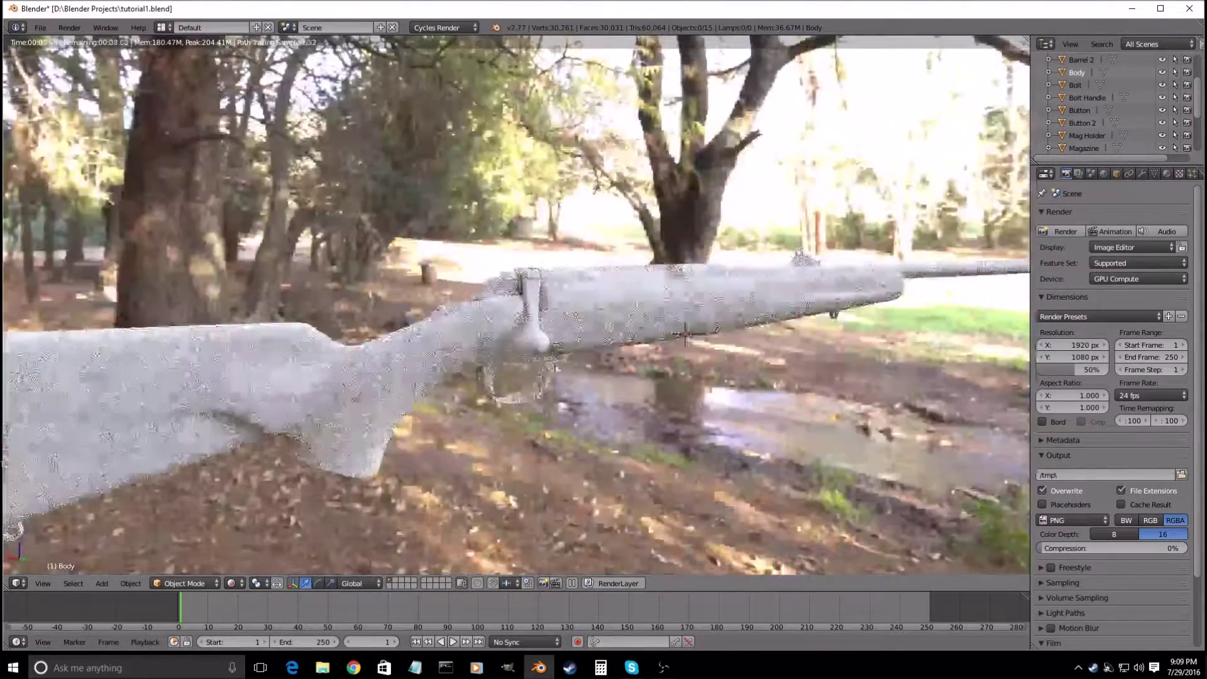
scroll(441, 336, "down", 4)
middle_click_drag(440, 337, 664, 395)
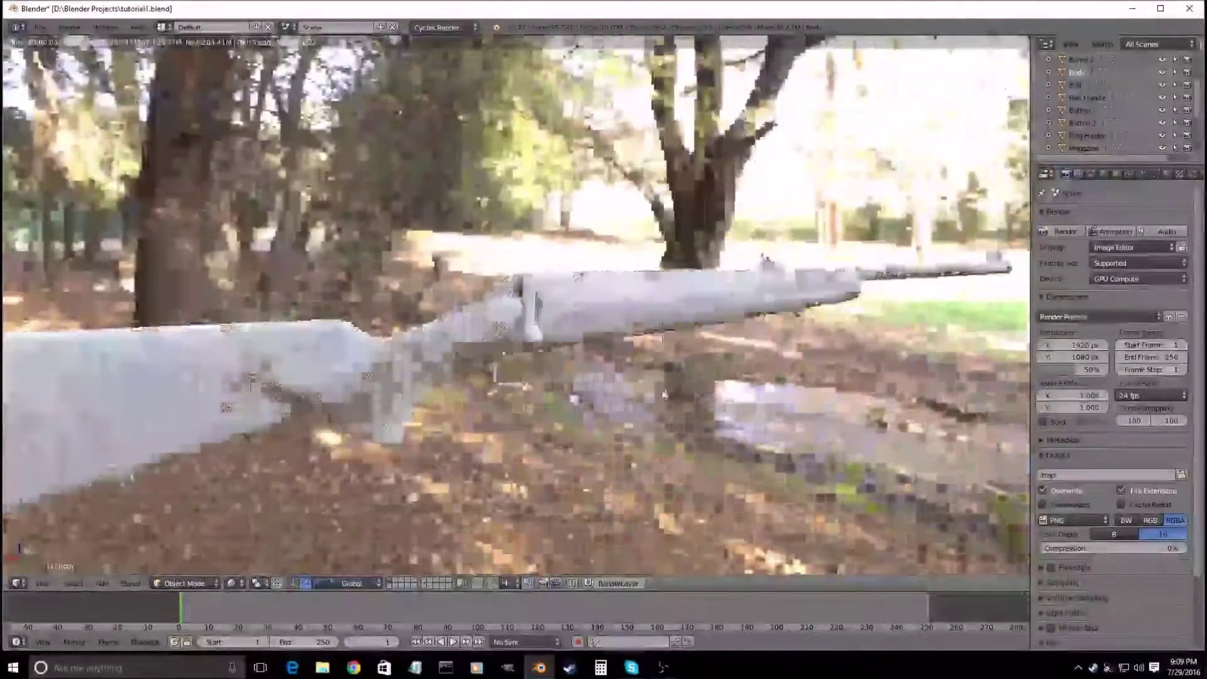
key("shift+z")
scroll(532, 377, "down", 2)
middle_click_drag(531, 377, 554, 380)
key("ctrl+s")
left_click(564, 376)
- Add a Sun lamp in the top view and place it beside the rifle, towards the barrel end
middle_click_drag(564, 376, 586, 402)
key("KP_1")
key("KP_7")
key("shift+a")
mouse_move(513, 330)
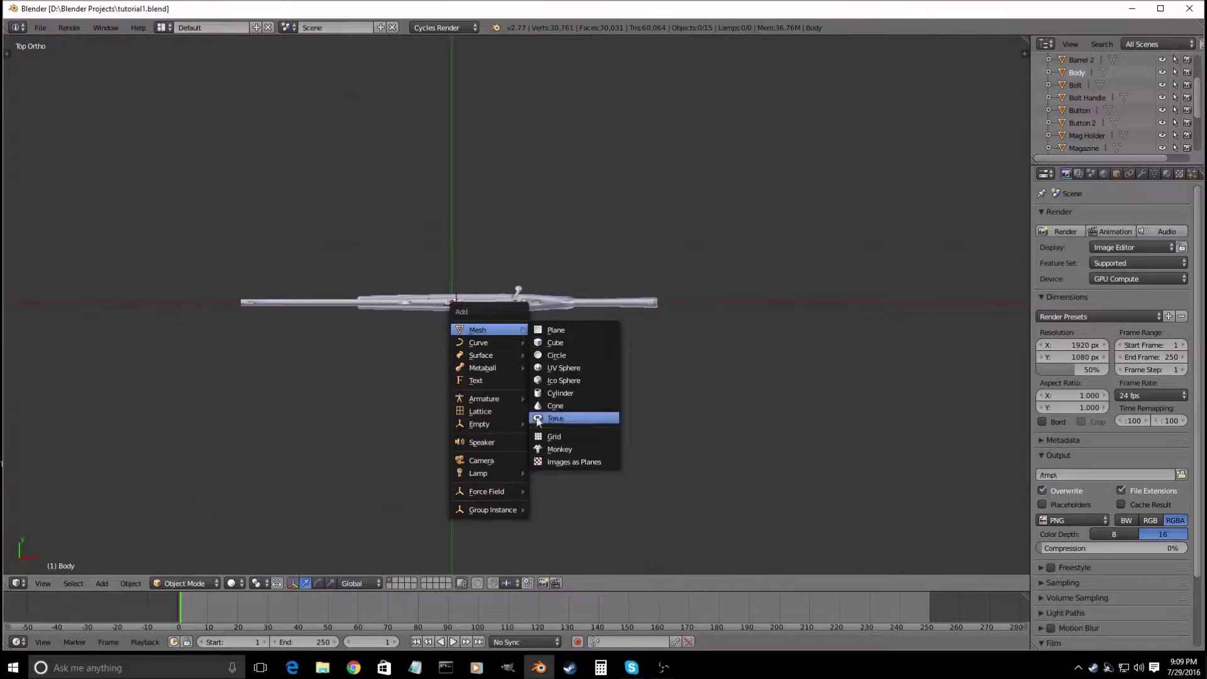
mouse_move(496, 473)
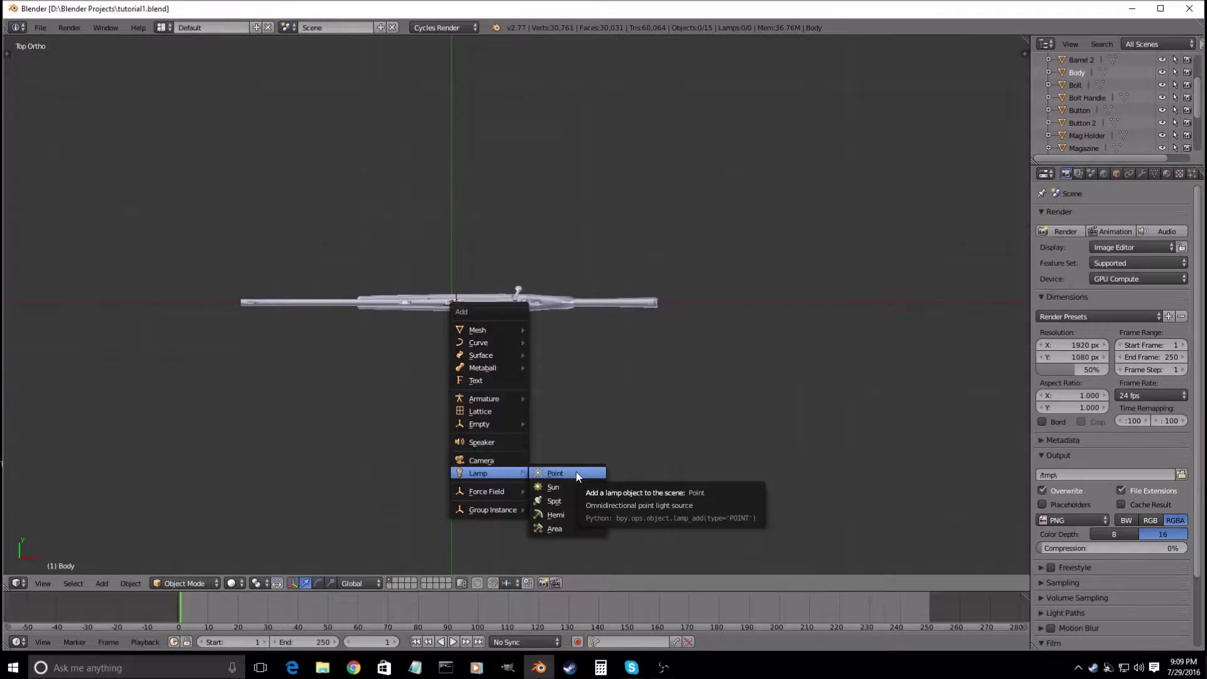
left_click(564, 488)
scroll(575, 362, "down", 1)
left_click_drag(465, 259, 492, 147)
left_click_drag(501, 189, 428, 186)
- Rotate the sun lamp in the side view so it shines horizontally at the rifle
middle_click_drag(498, 208, 530, 235)
key("KP_3")
key("r")
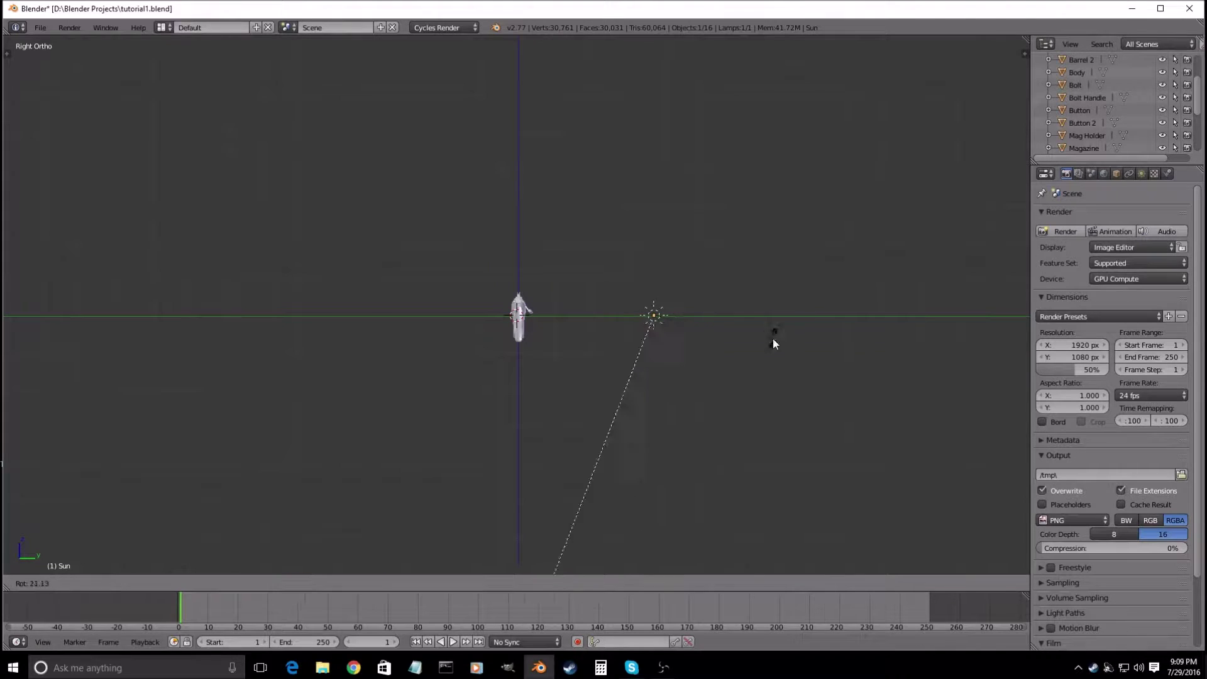
left_click(663, 364)
- Move the sun lamp farther away from the rifle along the Y axis in the top view
key("KP_7")
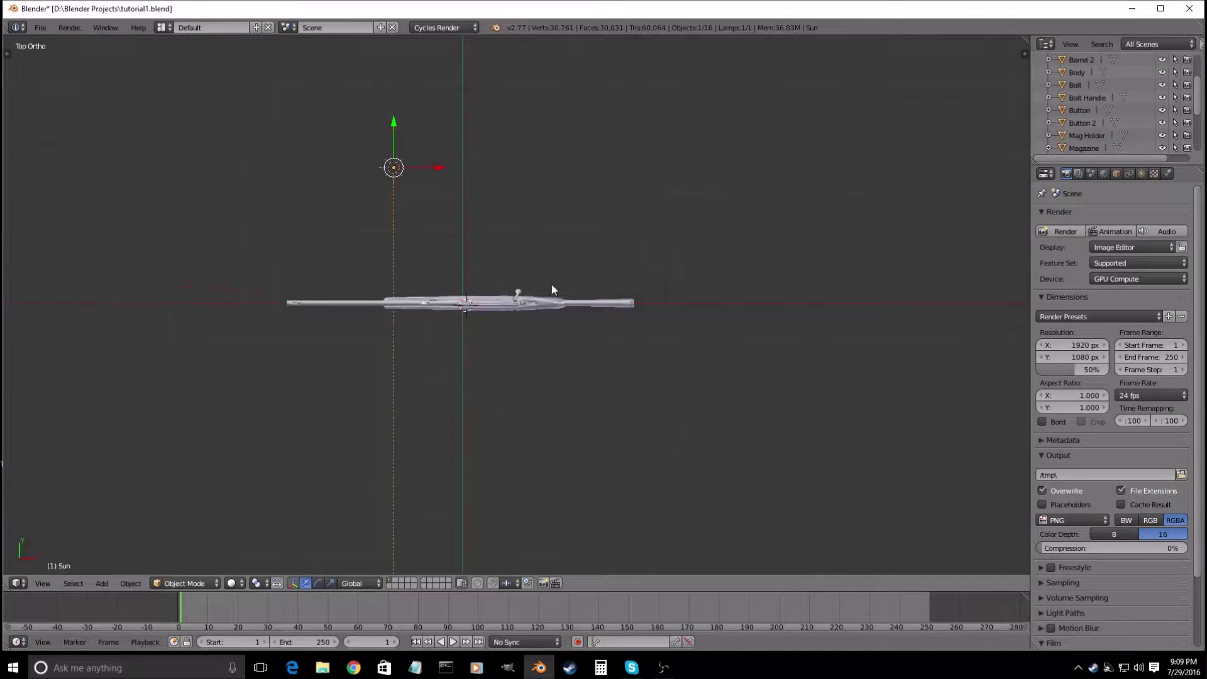
left_click_drag(392, 124, 393, 73)
middle_click_drag(397, 94, 477, 208, "shift")
left_click_drag(471, 180, 473, 149)
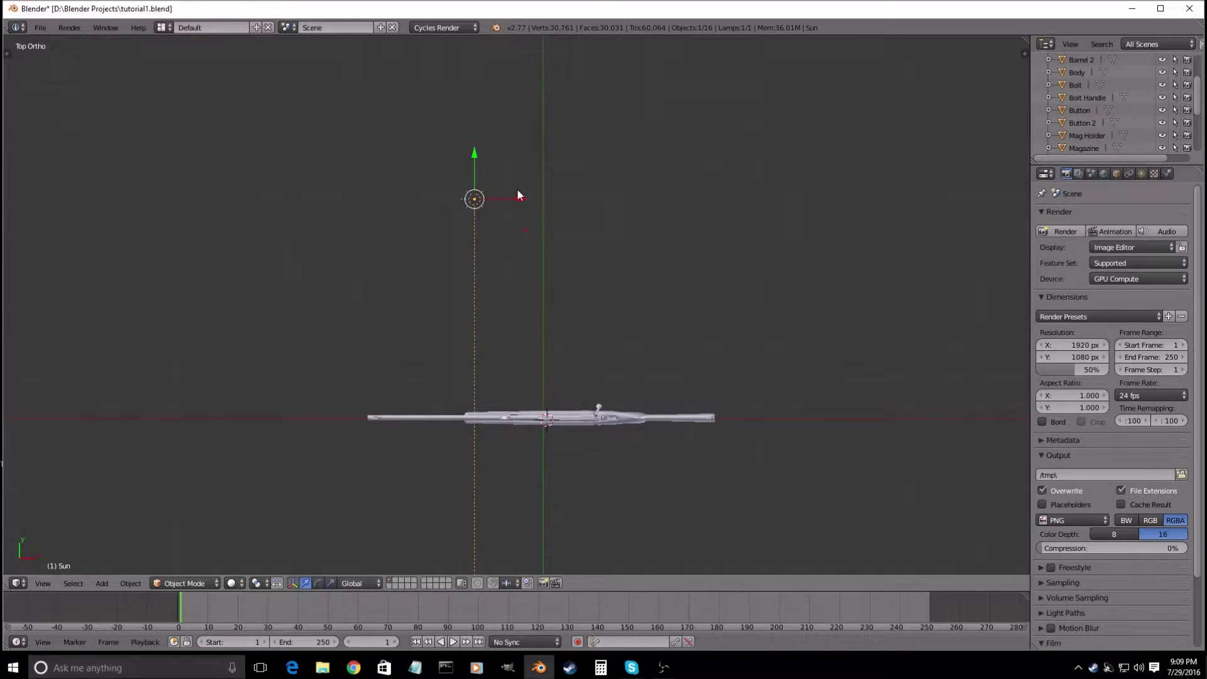
- Duplicate the sun lamp, shift the copy along X towards the stock end, and angle both lamps inward at the rifle
key("shift+d")
right_click(688, 250)
left_click_drag(491, 200, 724, 201)
key("r")
left_click(750, 257)
key("r")
left_click(591, 254)
- Duplicate the barrel-end sun lamp to the opposite side of the rifle and rotate the copy to face the rifle
key("a")
middle_click_drag(664, 375, 667, 232, "shift")
scroll(667, 232, "down", 3)
key("shift+d")
right_click(479, 234)
left_click_drag(482, 136, 534, 434)
key("r")
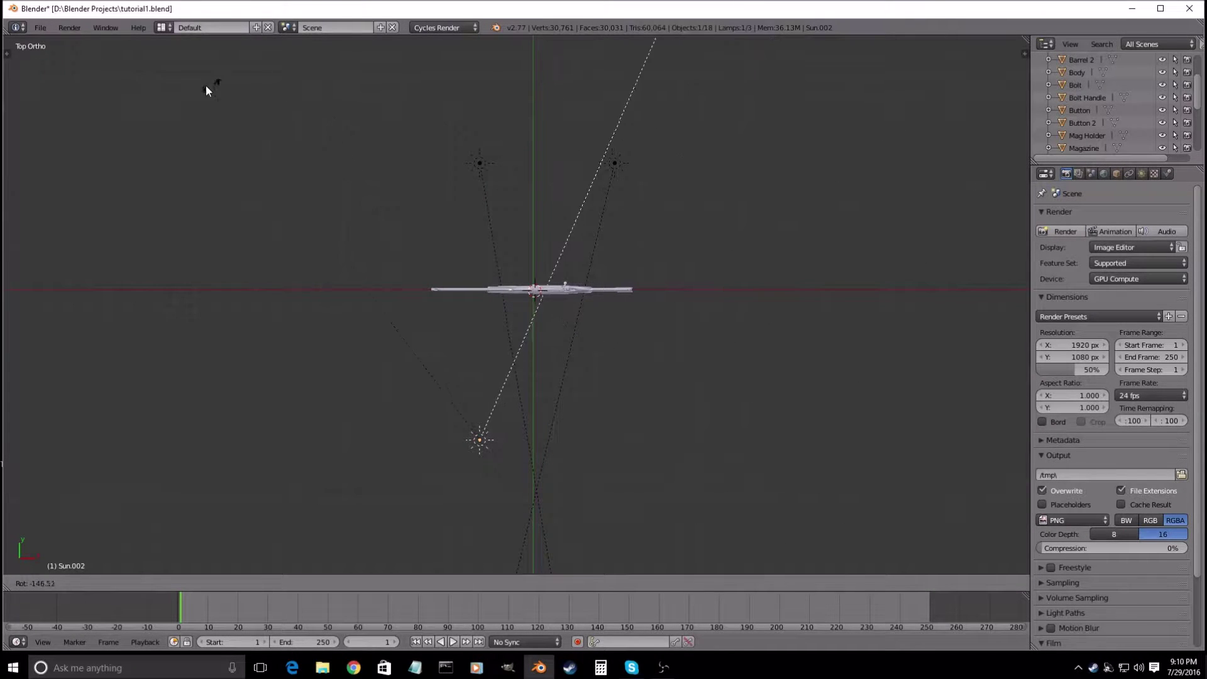
left_click(67, 76)
- Duplicate the stock-end sun lamp to the opposite side of the rifle and rotate the copy to face the rifle
key("a")
key("shift+d")
key("Escape")
left_click_drag(617, 116, 635, 344)
key("r")
left_click(828, 197)
key("r")
left_click(658, 234)
- Select all four sun lamps and raise them above the rifle along the Z axis
middle_click_drag(621, 397, 609, 433)
key("a")
right_click(341, 365)
right_click(316, 306, "shift")
right_click(710, 287, "shift")
right_click(741, 345, "shift")
middle_click_drag(742, 345, 728, 334)
key("KP_3")
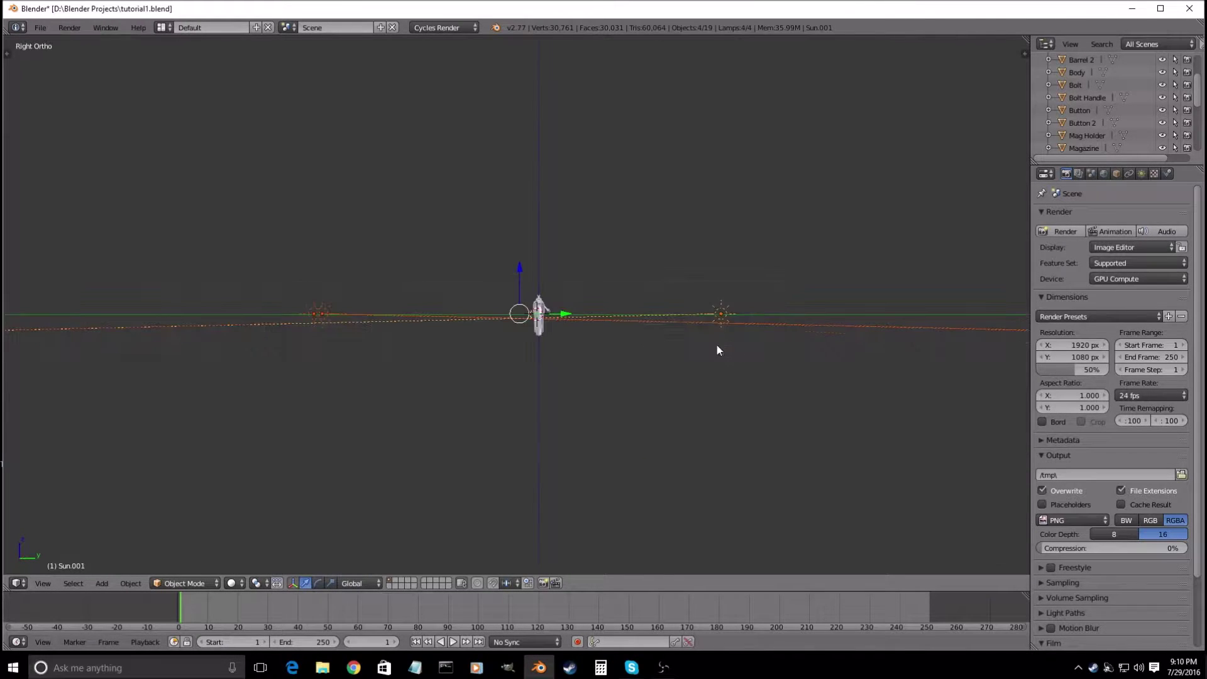
left_click_drag(519, 271, 541, 228)
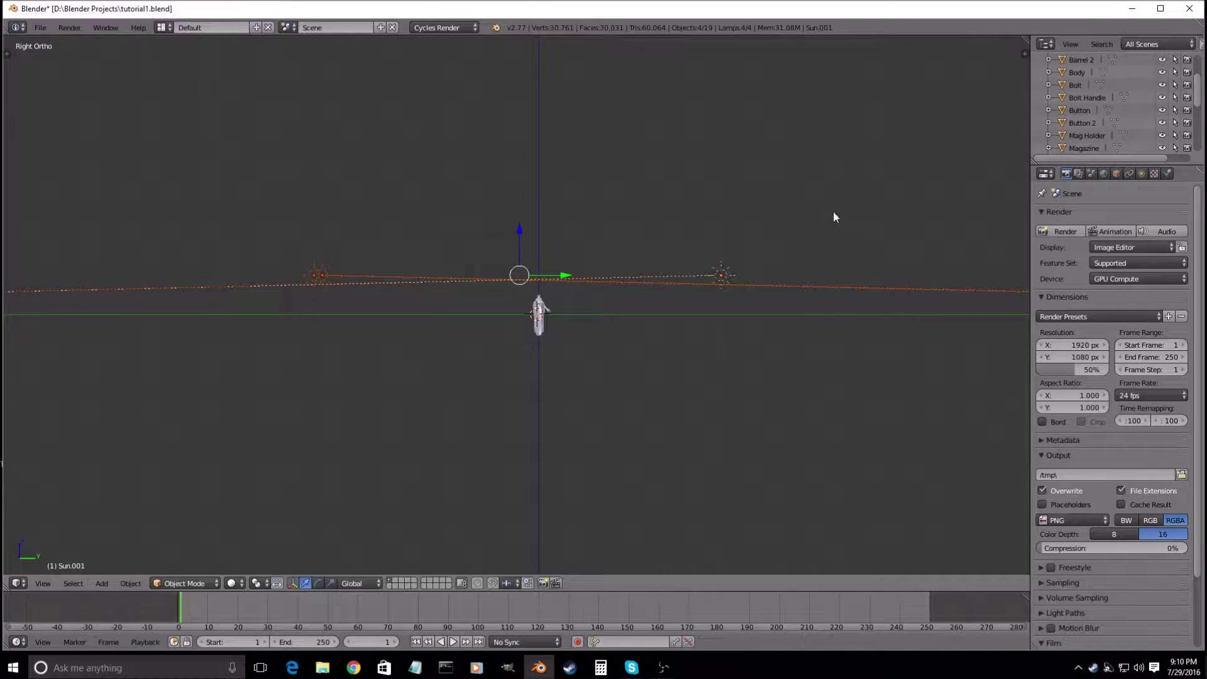
- Tilt the sun lamps on each side of the rifle slightly downward in the side view so they point at it
key("a")
key("b")
left_click_drag(304, 263, 333, 284)
key("r")
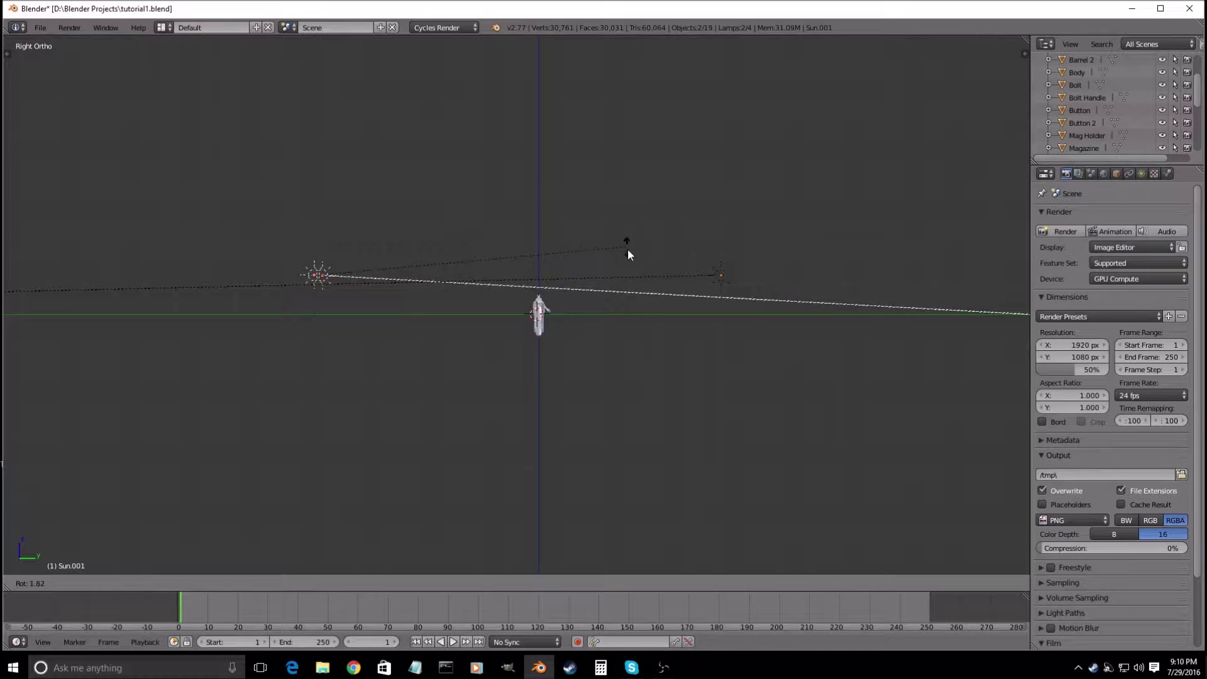
left_click(617, 279)
right_click(721, 276)
left_click_drag(781, 298, 783, 300)
key("r")
left_click(821, 219)
- Preview the rifle's new lighting in rendered shading, and return to solid shading in a perspective view
key("a")
middle_click_drag(821, 219, 646, 322)
key("shift+z")
scroll(620, 391, "up", 2)
scroll(537, 396, "up", 3)
mouse_move(599, 395)
middle_mouse_down()
mouse_move(537, 396)
mouse_move(590, 404)
mouse_move(566, 414)
mouse_move(564, 389)
middle_mouse_up()
key("shift+z")
key("a")
scroll(561, 405, "down", 4)
key("a")
key("KP_5")
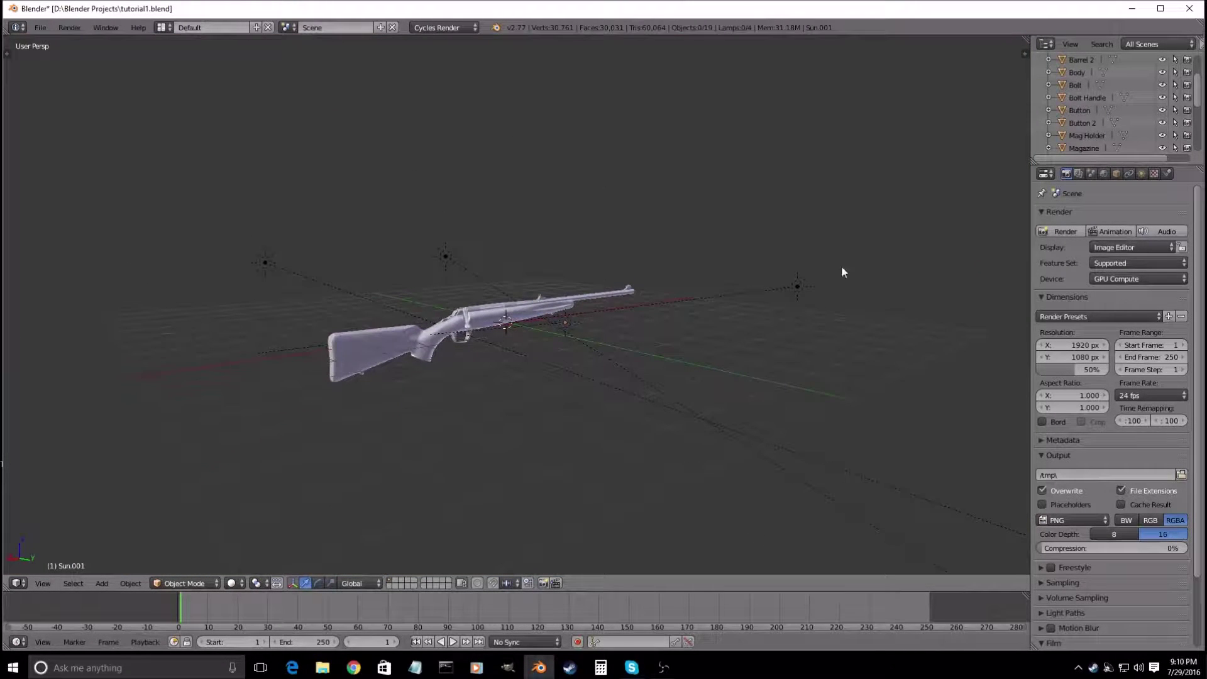
- Select the rifle's Body object
middle_click_drag(598, 307, 529, 369)
scroll(503, 374, "up", 4)
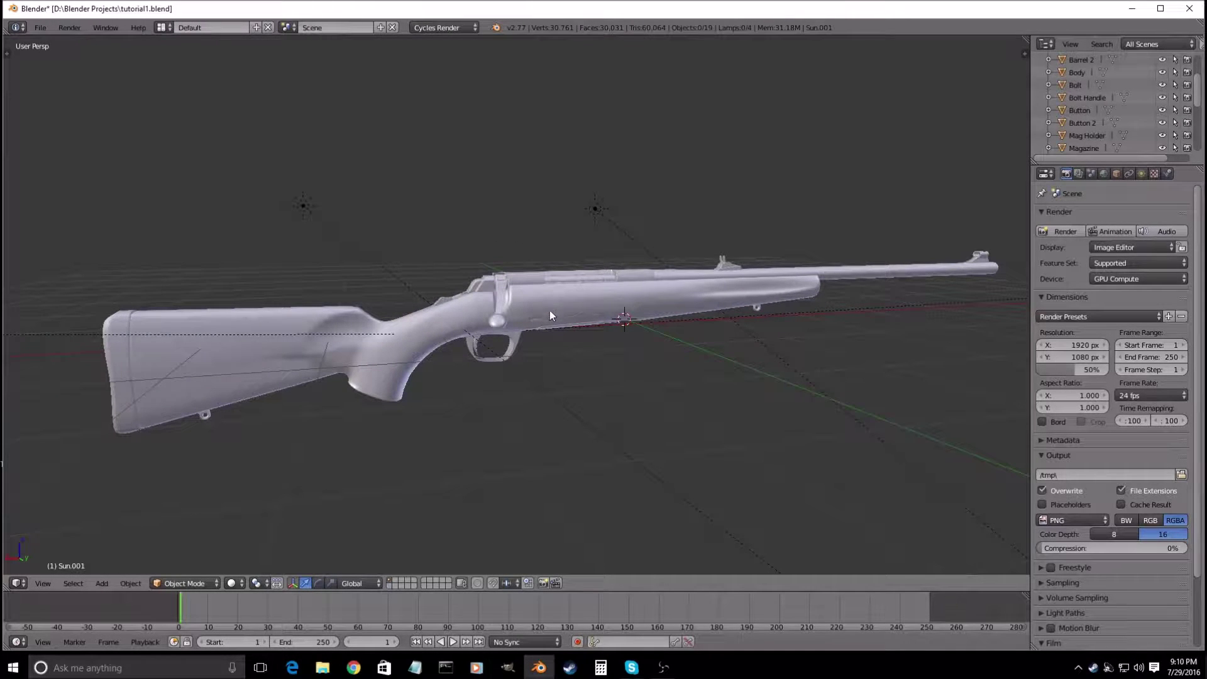
right_click(436, 326)
middle_click_drag(686, 330, 649, 328, "shift")
scroll(666, 335, "up", 1)
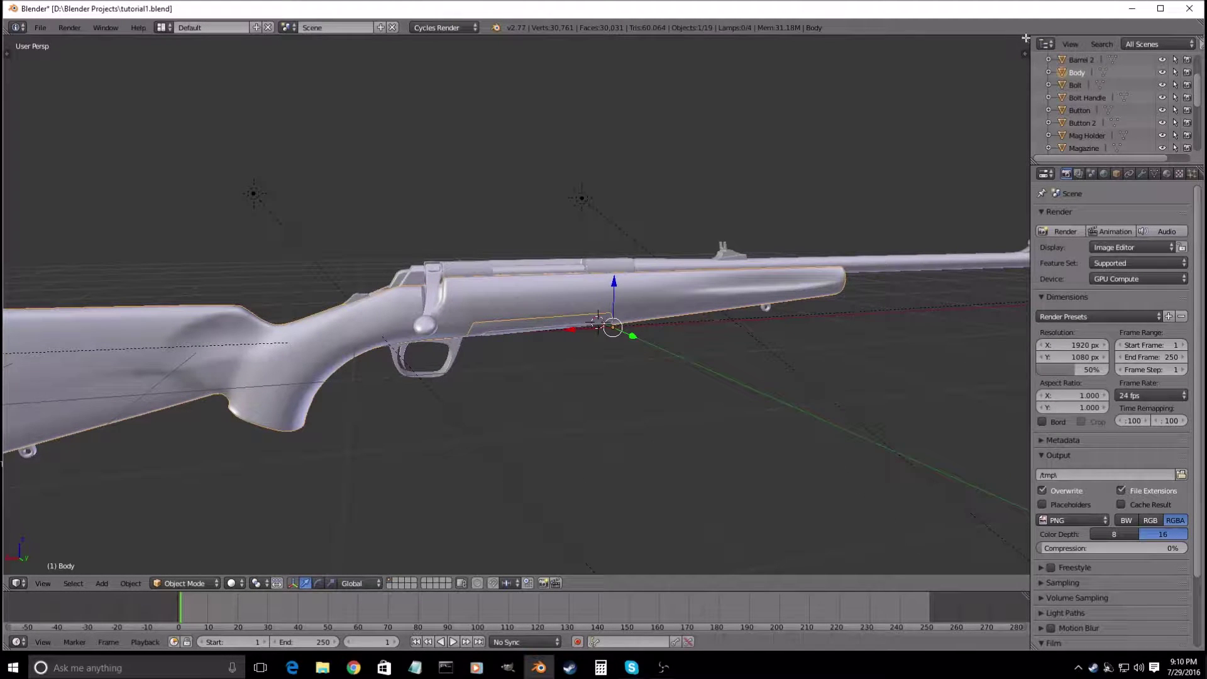
- Split the 3D view side by side, widen the new area and turn it into a Node Editor
left_click_drag(1027, 38, 602, 98)
left_click(1029, 304)
left_click_drag(1033, 303, 1111, 304)
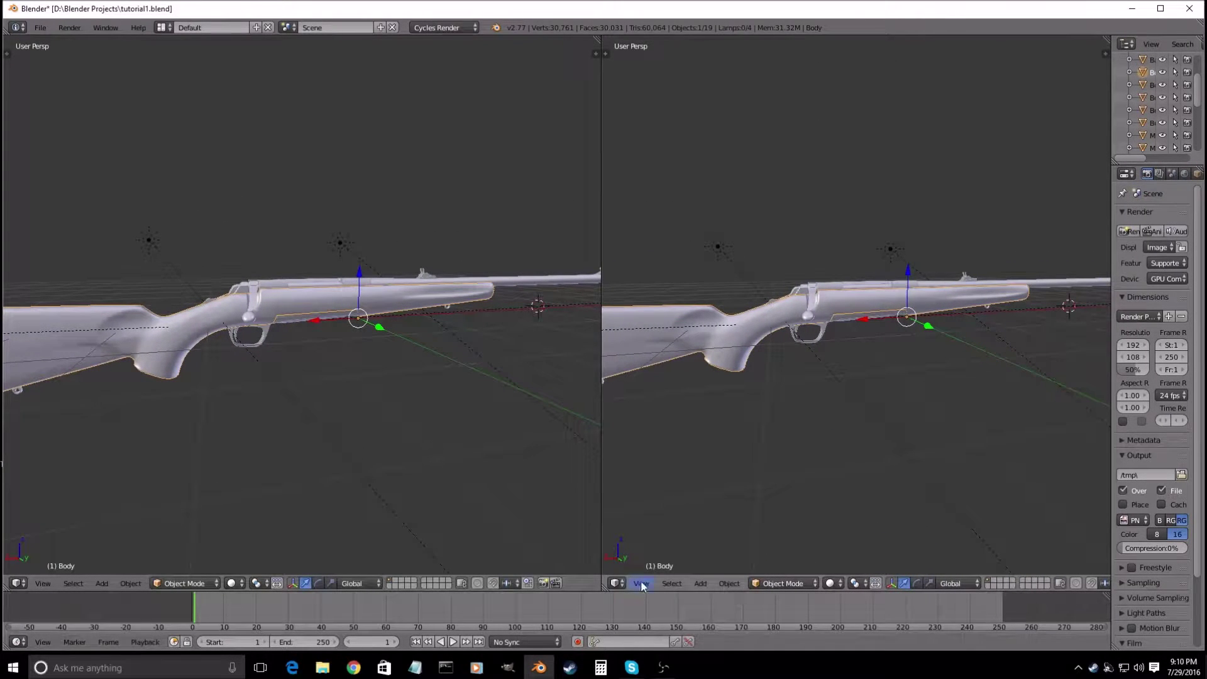
left_click(616, 584)
left_click(660, 432)
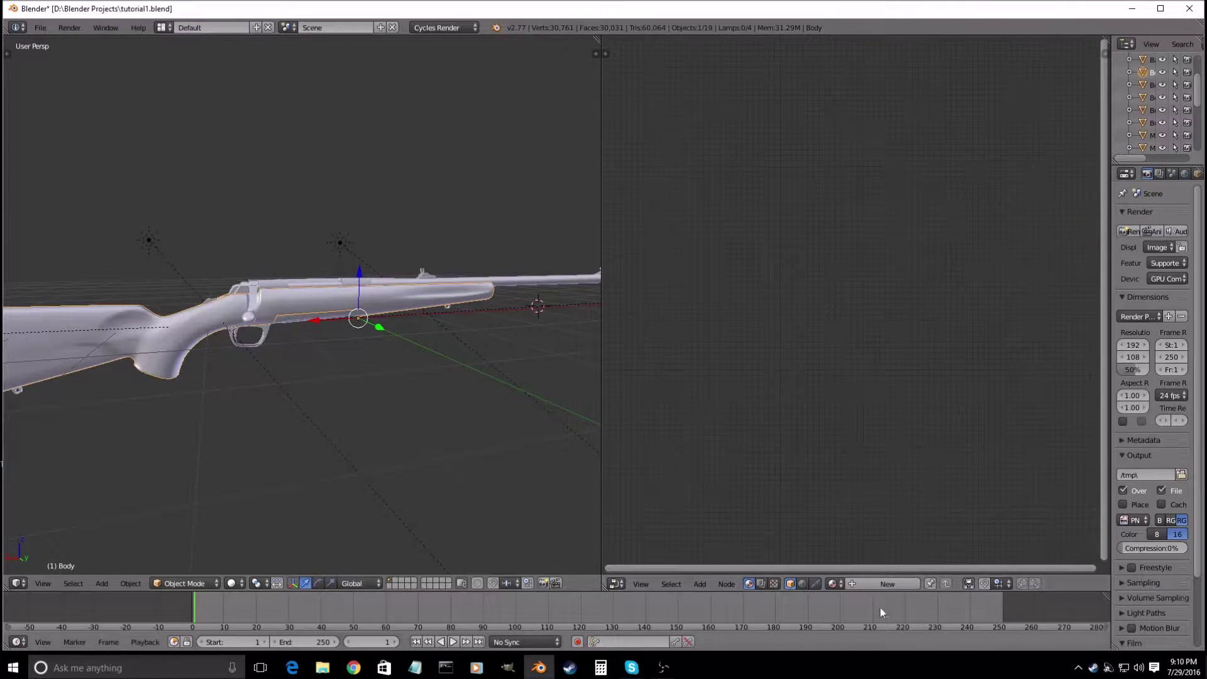
- Create a new node-based material for the rifle body
scroll(391, 369, "up", 3)
left_click(870, 584)
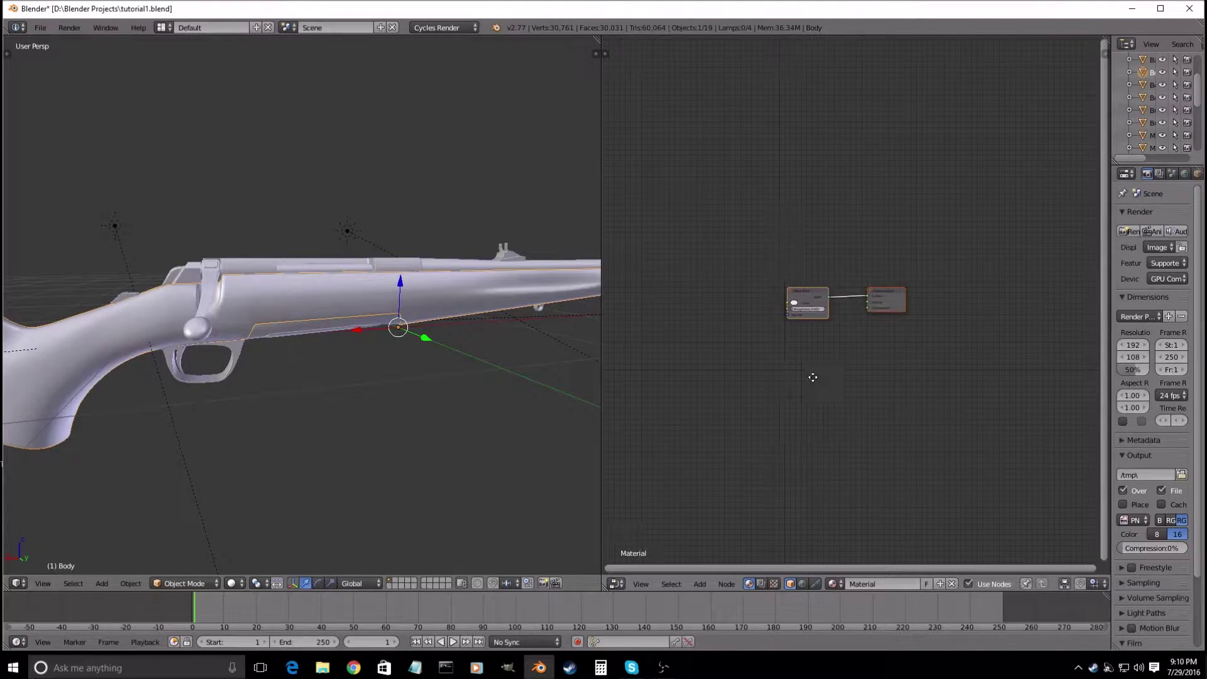
scroll(771, 334, "up", 5)
middle_click_drag(745, 323, 834, 323)
scroll(839, 318, "up", 4)
middle_click_drag(939, 346, 894, 308)
- Add a Glossy BSDF node beneath the Diffuse BSDF and move the Material Output farther away to make room
key("a")
key("shift+a")
left_click(831, 342)
type("gloo")
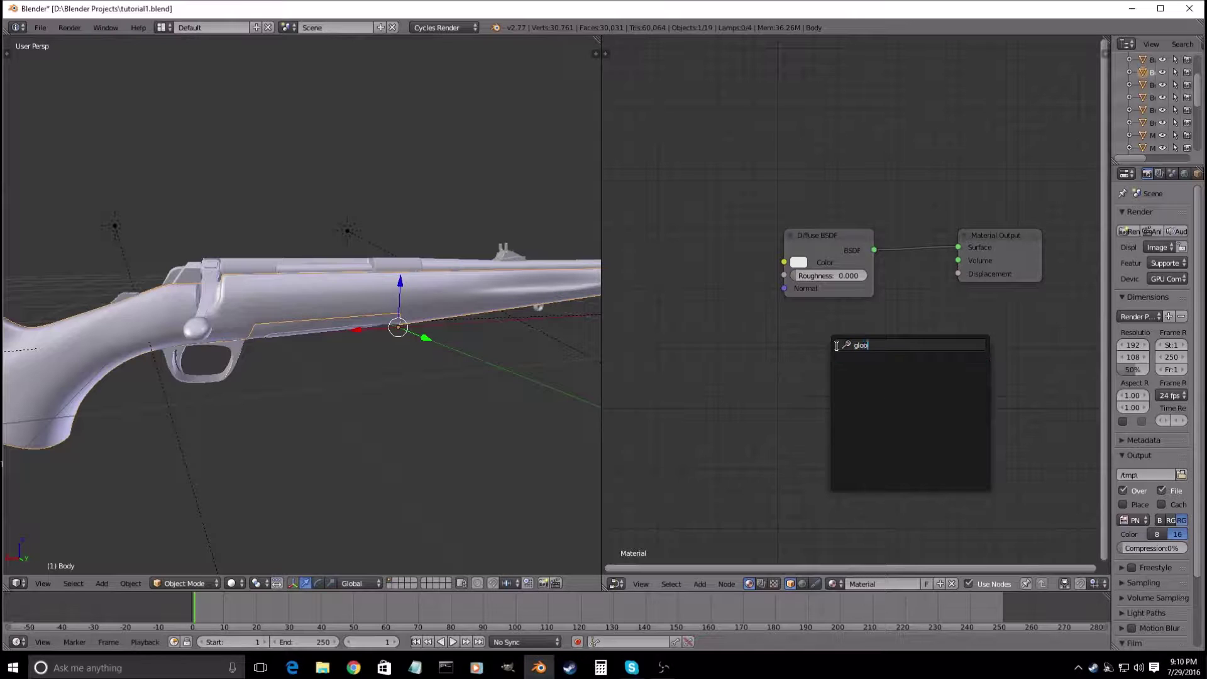
key("BackSpace")
key("BackSpace")
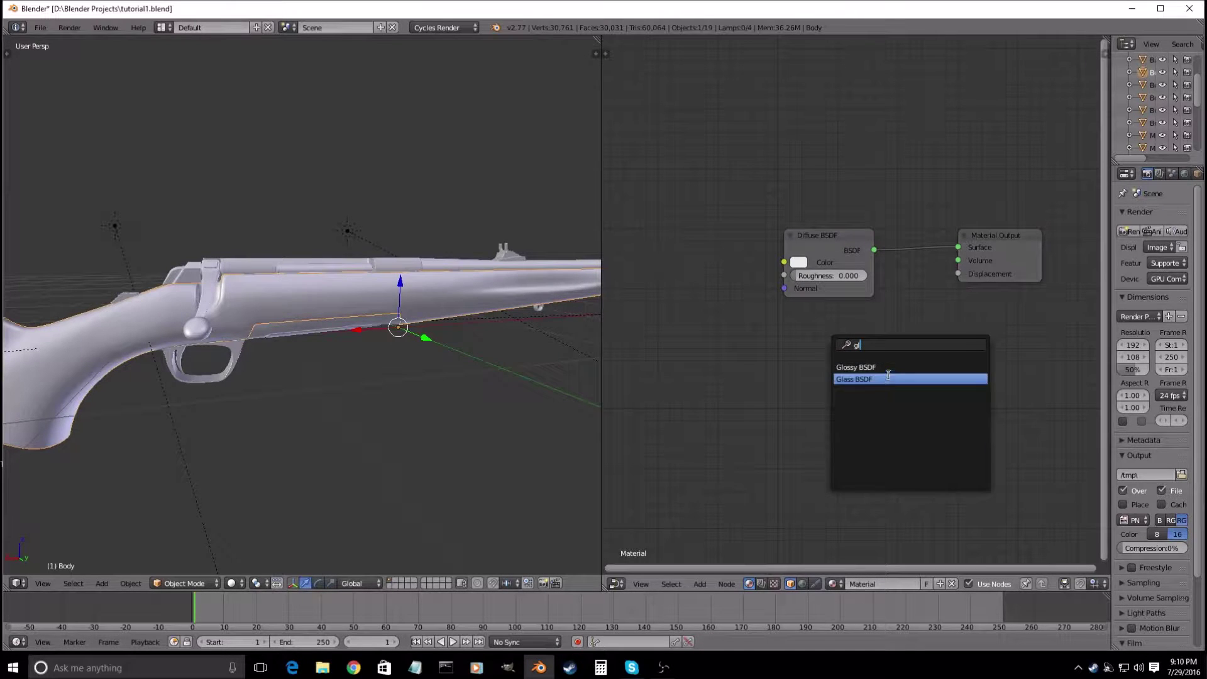
left_click(897, 366)
left_click(844, 347)
left_click_drag(996, 241, 1054, 241)
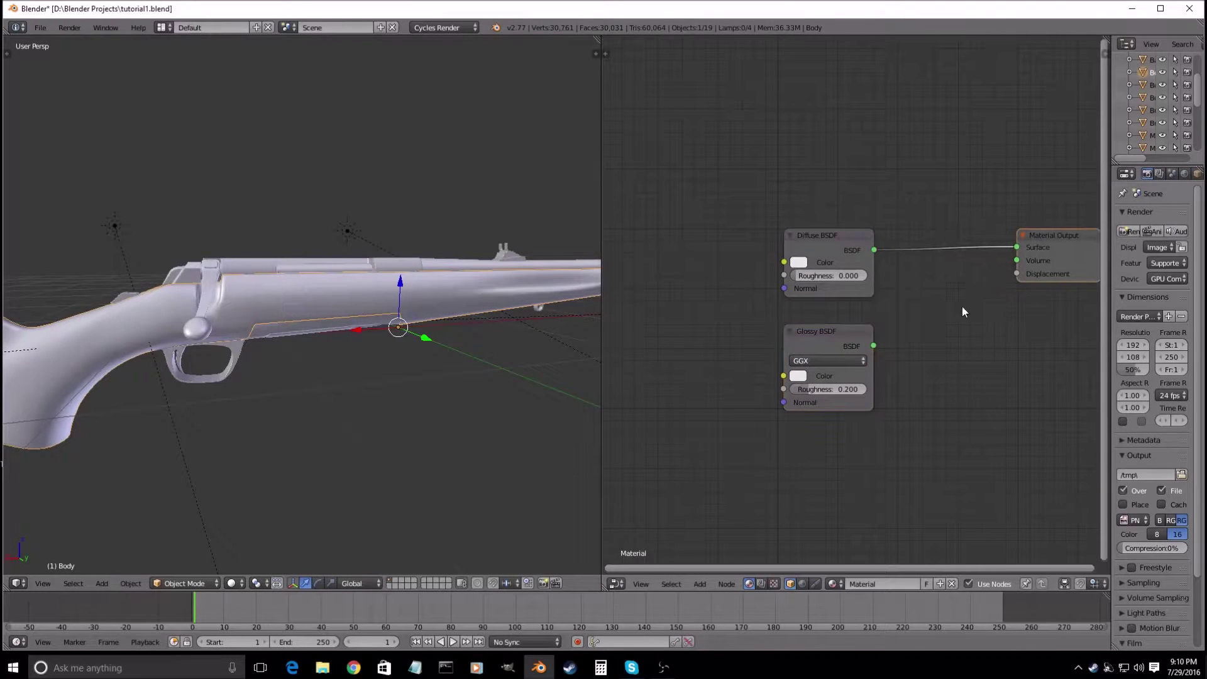
- Add a Mix Shader before the Material Output, combining the Diffuse BSDF and the Glossy BSDF
key("shift+a")
left_click(989, 327)
type("mix")
left_click(994, 329)
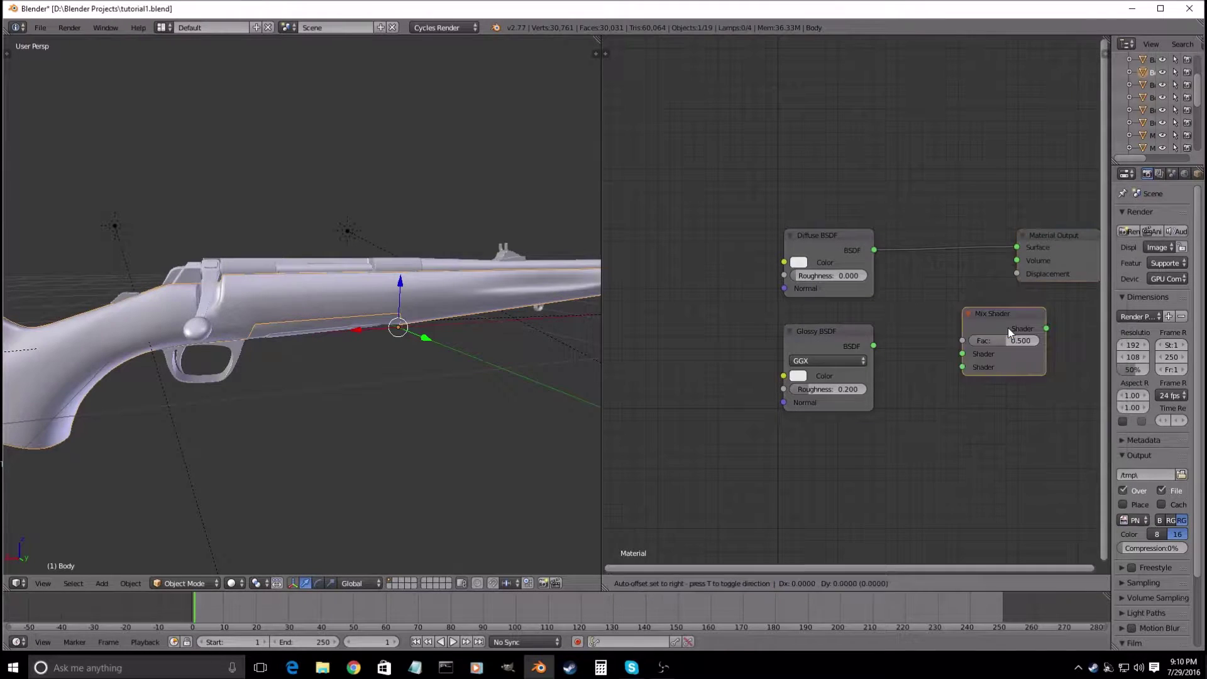
left_click(952, 249)
left_click_drag(856, 330, 922, 288)
left_click_drag(952, 237, 960, 235)
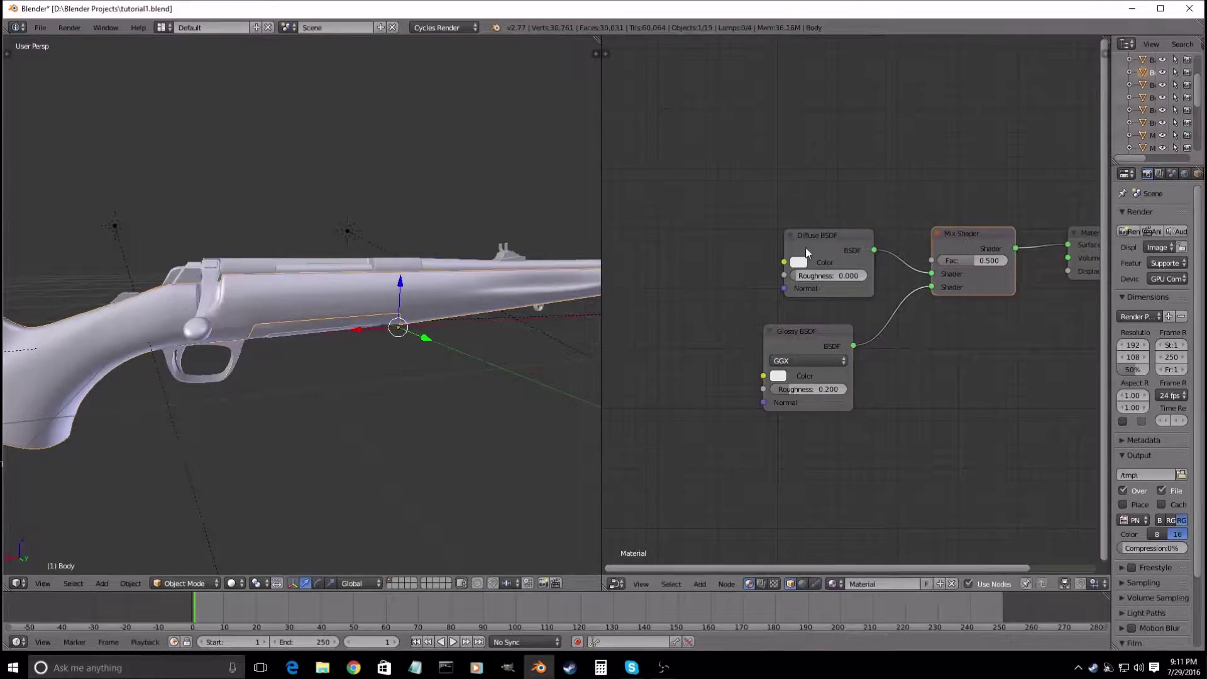
- Switch the 3D view to rendered shading to inspect the mixed material on the rifle body
key("shift+z")
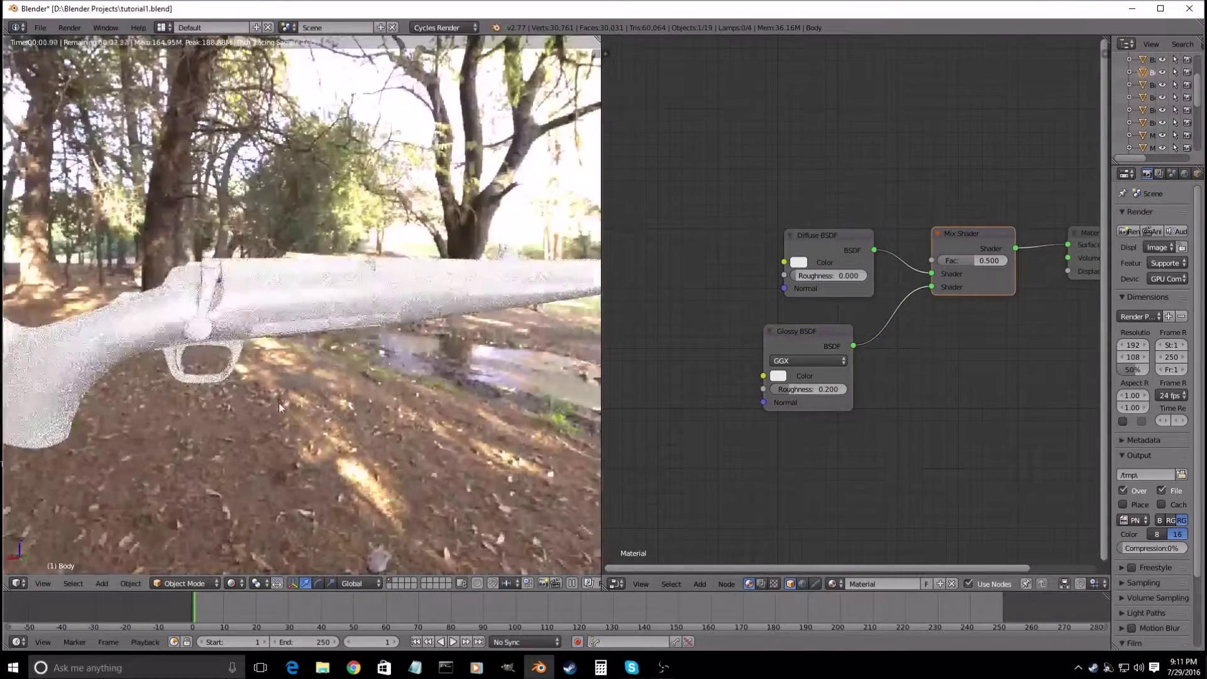
middle_click_drag(340, 376, 515, 365, "shift")
scroll(516, 365, "up", 5)
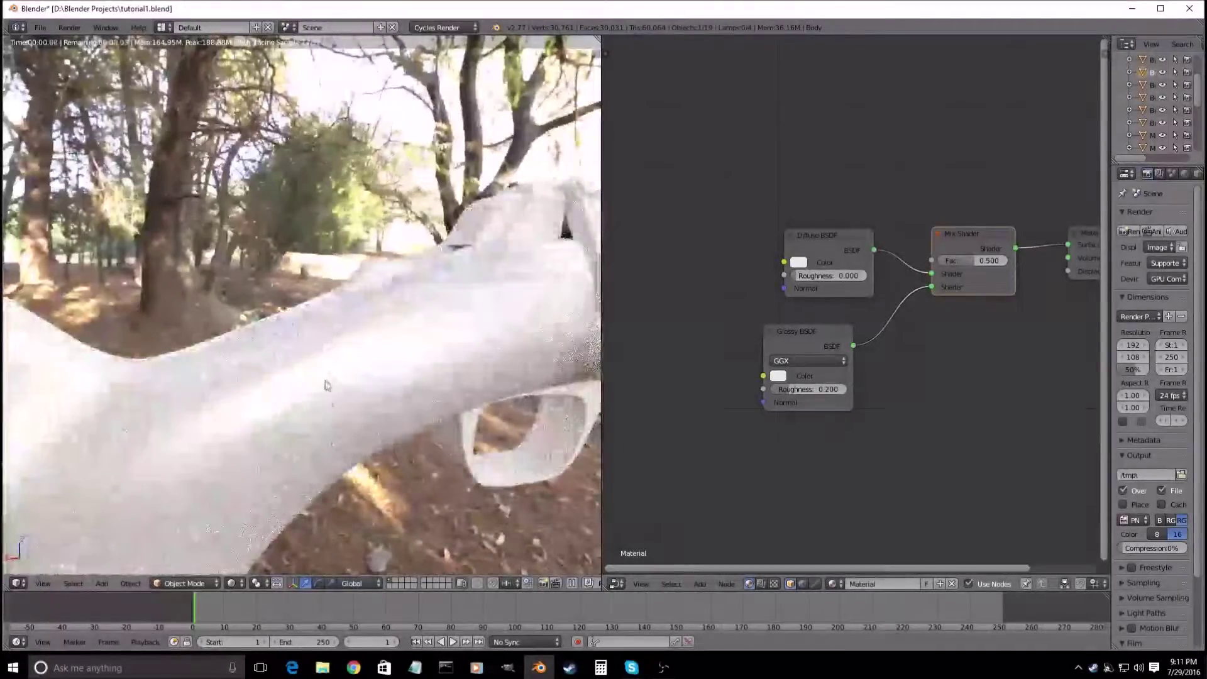
scroll(326, 383, "down", 3)
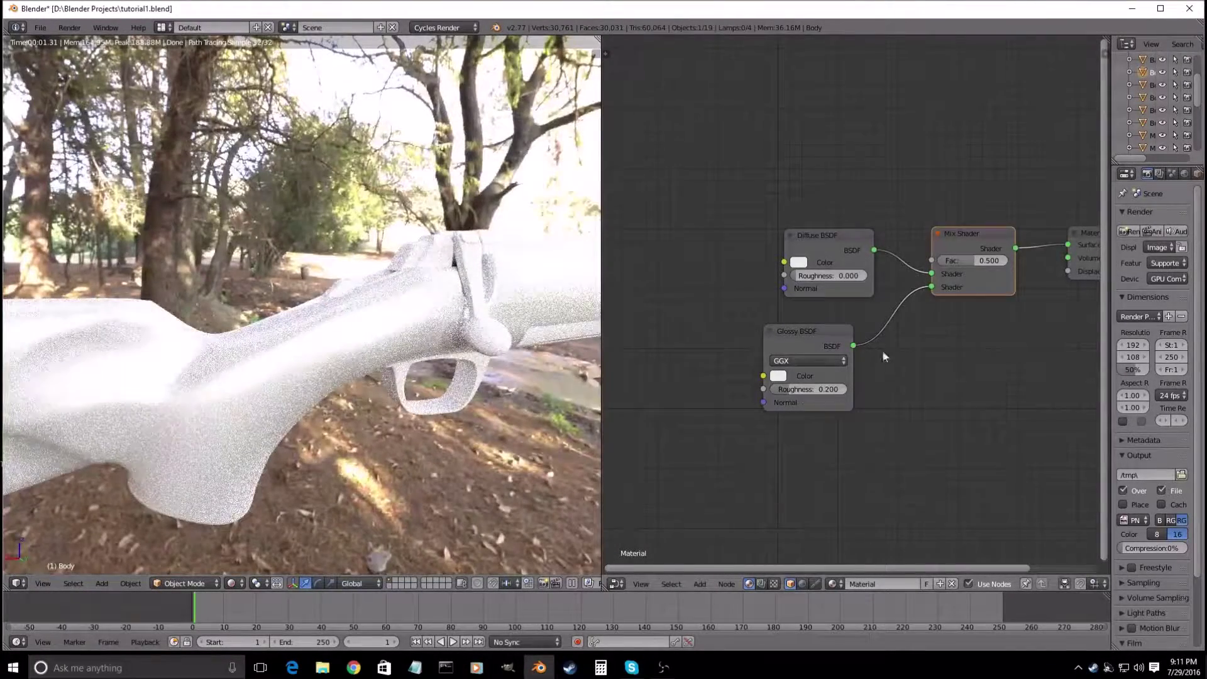
- Add an Image Texture node and link its Color output to the Color inputs of the Diffuse BSDF and Glossy BSDF
scroll(829, 328, "down", 2)
middle_click_drag(779, 349, 850, 320)
key("shift+a")
left_click(742, 297)
type("im")
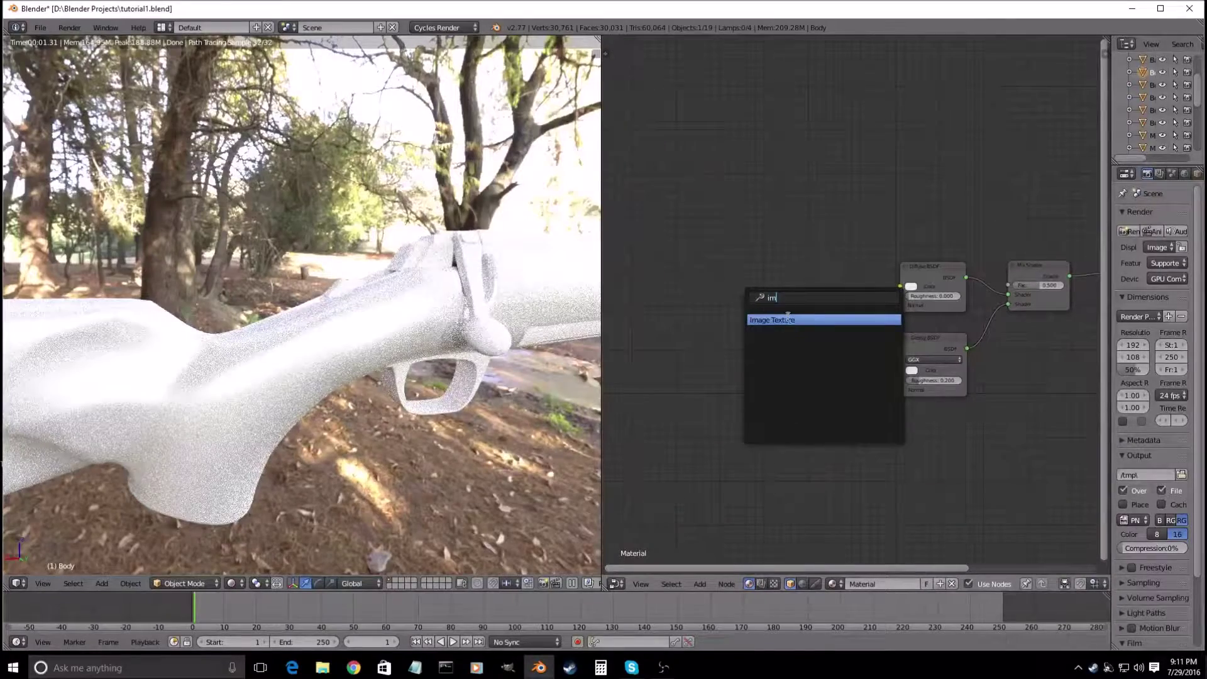
type("a")
left_click(789, 320)
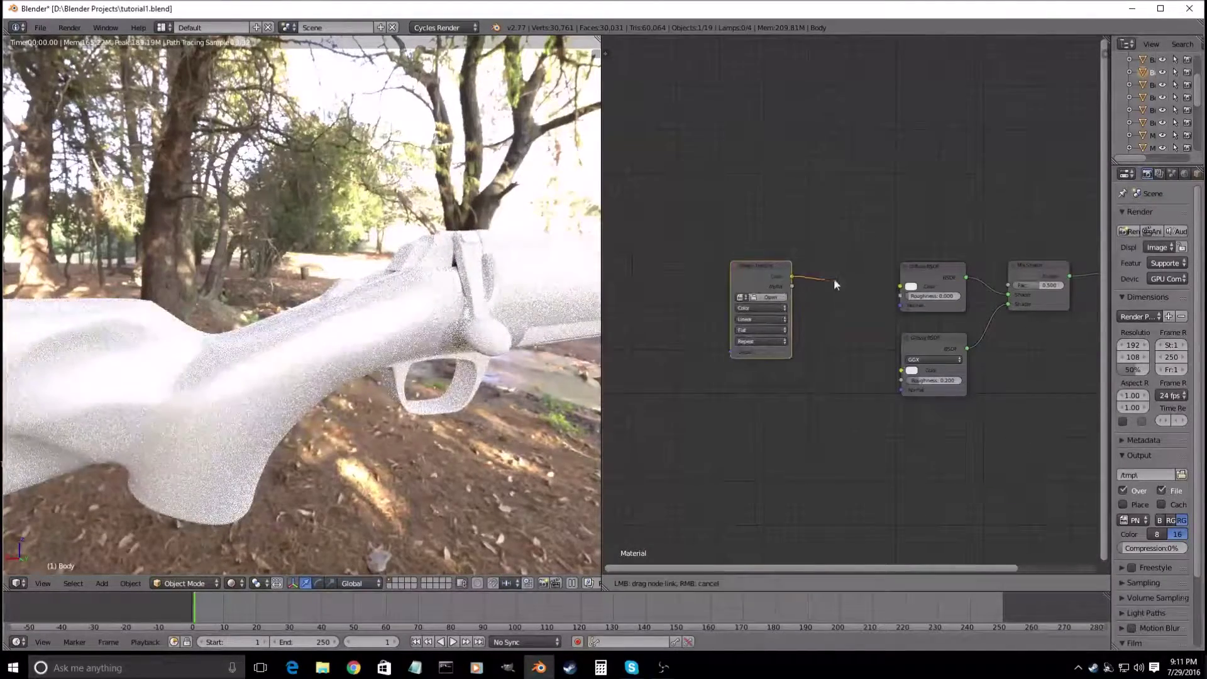
left_click_drag(895, 291, 900, 286)
left_click_drag(792, 277, 901, 371)
- Load Rifle_Wood_Red.png from the Desktop into the Image Texture node and check the wood texture on the rifle body
left_click(771, 295)
left_click(71, 265)
left_click(216, 45)
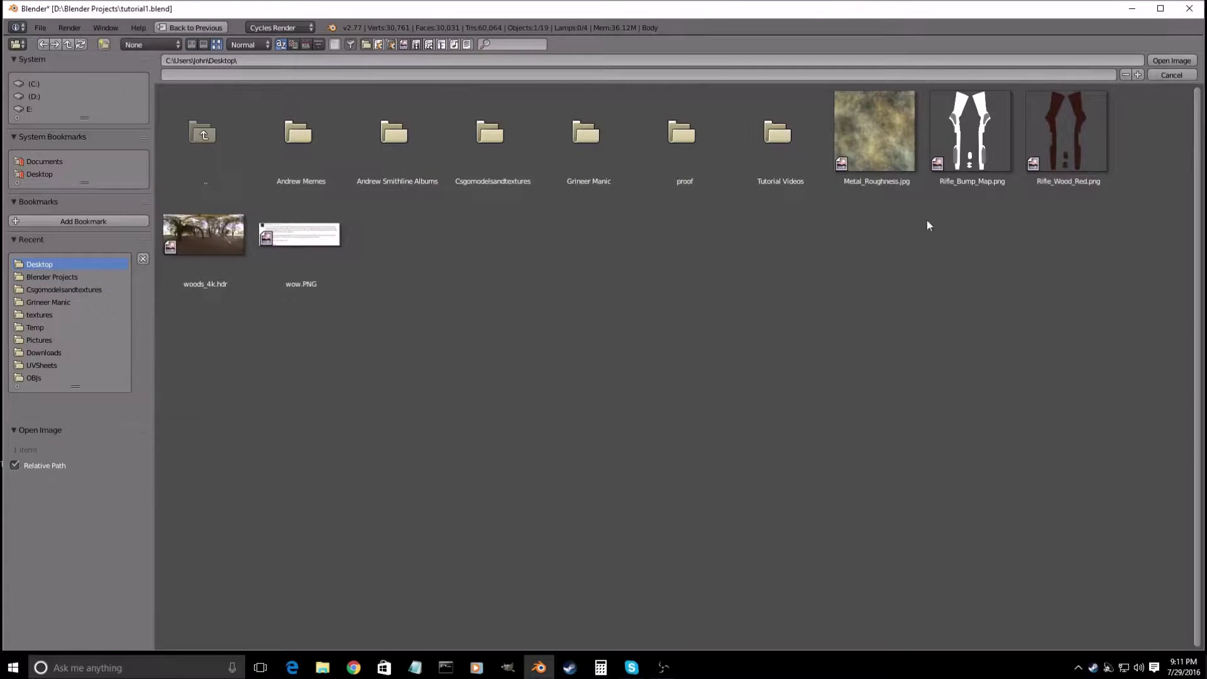
double_click(1073, 153)
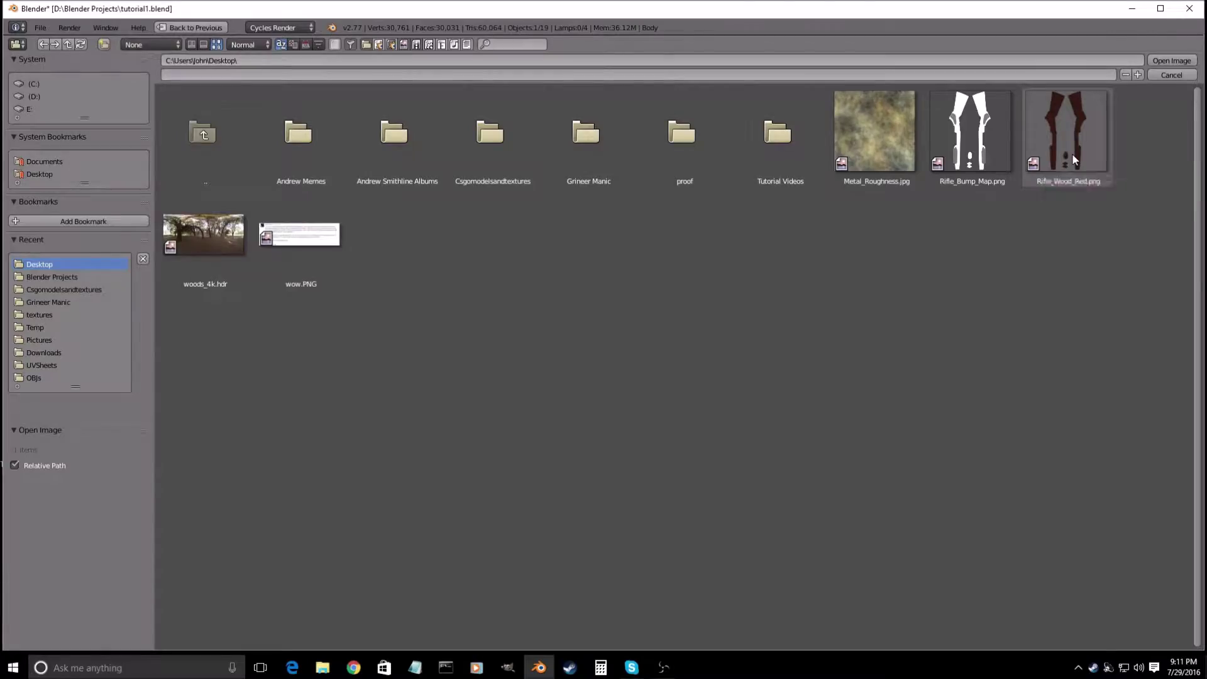
scroll(364, 399, "down", 5)
scroll(368, 377, "up", 3)
scroll(369, 367, "up", 5)
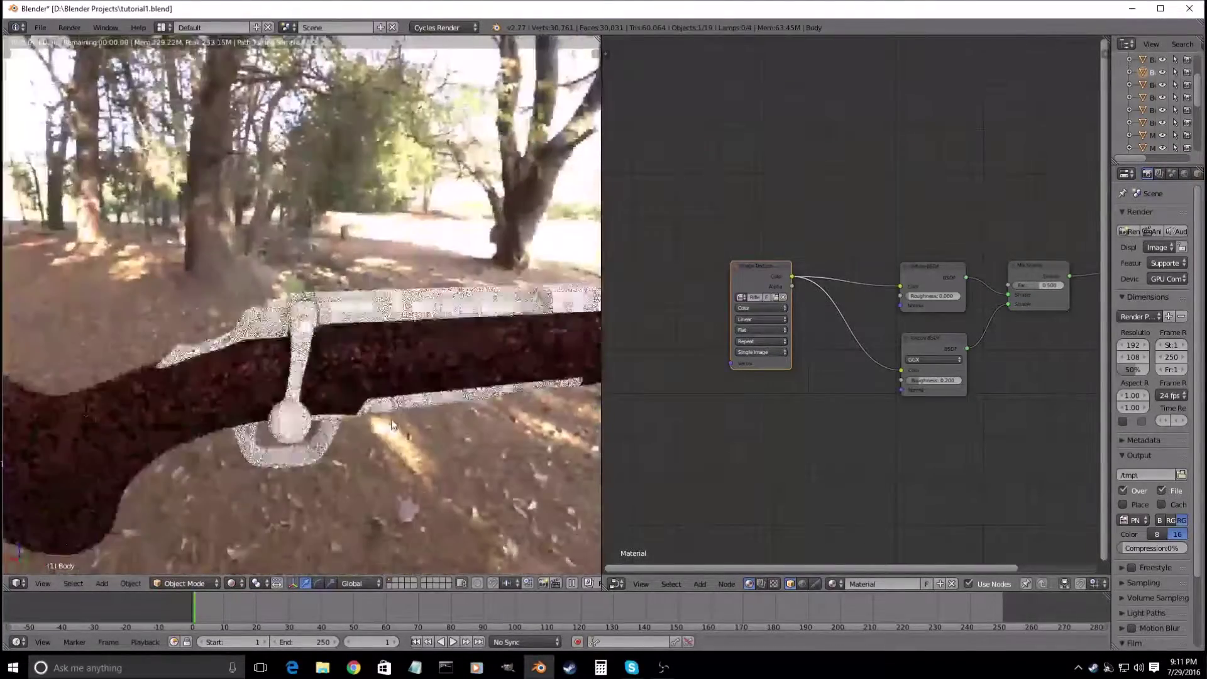
middle_click_drag(391, 424, 417, 402)
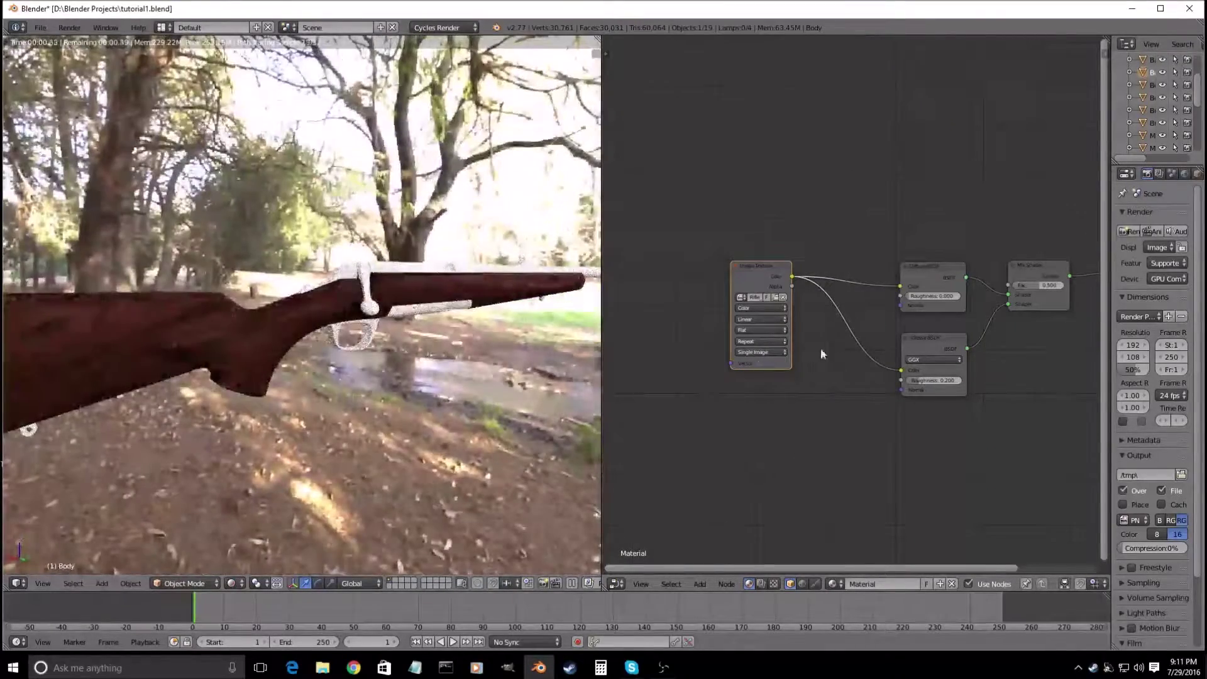
- Duplicate the wood Image Texture node below the original and load Rifle_Bump_Map.png into the copy
scroll(790, 323, "up", 1)
scroll(789, 323, "down", 2)
middle_click_drag(709, 278, 775, 243)
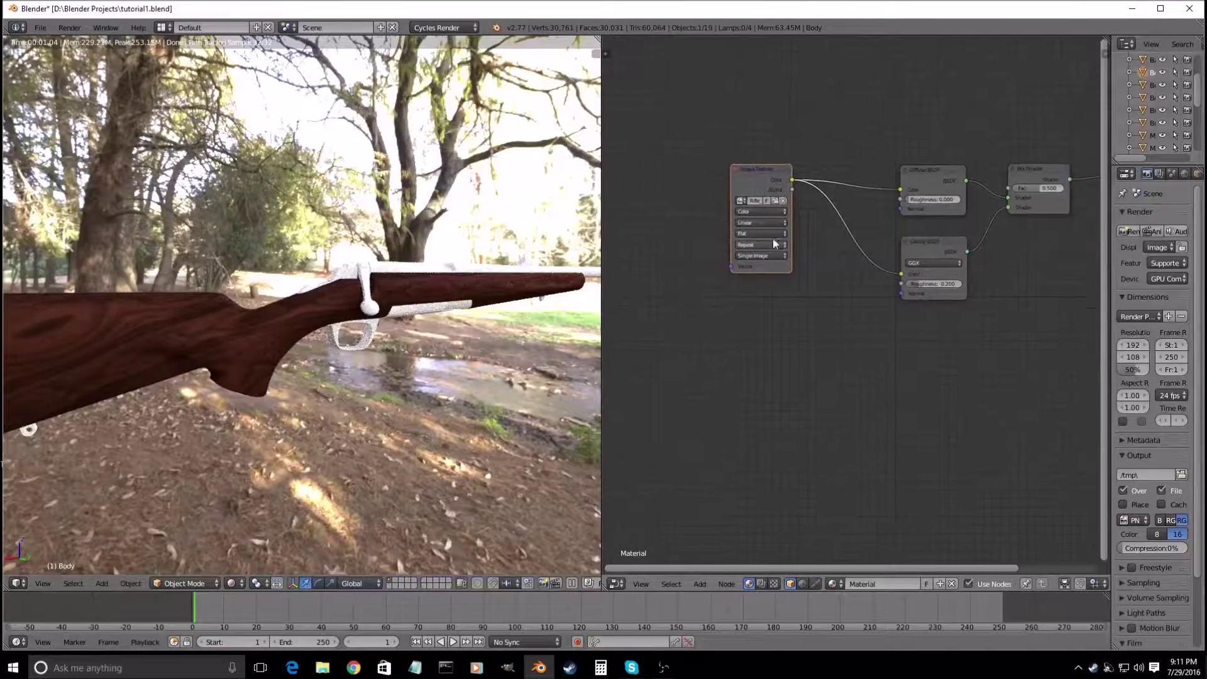
key("shift+d")
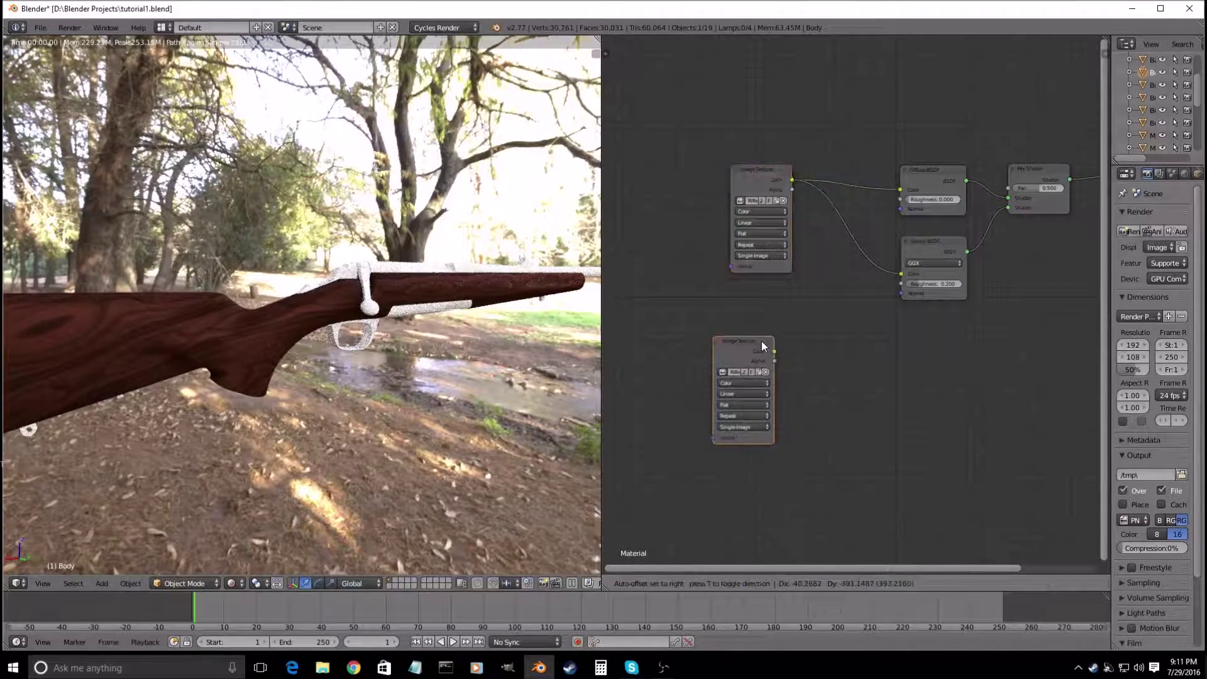
left_click(762, 346)
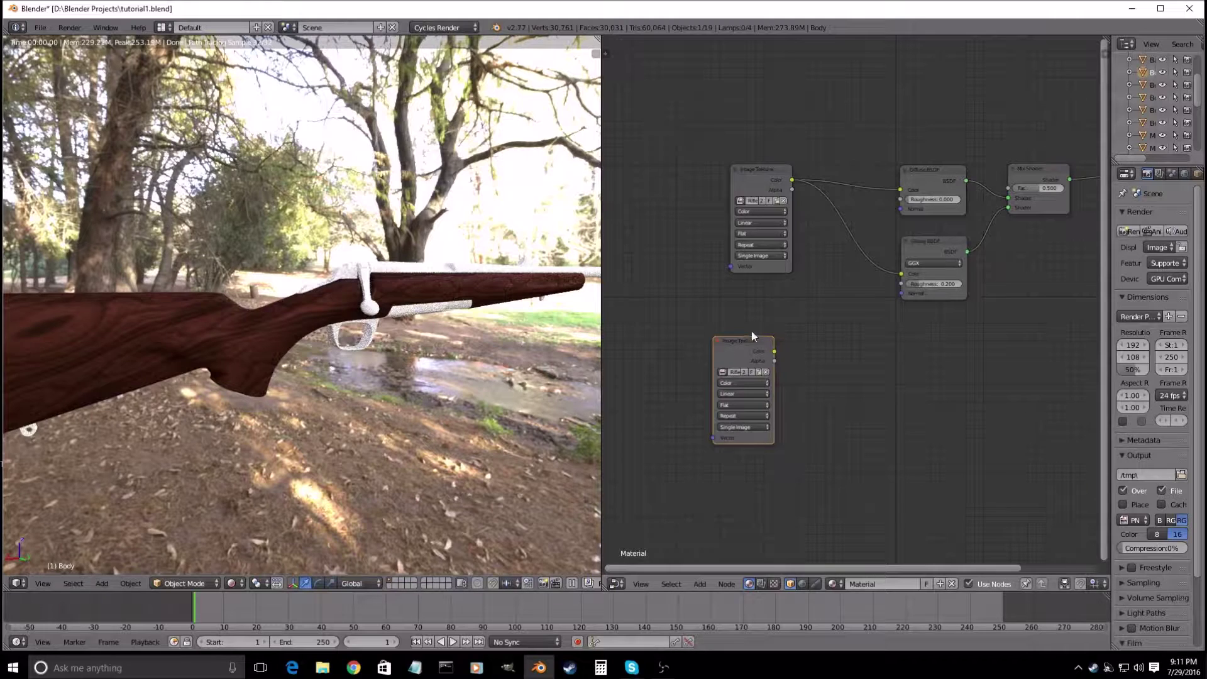
left_click_drag(756, 340, 762, 330)
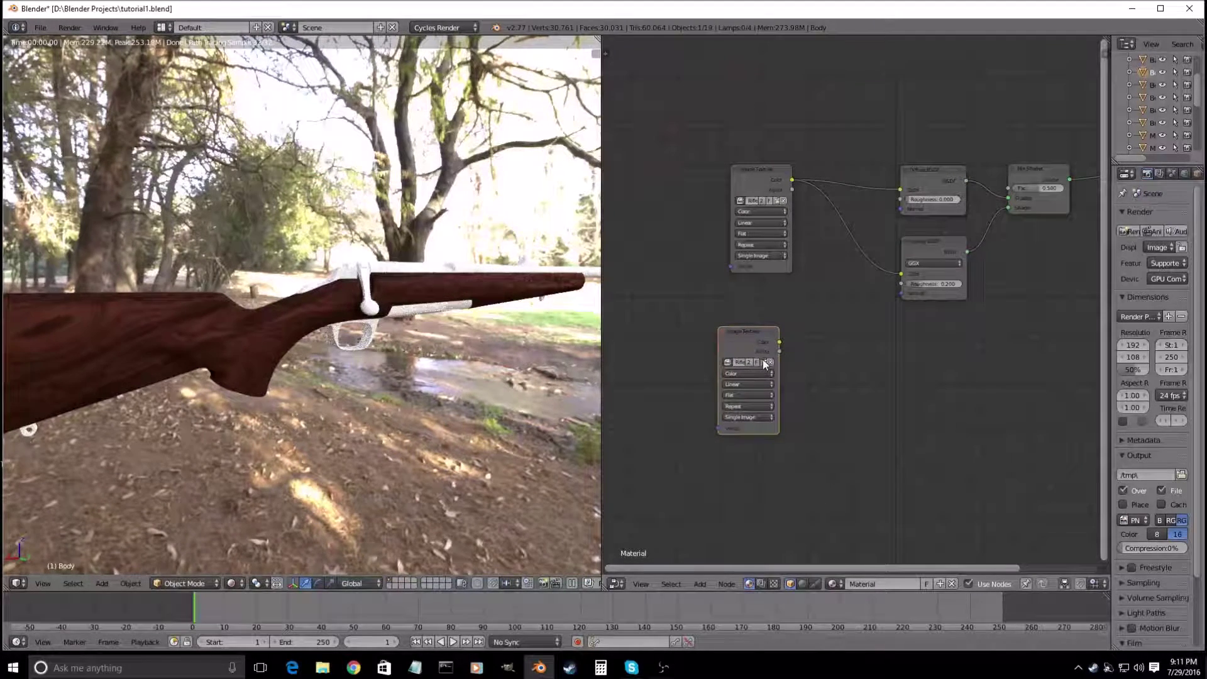
left_click(765, 363)
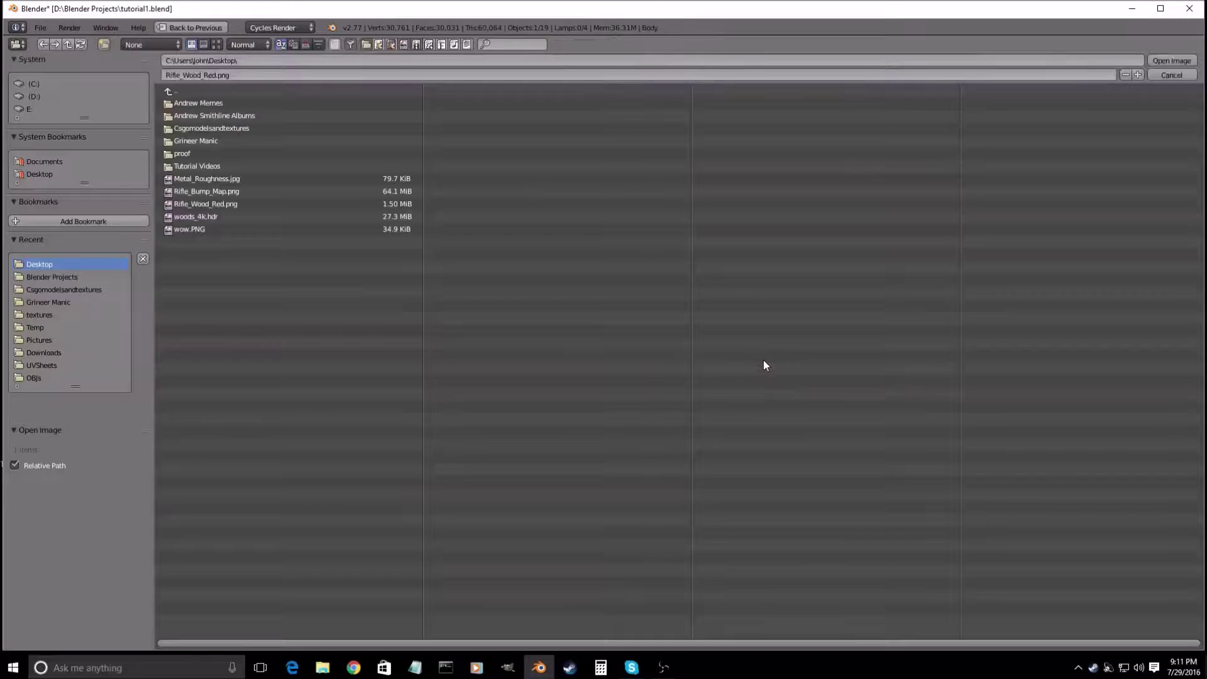
double_click(225, 191)
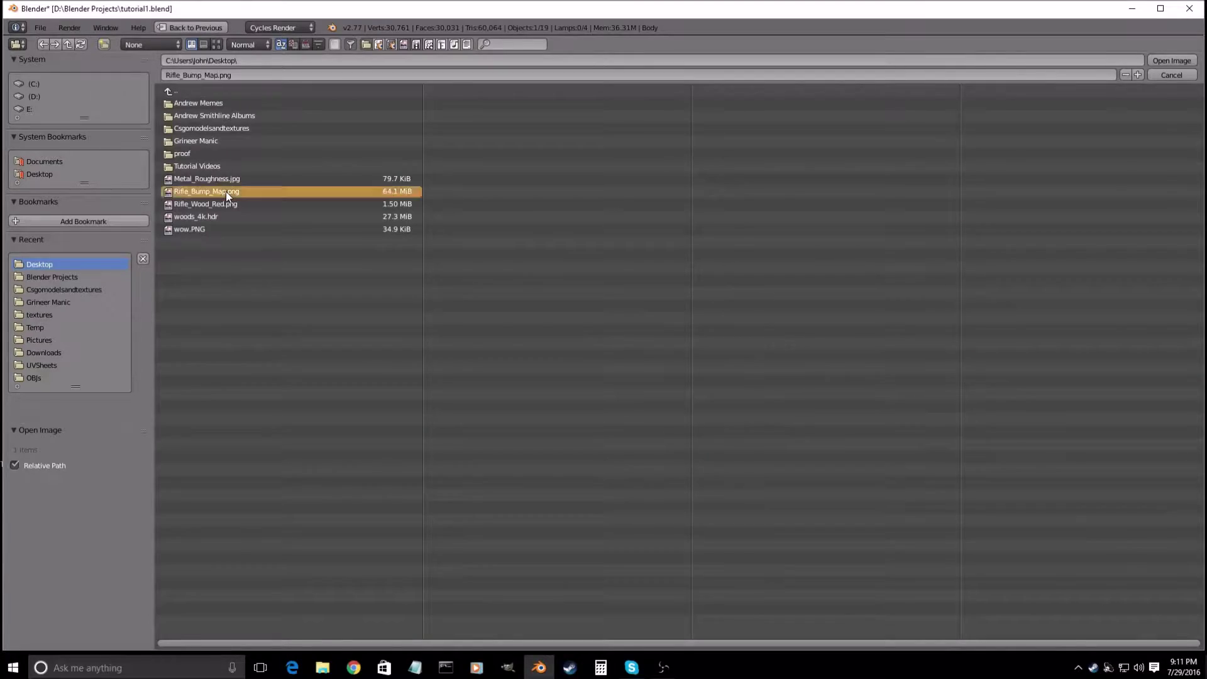
- Add a Bump node between the bump map texture and the shader nodes
scroll(775, 371, "down", 1)
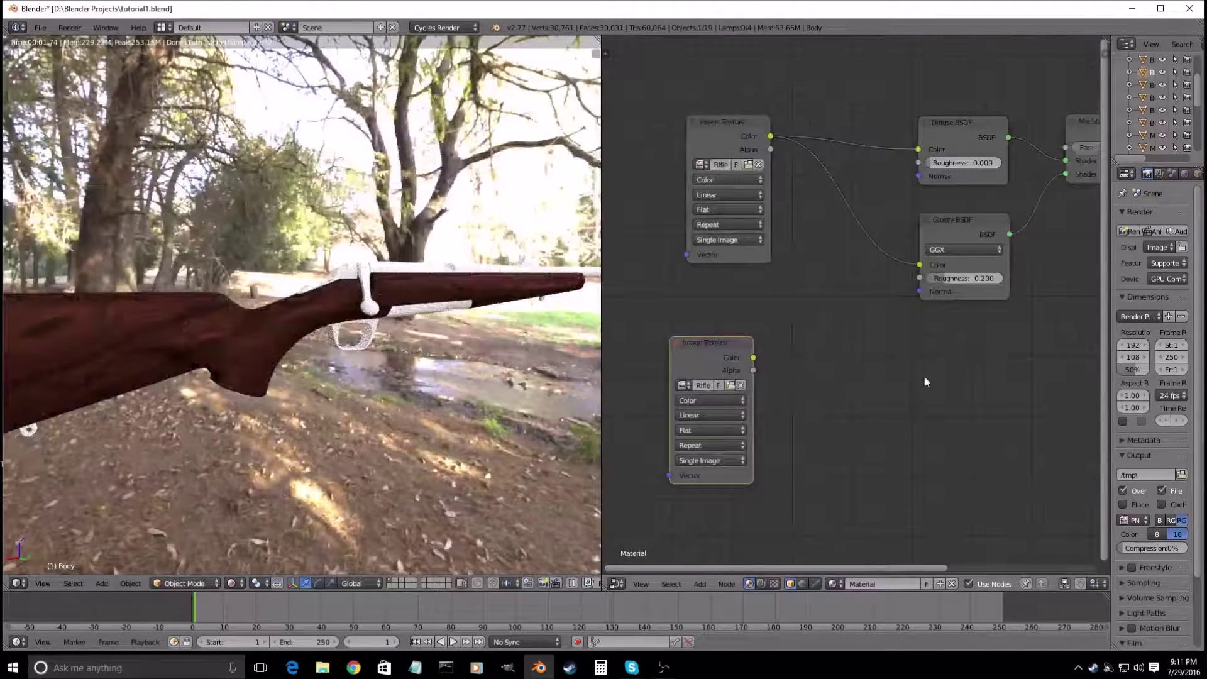
key("shift+a")
left_click(886, 354)
type("bum")
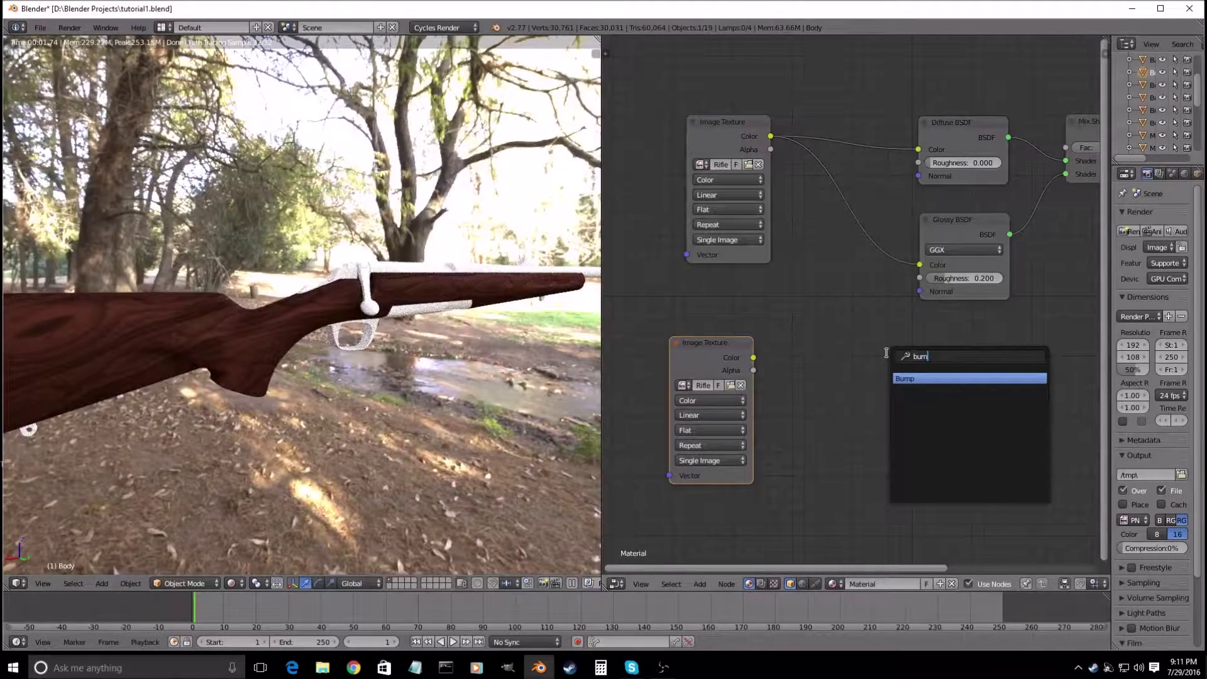
left_click(919, 377)
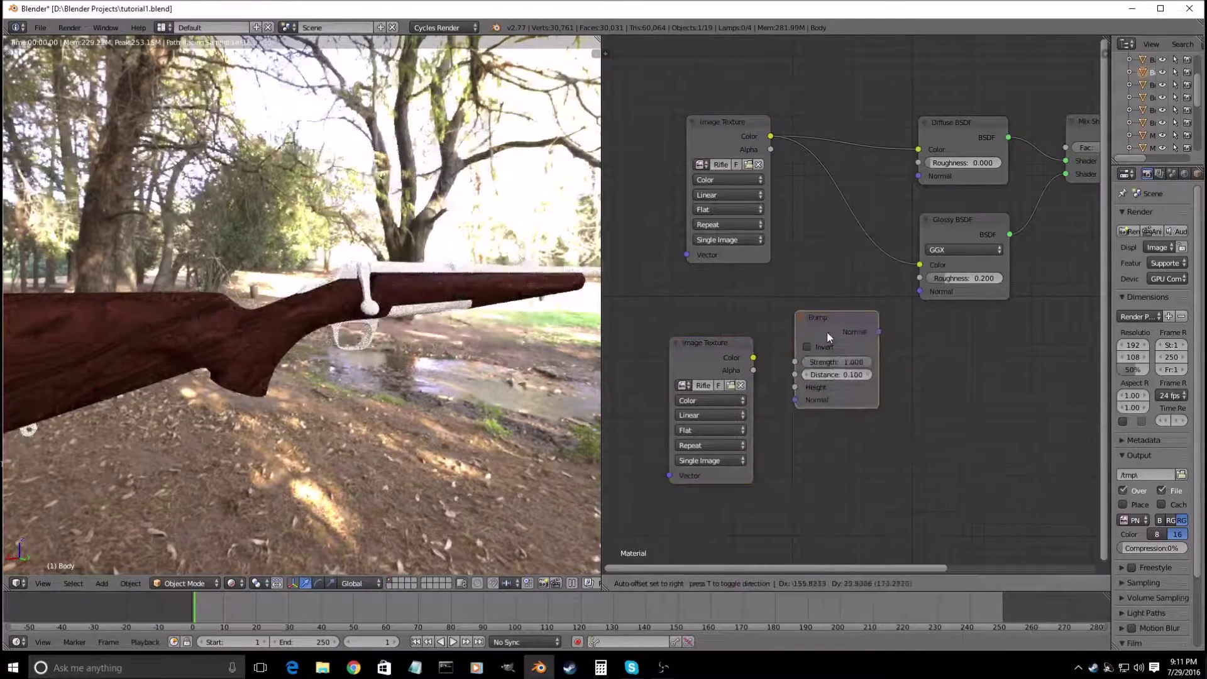
left_click(827, 331)
- Link the bump map's Color to the Bump Height, and the Bump Normal output to both shaders' Normal inputs
left_click_drag(705, 355, 796, 386)
left_click_drag(847, 321, 878, 234)
left_click_drag(915, 178, 917, 176)
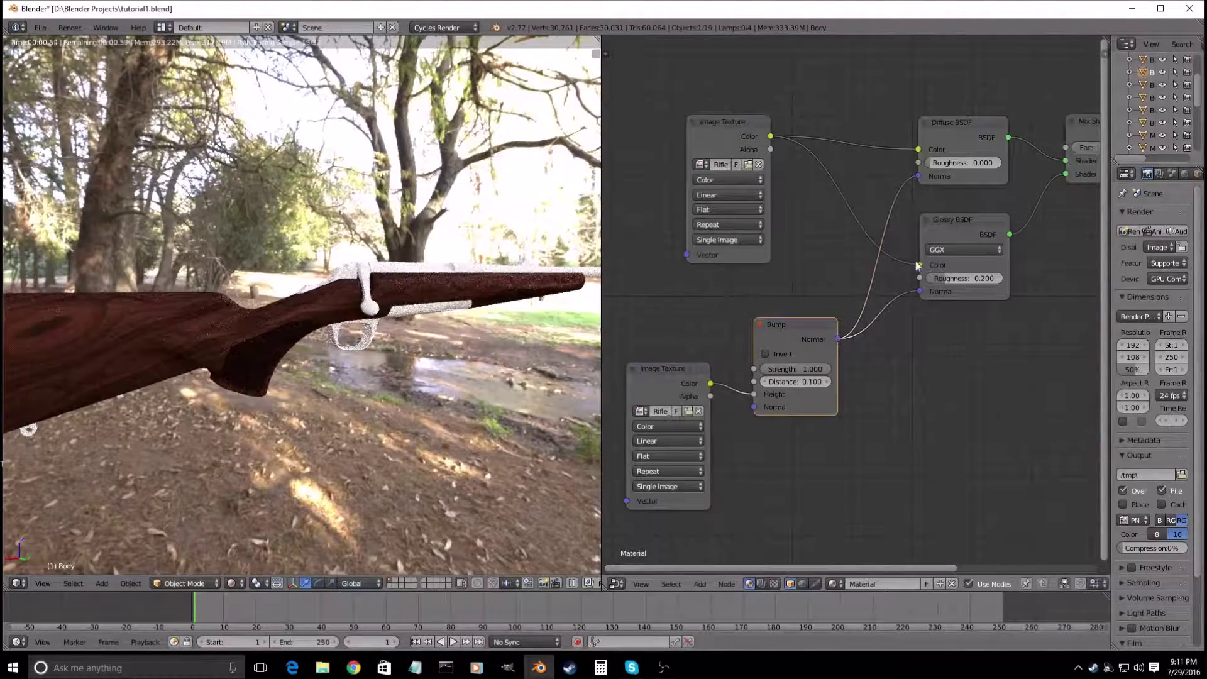
- Inspect the bump effect around the rifle stock and set the Bump node's Strength to 0.564
middle_click_drag(356, 382, 256, 361)
scroll(251, 358, "down", 4)
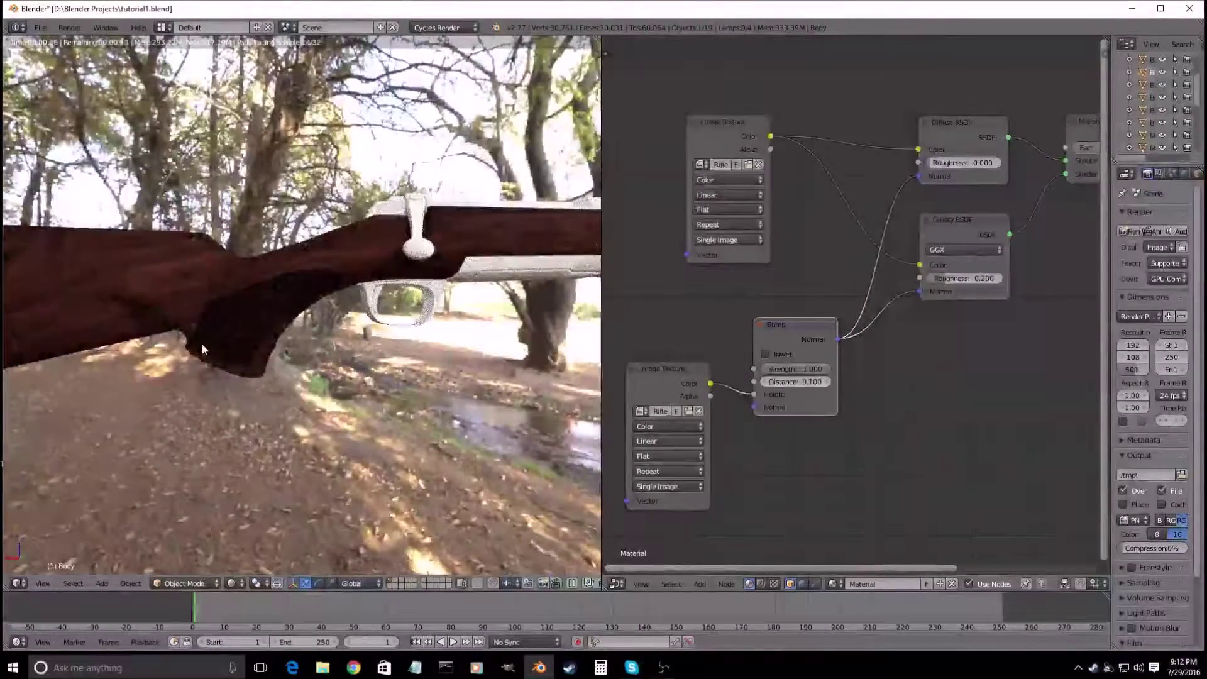
middle_click_drag(440, 327, 289, 308)
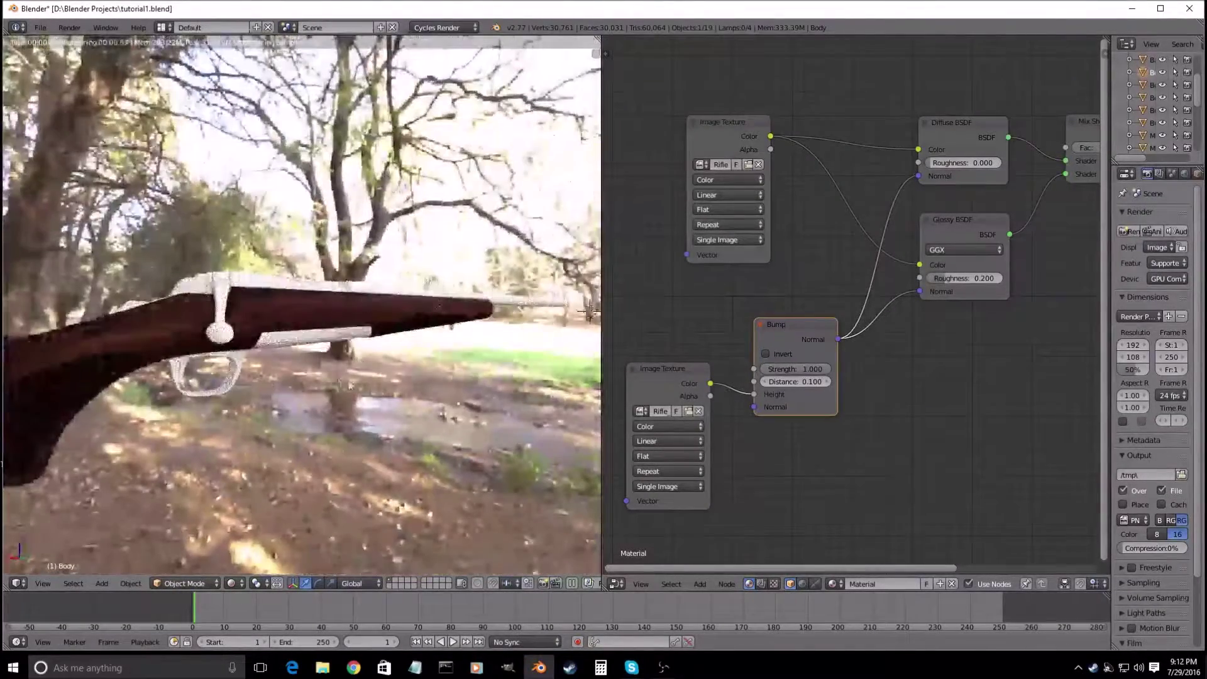
middle_click_drag(219, 393, 326, 379, "shift")
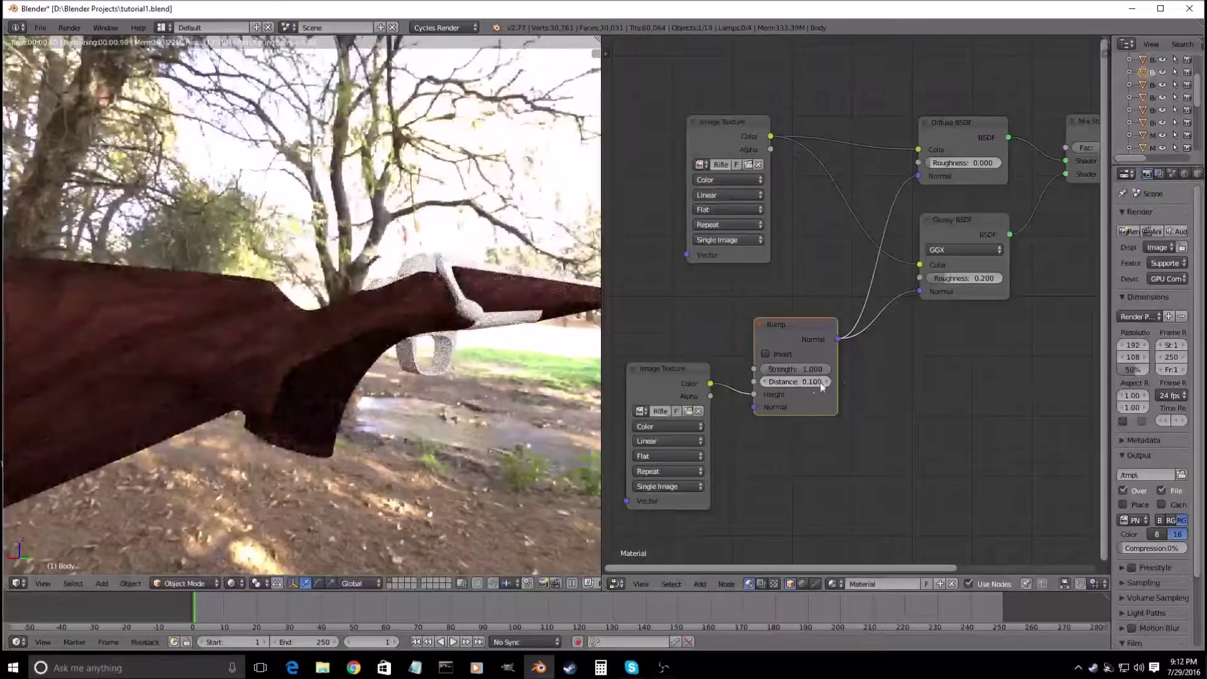
left_click_drag(816, 371, 783, 371)
left_click_drag(796, 369, 808, 369)
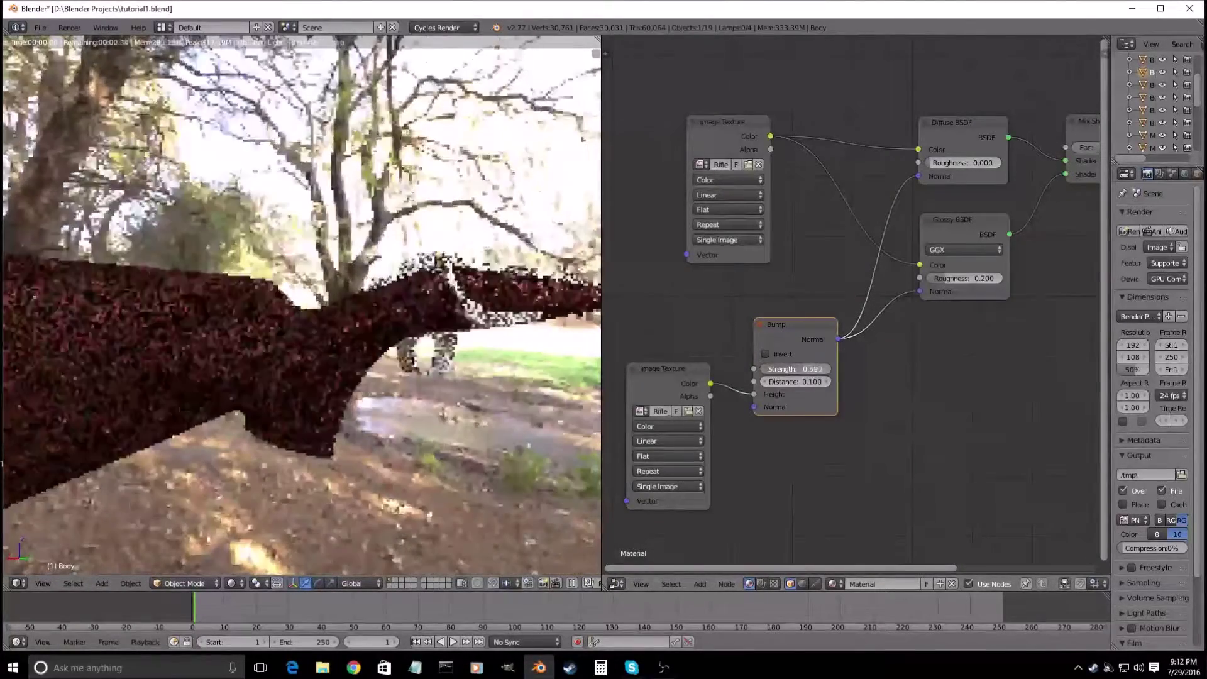
middle_click_drag(401, 412, 357, 446)
left_click_drag(810, 369, 763, 386)
middle_click_drag(385, 417, 233, 435)
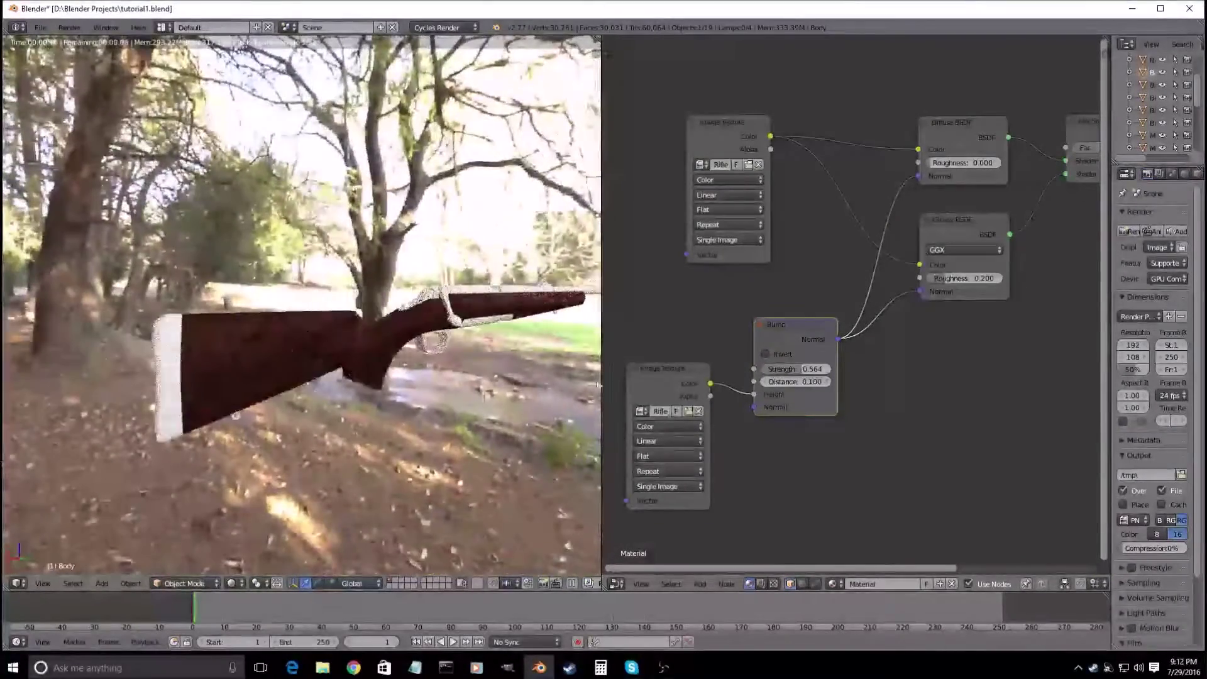
- Set the bump map texture's color space to Non-Color Data and check the grip in the render
middle_click_drag(668, 396, 685, 403)
left_click(693, 430)
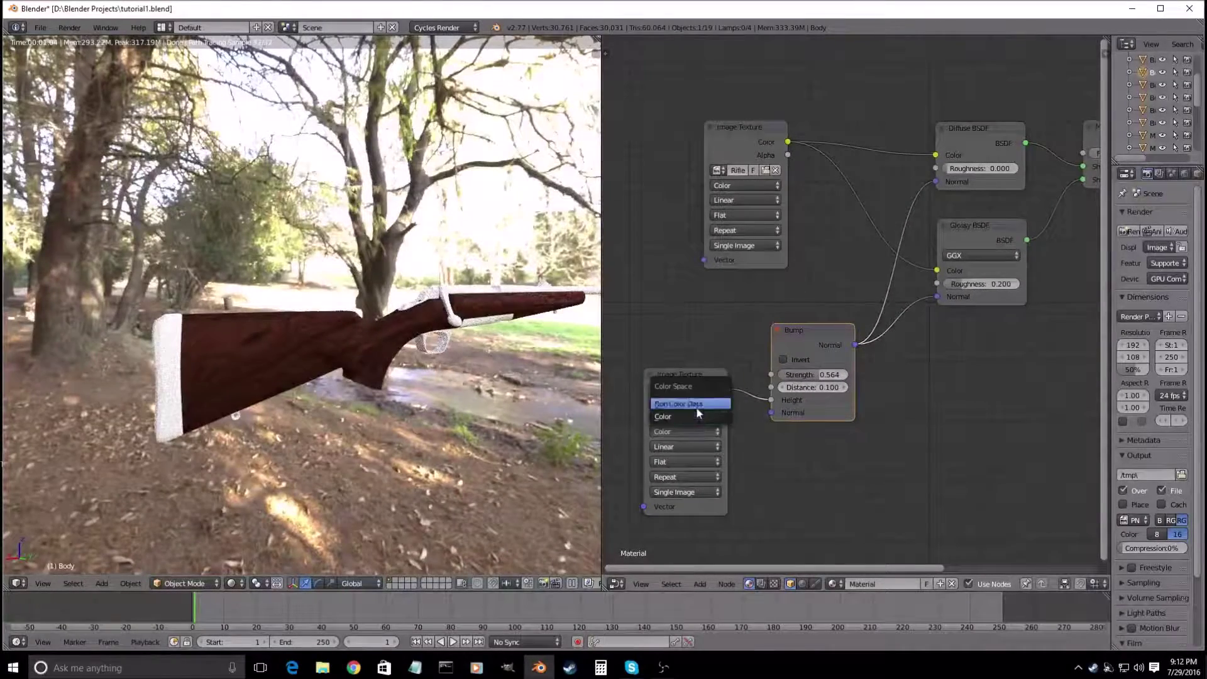
left_click(696, 406)
scroll(399, 411, "up", 5)
middle_click_drag(398, 411, 345, 441)
- Duplicate the bump map Image Texture node and place the copy in the free space before the wood texture
scroll(777, 406, "down", 2)
middle_click_drag(777, 405, 848, 399)
left_click(786, 359)
key("shift+d")
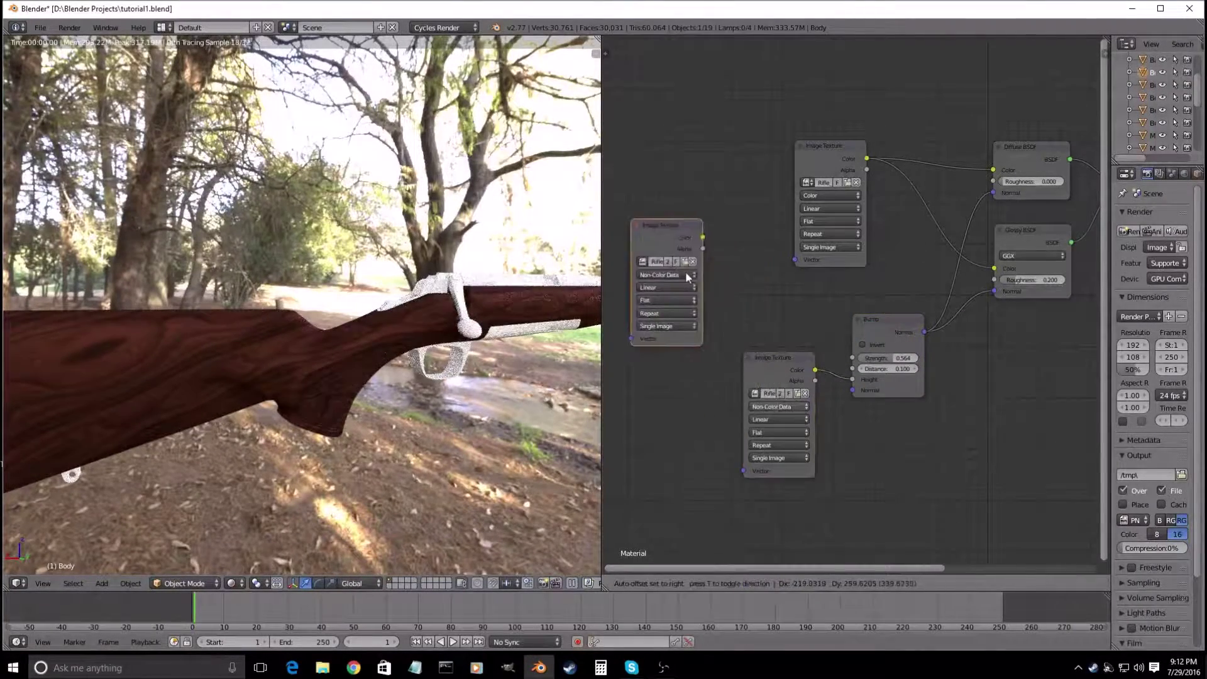
left_click(666, 280)
- Move the Bump node and its texture lower, and shift the duplicated texture farther from the shaders to make room
scroll(666, 280, "down", 2)
middle_click_drag(926, 339, 959, 347)
left_click_drag(928, 331, 967, 375)
left_click_drag(820, 363, 827, 437)
left_click_drag(943, 376, 934, 383)
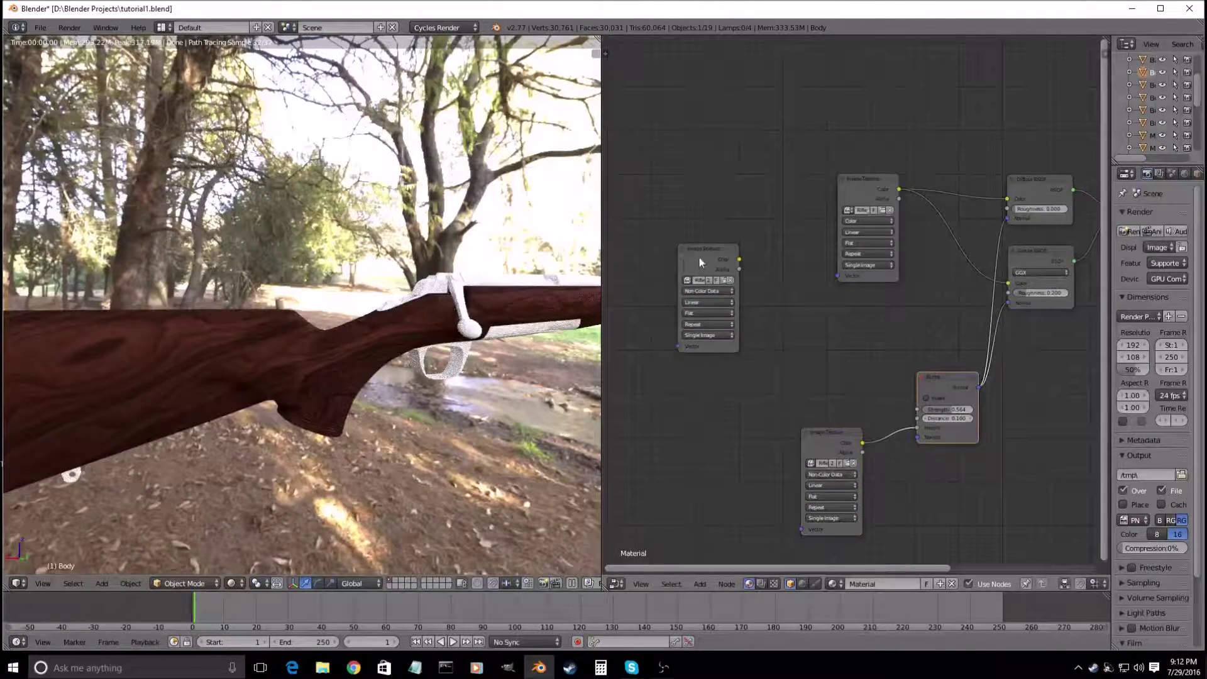
left_click_drag(700, 259, 651, 312)
- Add an RGB Curves node just after the duplicated Image Texture node
key("shift+a")
left_click(762, 323)
type("Bump")
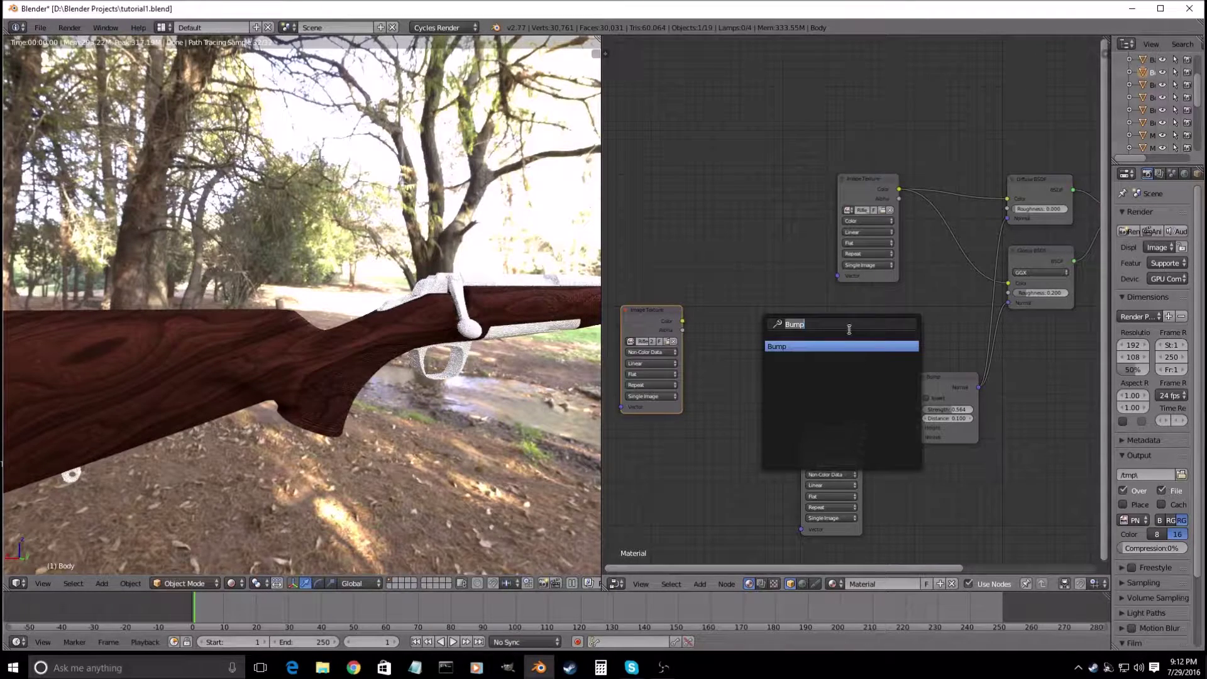
type("rgb")
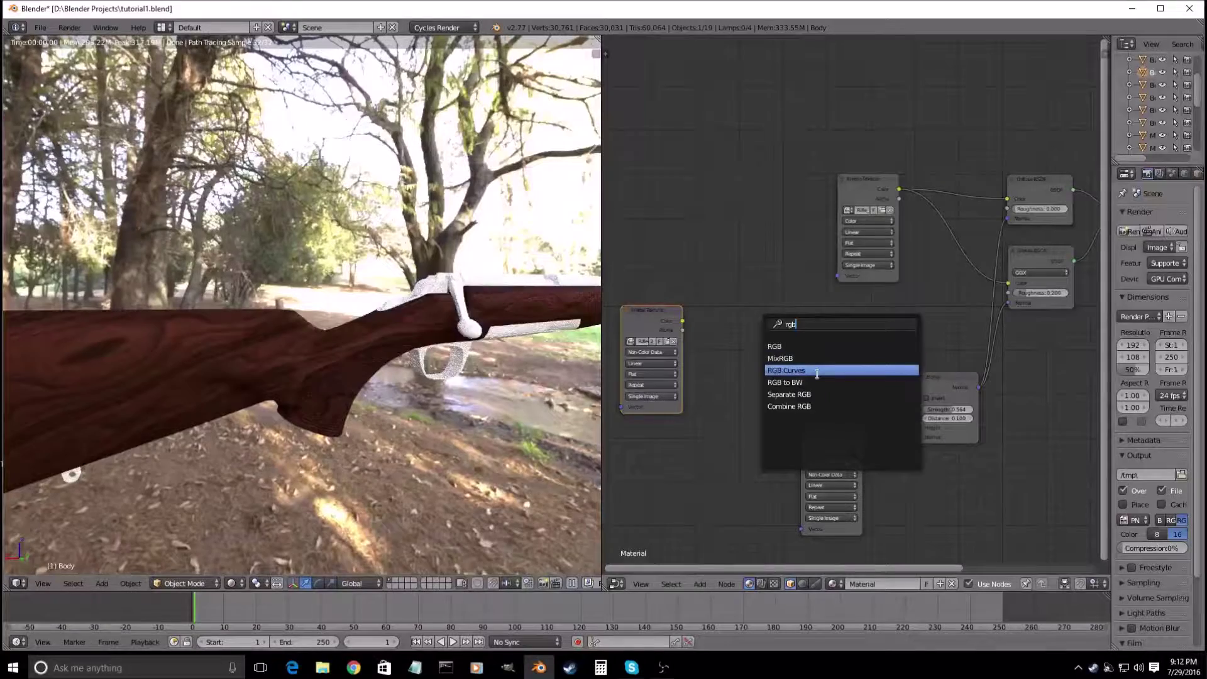
left_click(815, 366)
left_click(780, 332)
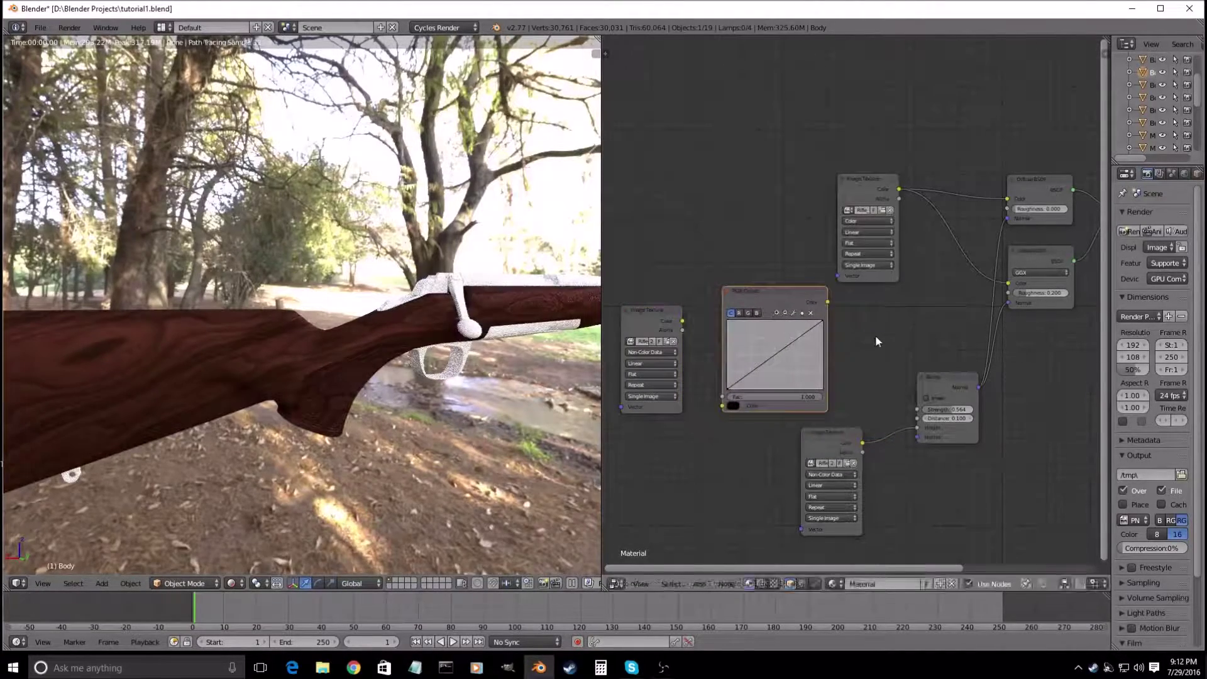
- Link RGB Curves to the Roughness of the Glossy and Diffuse BSDFs, and feed the duplicated texture's Color into RGB Curves
left_click_drag(828, 302, 1008, 293)
left_click_drag(997, 208, 1005, 209)
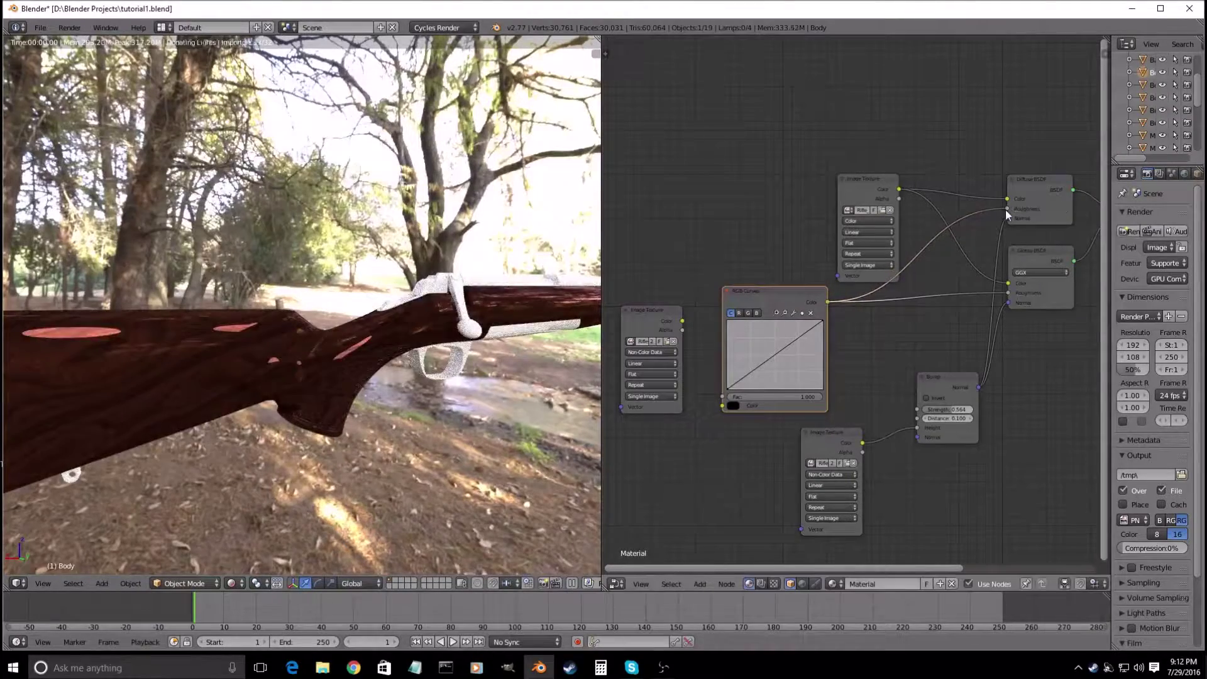
scroll(780, 327, "up", 2)
left_click_drag(829, 273, 855, 258)
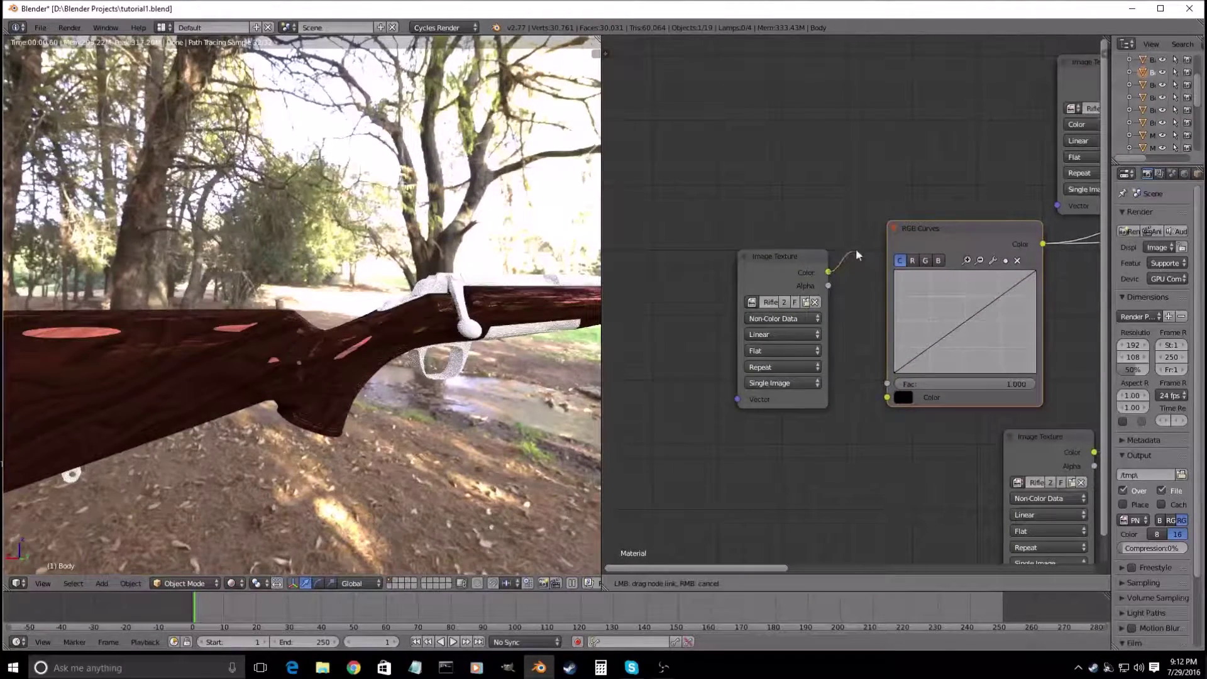
left_click_drag(888, 400, 887, 397)
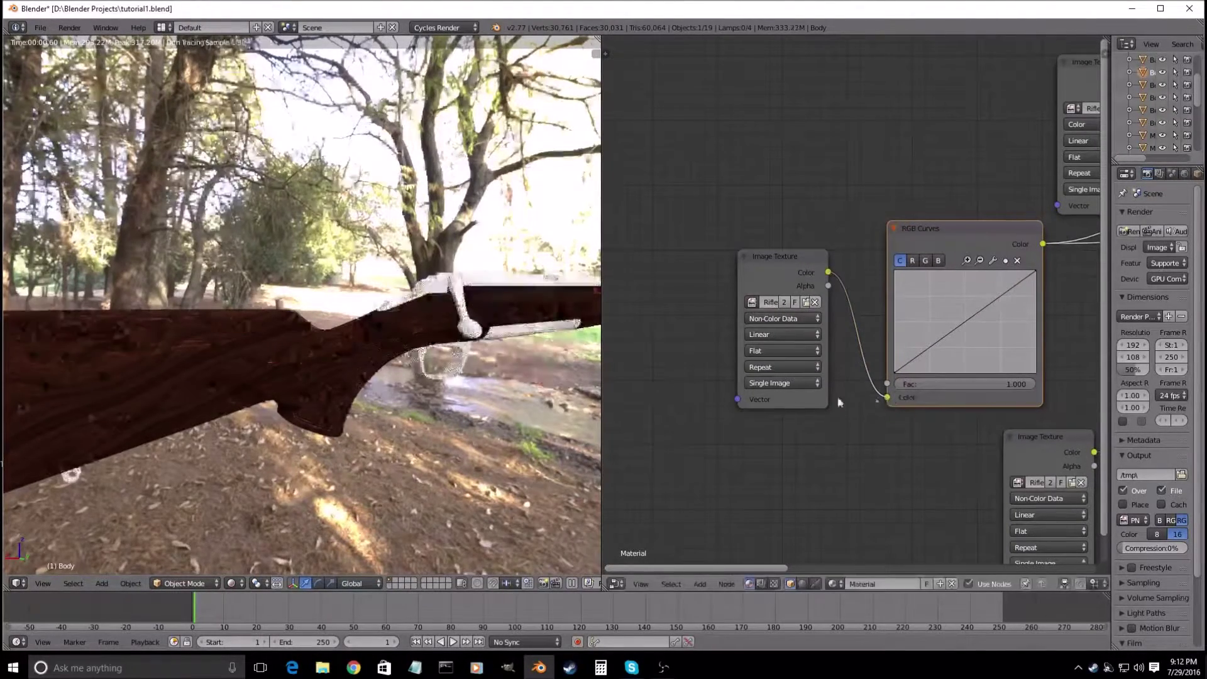
- Load Metal_Roughness.jpg into the Image Texture node that feeds the RGB Curves
scroll(693, 331, "down", 1)
middle_click_drag(700, 334, 655, 342)
scroll(657, 348, "up", 1)
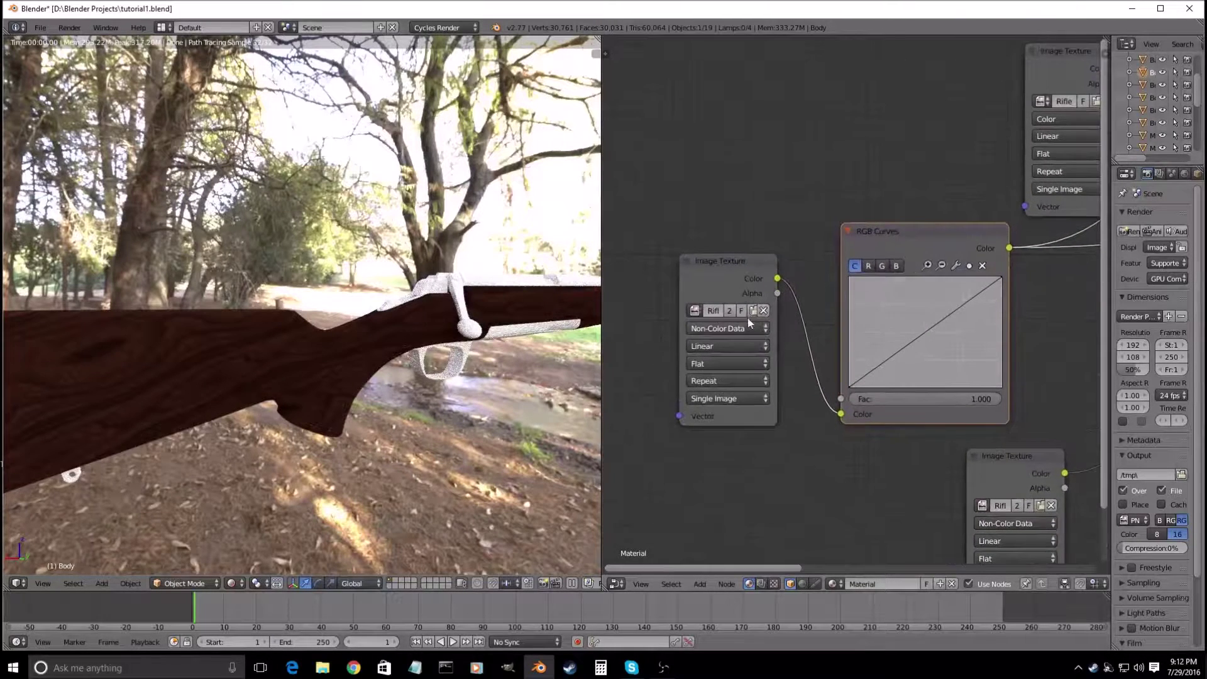
left_click(755, 310)
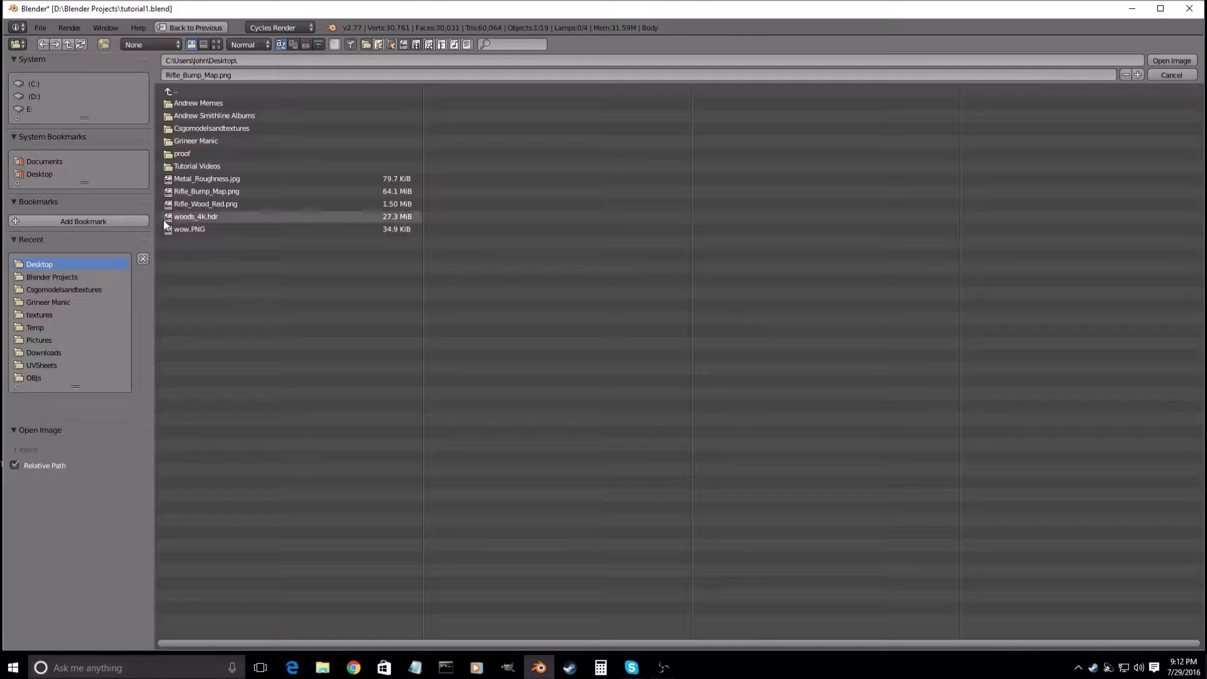
left_click(217, 44)
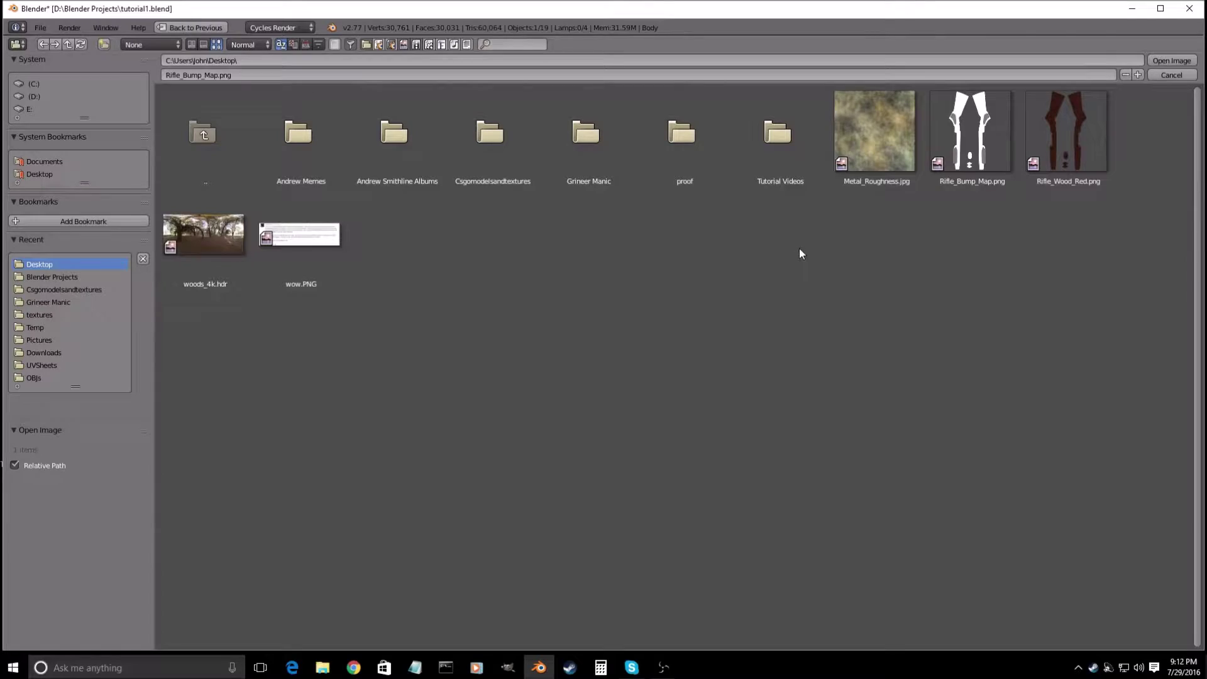
double_click(876, 143)
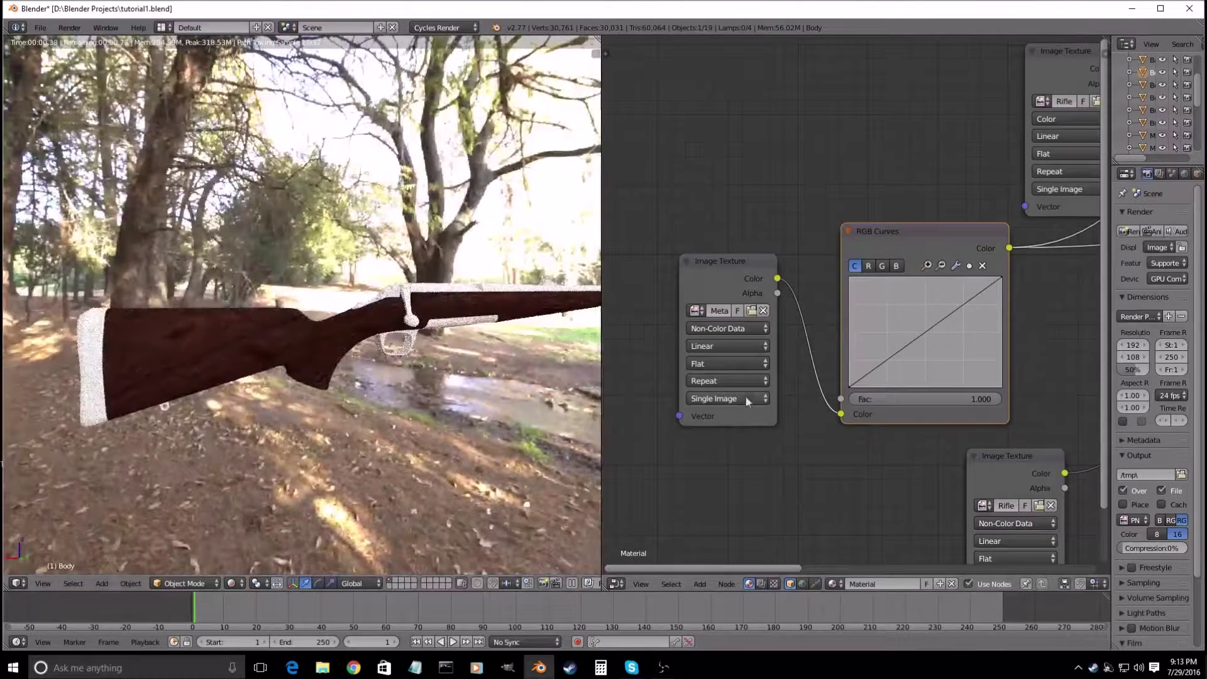
middle_click_drag(899, 382, 858, 339)
middle_click_drag(760, 346, 873, 341)
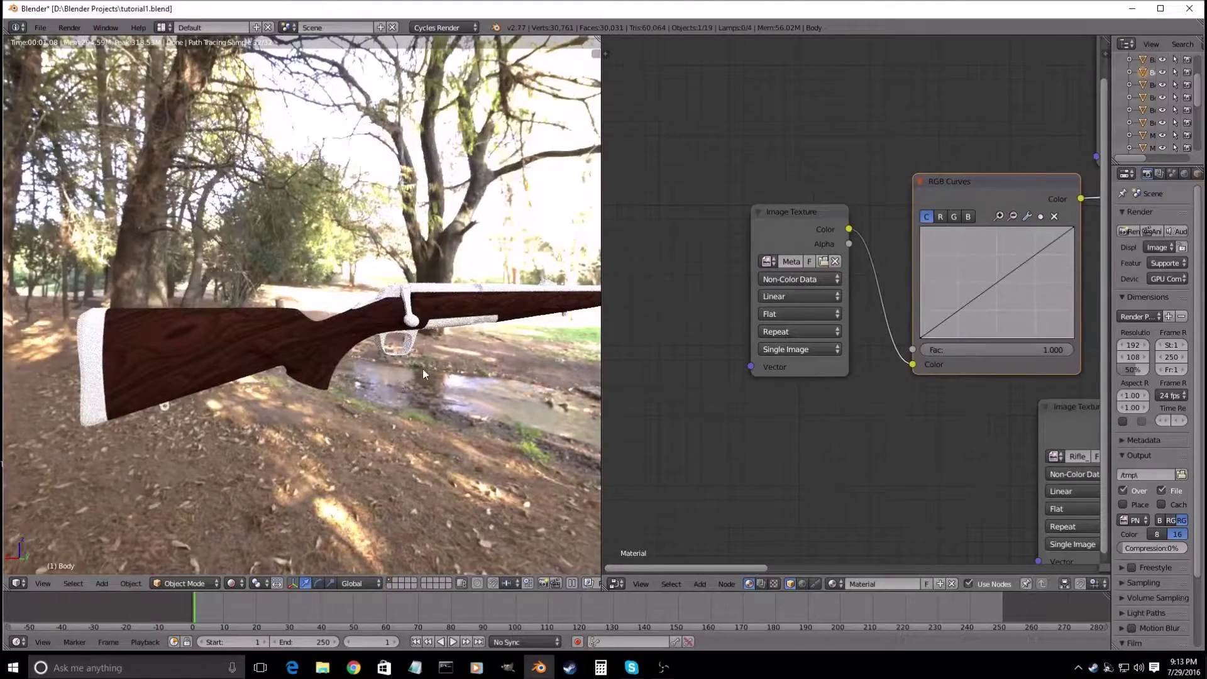
- Add a lower control point to the RGB Curves node's combined curve at about X 0.227, Y 0.094
middle_click_drag(422, 368, 384, 371, "shift")
scroll(937, 312, "down", 3)
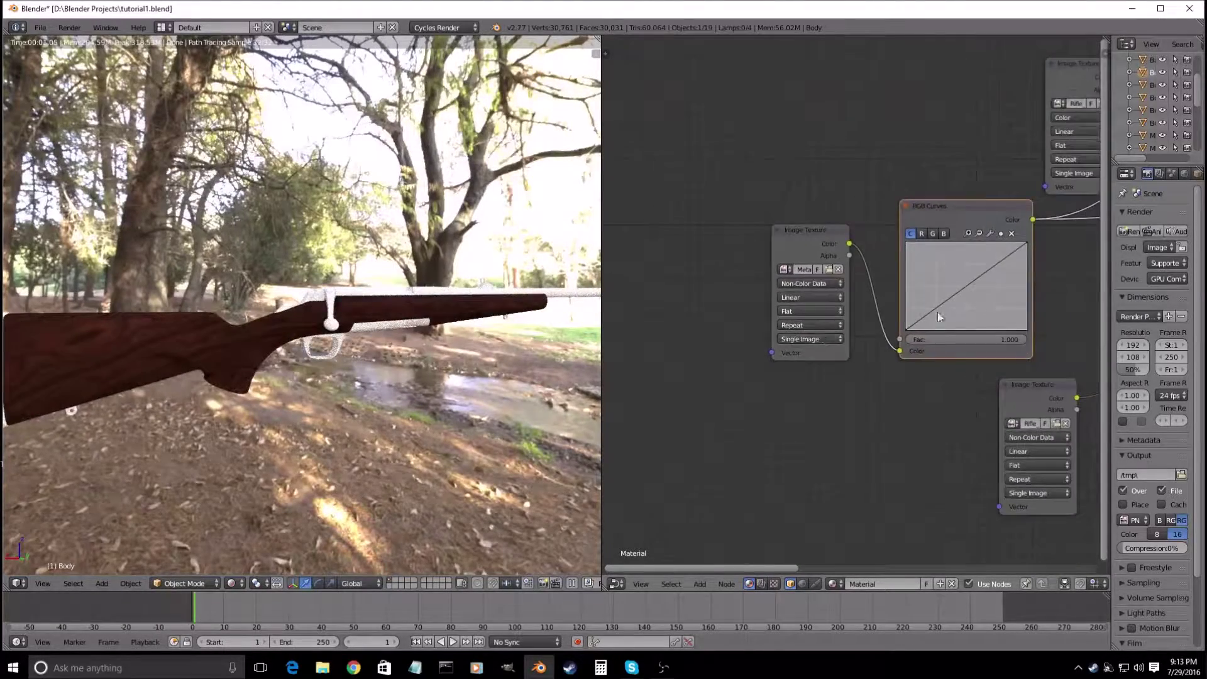
middle_click_drag(1062, 272, 805, 338)
middle_click_drag(902, 305, 927, 315)
scroll(676, 389, "down", 1)
middle_click_drag(676, 390, 886, 367)
scroll(885, 367, "up", 6)
left_click_drag(799, 277, 696, 277)
middle_click_drag(892, 337, 706, 328)
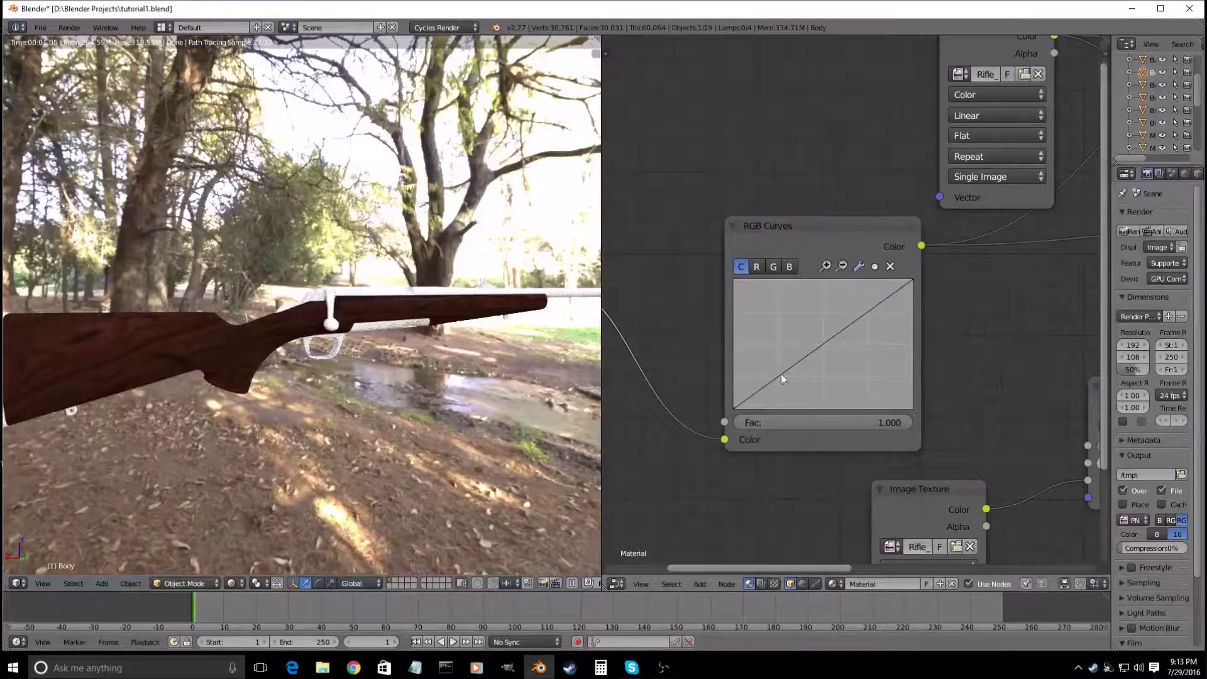
left_click_drag(781, 378, 773, 397)
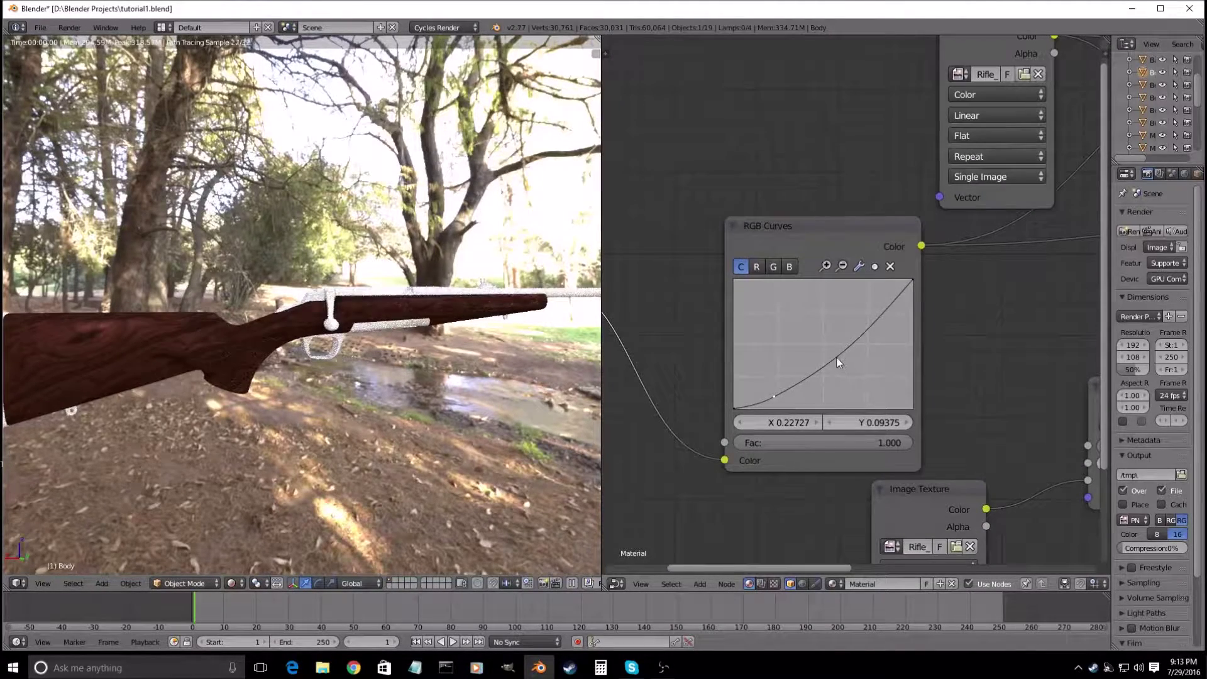
- Add a second control point to the roughness curve and pull it down to about X 0.605, Y 0.088
scroll(153, 400, "up", 6)
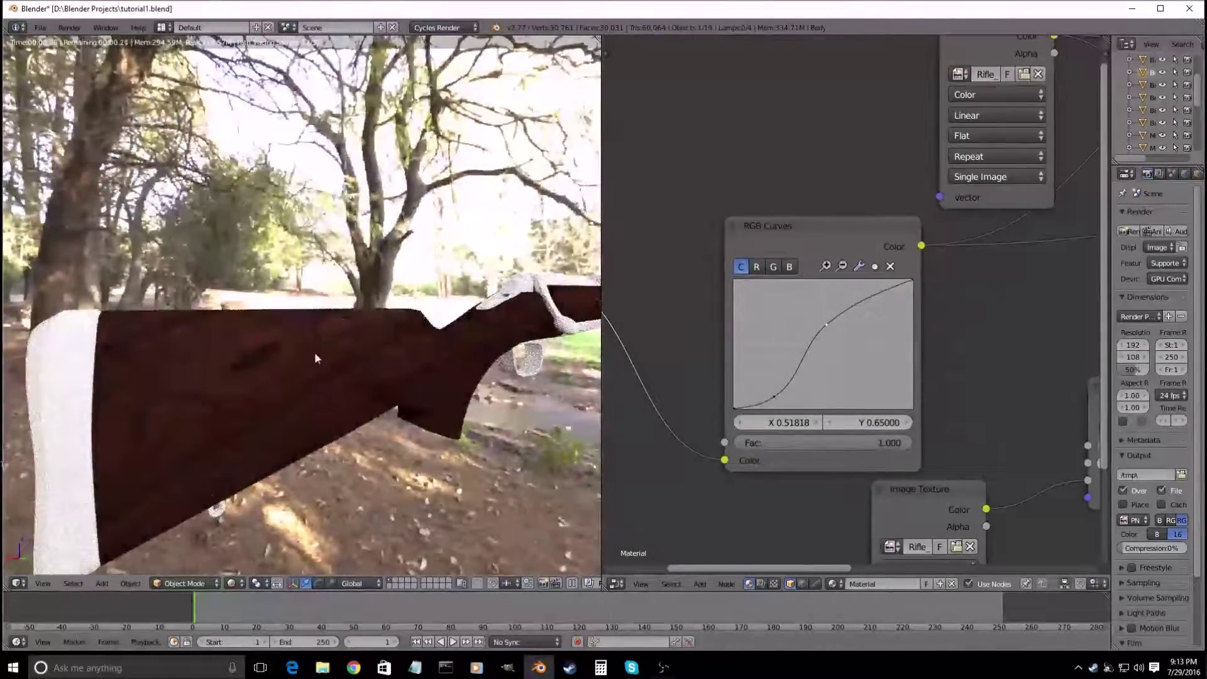
scroll(308, 356, "down", 4)
middle_click_drag(287, 359, 254, 356)
left_click(775, 398)
left_click_drag(823, 329, 841, 396)
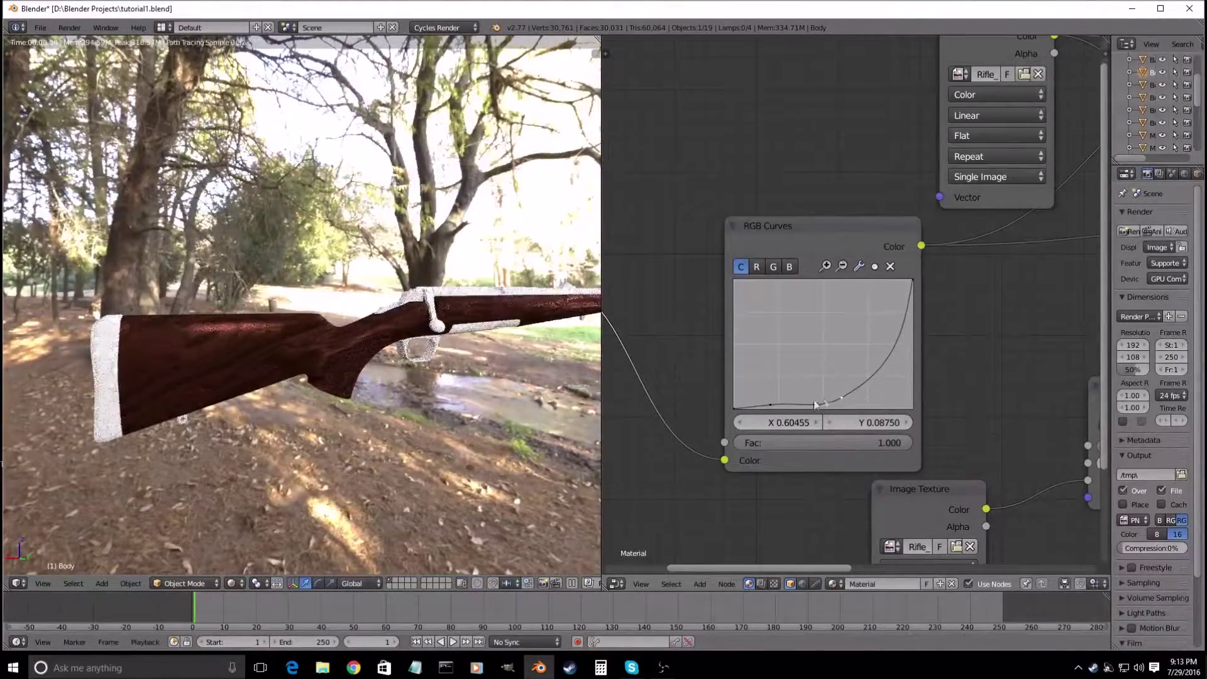
- Move the curve's first control point to about X 0.109, Y 0.038 and check the stock's reflections up close
left_click_drag(753, 404, 753, 404)
middle_click_drag(427, 379, 487, 368, "shift")
middle_click_drag(315, 430, 384, 428)
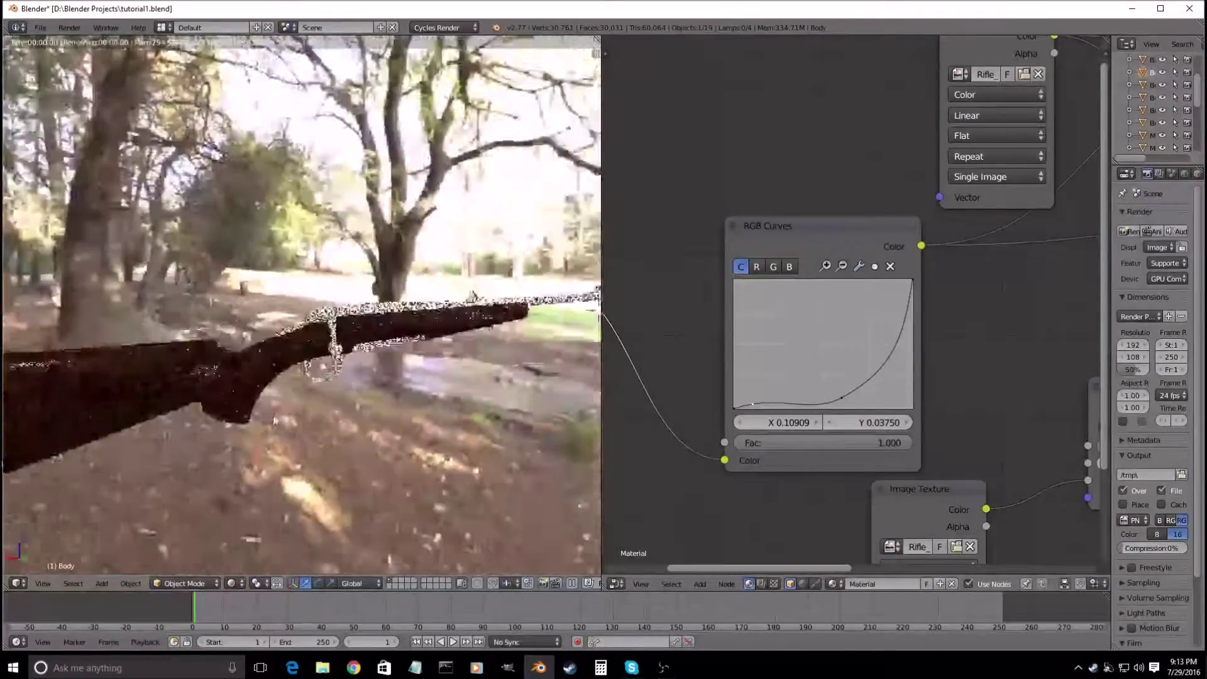
scroll(307, 420, "up", 5)
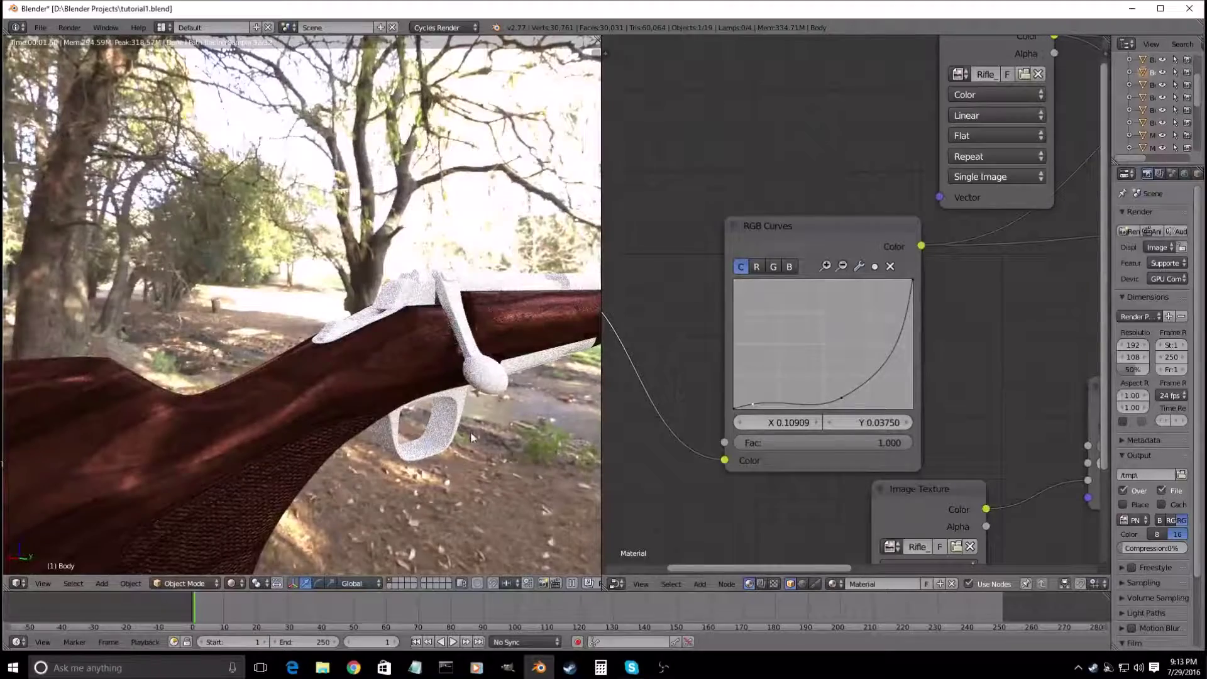
- Try raising both curve points, with the second one at about X 0.705, Y 0.856, to compare the stock's shine
left_click_drag(856, 391, 866, 385)
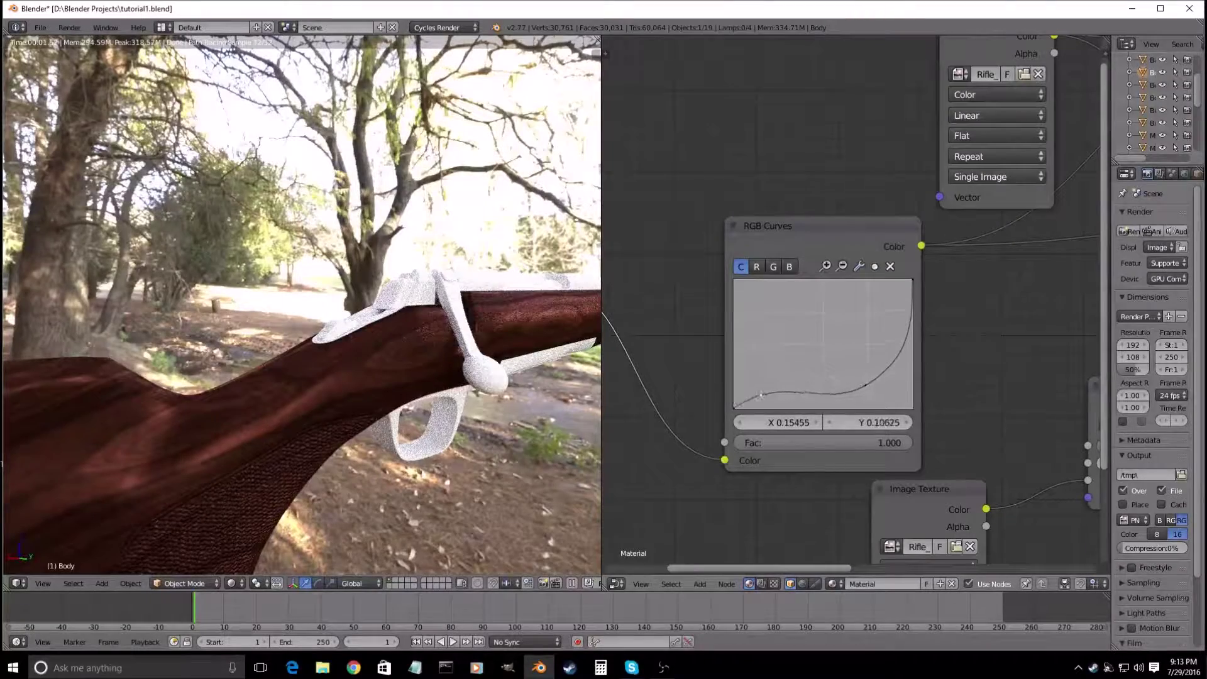
left_click_drag(757, 320, 759, 300)
left_click(865, 385)
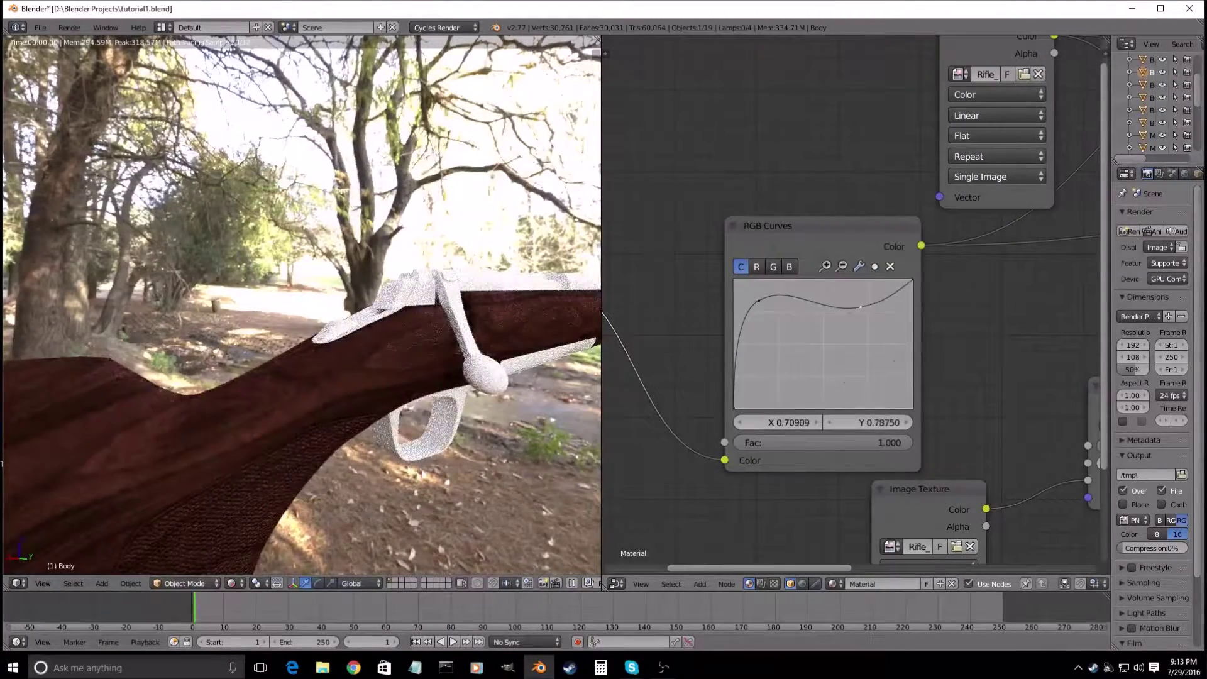
left_click_drag(860, 307, 860, 298)
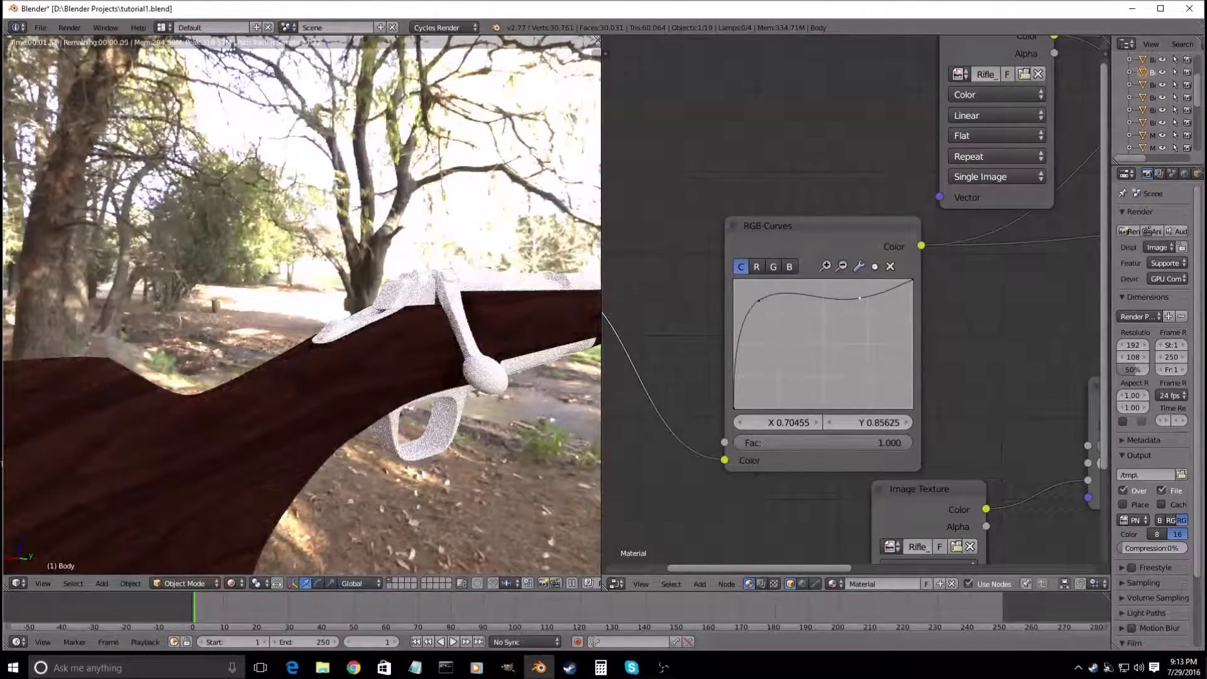
- Lower the first curve point to about X 0.095, Y 0.013 and the second to about X 0.577, Y 0.094
left_click_drag(751, 406, 751, 408)
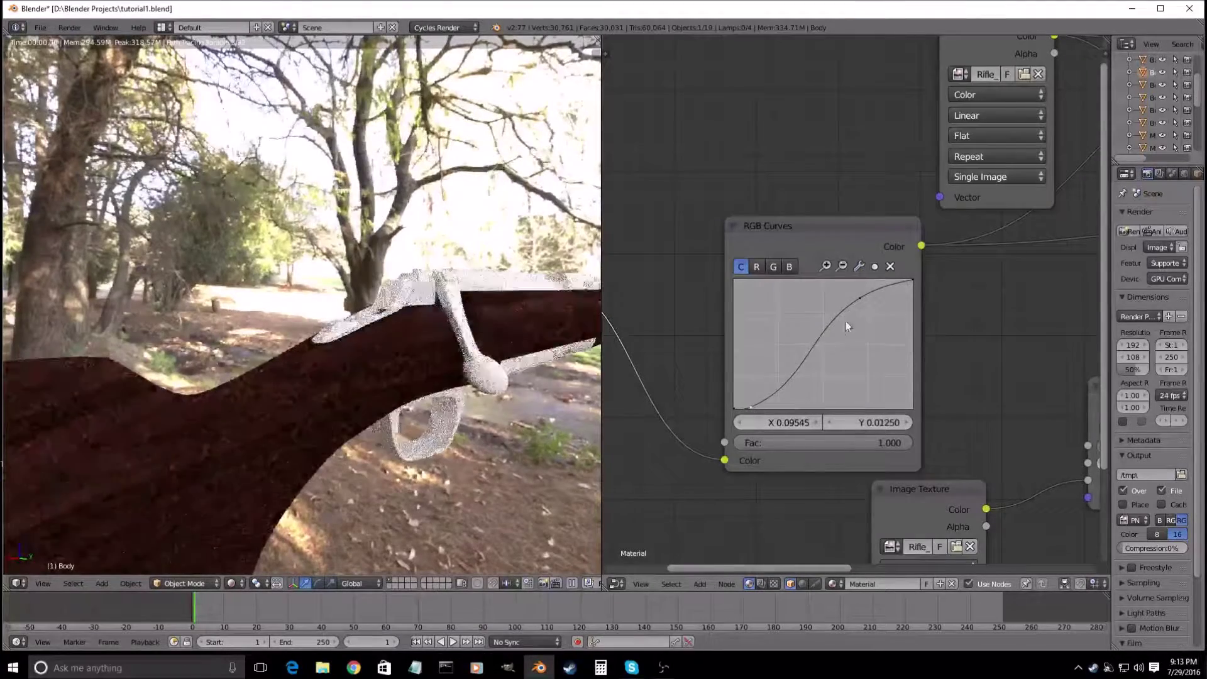
mouse_move(841, 404)
left_mouse_down()
mouse_move(853, 402)
mouse_move(851, 378)
mouse_move(854, 409)
left_mouse_up()
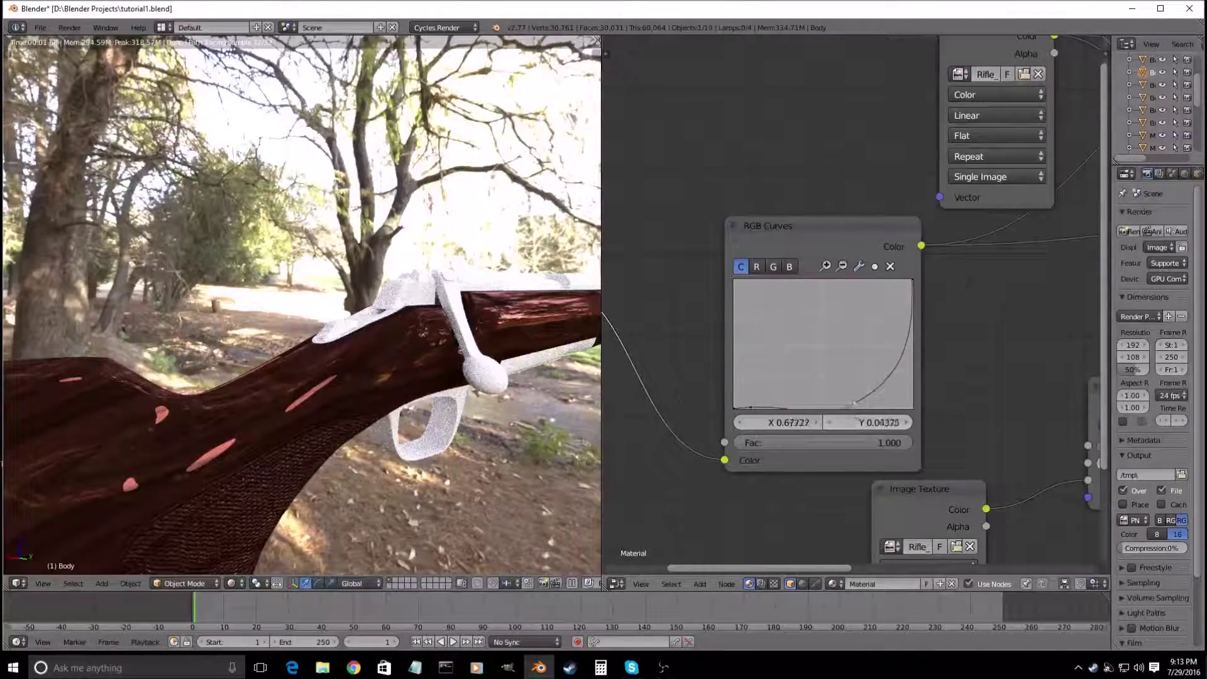
left_click_drag(857, 388, 839, 398)
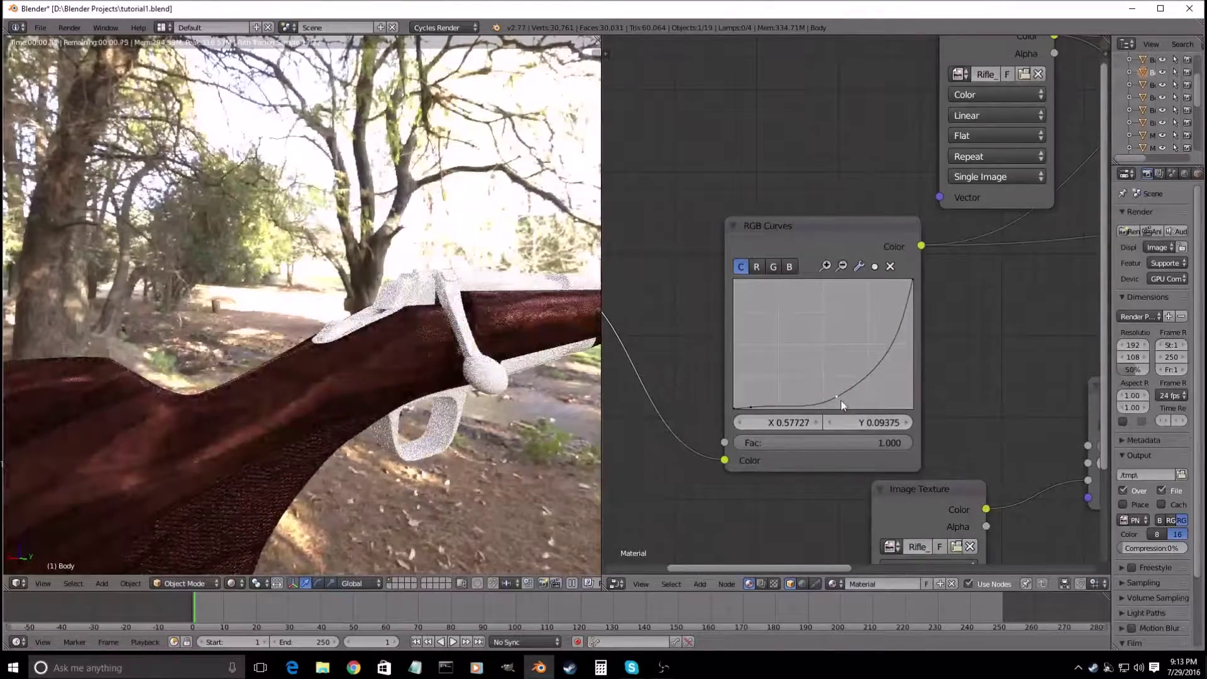
- Raise the first curve point to about X 0.123, Y 0.050 and check the wood from several angles
scroll(381, 417, "down", 7)
middle_click_drag(379, 413, 352, 421)
scroll(353, 422, "up", 6)
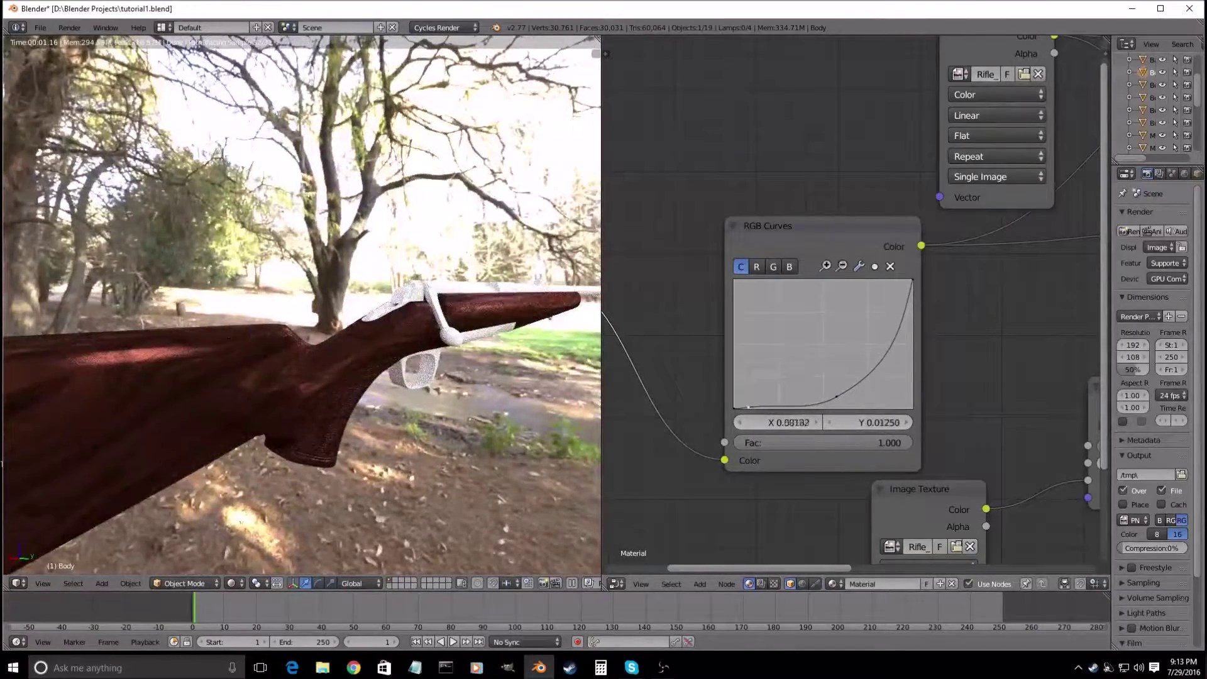
left_click_drag(767, 406, 754, 402)
middle_click_drag(471, 405, 450, 409)
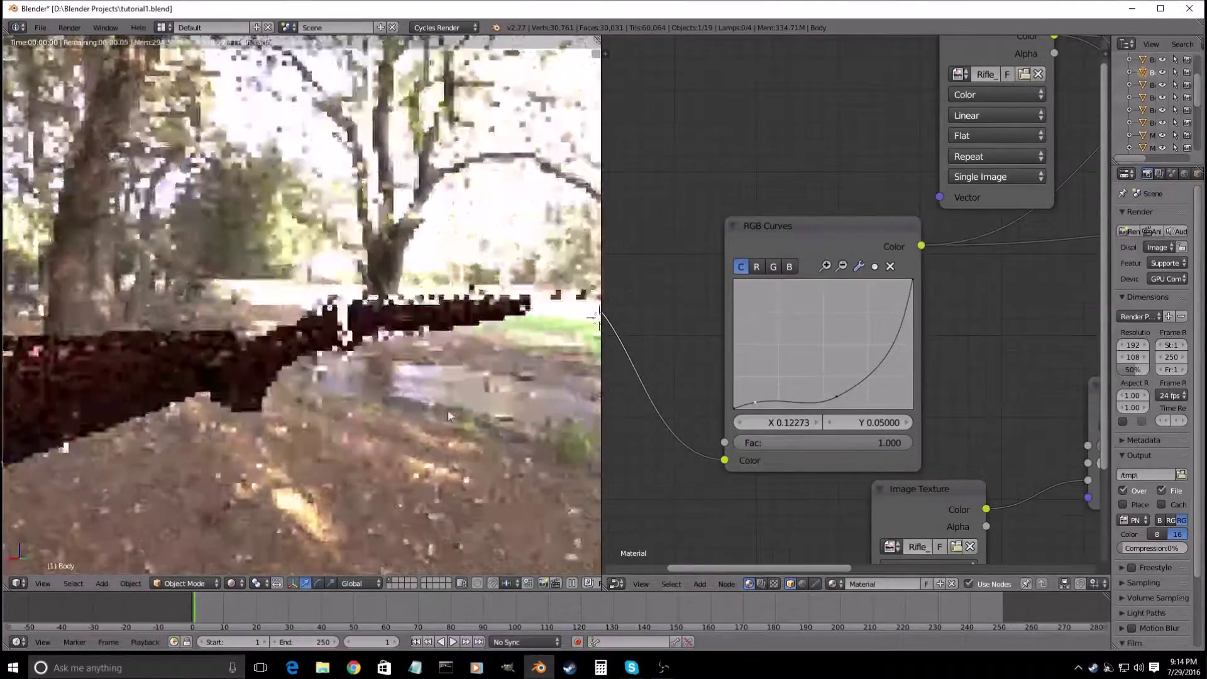
middle_click_drag(356, 465, 271, 429)
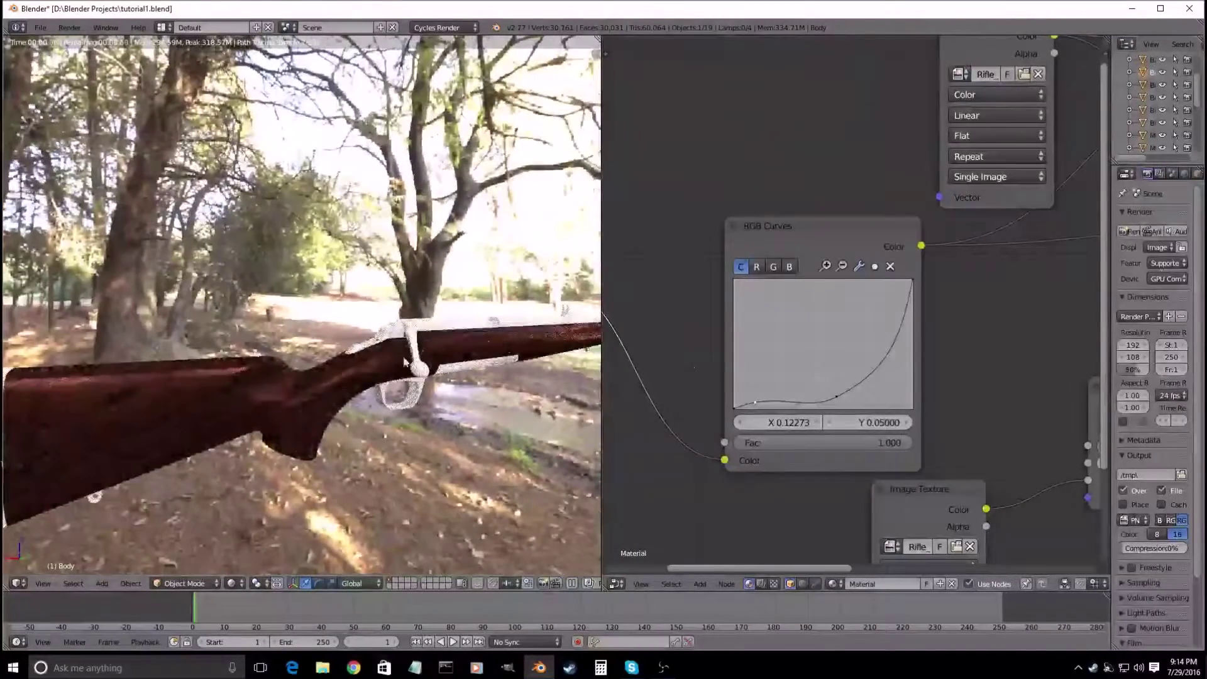
- Add a Fresnel node and place it above the Diffuse BSDF
scroll(949, 263, "down", 2)
scroll(948, 258, "down", 3)
middle_click_drag(947, 258, 719, 395)
scroll(861, 277, "up", 5)
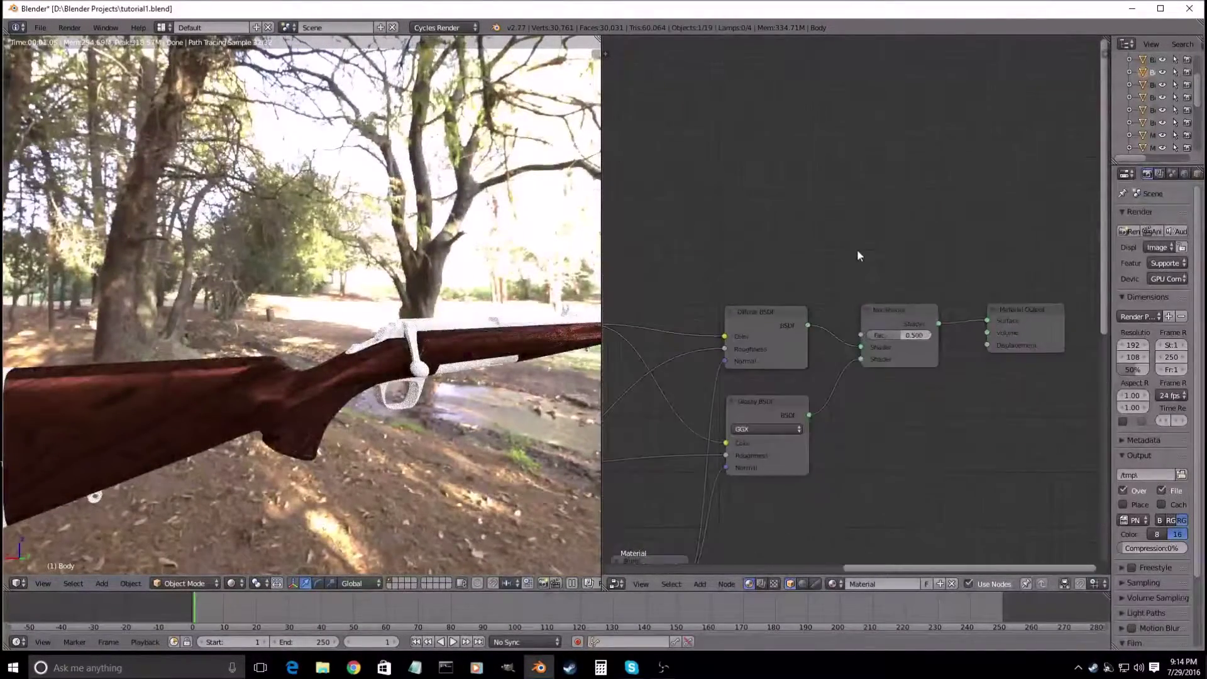
key("shift+a")
left_click(843, 221)
type("fresnel")
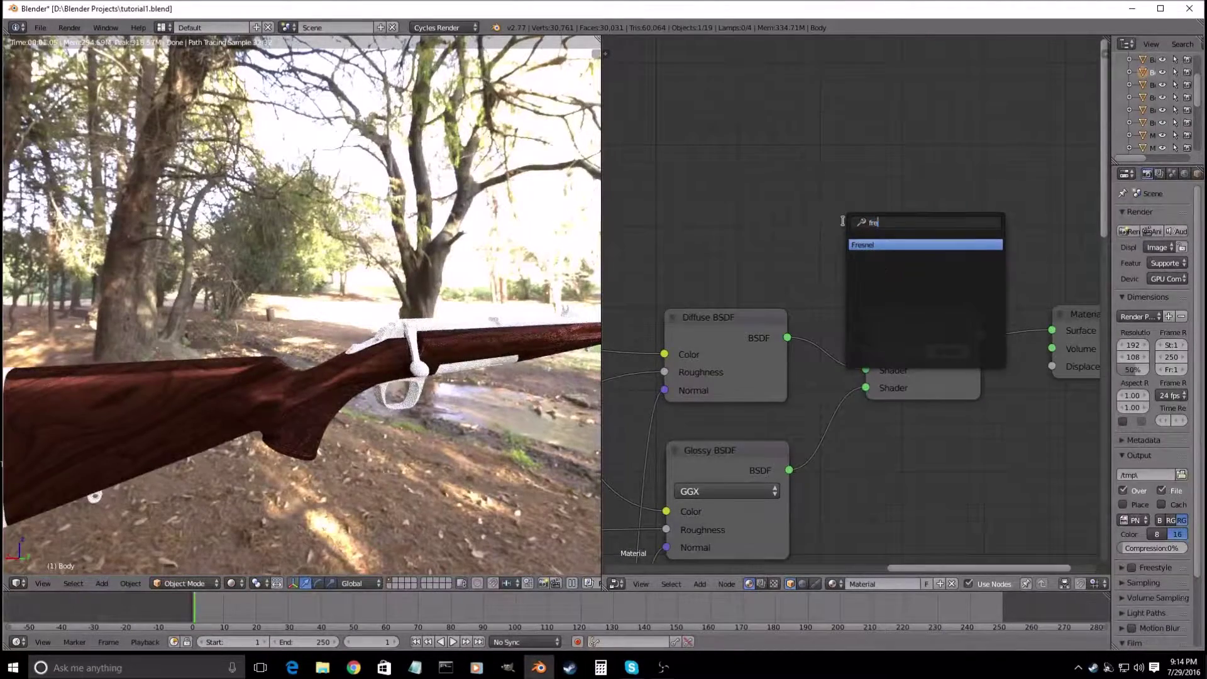
left_click(894, 244)
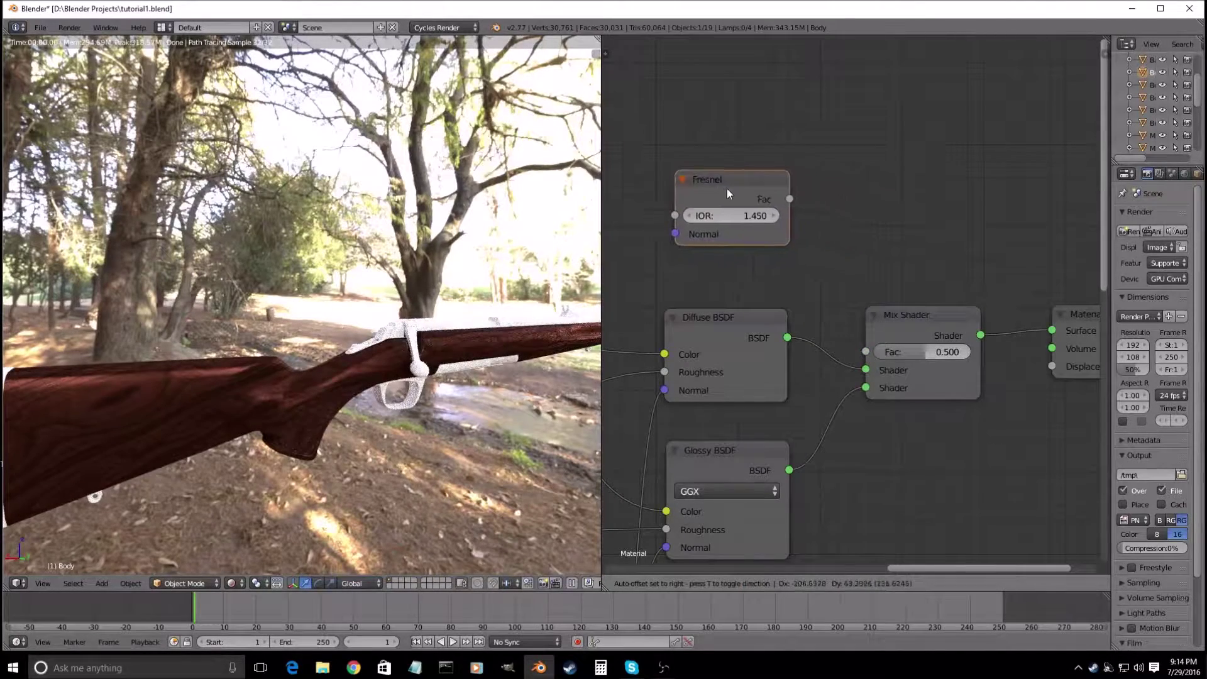
left_click(724, 232)
- Link the Fresnel node's Fac output to the Mix Shader's Fac and set the Fresnel IOR to 0
left_click_drag(787, 243, 869, 358)
mouse_move(431, 445)
middle_mouse_down()
mouse_move(460, 443)
mouse_move(436, 445)
middle_mouse_up()
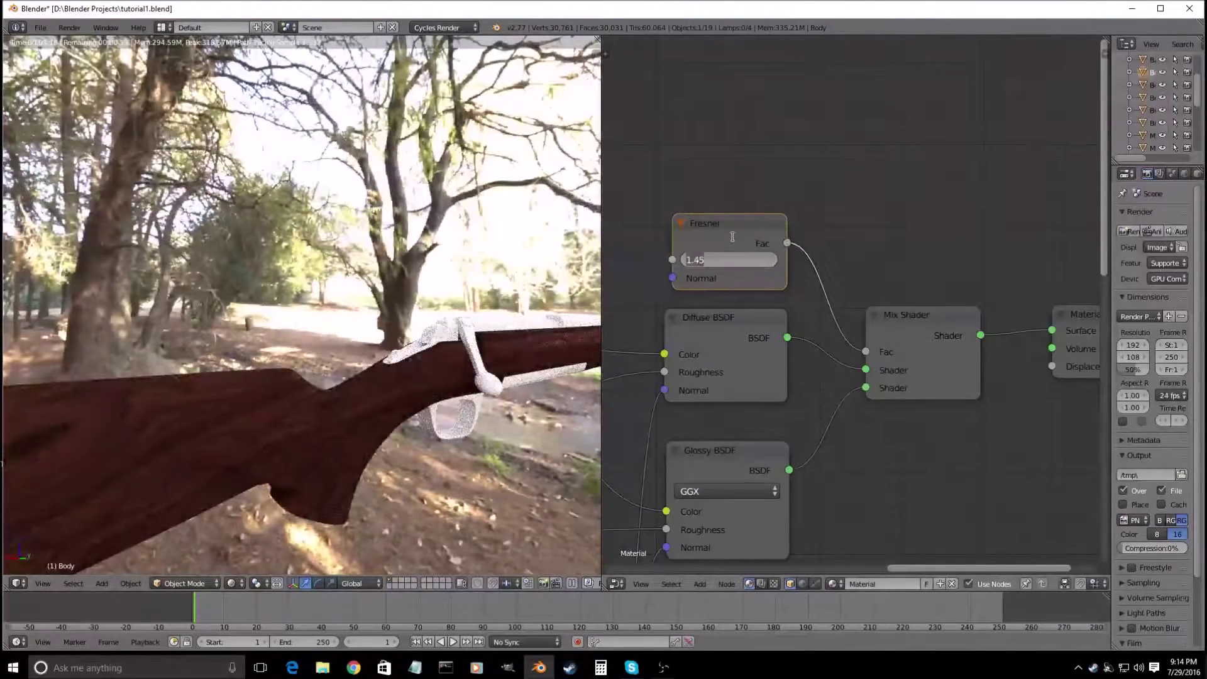
type("0")
key("Return")
scroll(341, 394, "down", 4)
middle_click_drag(341, 395, 352, 423)
scroll(352, 423, "up", 4)
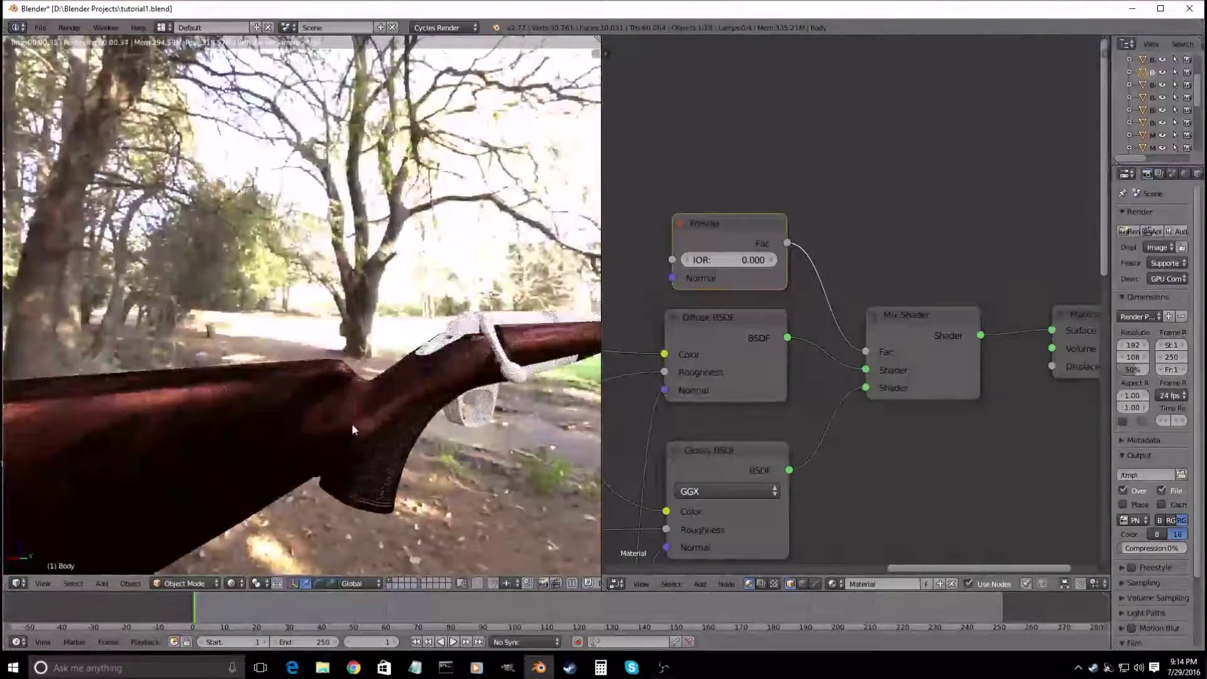
- Raise both control points of the RGB Curves node, bringing the first to about X 0.173, Y 0.169
scroll(351, 424, "down", 3)
middle_click_drag(694, 372, 904, 320)
middle_click_drag(749, 394, 971, 378)
middle_click_drag(704, 401, 850, 187)
middle_click_drag(846, 403, 870, 291)
scroll(870, 292, "up", 7)
middle_click_drag(832, 329, 848, 332)
left_click_drag(728, 311, 741, 265)
mouse_move(888, 287)
left_mouse_down()
mouse_move(888, 251)
mouse_move(885, 266)
left_mouse_up()
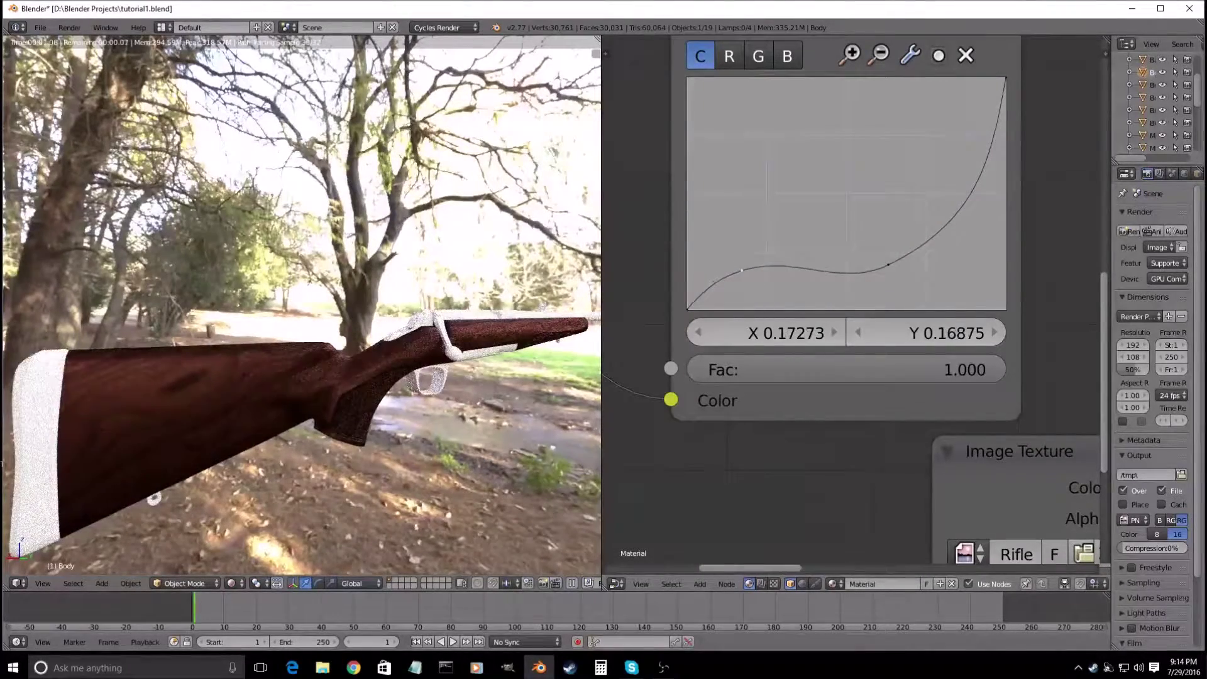
- Lower the first roughness curve point slightly and move the second to about X 0.659, Y 0.156
left_click_drag(742, 274, 738, 288)
middle_click_drag(411, 391, 377, 394)
middle_click_drag(259, 451, 409, 440)
scroll(275, 439, "down", 4)
scroll(402, 487, "up", 4)
mouse_move(729, 286)
left_mouse_down()
mouse_move(742, 297)
mouse_move(739, 259)
mouse_move(742, 278)
left_mouse_up()
left_click_drag(888, 265, 899, 275)
scroll(503, 440, "down", 4)
middle_click_drag(569, 475, 418, 439, "shift")
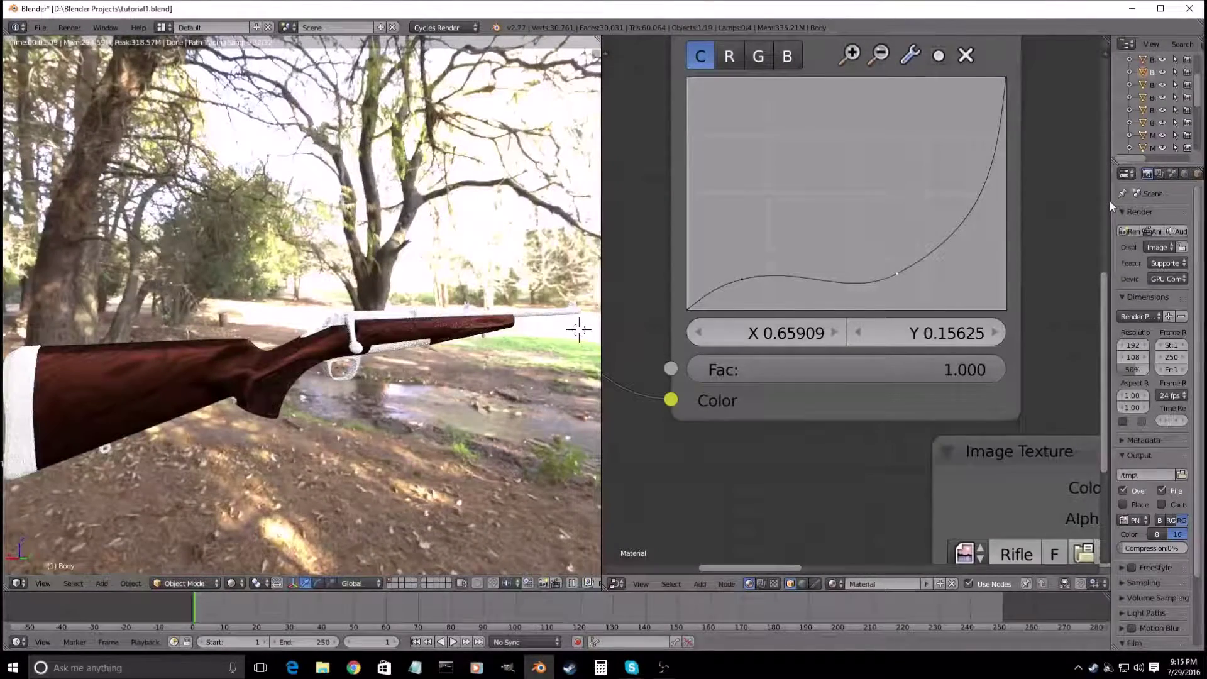
- Widen the properties area, set the world background's Strength to 3, and check the rifle's lighting
left_click_drag(1111, 199, 970, 199)
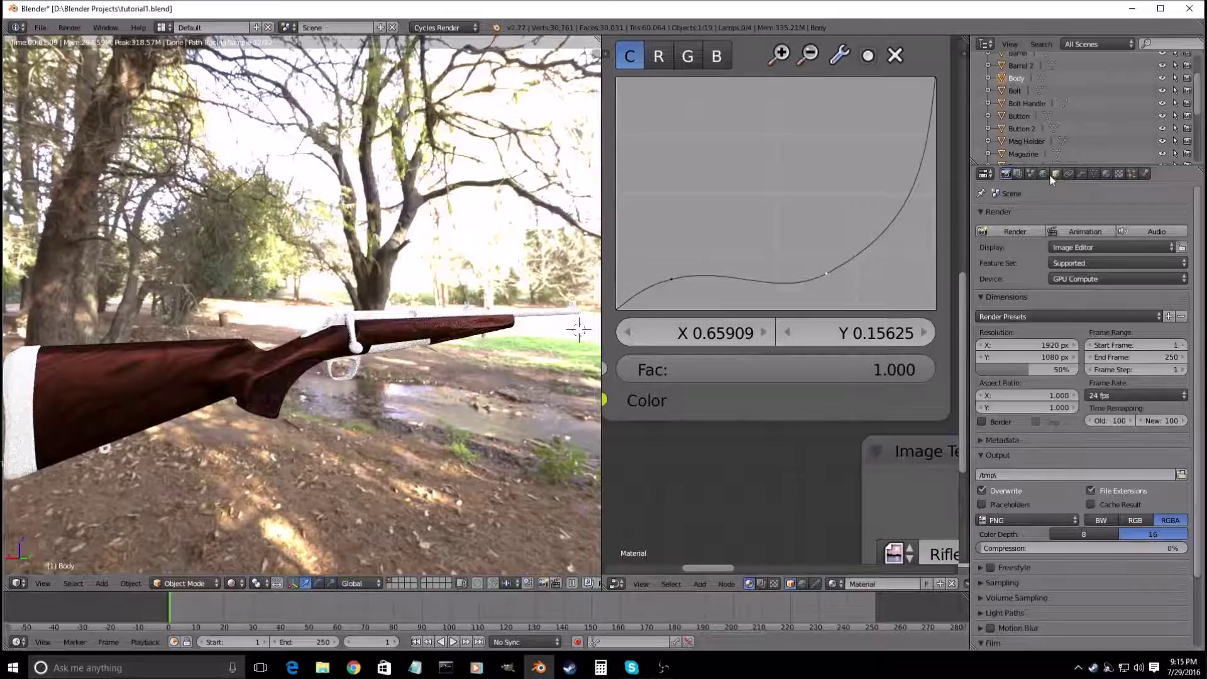
left_click(1043, 174)
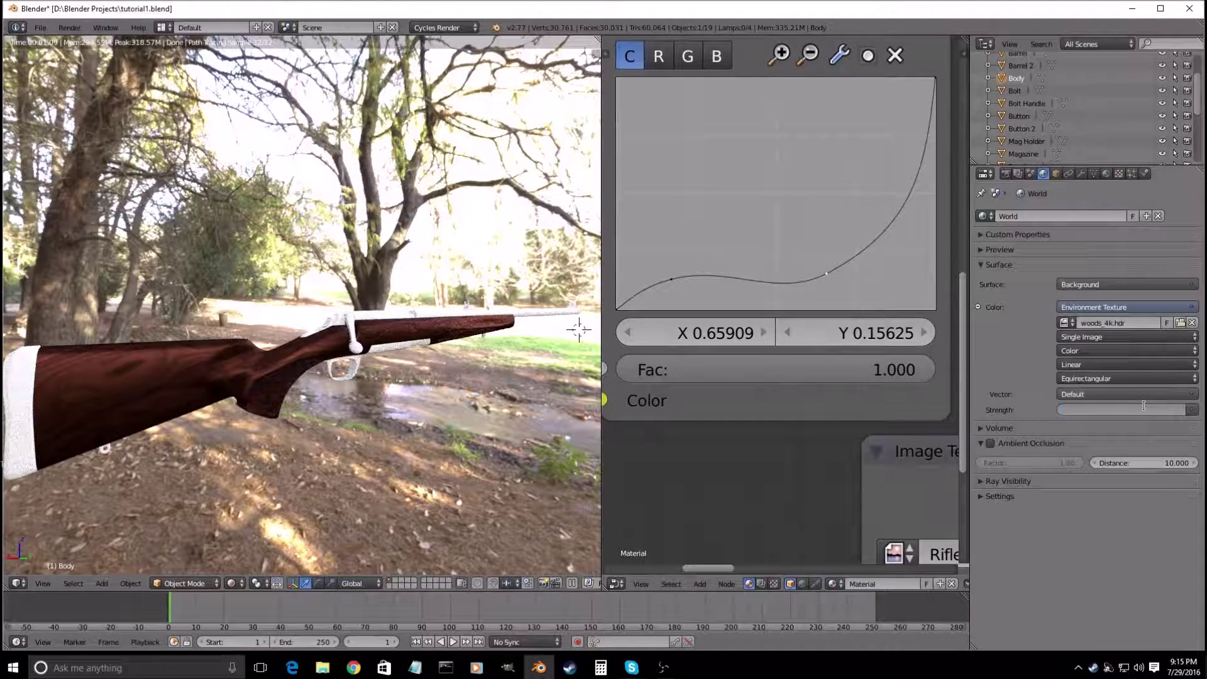
type("3")
key("Return")
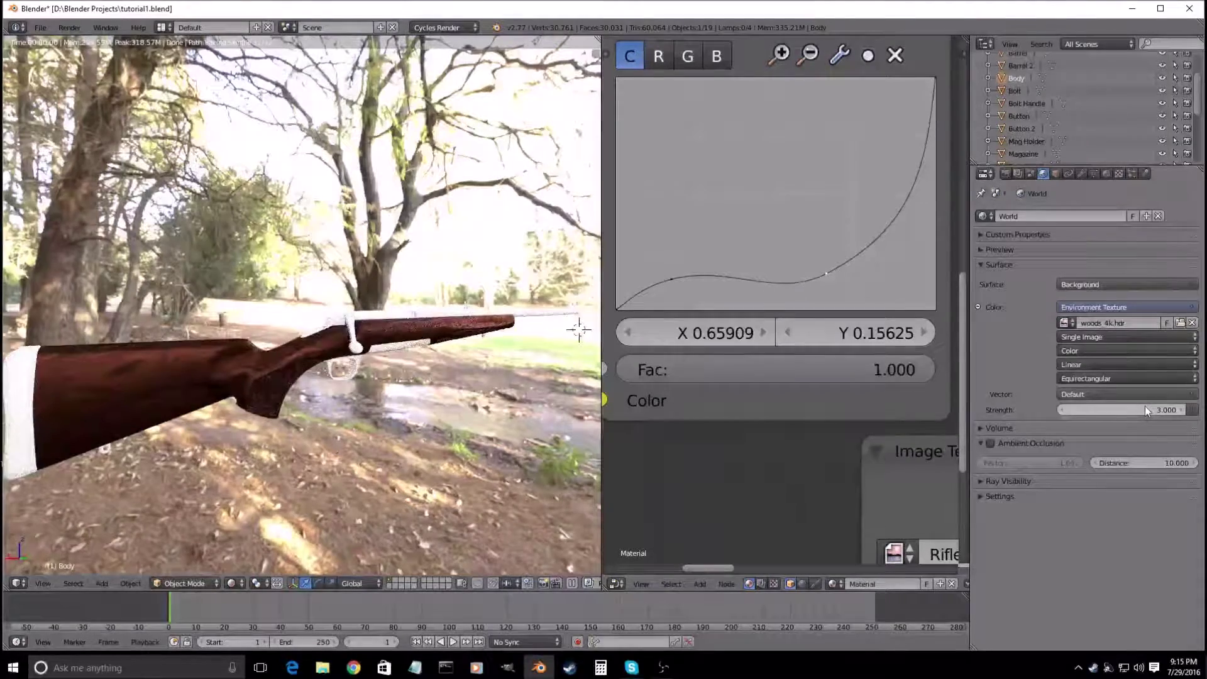
middle_click_drag(489, 351, 368, 423)
scroll(371, 390, "up", 4)
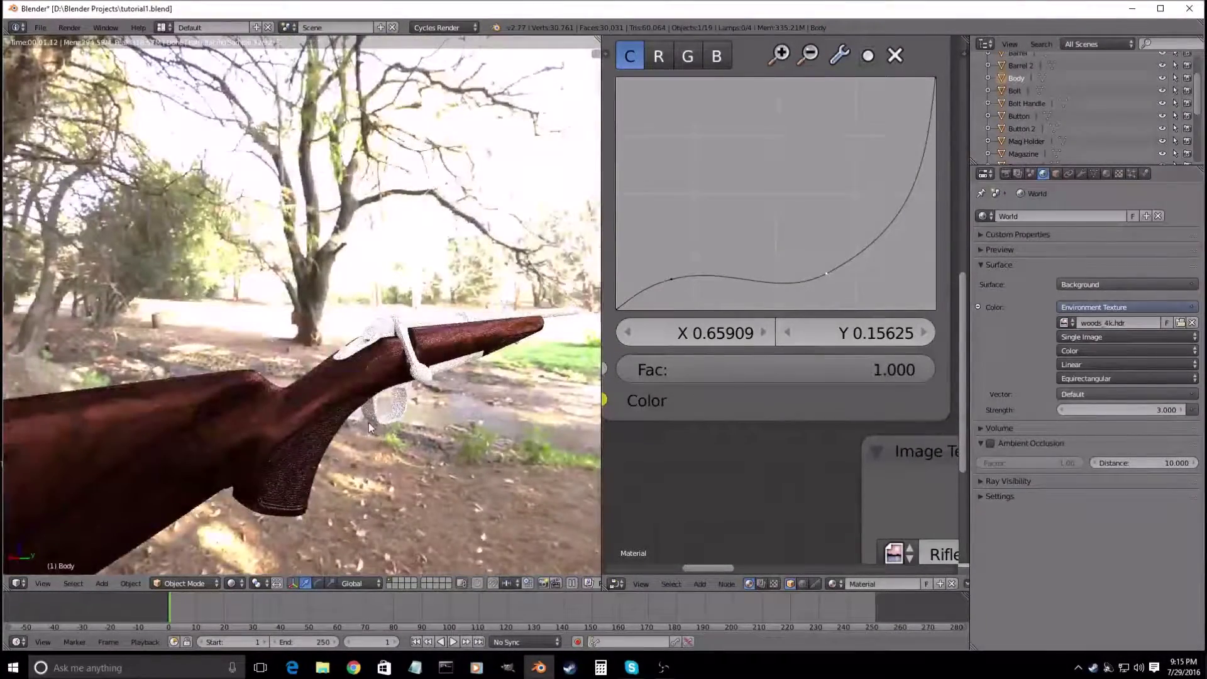
scroll(317, 383, "down", 4)
middle_click_drag(317, 383, 283, 387)
scroll(283, 387, "up", 4)
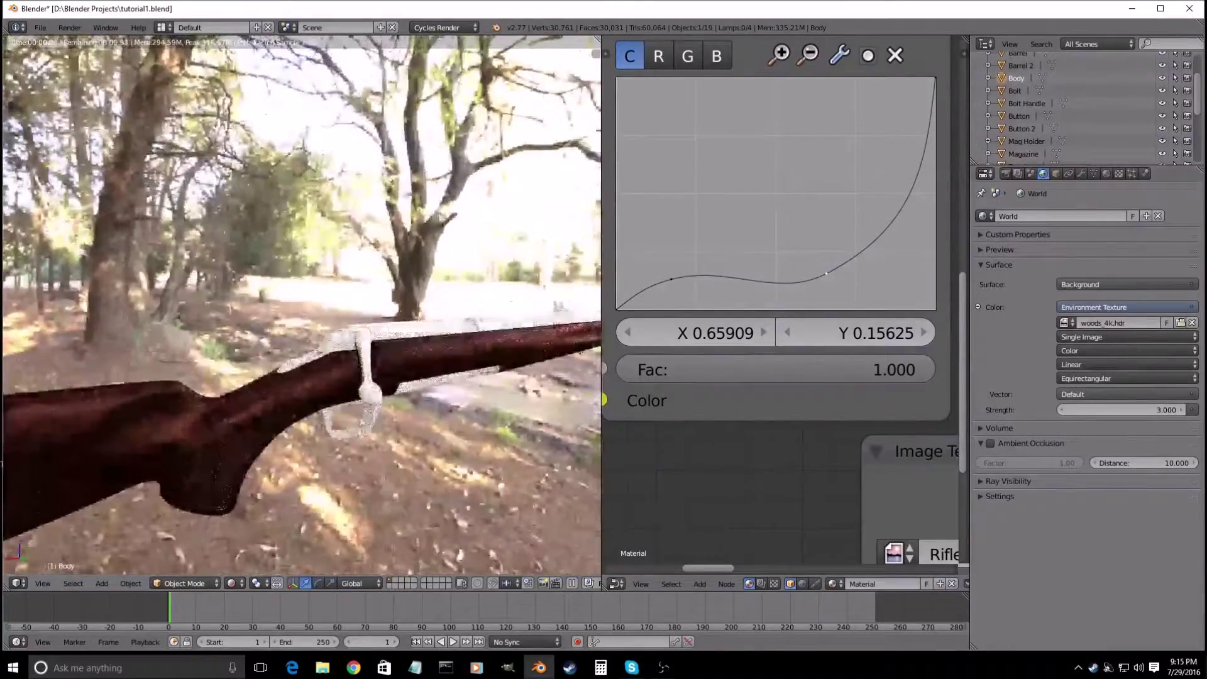
- Narrow the properties area to enlarge the node editor and bring the whole body material's node tree into view
scroll(650, 420, "down", 8)
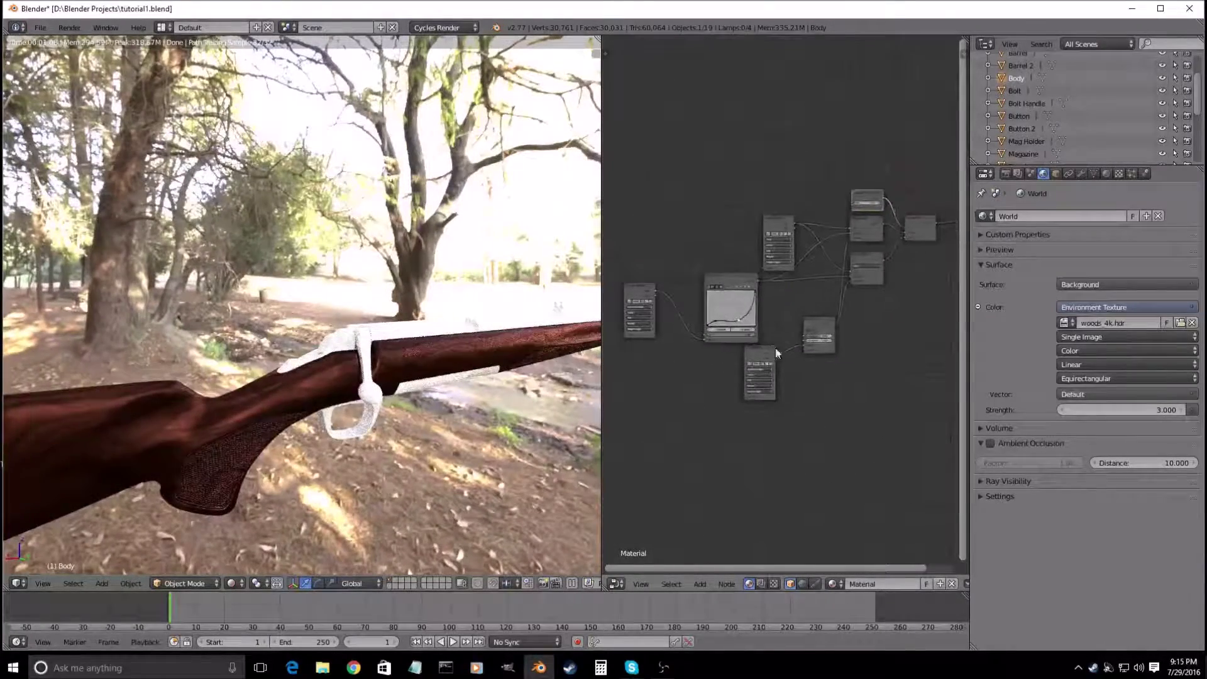
left_click_drag(971, 346, 1060, 346)
mouse_move(813, 386)
middle_mouse_down()
mouse_move(789, 396)
mouse_move(913, 360)
mouse_move(951, 362)
mouse_move(727, 408)
mouse_move(746, 407)
mouse_move(691, 438)
mouse_move(831, 397)
middle_mouse_up()
scroll(802, 382, "up", 5)
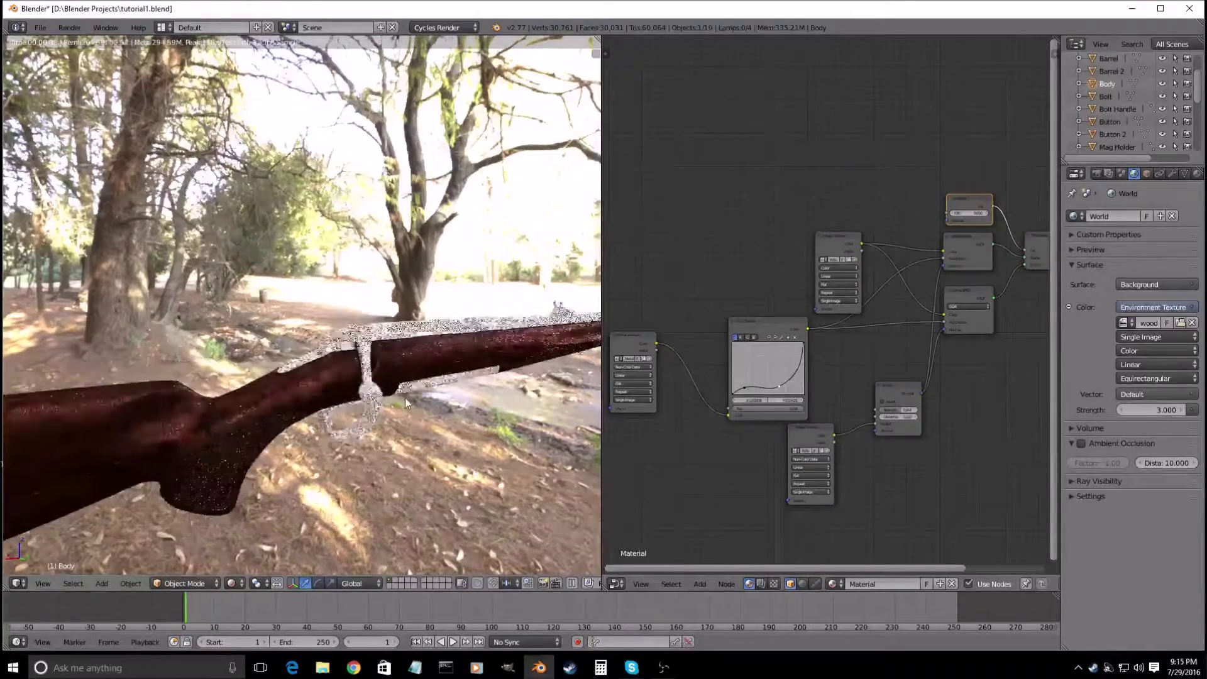
- Switch the viewport from rendered to solid shading and select the Trigger Guard
mouse_move(406, 436)
middle_mouse_down()
mouse_move(377, 420)
mouse_move(406, 365)
mouse_move(296, 266)
mouse_move(381, 327)
middle_mouse_up()
key("shift+z")
scroll(377, 420, "up", 3)
right_click(361, 455)
scroll(381, 327, "up", 6)
scroll(381, 327, "down", 5)
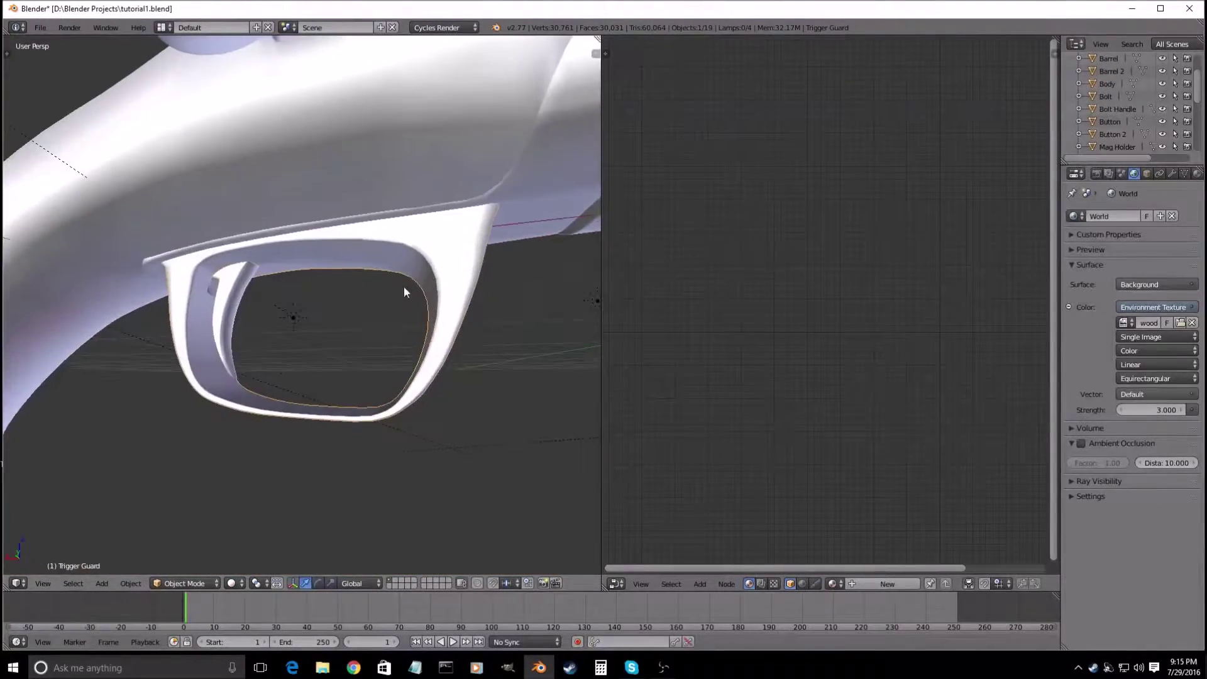
middle_click_drag(410, 314, 415, 315)
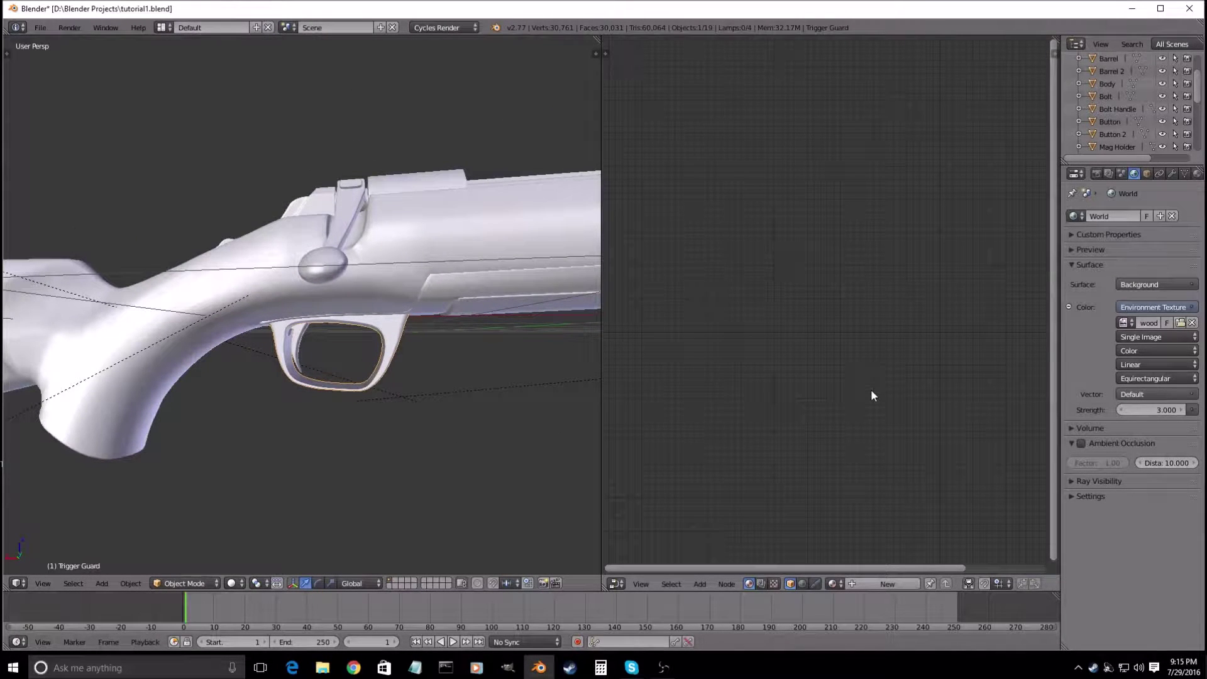
- Create a new material for the Trigger Guard and frame its nodes
scroll(1119, 103, "down", 5)
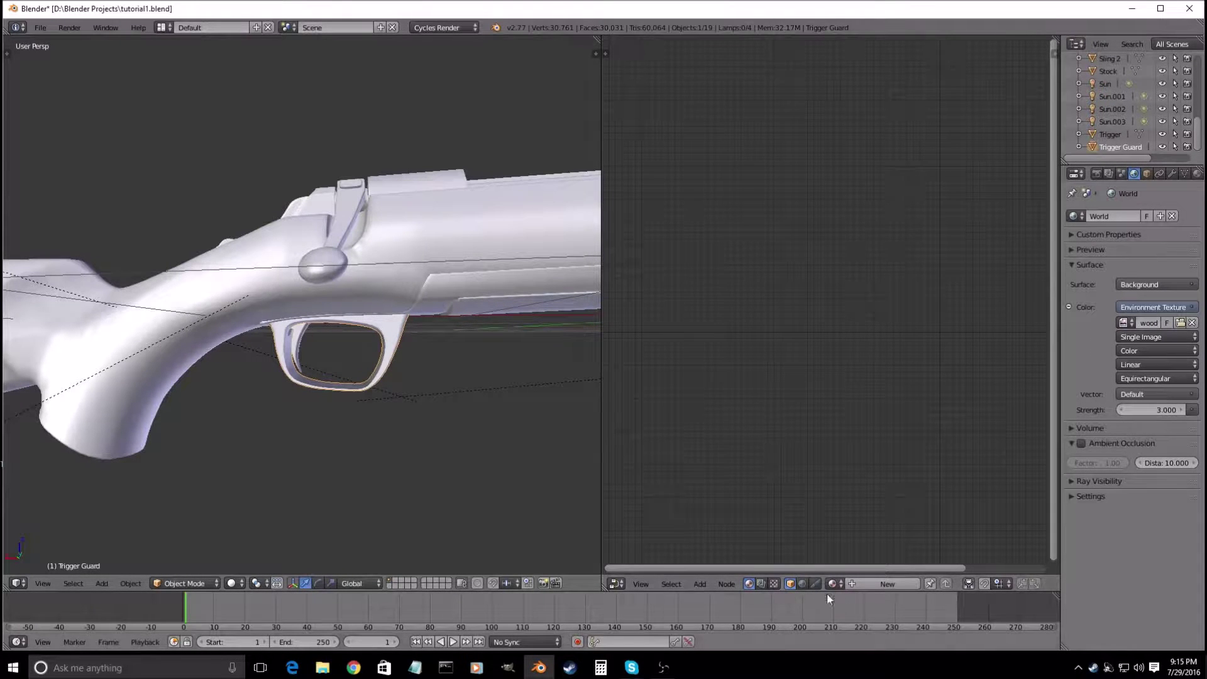
left_click(880, 583)
key("Home")
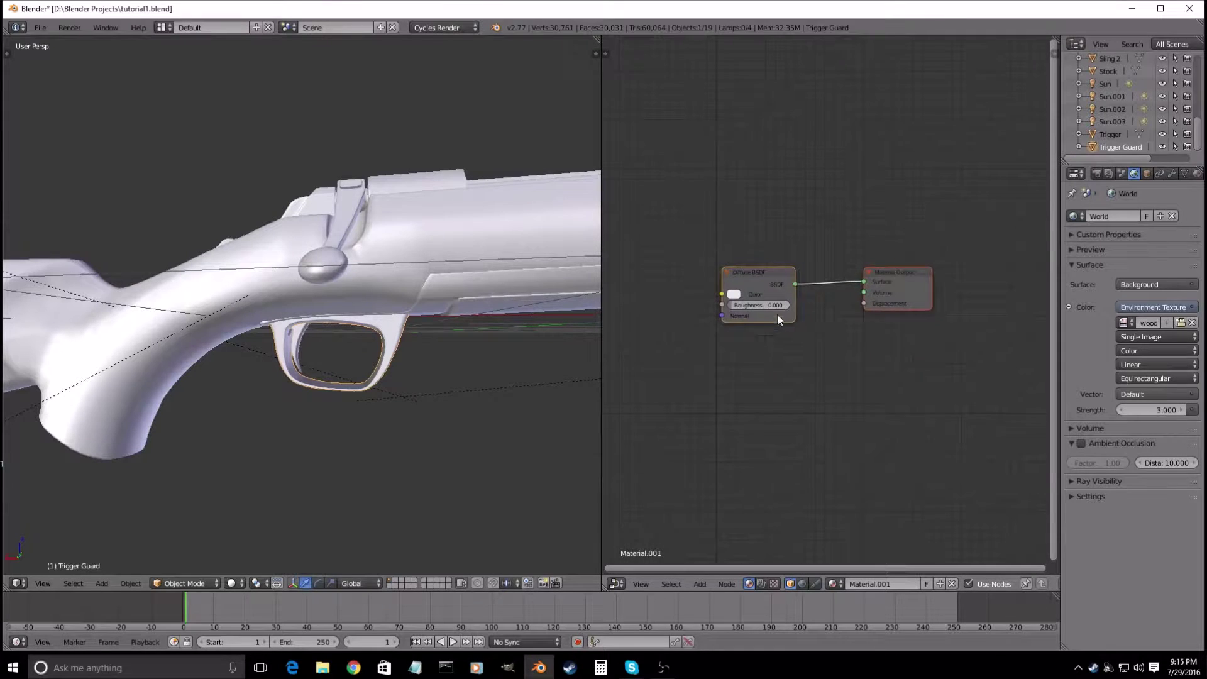
- Add a Mix Shader node between the Diffuse BSDF and the Material Output
key("shift+a")
left_click(662, 254)
type("mix")
left_click(726, 277)
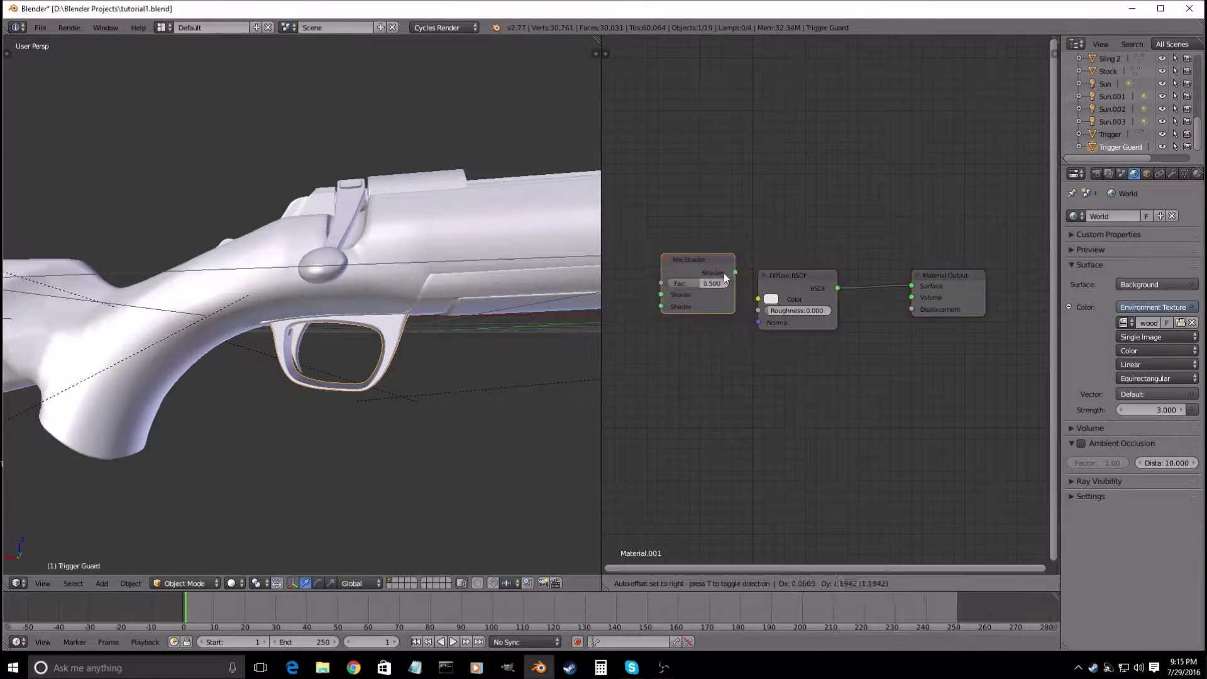
left_click(924, 269)
- Add a Glossy BSDF node below the Diffuse BSDF and connect it to the Mix Shader's second Shader input
middle_click_drag(886, 363, 855, 353)
key("shift+a")
left_click(854, 354)
type("gloss")
key("Return")
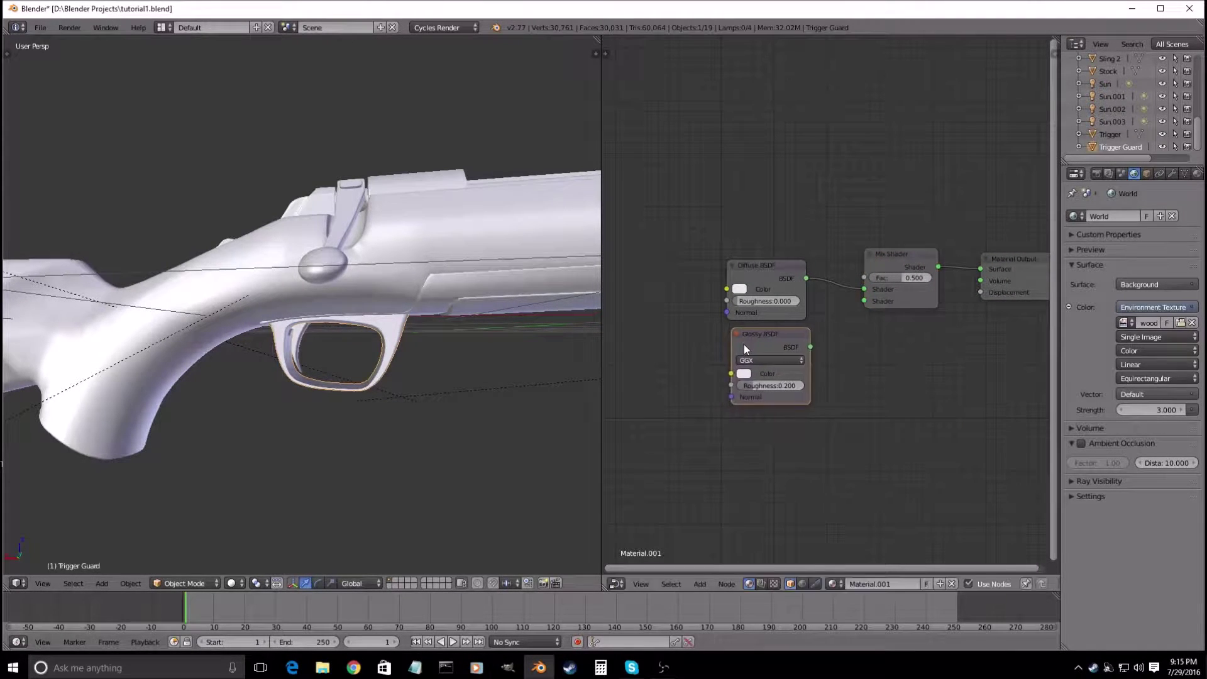
left_click(745, 344)
scroll(837, 377, "up", 2)
left_click_drag(801, 375, 885, 302)
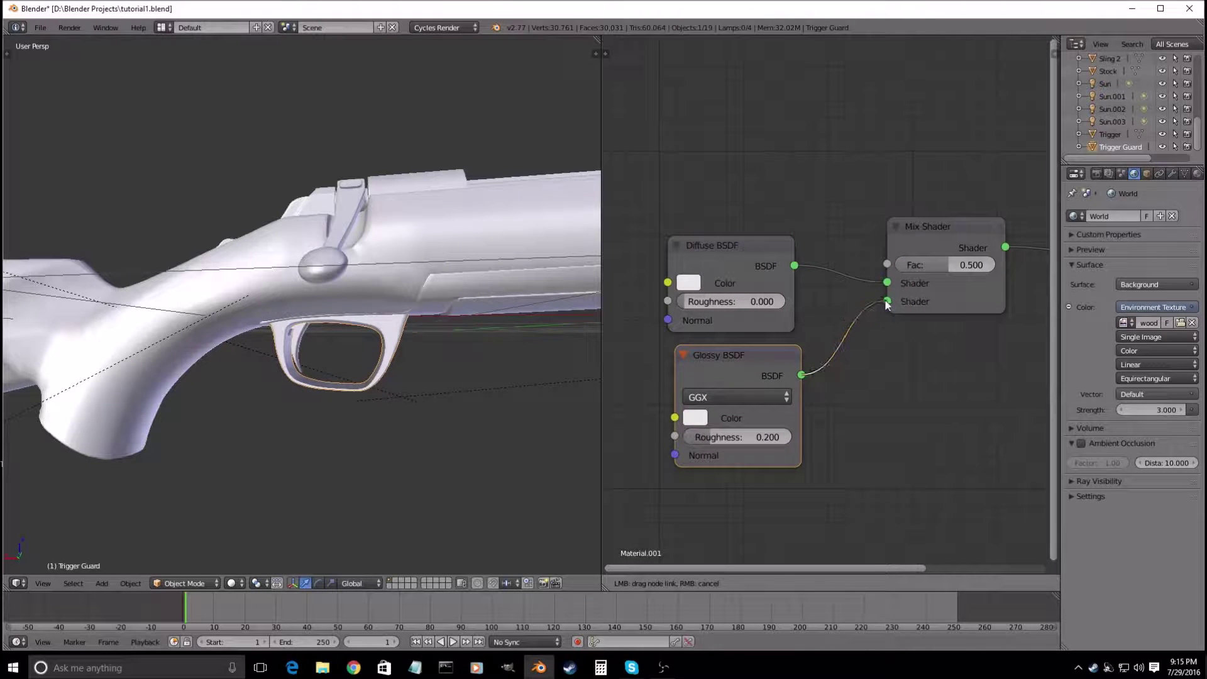
- Switch the viewport to rendered shading and examine the trigger guard's material against the environment
scroll(360, 366, "down", 4)
middle_click_drag(361, 366, 378, 362)
scroll(379, 362, "up", 5)
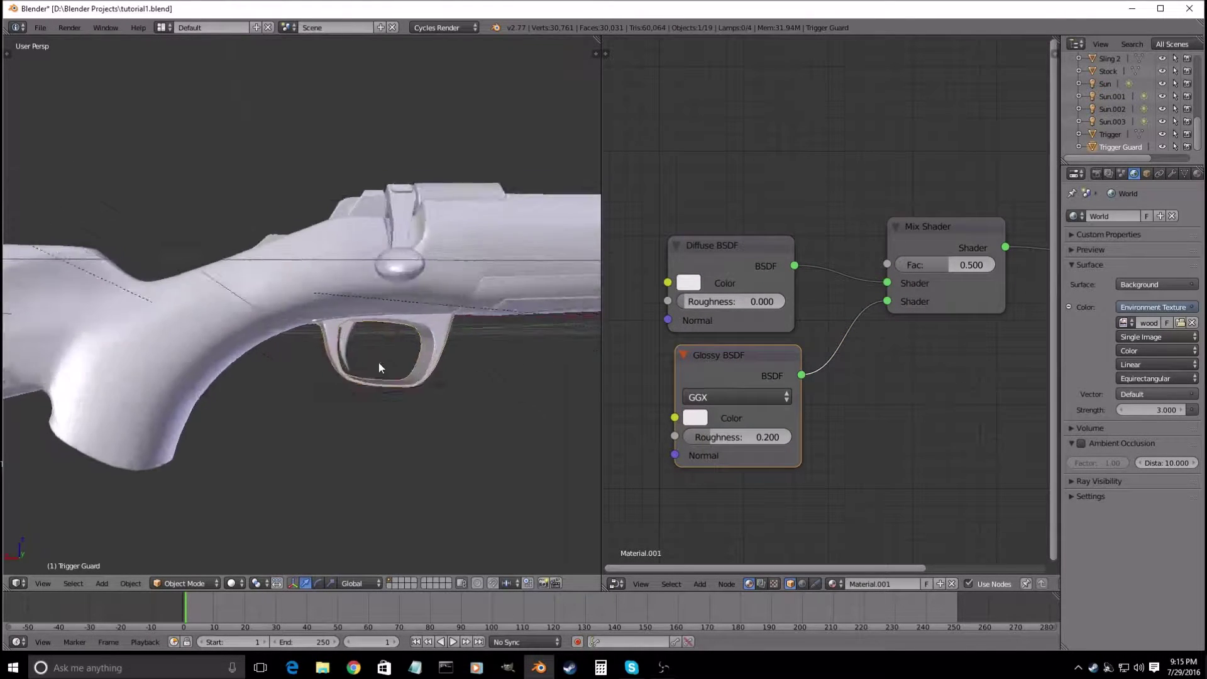
key("shift+z")
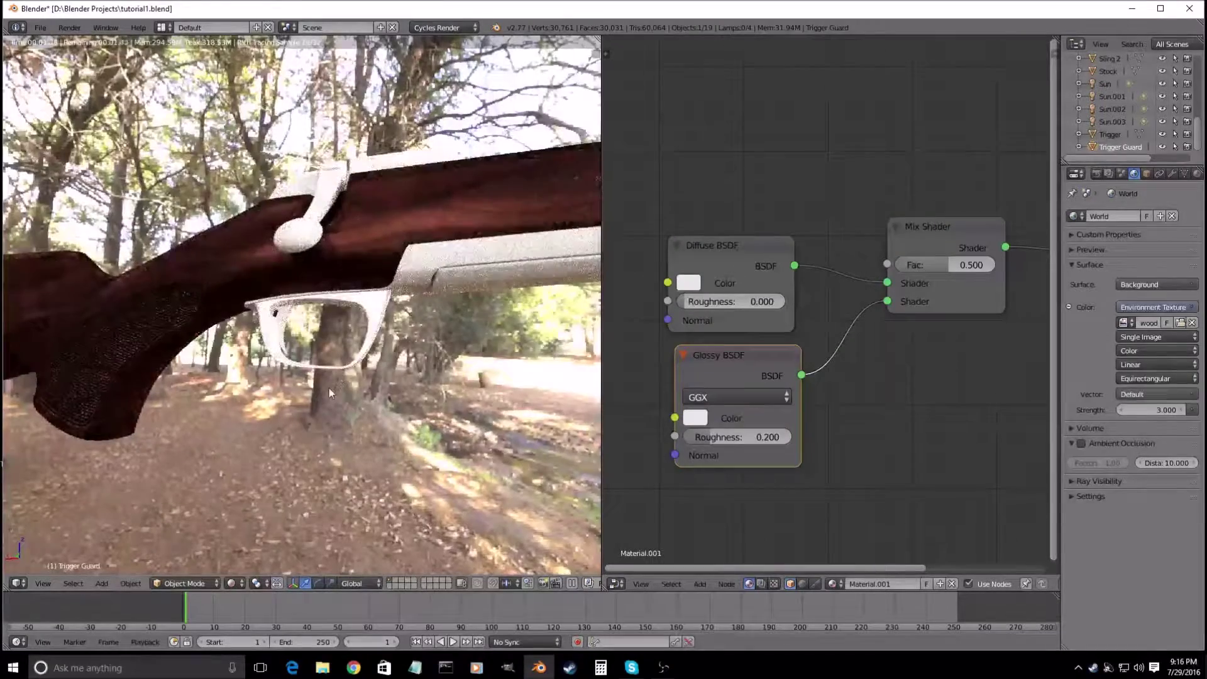
middle_click_drag(323, 387, 358, 352)
middle_click_drag(676, 398, 726, 392)
left_click_drag(794, 344, 781, 348)
scroll(343, 368, "down", 4)
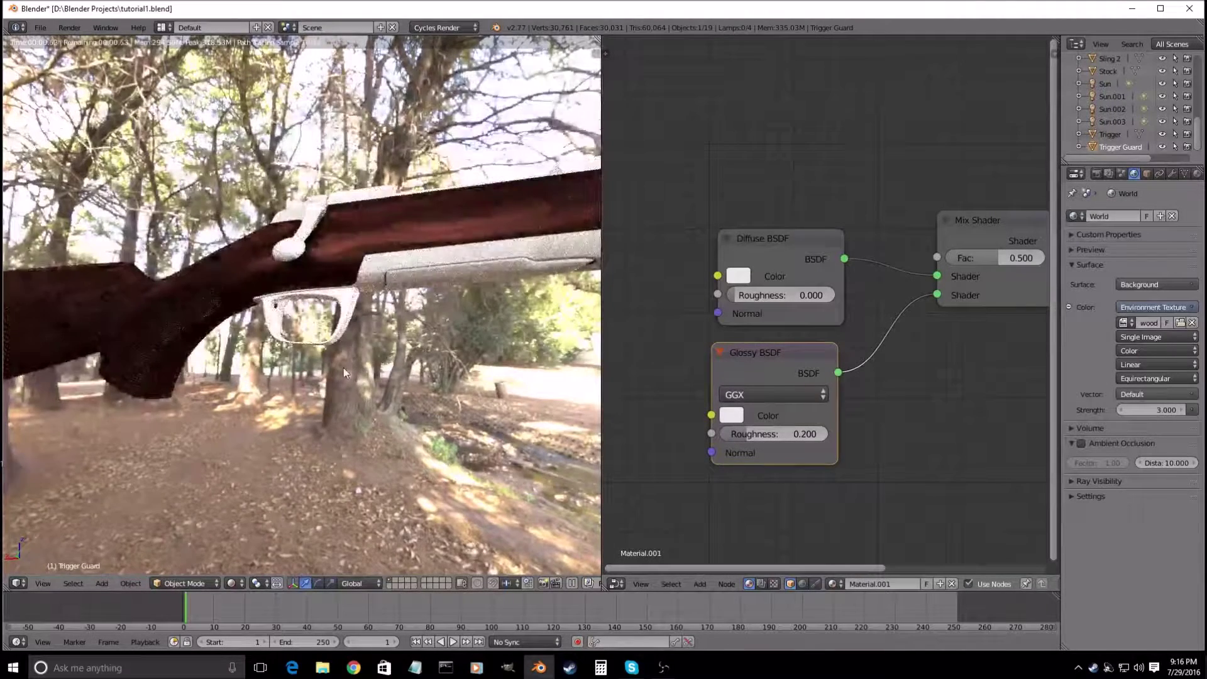
- Return the viewport to solid shading, deselect everything and add a camera to the scene
key("shift+z")
scroll(333, 355, "down", 4)
middle_click_drag(325, 343, 383, 372)
key("a")
key("shift+a")
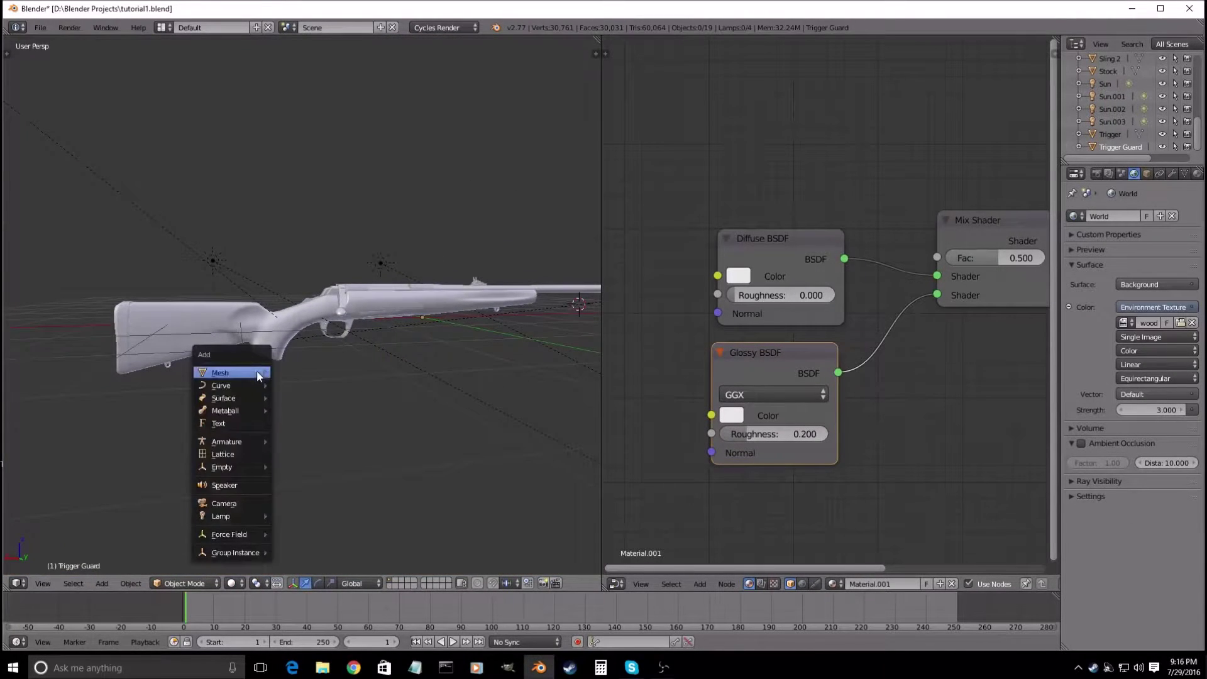
left_click(236, 503)
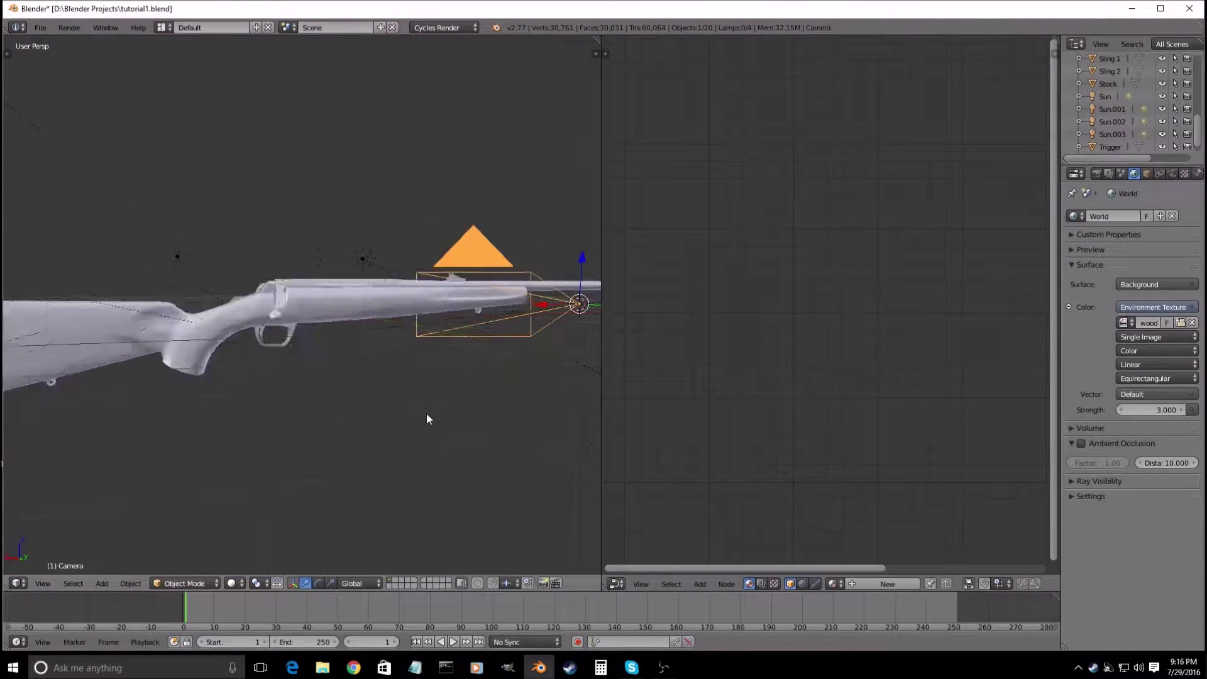
- Look through the new camera, lock it to the view and frame the trigger guard
key("KP_0")
key("n")
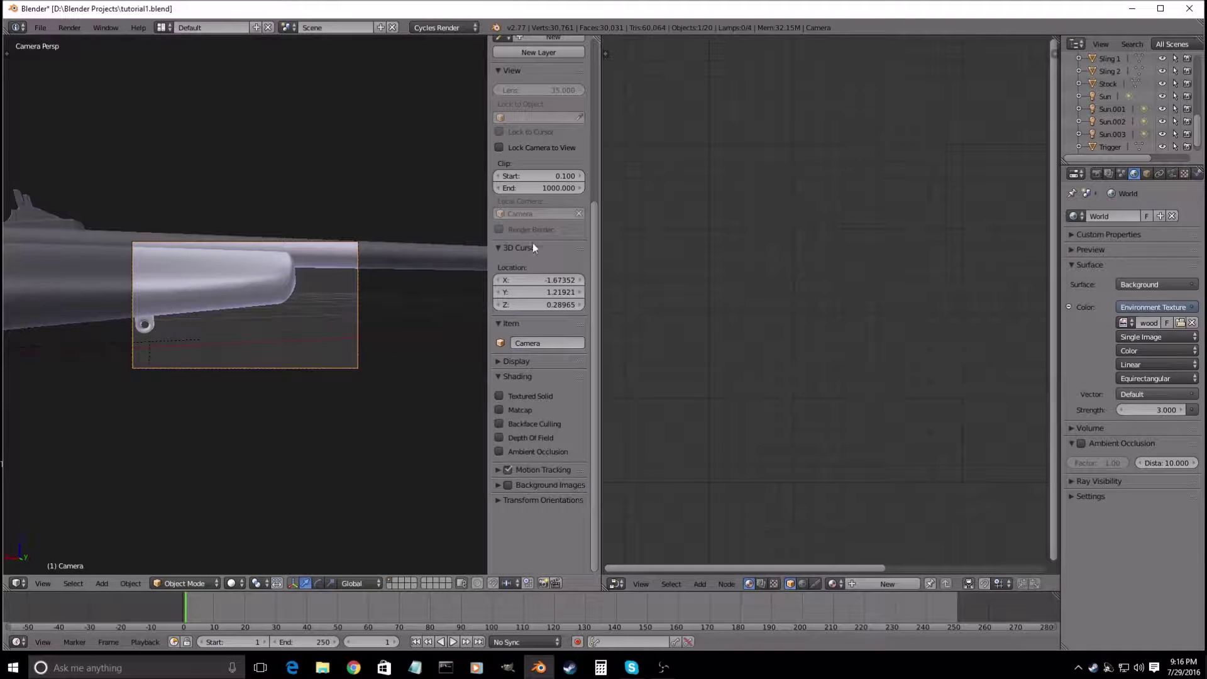
left_click(502, 146)
scroll(345, 322, "down", 5)
middle_click_drag(346, 322, 318, 328)
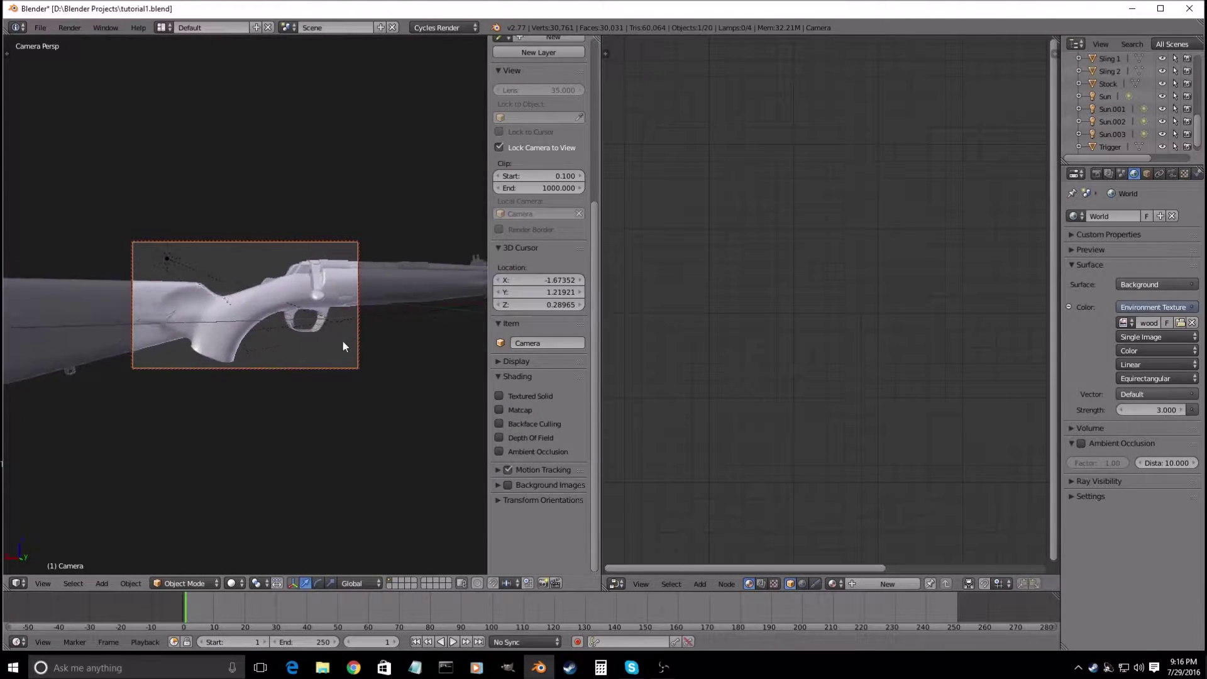
scroll(315, 322, "up", 2)
scroll(324, 328, "up", 2)
- Switch the camera view to rendered shading and enable Transparent film in the render settings
key("shift+z")
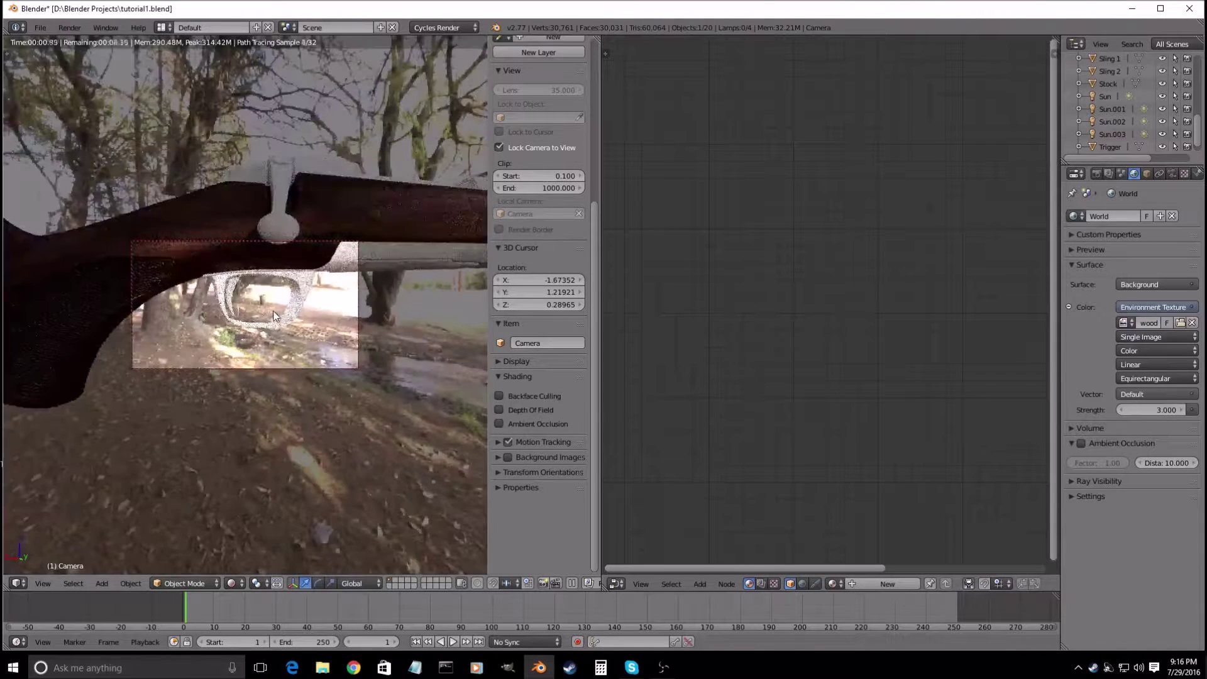
left_click(1096, 174)
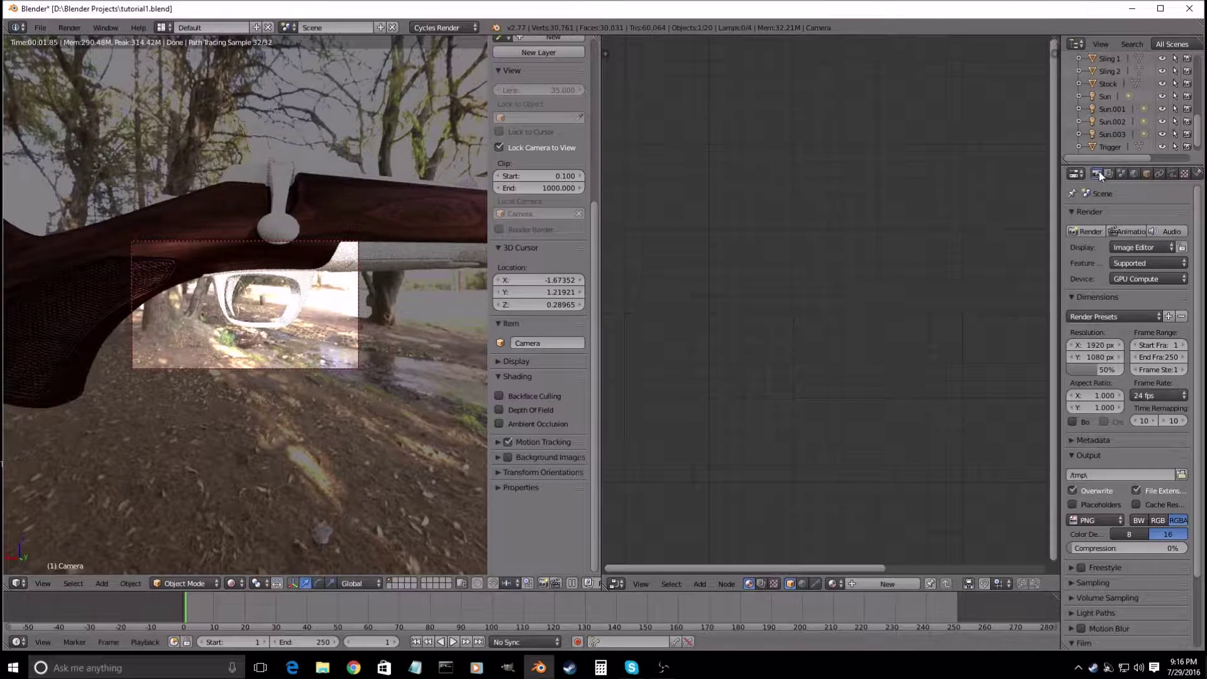
scroll(1096, 390, "down", 4)
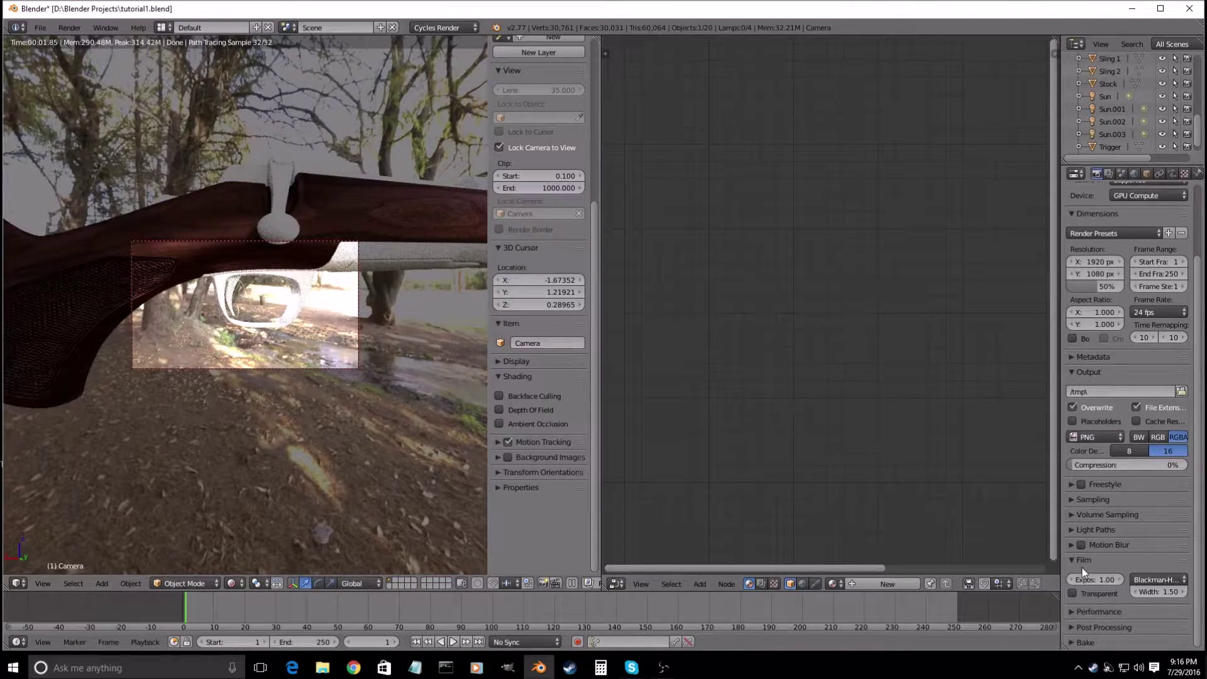
left_click(1073, 593)
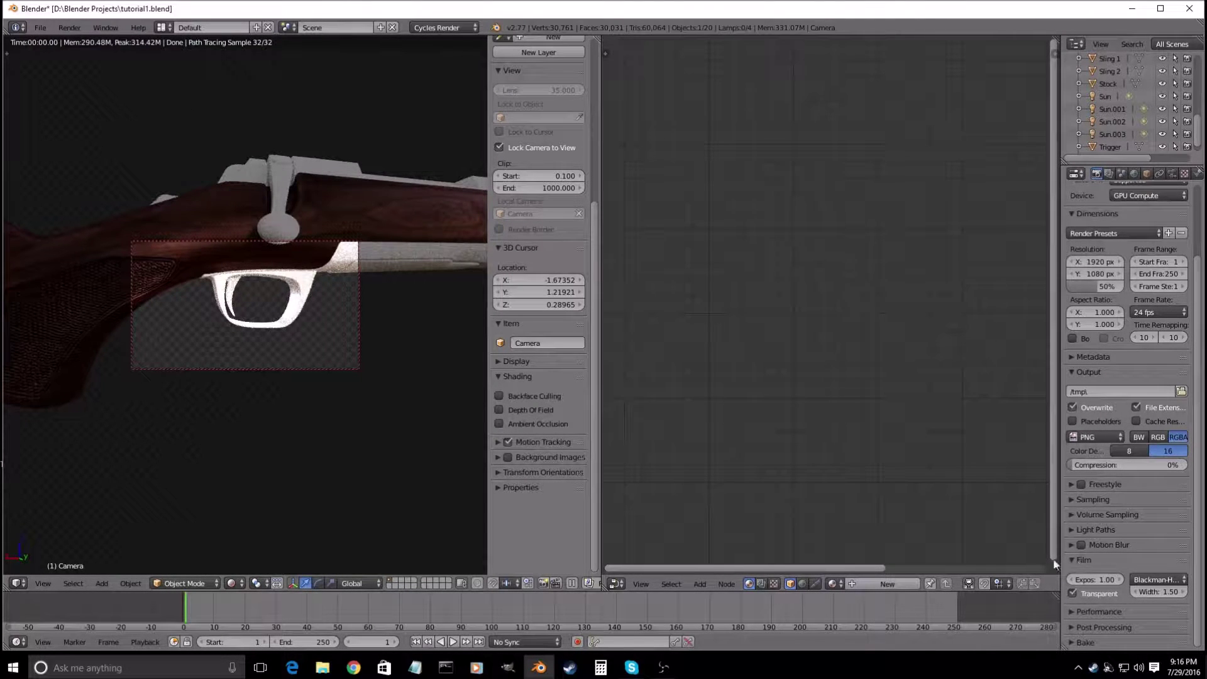
- Frame the trigger guard closer, restrict rendering to the camera Border and unlock the camera from the view
scroll(383, 352, "up", 4)
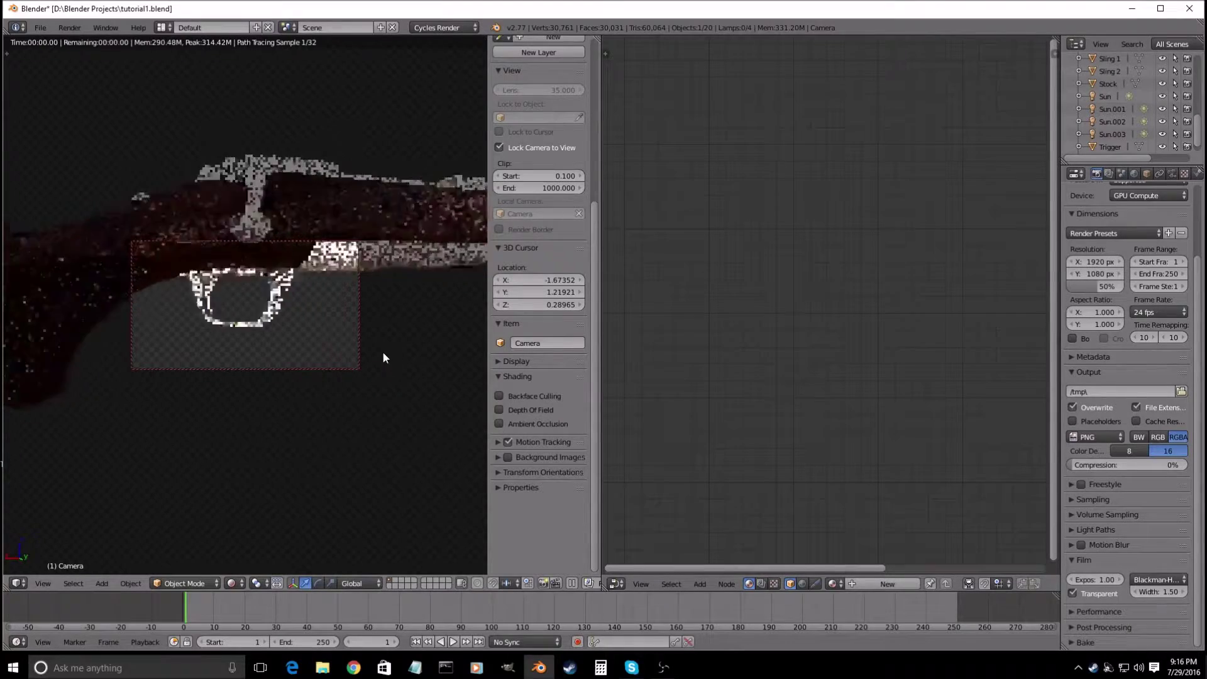
middle_click_drag(380, 359, 383, 358, "shift")
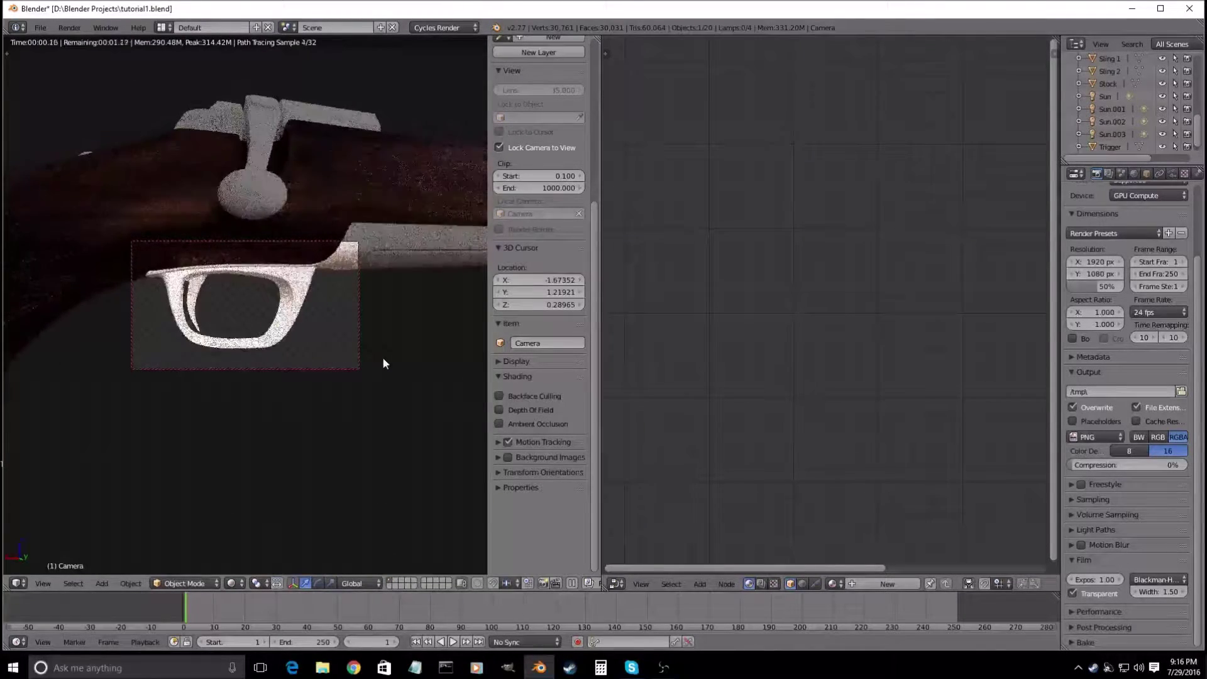
scroll(1131, 352, "up", 3)
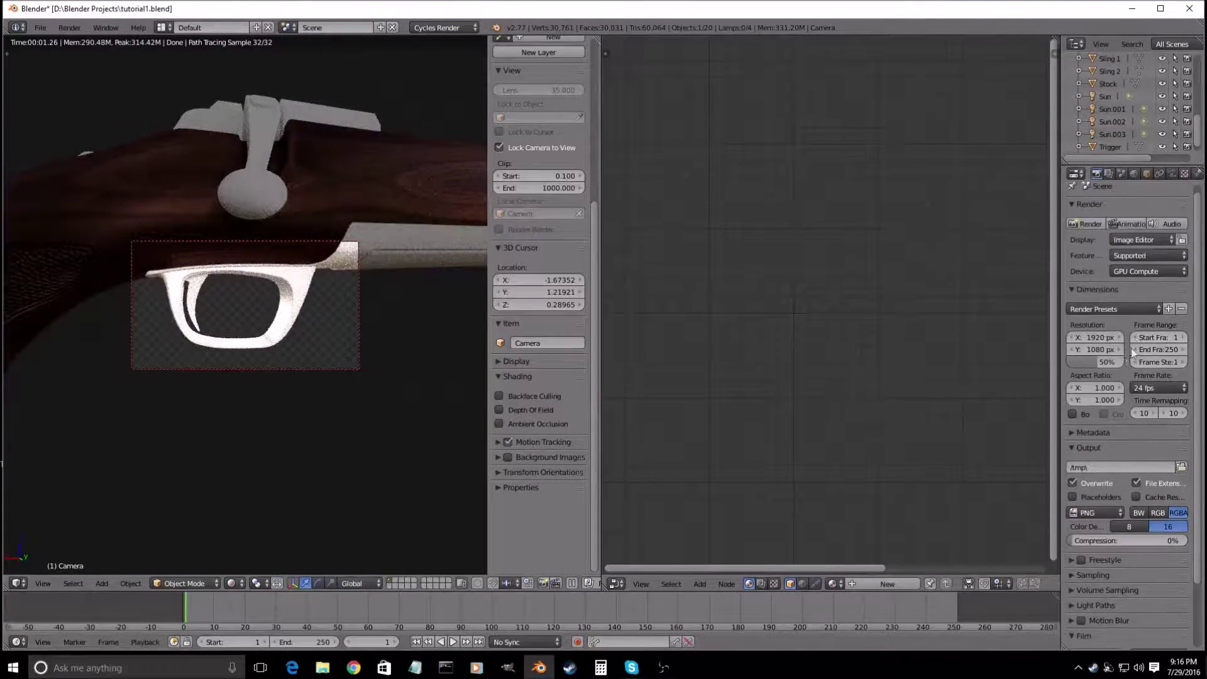
left_click(1072, 415)
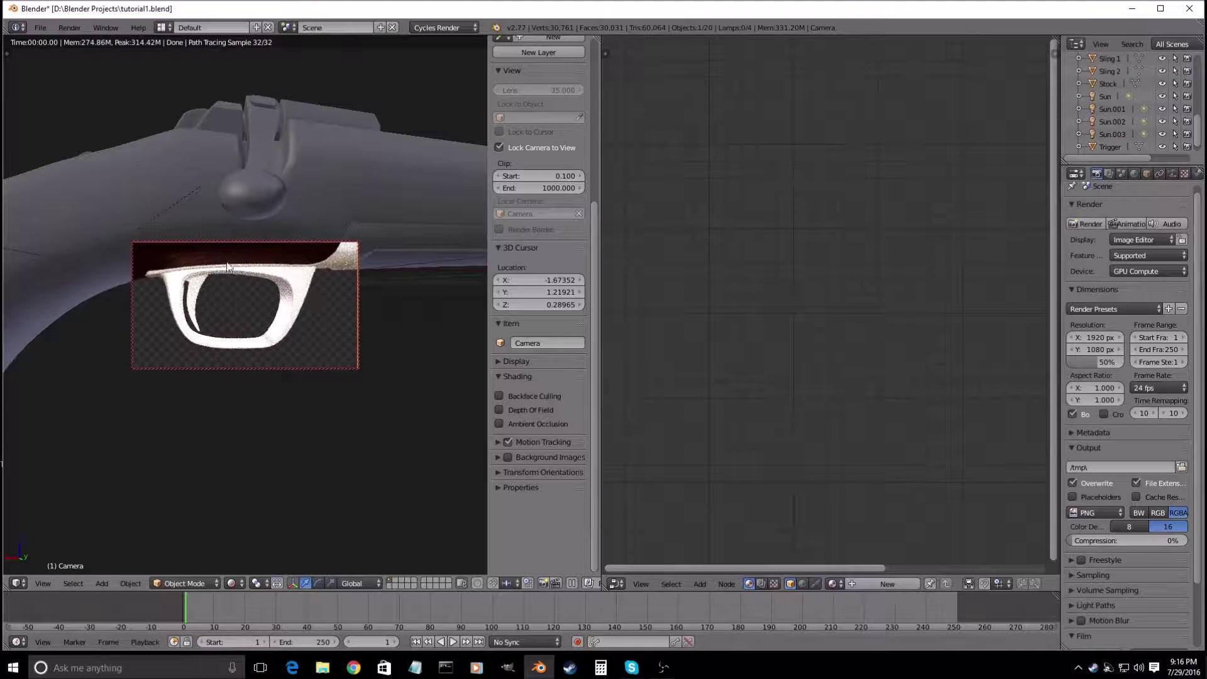
left_click(500, 147)
key("n")
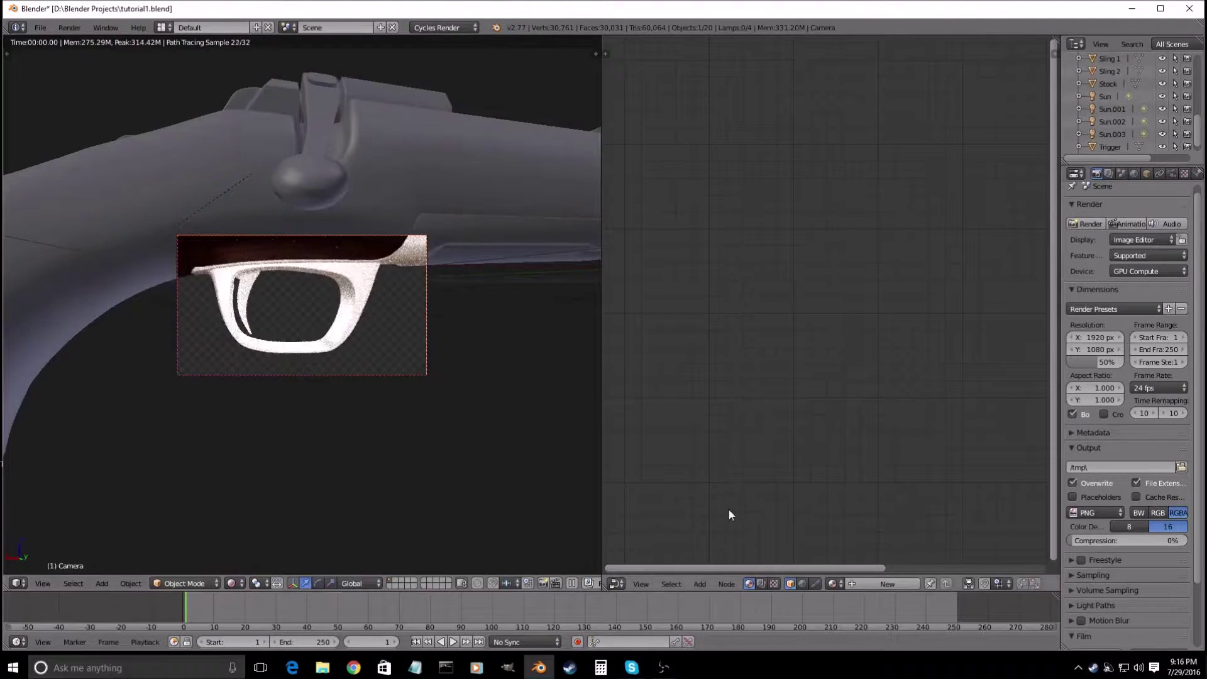
- Select the Trigger Guard and add an Image Texture node beside its Glossy BSDF
right_click(370, 330)
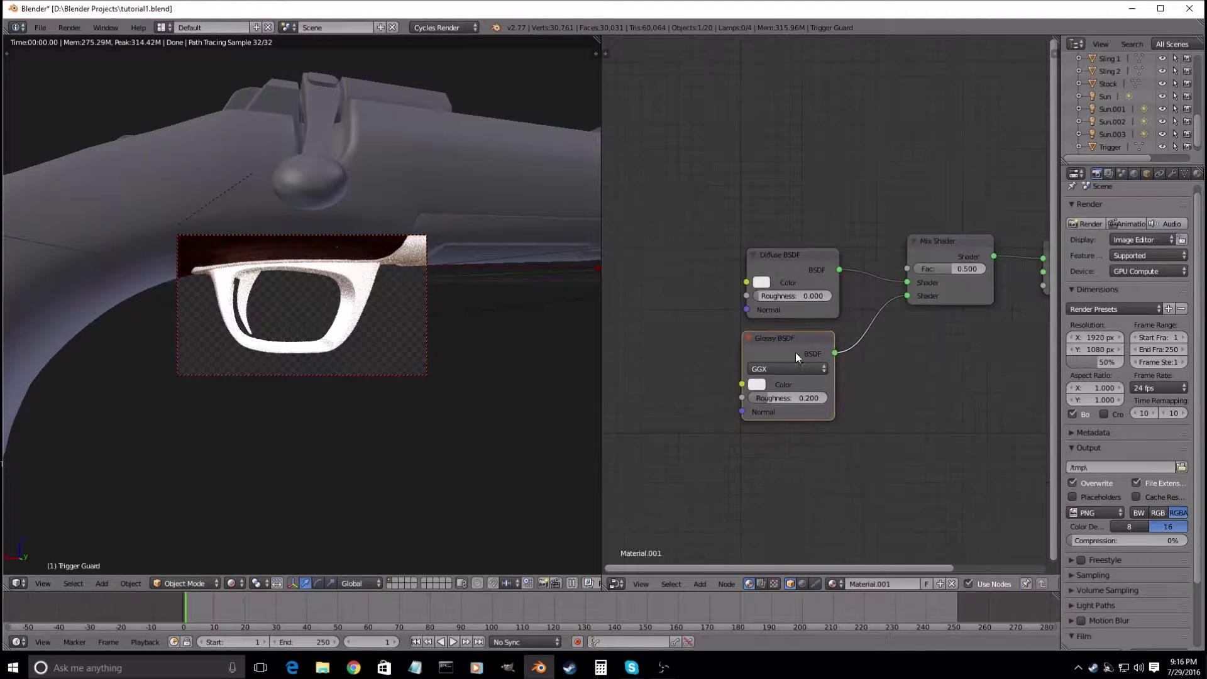
scroll(817, 367, "down", 1)
middle_click_drag(861, 389, 883, 391)
scroll(943, 377, "up", 3)
key("a")
scroll(1015, 362, "down", 2)
middle_click_drag(1014, 362, 975, 335)
scroll(975, 334, "down", 1)
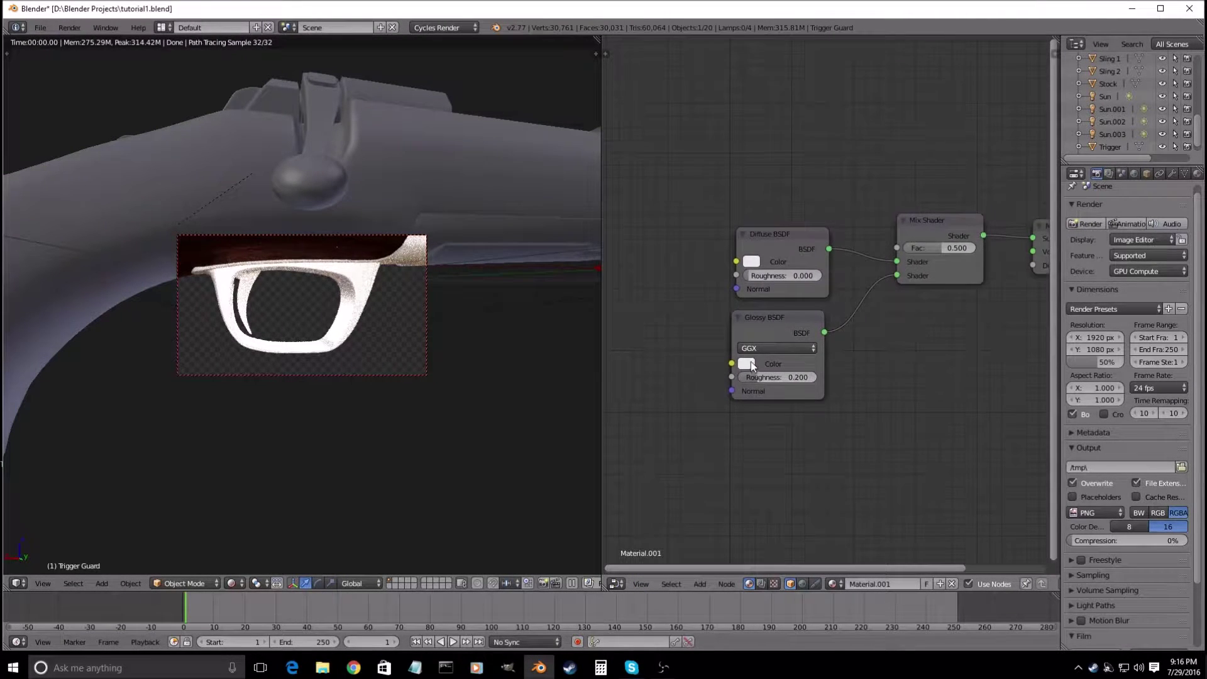
scroll(752, 327, "up", 3)
key("shift+a")
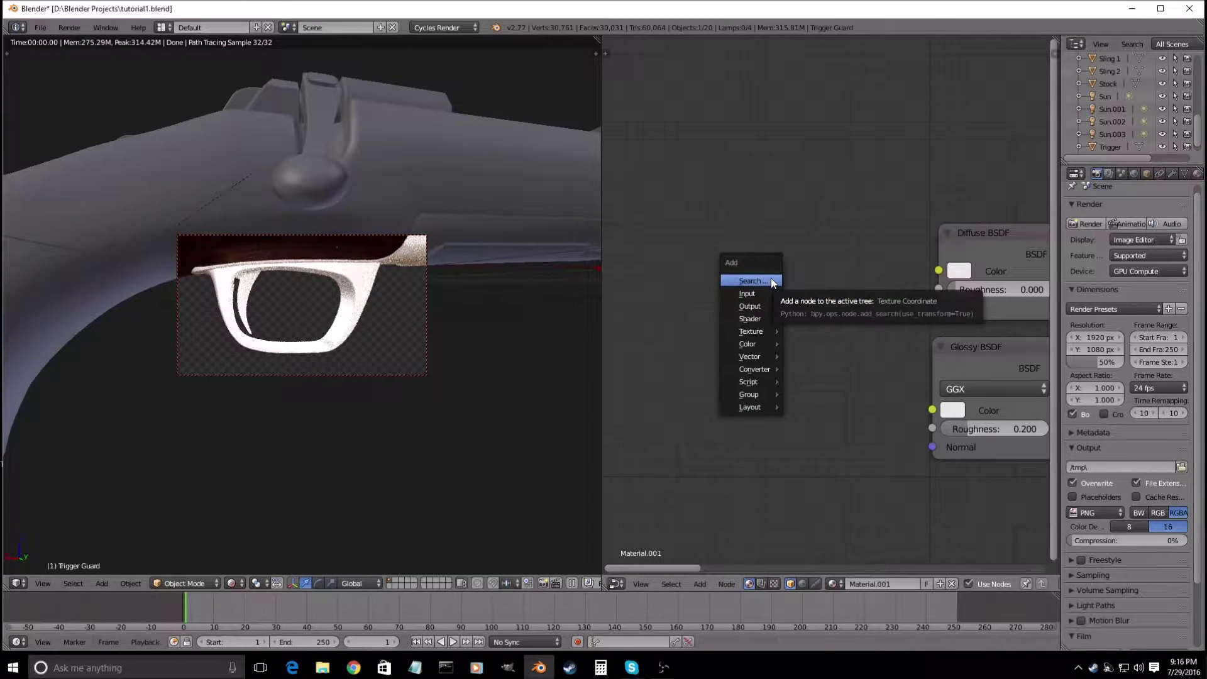
left_click(771, 278)
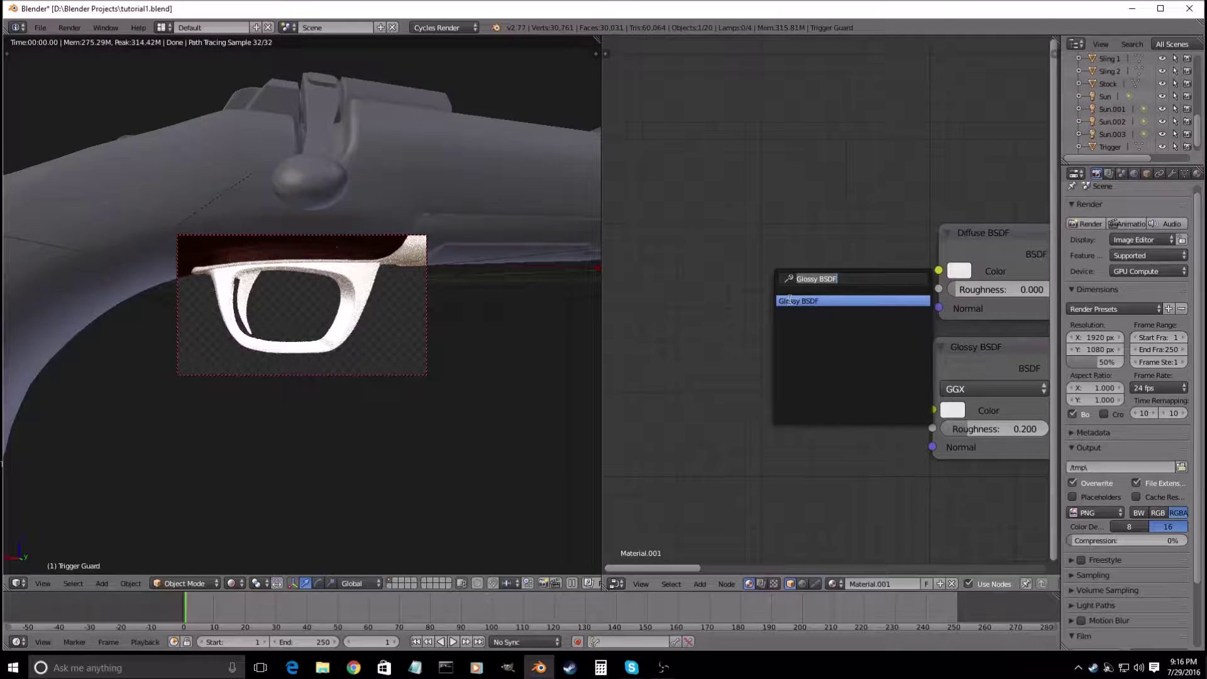
type("image")
key("Return")
left_click(749, 368)
- Load Metal_Roughness.jpg from the Desktop into the Image Texture node
left_click(780, 408)
left_click(78, 264)
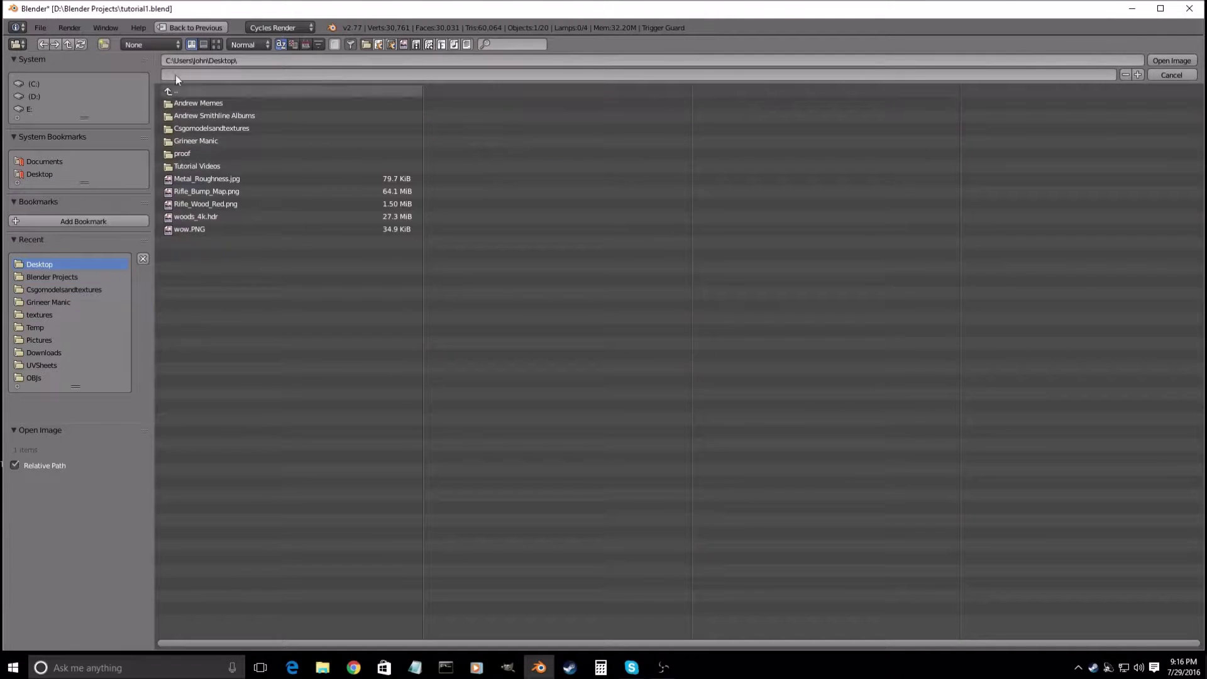
left_click(216, 44)
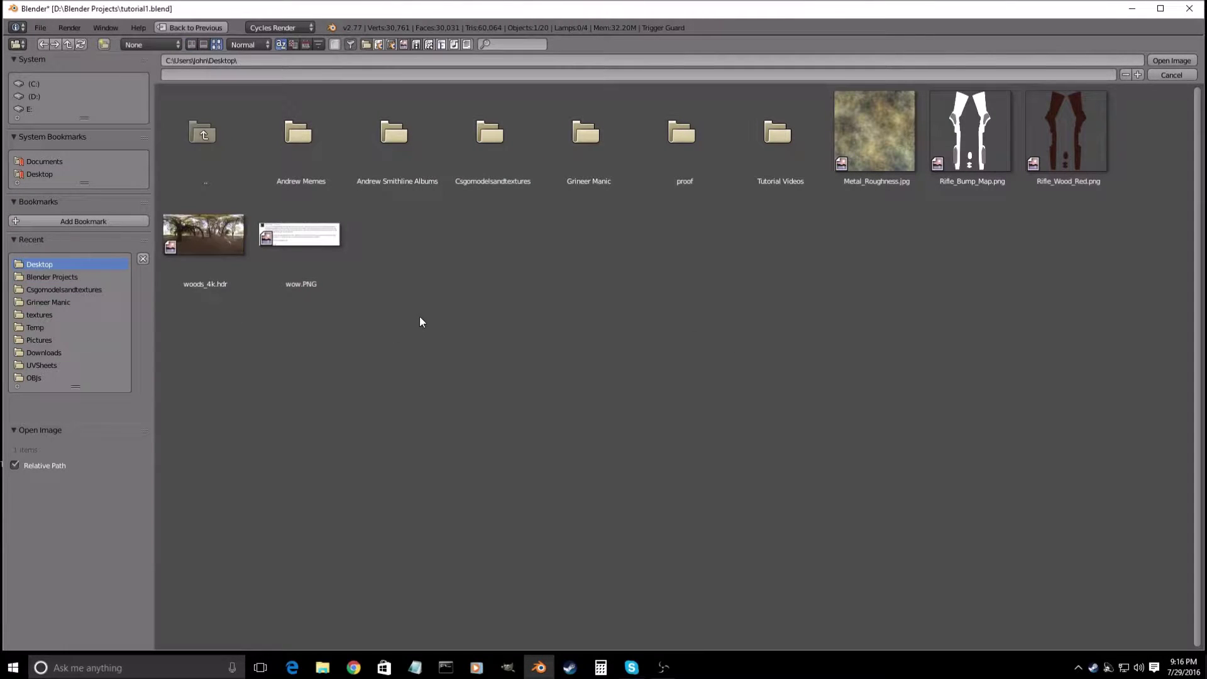
double_click(900, 164)
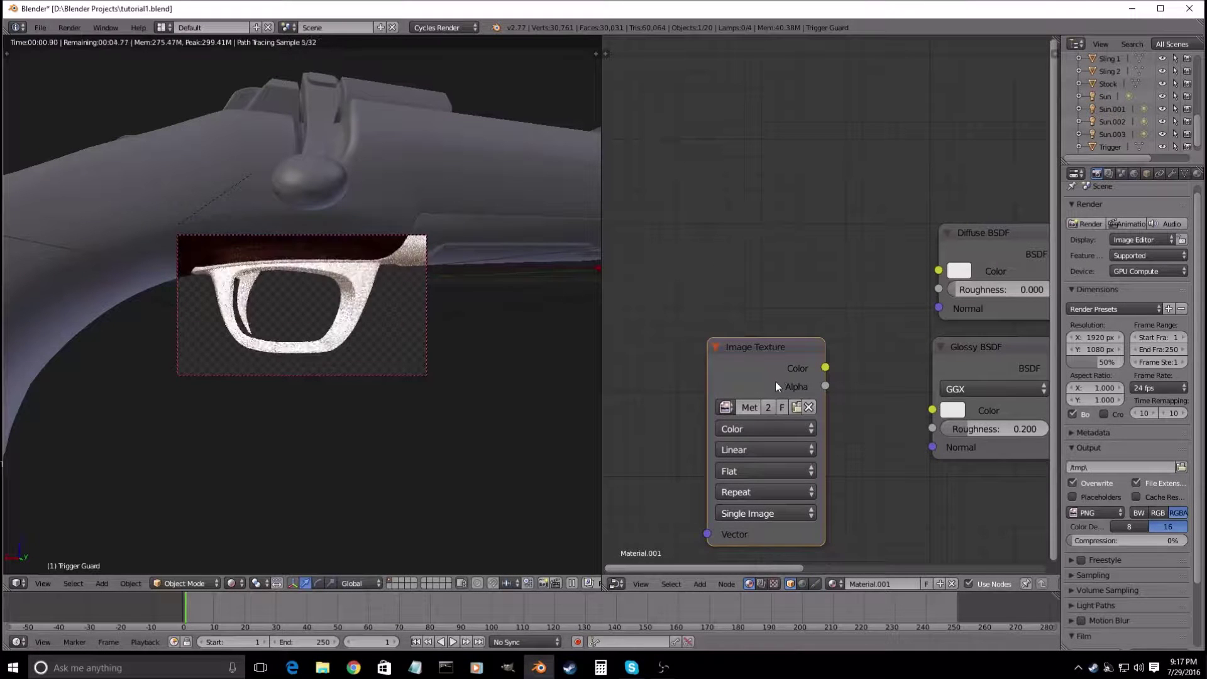
- Set the image texture to Non-Color Data and connect its Color to the Roughness of both the Glossy and Diffuse BSDF
scroll(852, 353, "up", 1)
middle_click_drag(851, 352, 809, 293)
left_click(729, 371)
left_click(729, 332)
left_click_drag(777, 306, 892, 371)
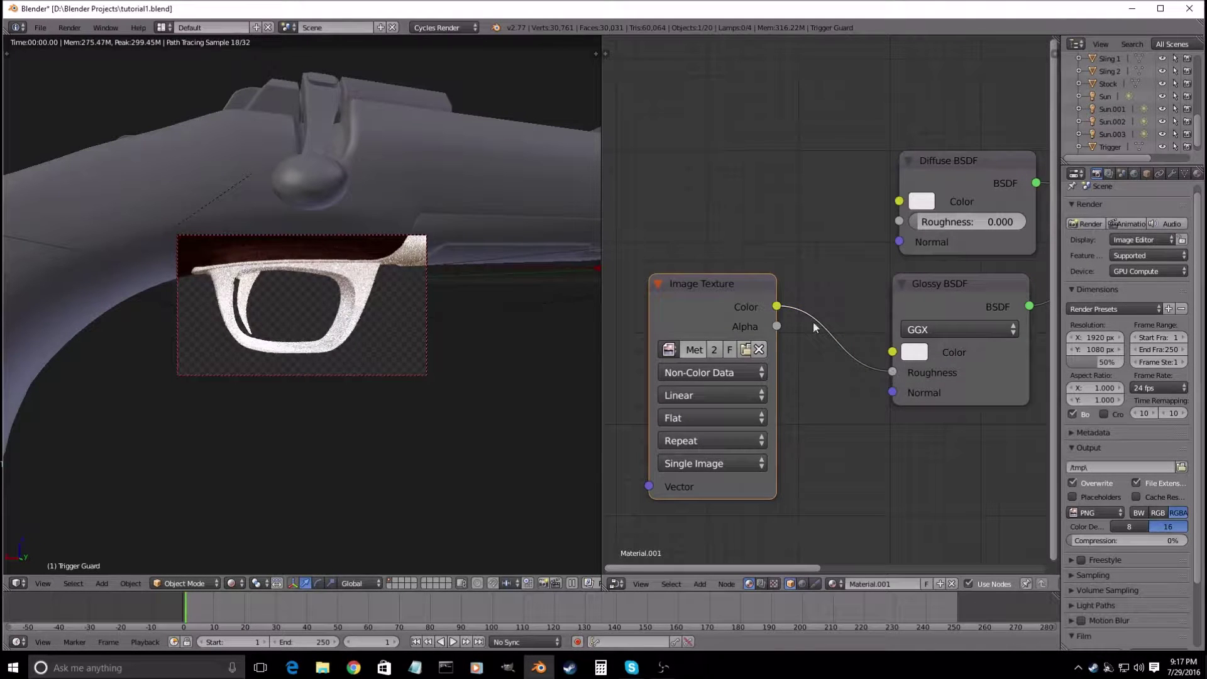
left_click_drag(780, 306, 889, 228)
scroll(889, 227, "down", 2)
middle_click_drag(889, 228, 777, 320)
- Add a Fresnel node above the Diffuse BSDF and set its IOR to 0
key("shift+a")
left_click(854, 250)
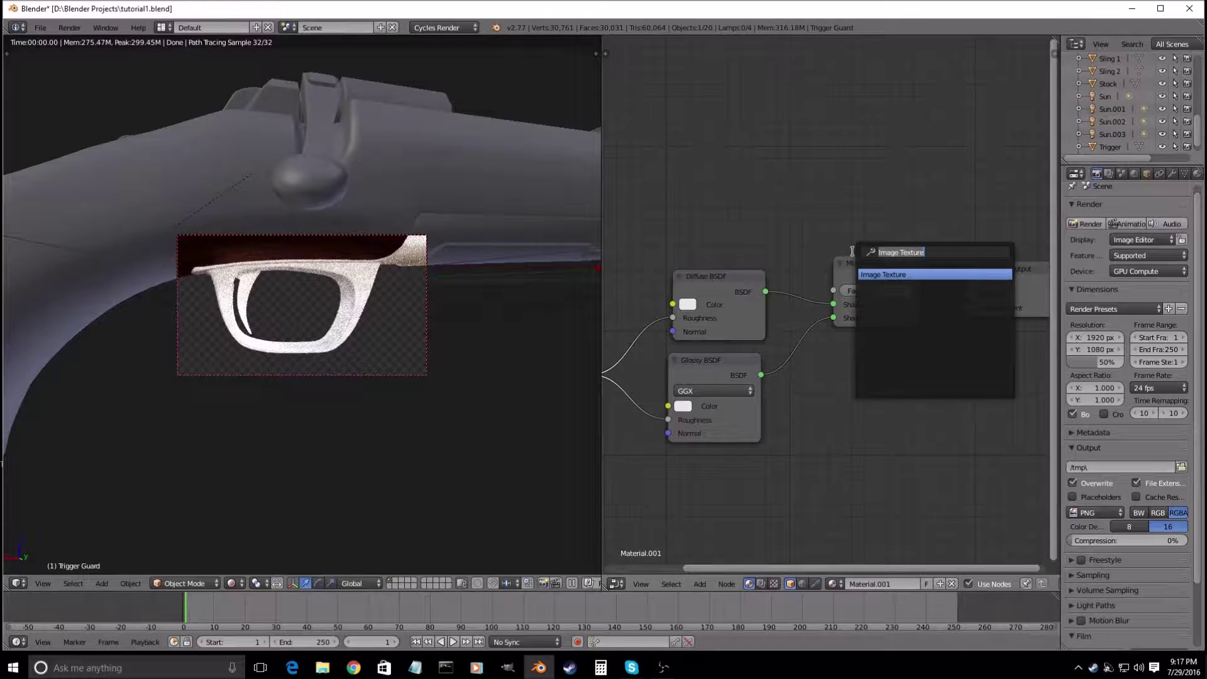
type("fresnel")
key("Return")
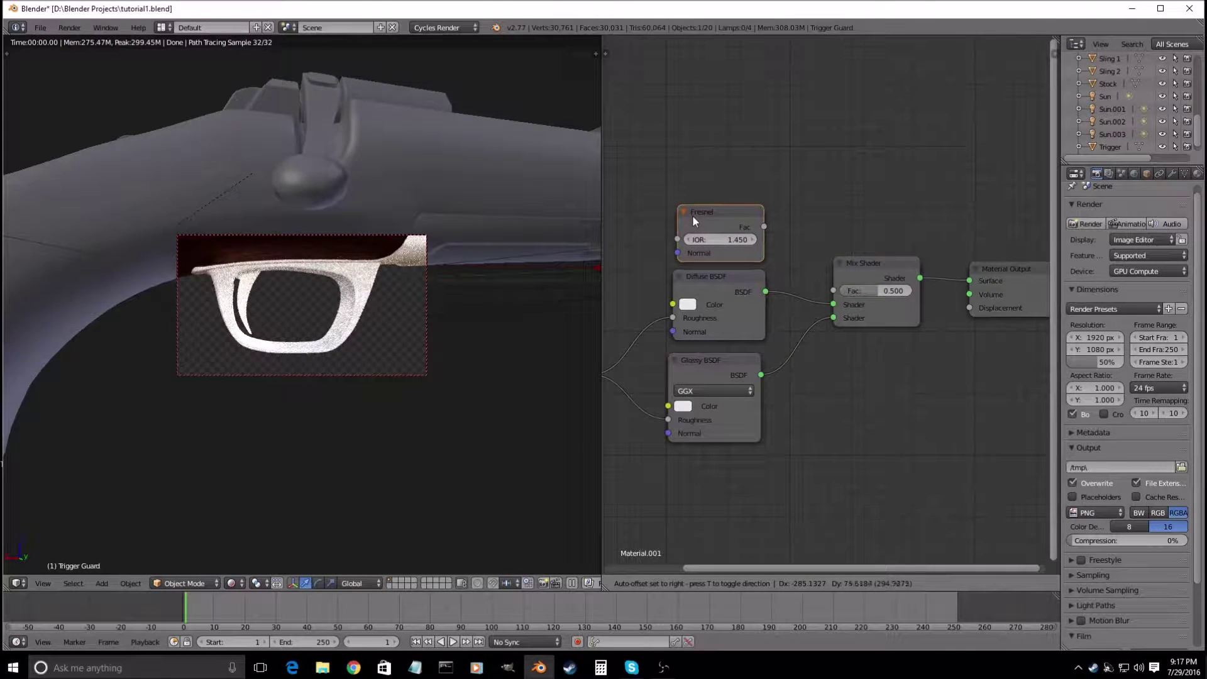
left_click(691, 215)
left_click_drag(763, 227, 729, 236)
left_click(729, 239)
key("BackSpace")
key("Return")
middle_click_drag(814, 424, 937, 396)
scroll(816, 282, "down", 1)
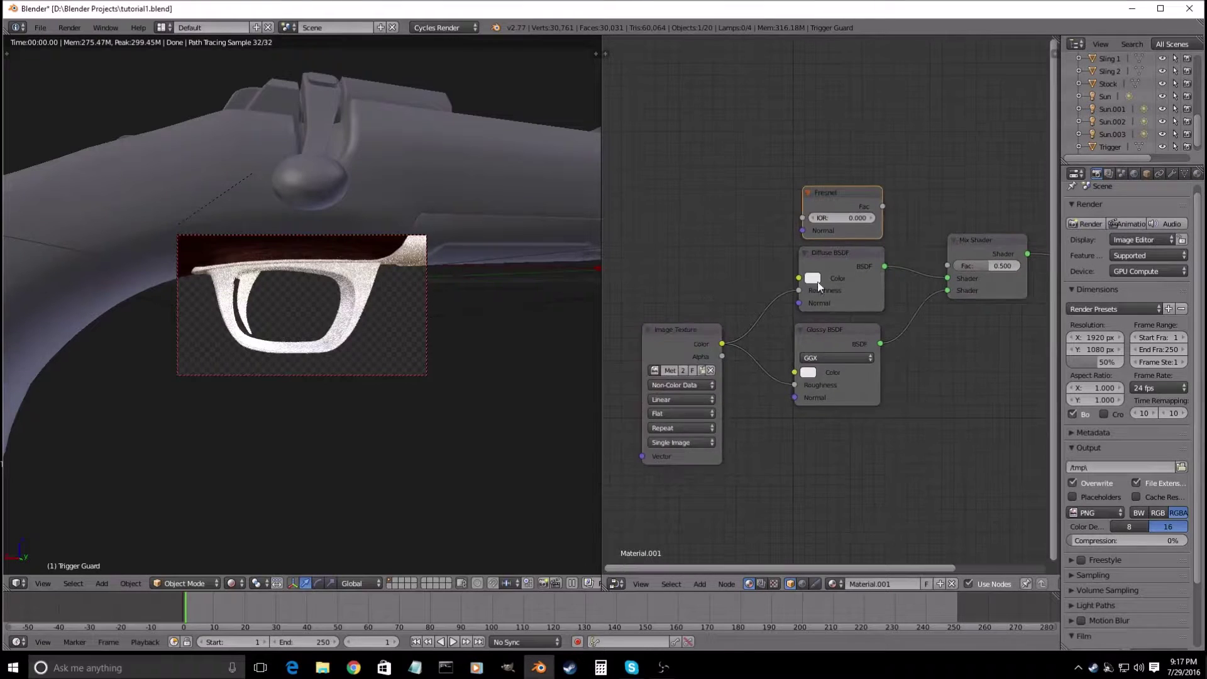
- Darken the colors of the Diffuse BSDF and the Glossy BSDF to a near-black grey
left_click(813, 279)
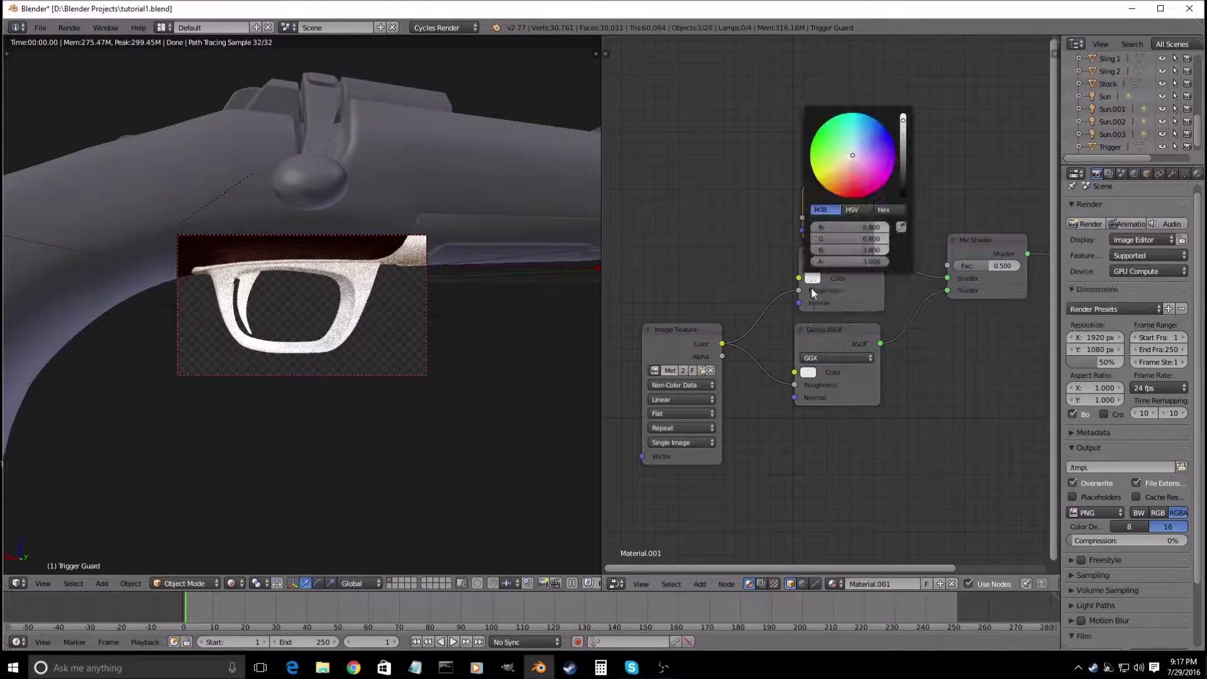
left_click_drag(902, 129, 903, 177)
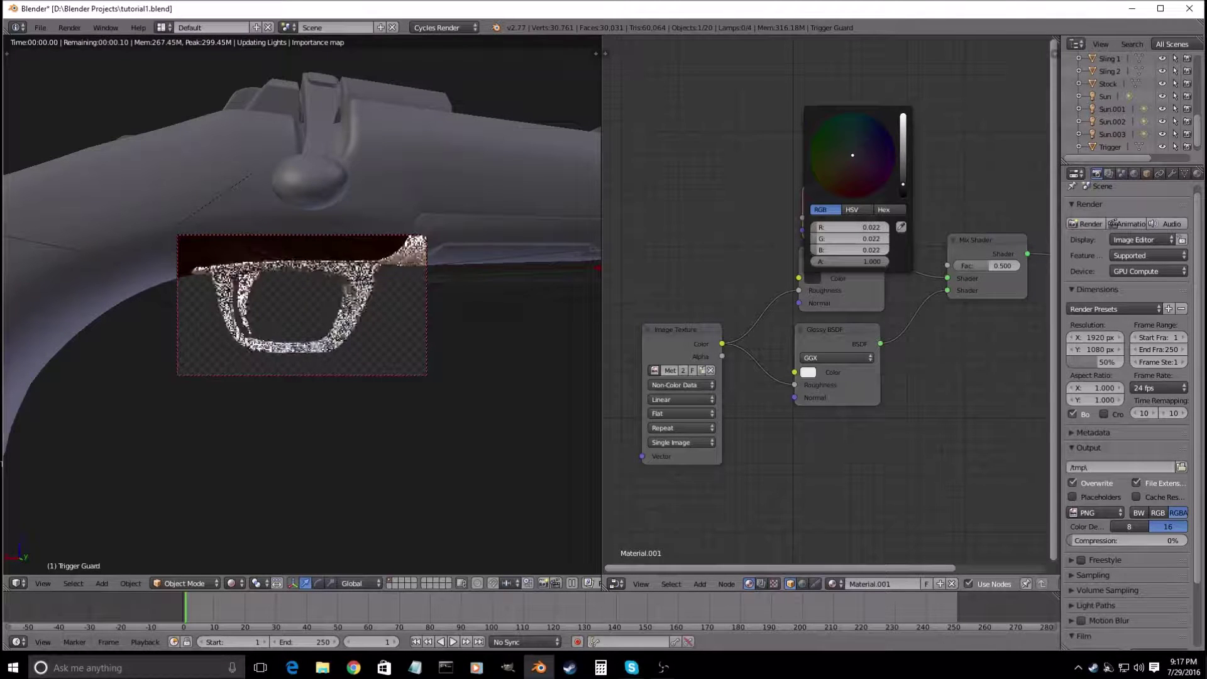
left_click(807, 374)
left_click_drag(898, 214, 898, 281)
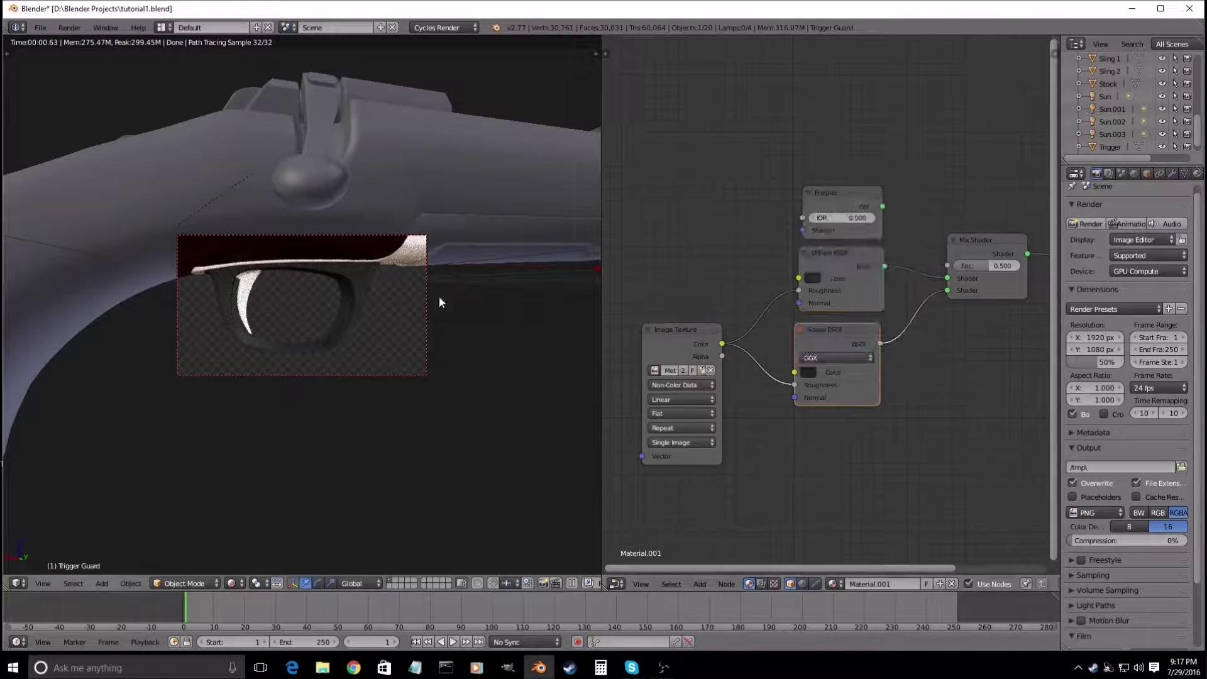
- Move the Image Texture node farther away from the shader nodes to make room between them
scroll(427, 310, "up", 1)
middle_click_drag(732, 380, 867, 334)
left_click(848, 281)
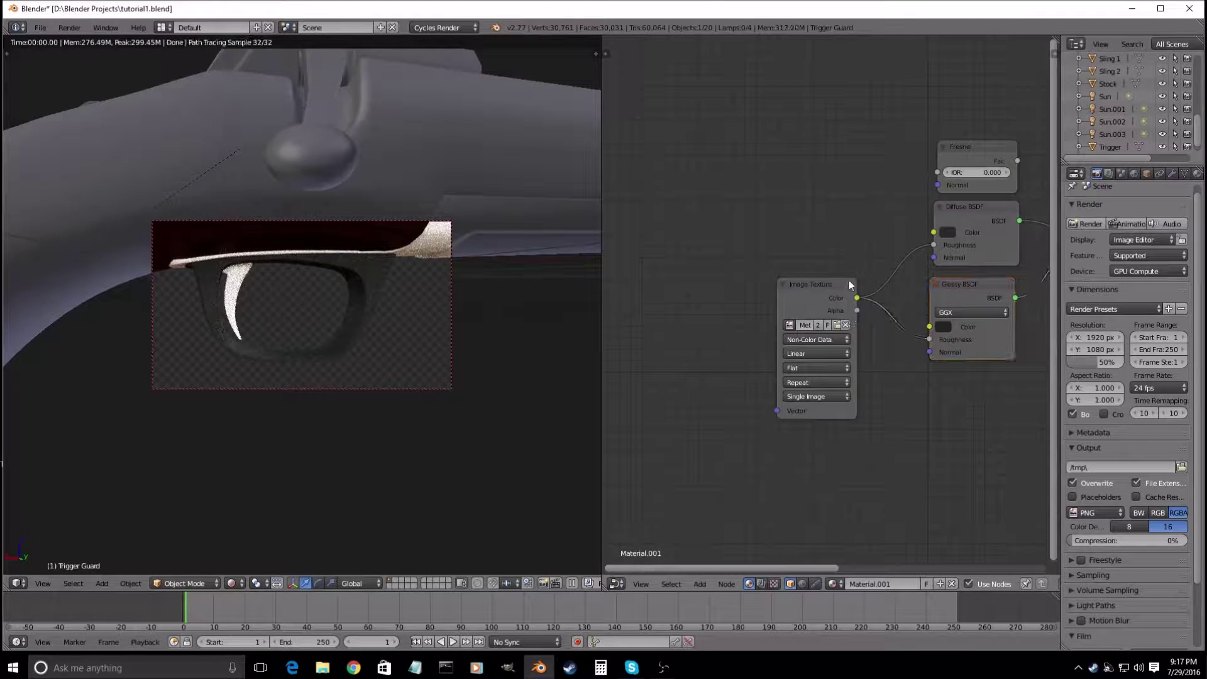
left_click_drag(846, 285, 643, 285)
scroll(778, 324, "down", 2)
middle_click_drag(778, 324, 868, 329)
left_click_drag(745, 292, 702, 283)
- Add an RGB Curves node and insert it on the link between the Image Texture's Color and the Diffuse BSDF's Roughness
key("shift+a")
left_click(799, 335)
type("rgb")
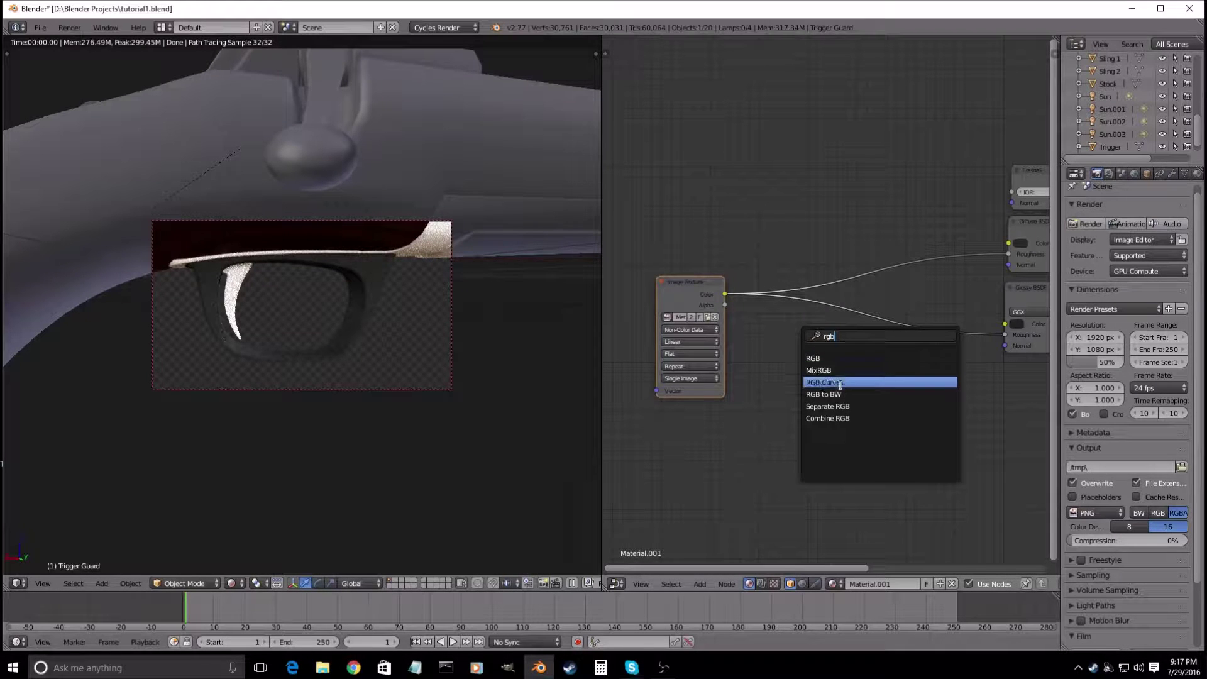
left_click(840, 384)
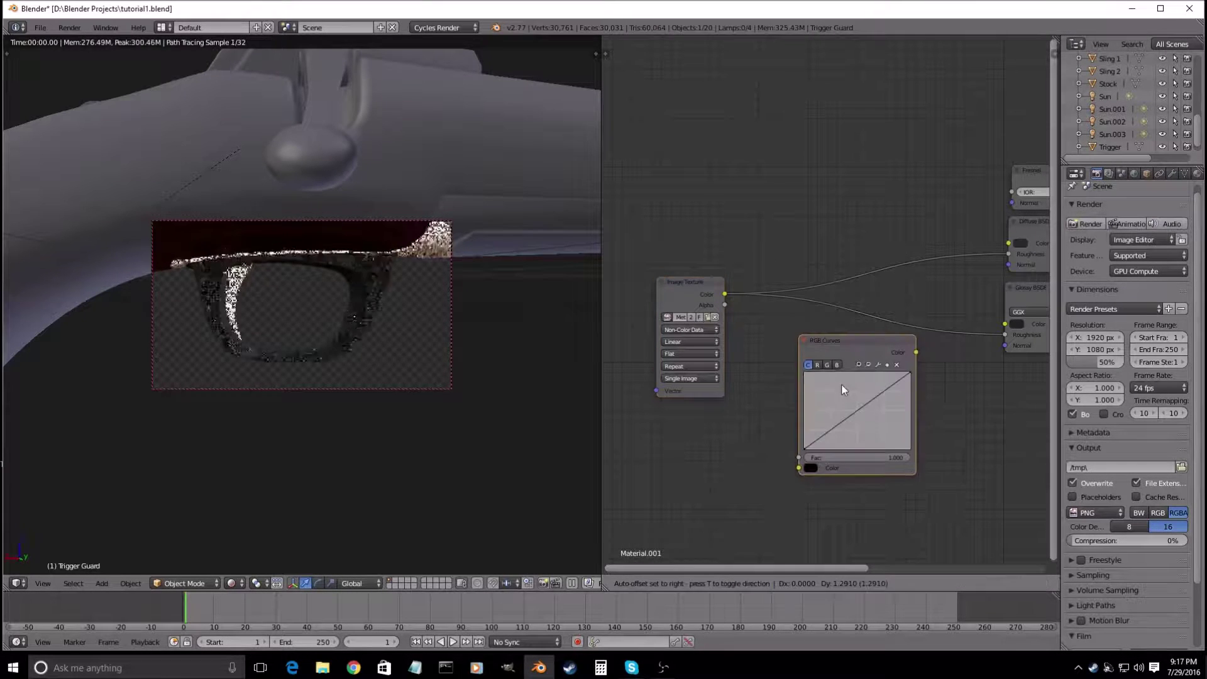
left_click(810, 307)
- Replace the Glossy BSDF's Roughness link with one from the Color output of the RGB Curves node
middle_click_drag(999, 345, 930, 345)
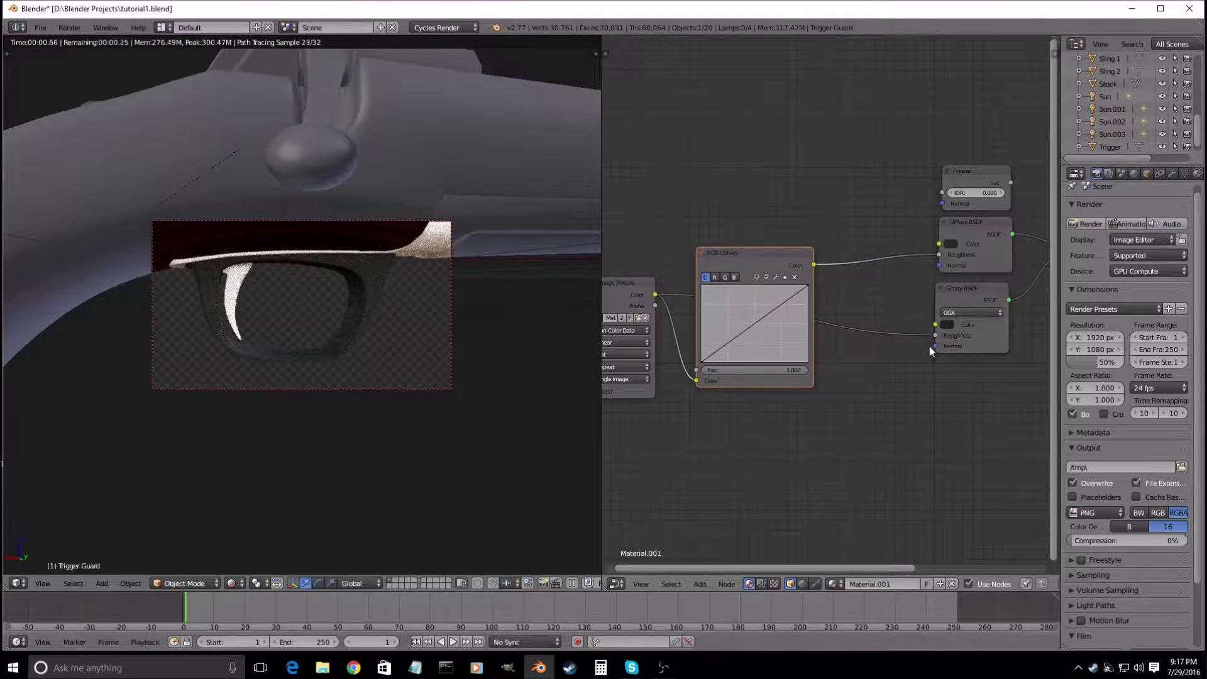
left_click_drag(936, 334, 845, 353)
left_click_drag(815, 264, 935, 325)
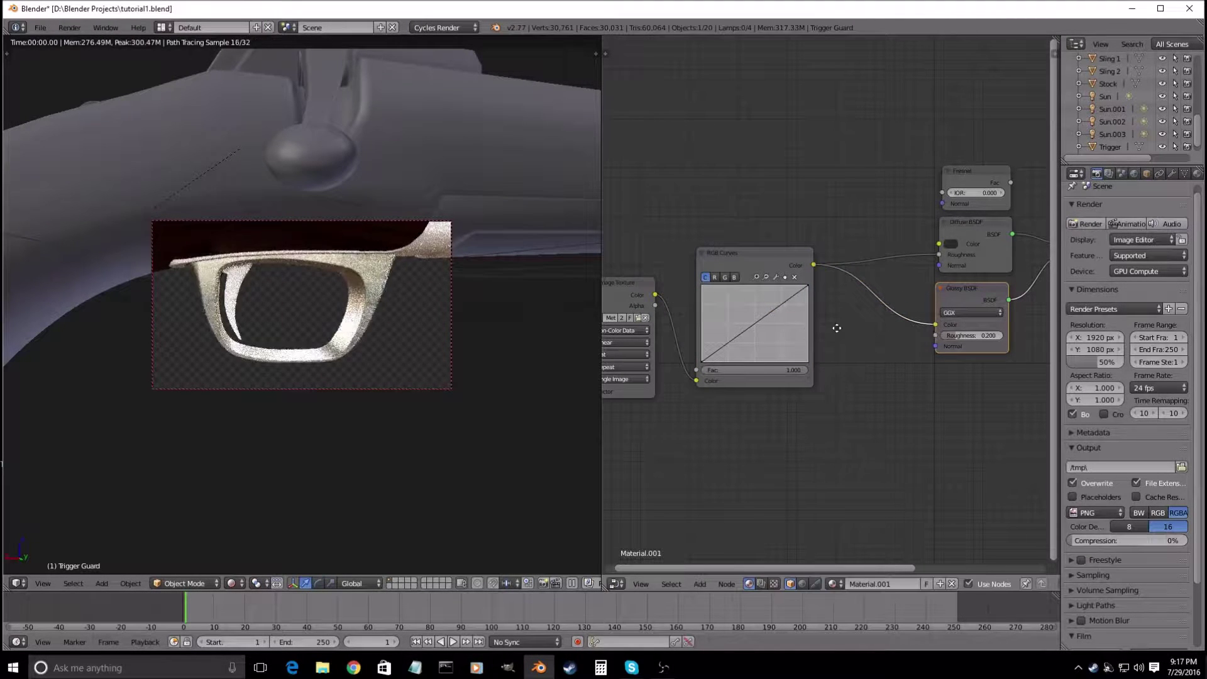
middle_click_drag(837, 327, 904, 325)
middle_click_drag(971, 345, 894, 346)
scroll(905, 349, "up", 1)
scroll(905, 349, "up", 1)
mouse_move(913, 327)
left_mouse_down()
mouse_move(915, 352)
mouse_move(914, 339)
left_mouse_up()
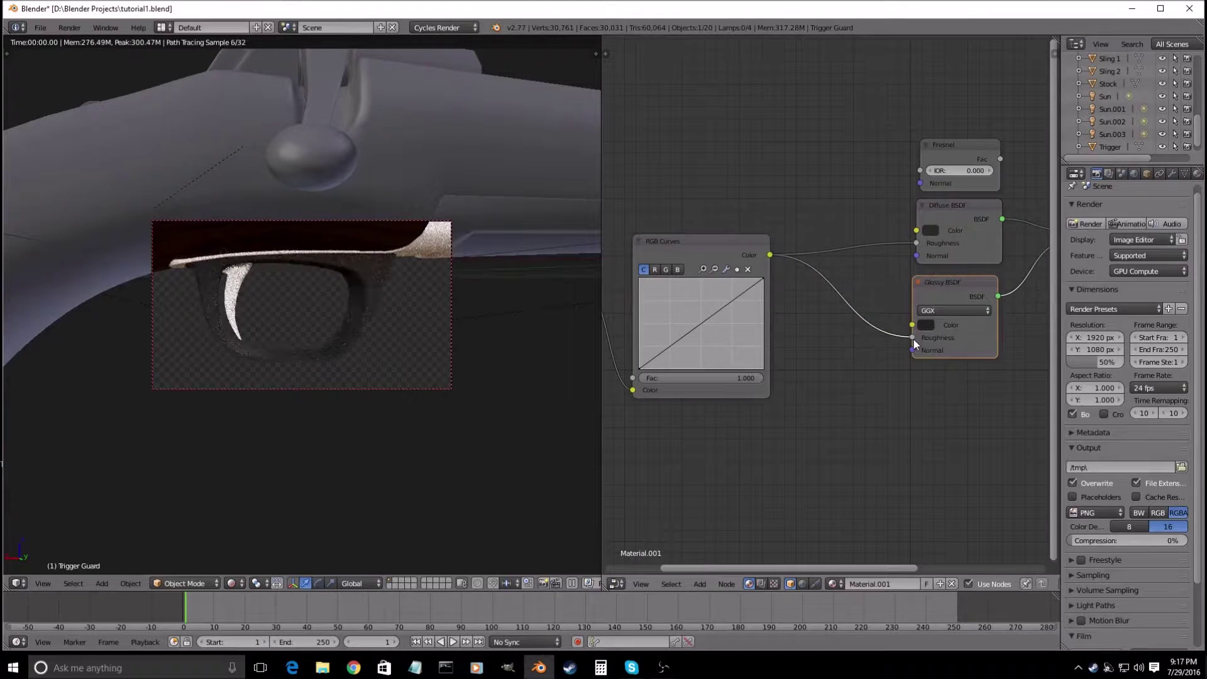
- Bend the RGB curve downward with a low point near its dark end and a second point at X 0.66818, Y 0.125
middle_click_drag(703, 334, 764, 313)
scroll(433, 342, "up", 5)
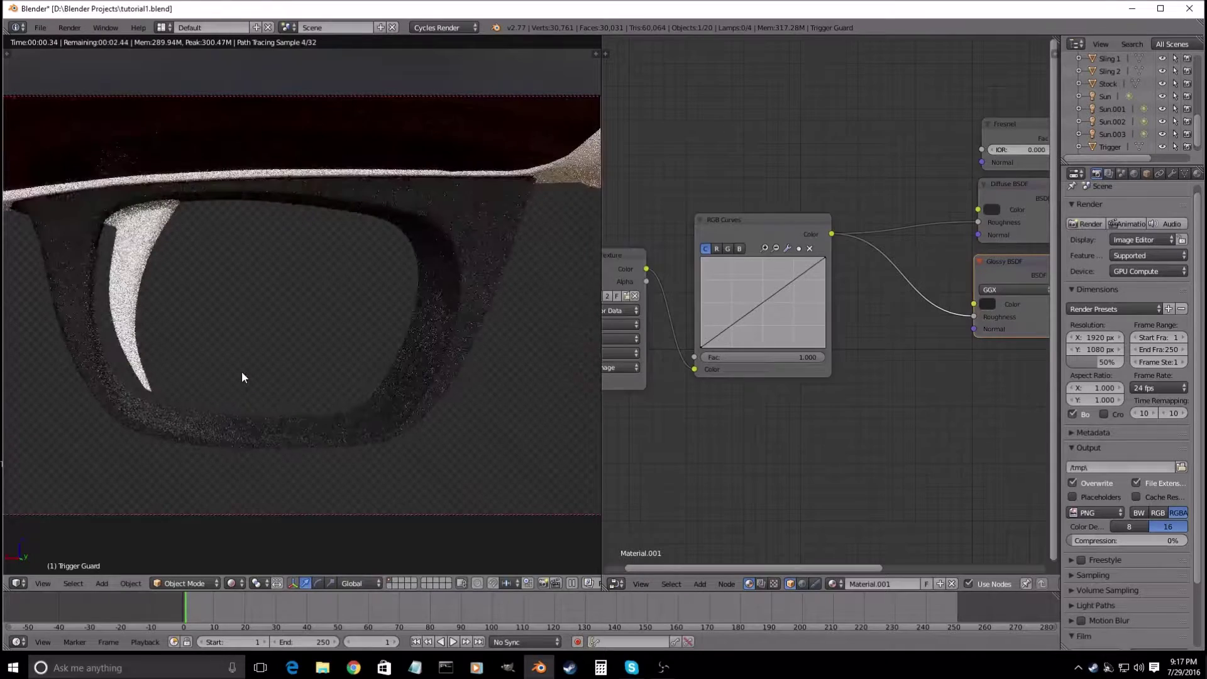
scroll(734, 331, "up", 1)
left_click_drag(701, 338, 707, 353)
left_click(762, 315)
left_click_drag(762, 315, 773, 346)
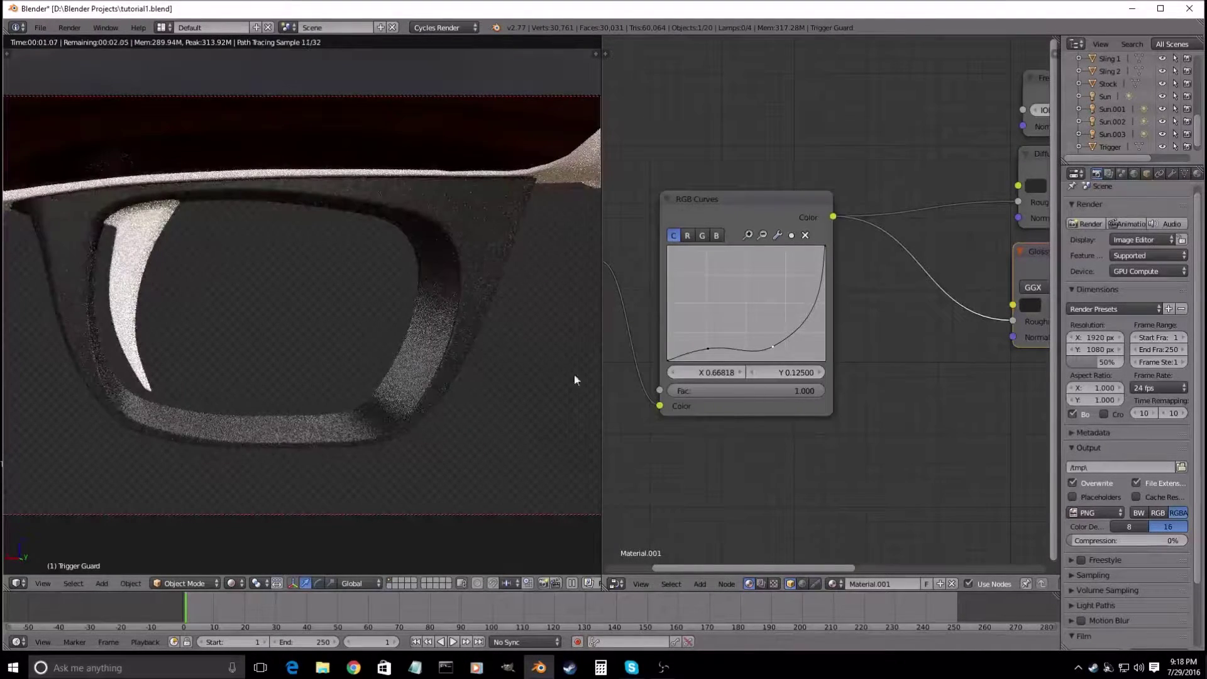
- Limit the preview render border to the lower front corner of the trigger guard
scroll(875, 320, "down", 2)
middle_click_drag(875, 319, 741, 330)
scroll(783, 232, "up", 1)
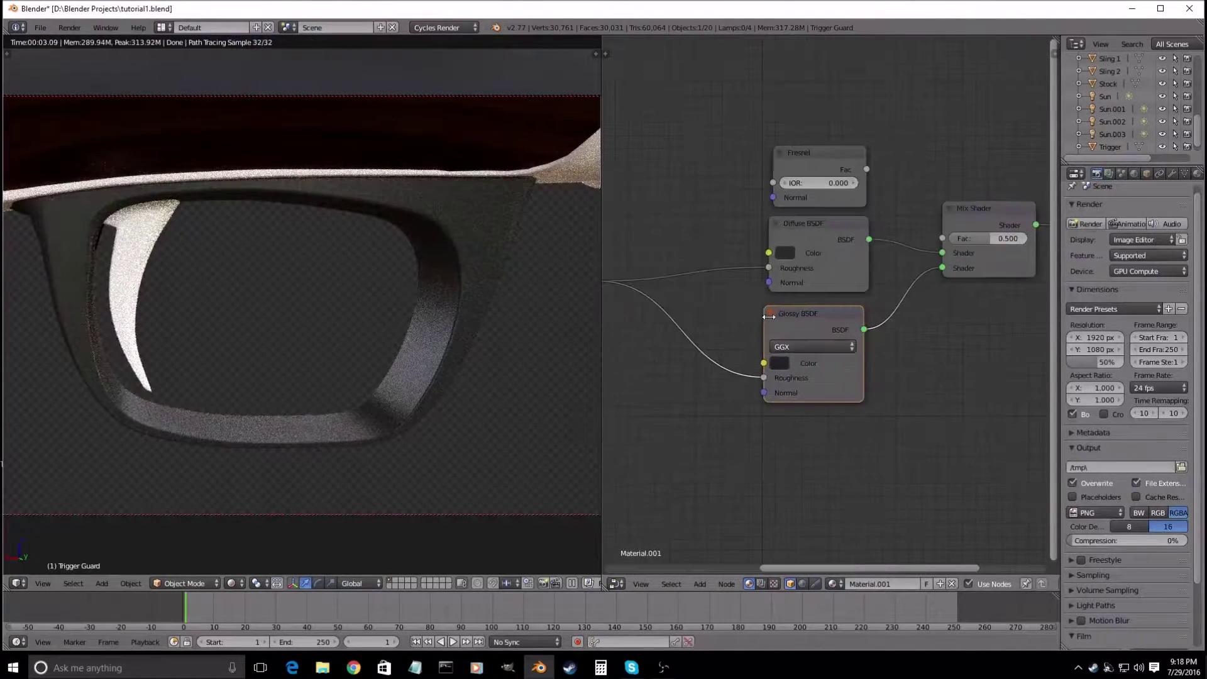
middle_click_drag(783, 232, 798, 242)
scroll(315, 309, "down", 3)
key("ctrl+b")
left_click_drag(111, 208, 461, 409)
scroll(283, 333, "up", 1)
scroll(292, 355, "up", 1)
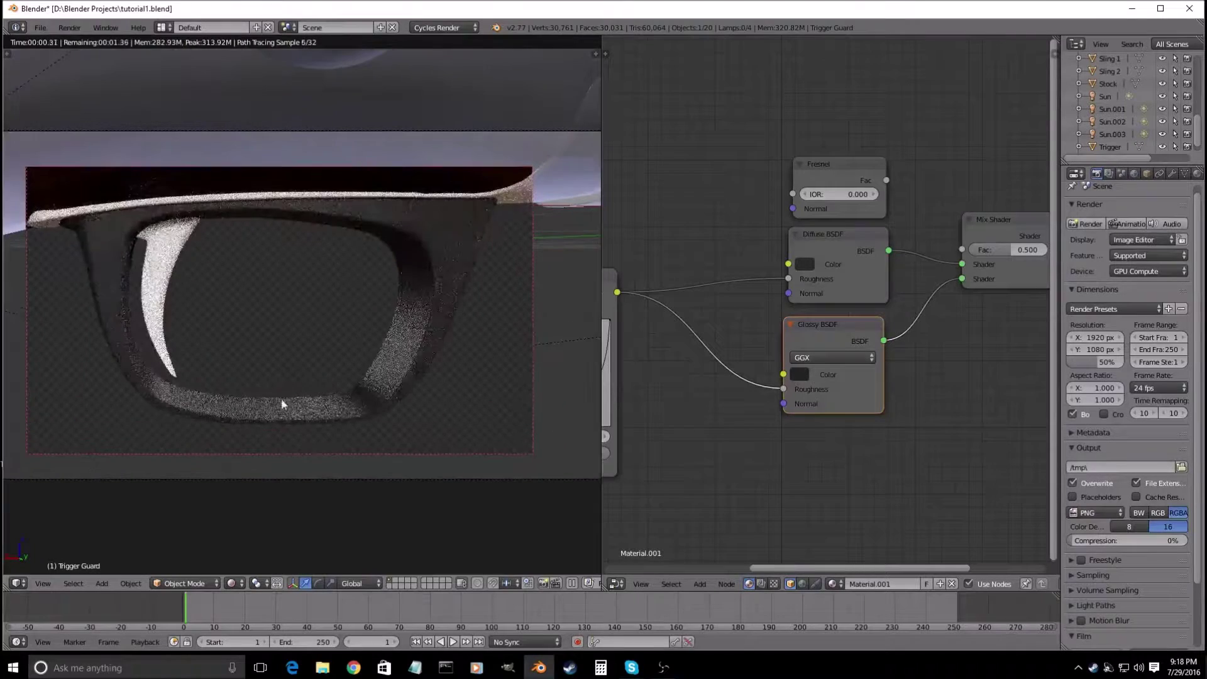
key("ctrl+b")
left_click_drag(264, 303, 457, 440)
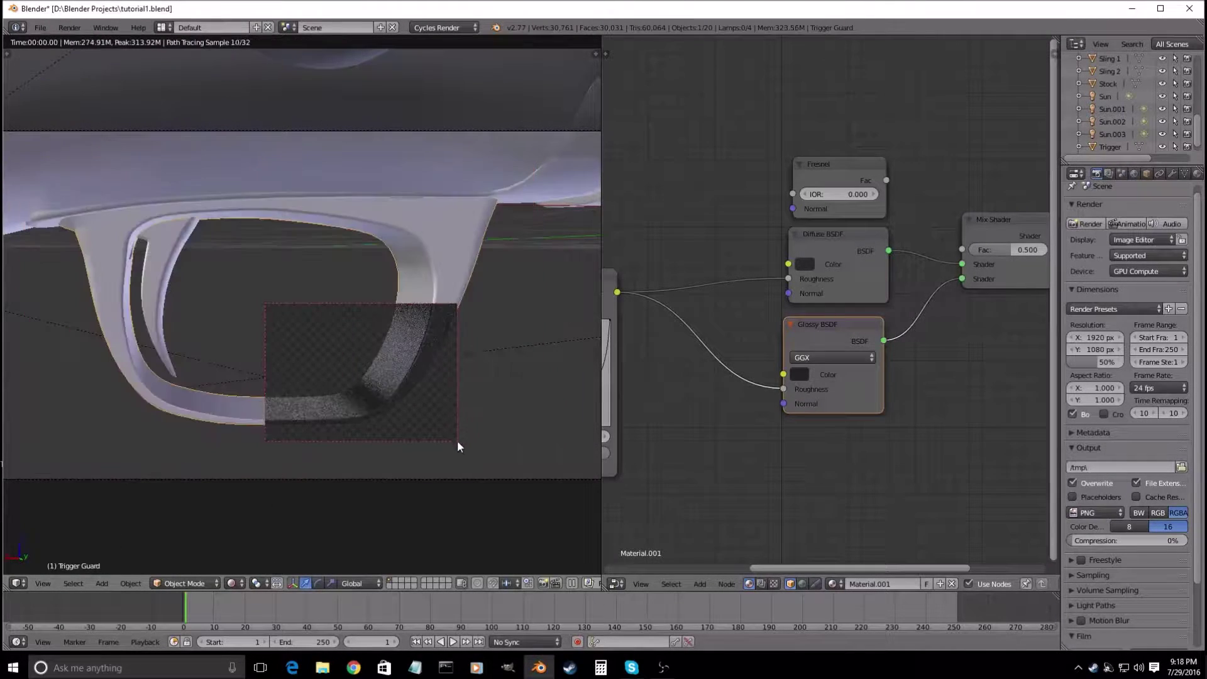
scroll(459, 436, "up", 2)
- Check the Diffuse BSDF's color and darken the Glossy BSDF's color slightly further
left_click(805, 265)
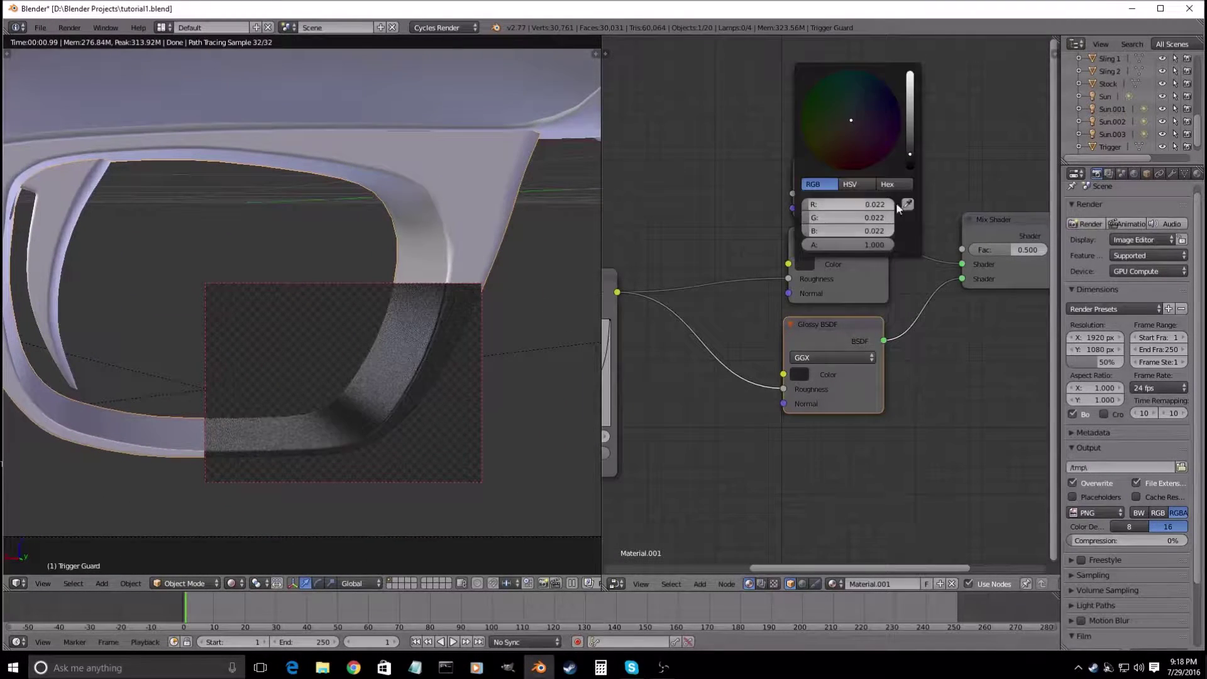
left_click(799, 374)
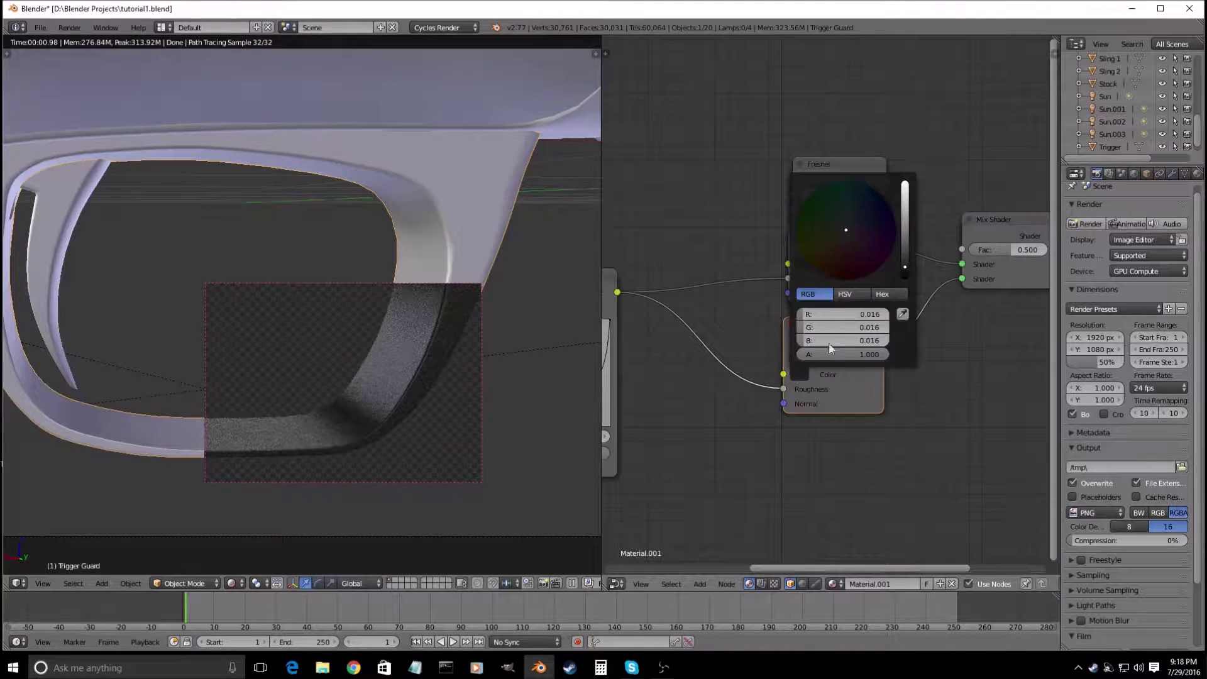
left_click_drag(904, 269, 905, 270)
- Move the RGB curve's lower point to about X 0.2, Y 0.05 and its upper point to X 0.68182, Y 0.15625
middle_click_drag(725, 467, 938, 410)
scroll(774, 377, "up", 4)
left_click_drag(673, 377, 663, 386)
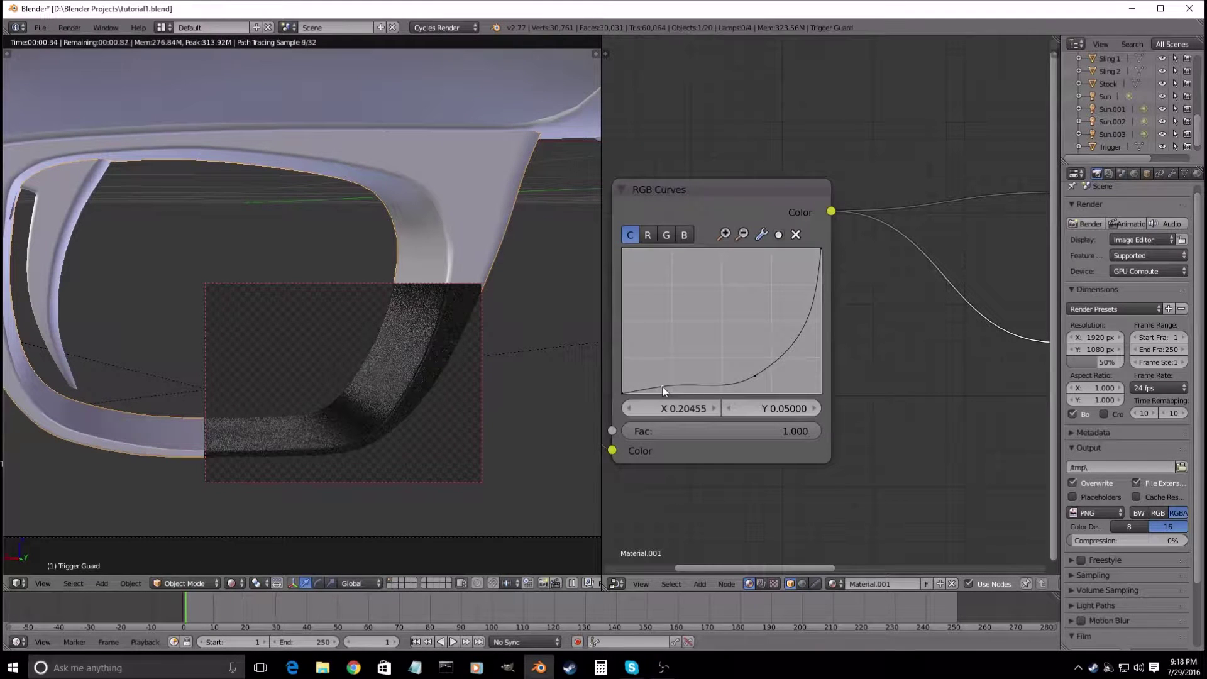
left_click_drag(760, 378, 758, 382)
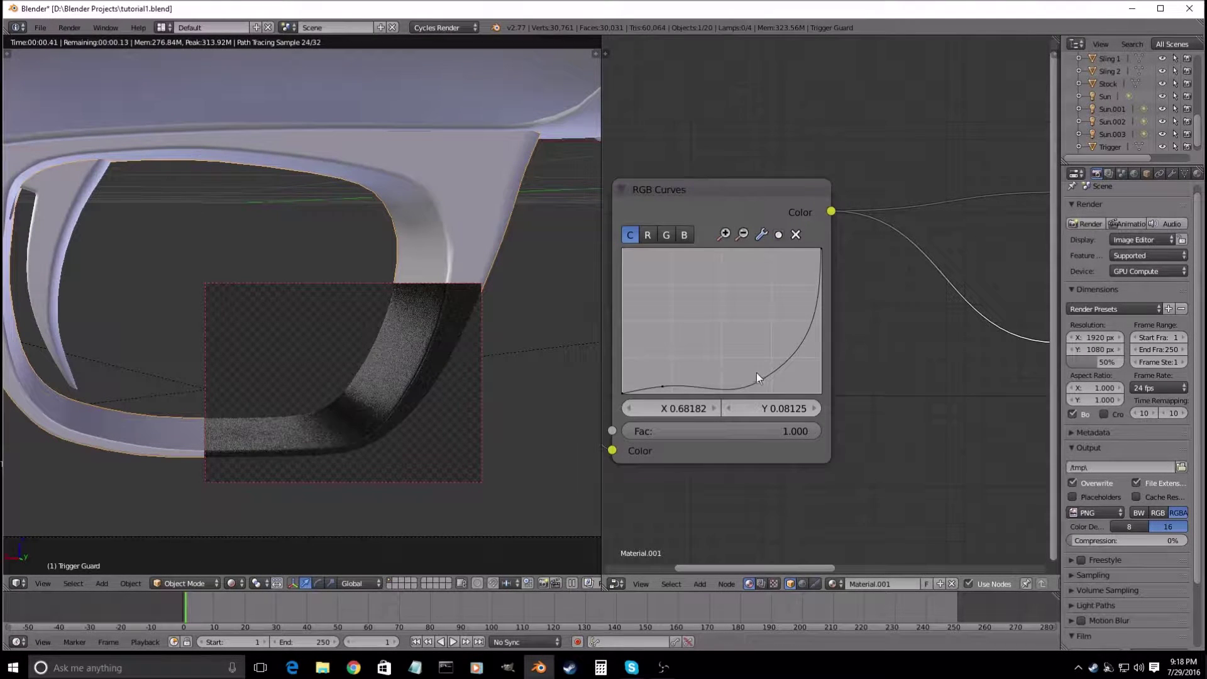
mouse_move(663, 386)
left_mouse_down()
mouse_move(663, 374)
mouse_move(663, 386)
left_mouse_up()
left_click_drag(758, 382, 758, 371)
- Extend the preview render border over the whole trigger guard and leave the camera view for a freely rendered close-up
scroll(409, 313, "down", 2)
scroll(409, 318, "down", 1)
key("ctrl+b")
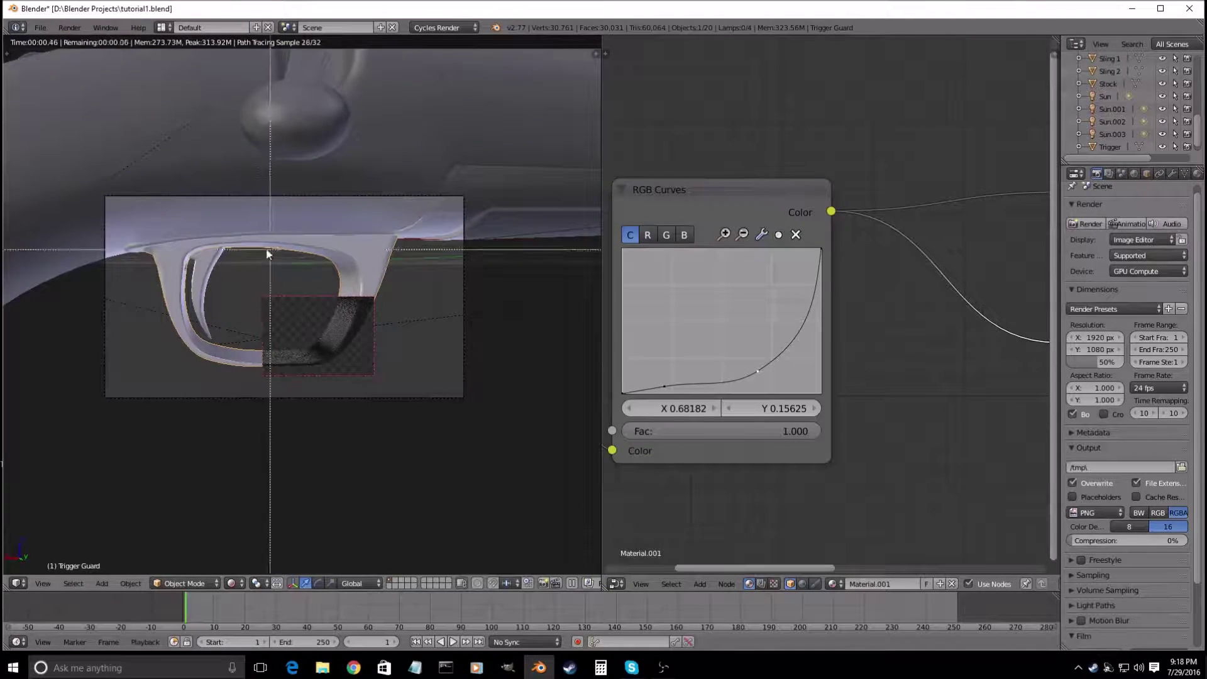
left_click_drag(249, 236, 437, 377)
left_click_drag(280, 285, 429, 391)
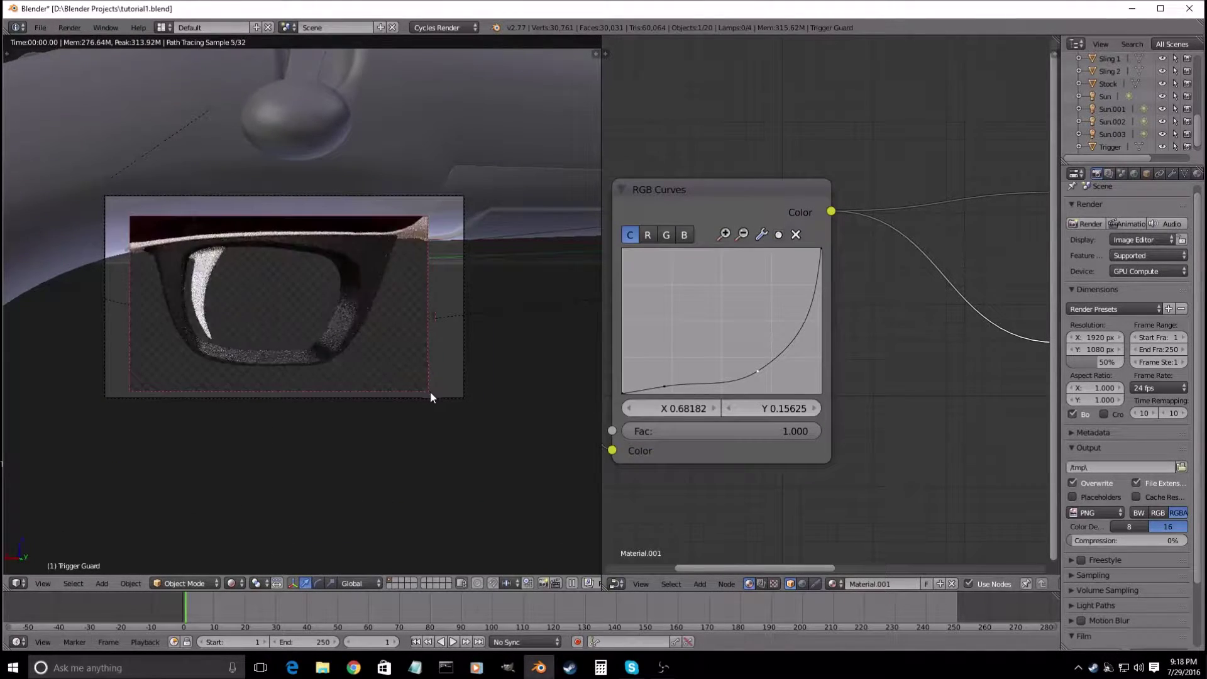
key("KP_0")
scroll(488, 472, "up", 5)
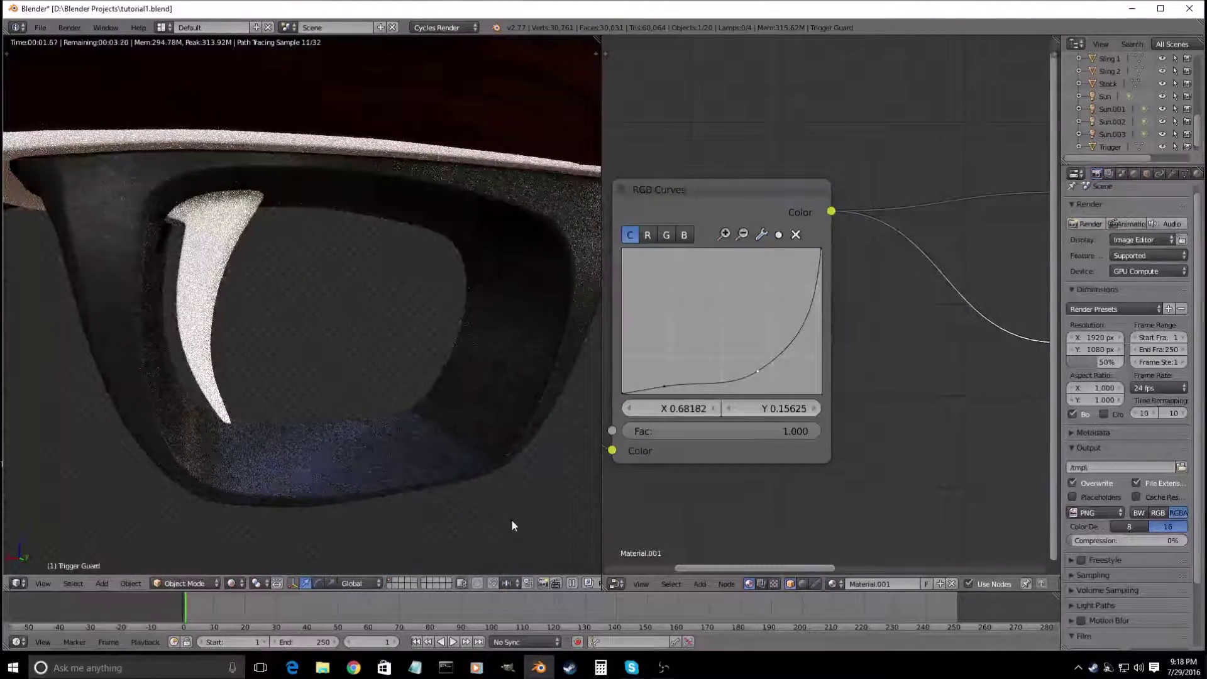
scroll(501, 490, "down", 3)
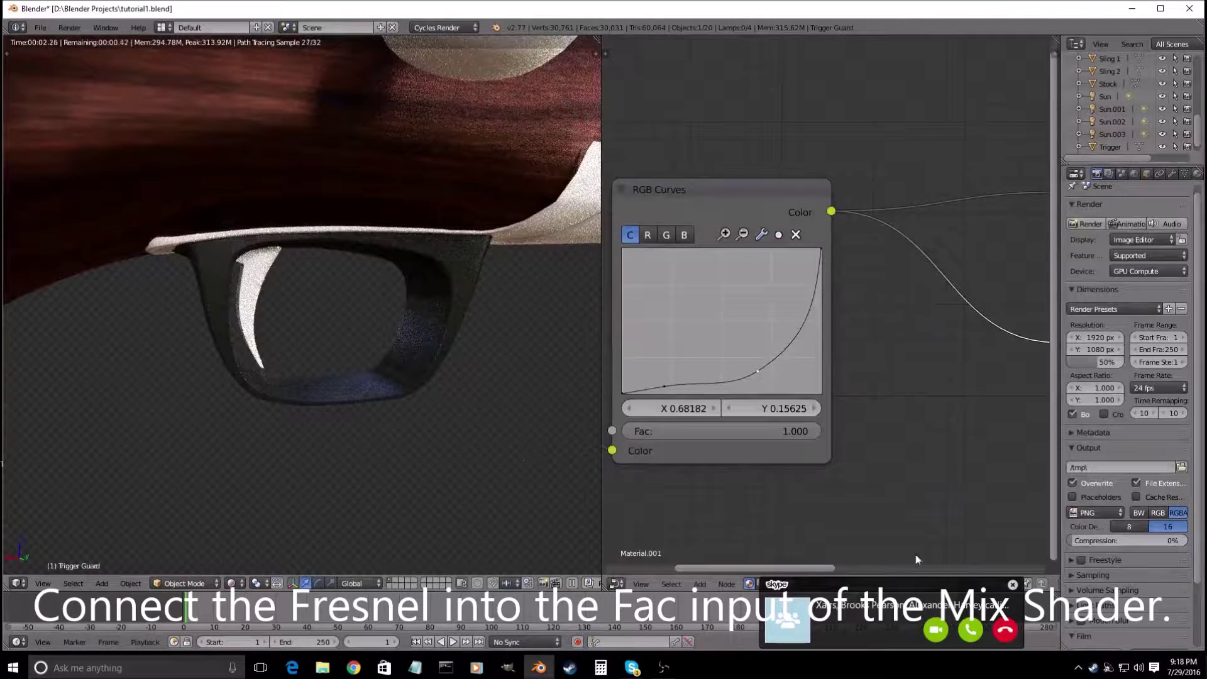
- Dismiss the incoming Skype call
right_click(631, 665)
left_click(605, 571)
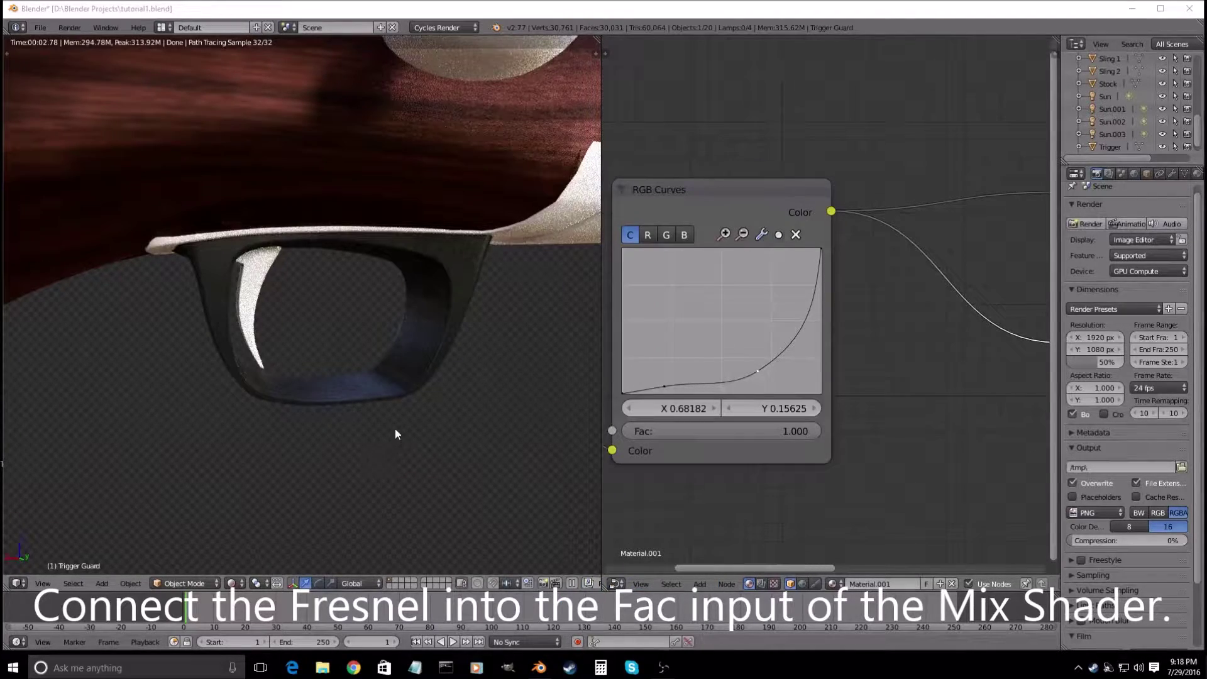
- Examine the trigger guard's metal material from several angles and distances in the rendered view
middle_click_drag(397, 430, 447, 505)
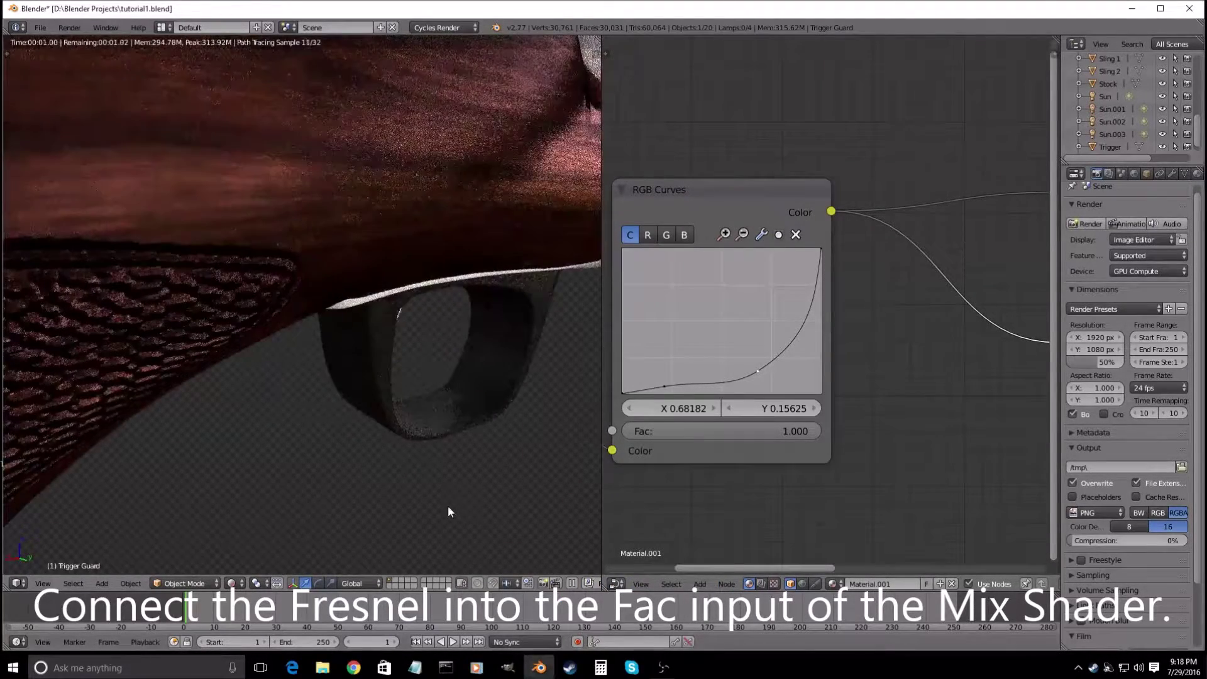
scroll(445, 504, "down", 2)
middle_click_drag(435, 504, 411, 504)
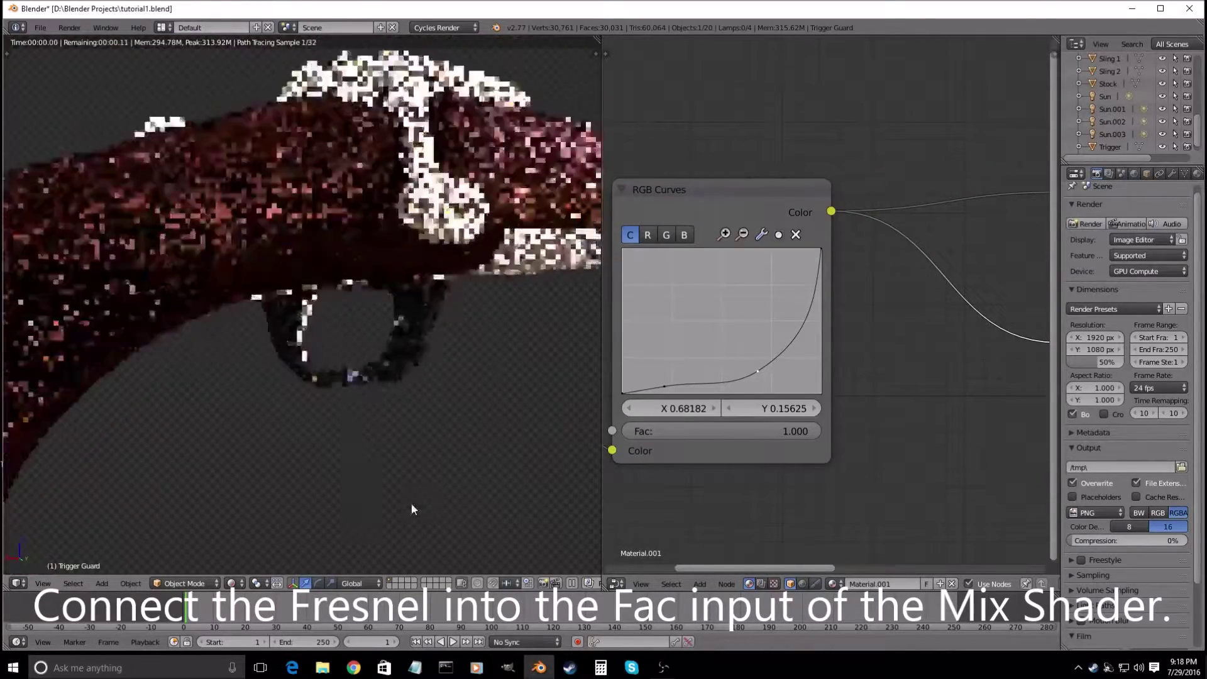
scroll(396, 503, "down", 3)
scroll(282, 407, "up", 5)
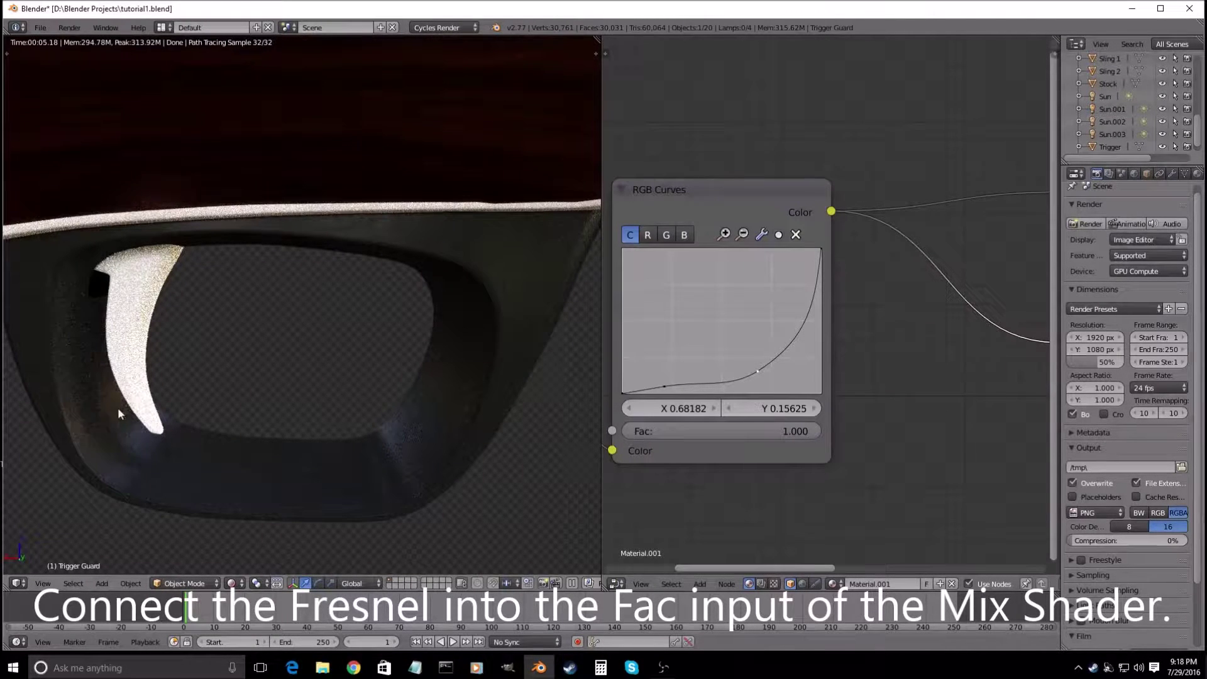
scroll(400, 428, "down", 6)
mouse_move(400, 429)
middle_mouse_down()
mouse_move(420, 428)
mouse_move(413, 415)
middle_mouse_up()
scroll(405, 394, "up", 6)
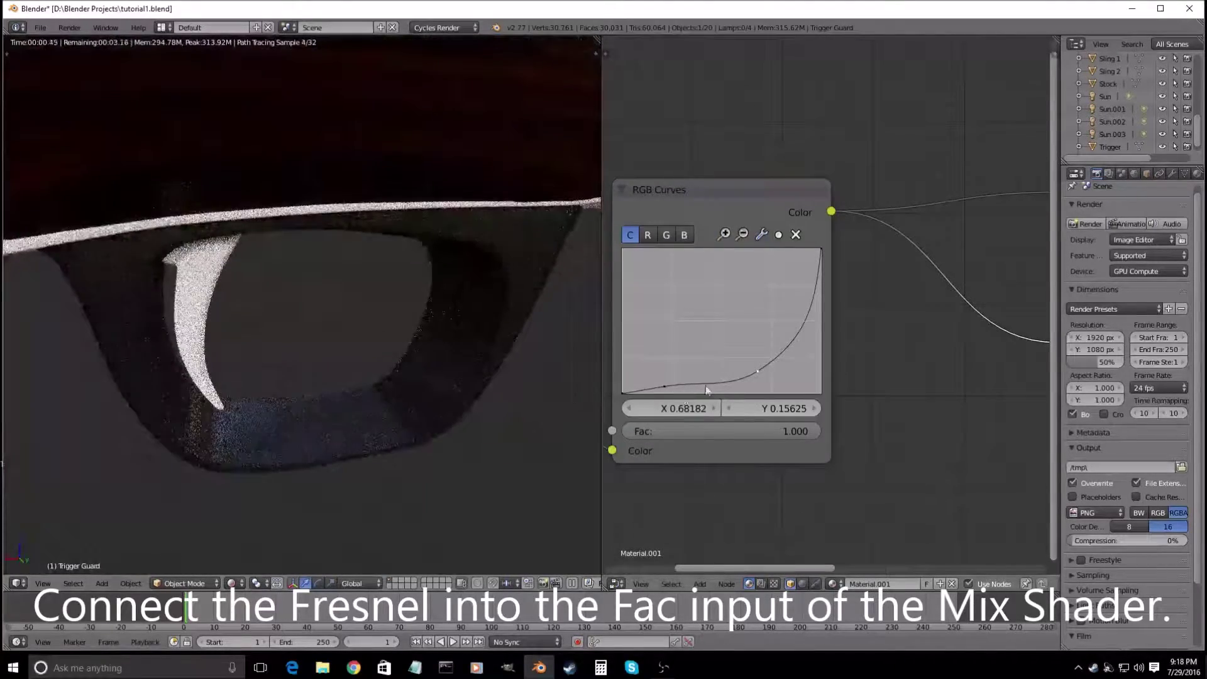
- Move the RGB curve's lower point to X 0.21364, Y 0.0125 and its upper point to X 0.61818, Y 0.15
left_click_drag(665, 386, 665, 392)
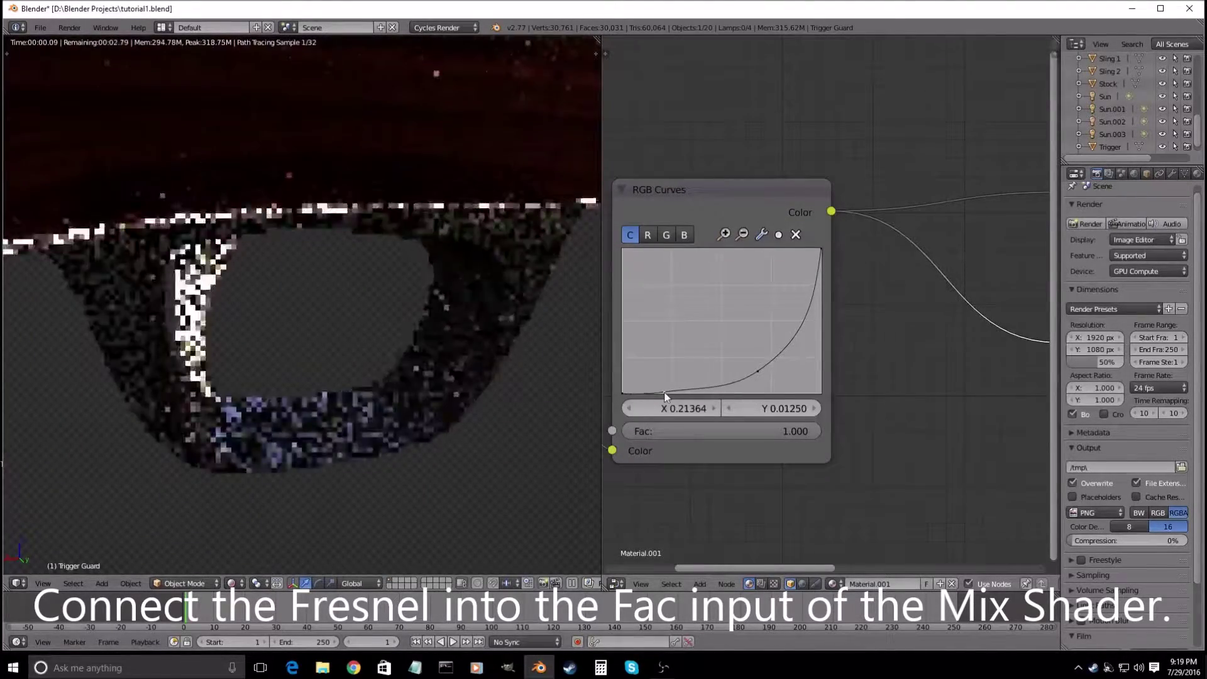
left_click(758, 371)
left_click_drag(758, 371, 736, 386)
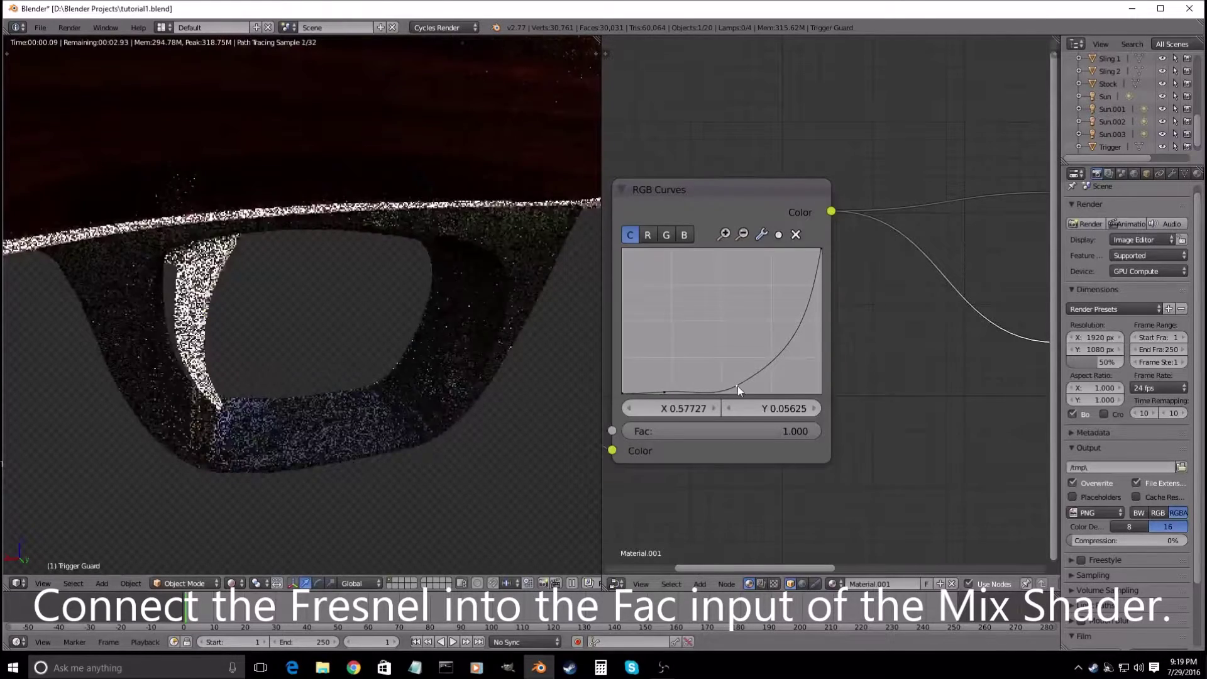
key("KP_0")
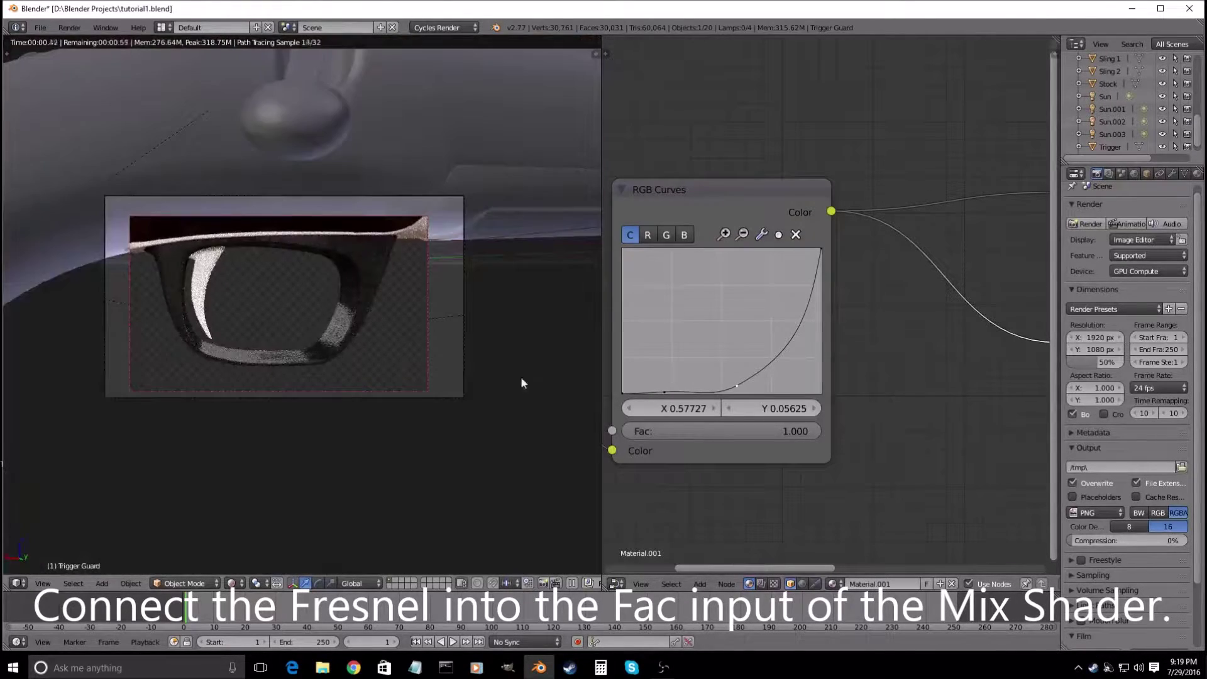
scroll(508, 386, "up", 3)
left_click_drag(740, 385, 745, 372)
- Examine the rendered rifle as a whole and the trigger guard up close outside the camera view
scroll(376, 357, "down", 2)
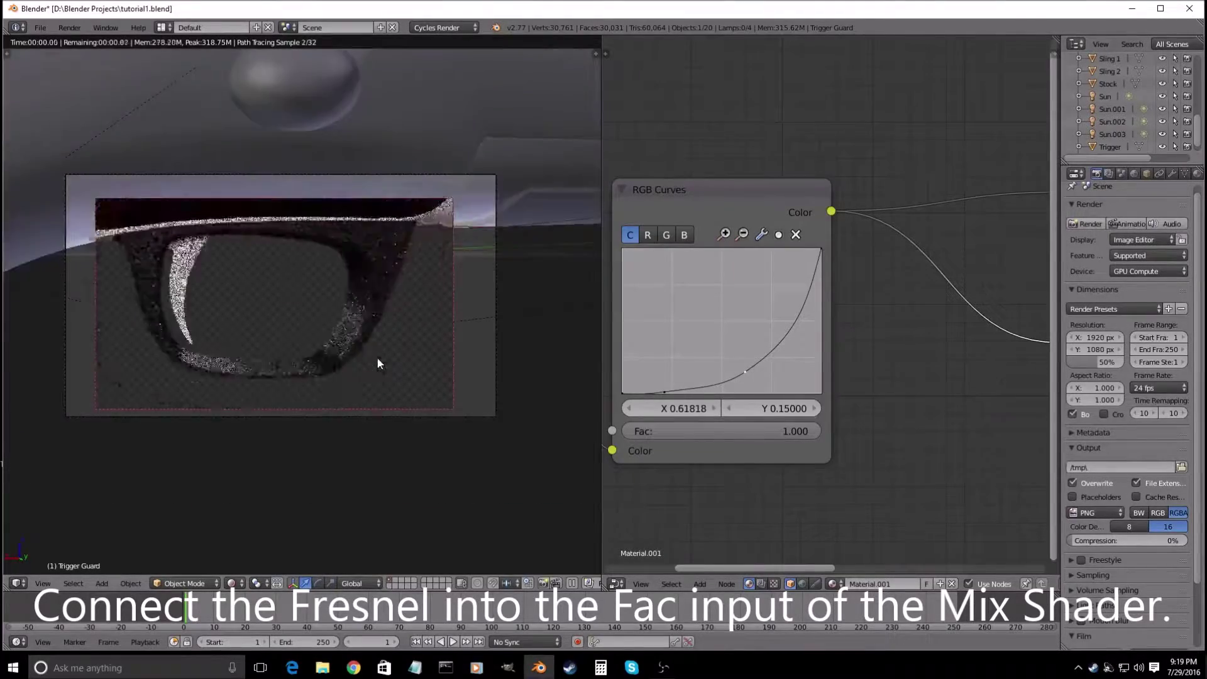
scroll(377, 359, "down", 3)
middle_click_drag(394, 409, 463, 473)
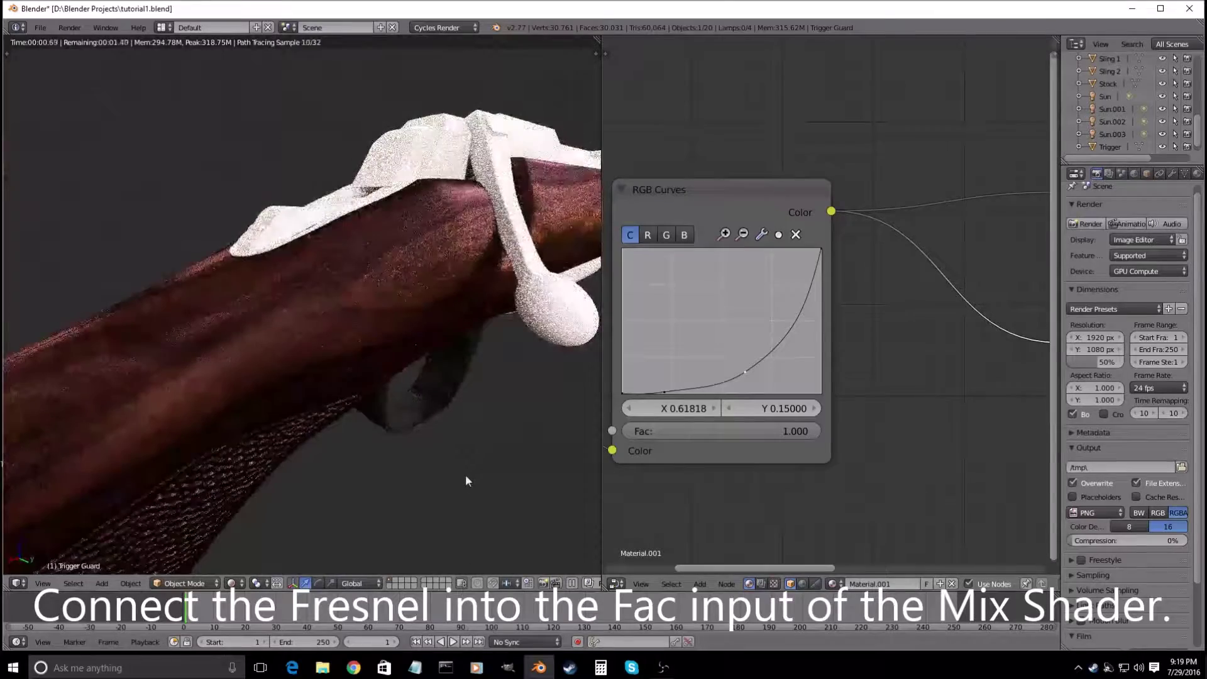
scroll(465, 476, "down", 5)
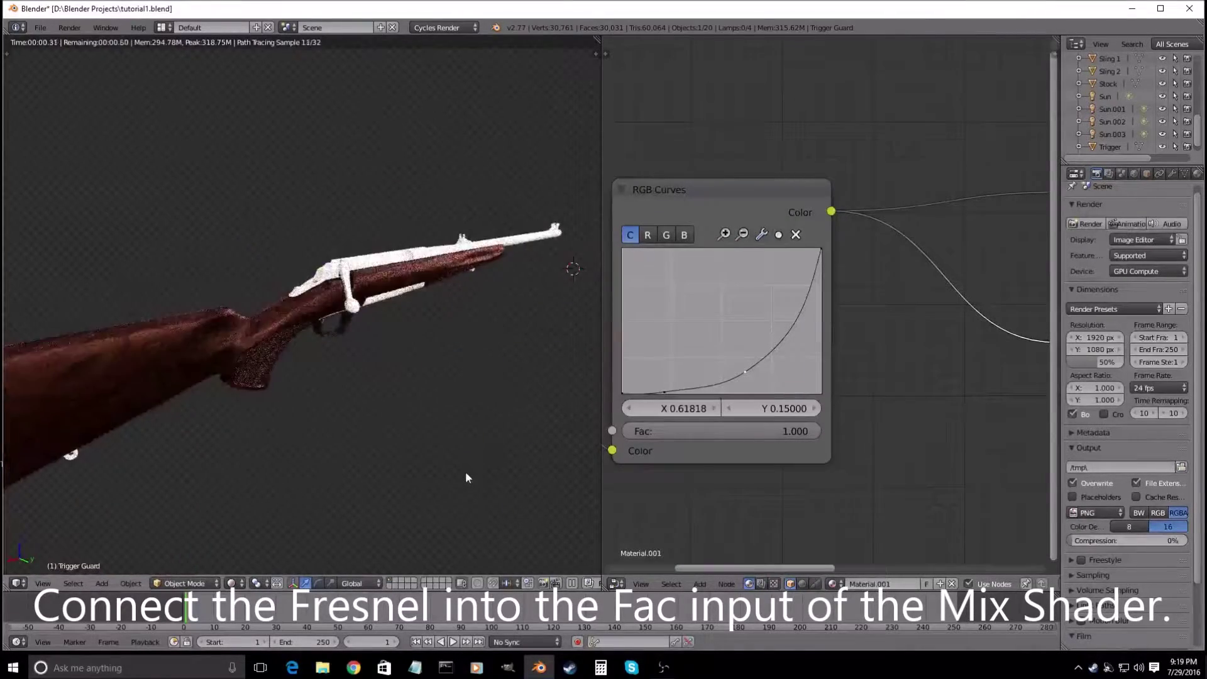
scroll(418, 452, "up", 6)
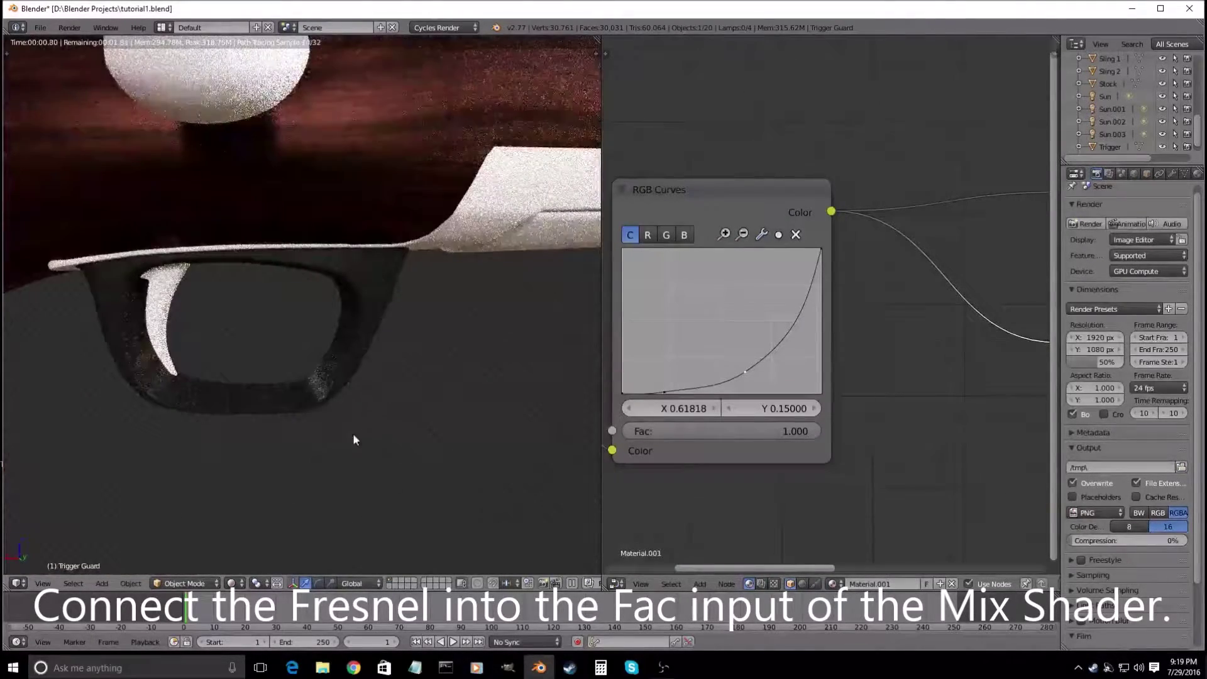
- Connect the Fresnel node's Fac output to the Fac input of the Mix Shader, with the rendered preview active
key("z")
key("z")
scroll(775, 307, "down", 3)
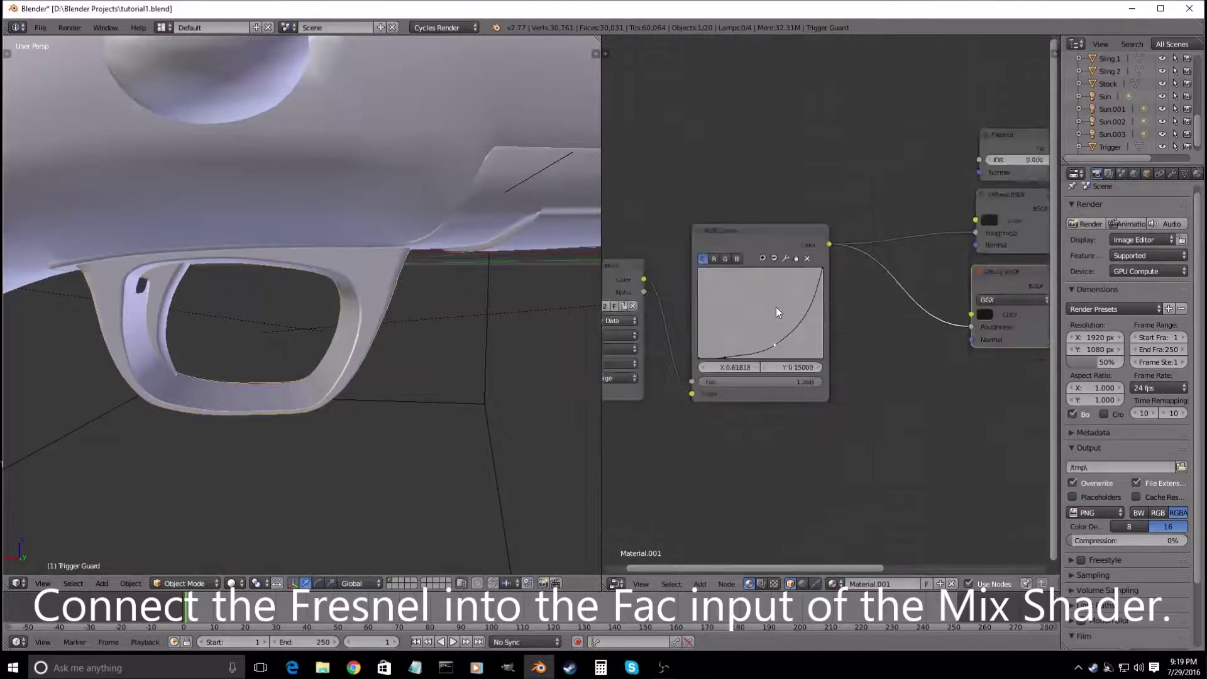
scroll(889, 330, "down", 4)
scroll(868, 367, "up", 4)
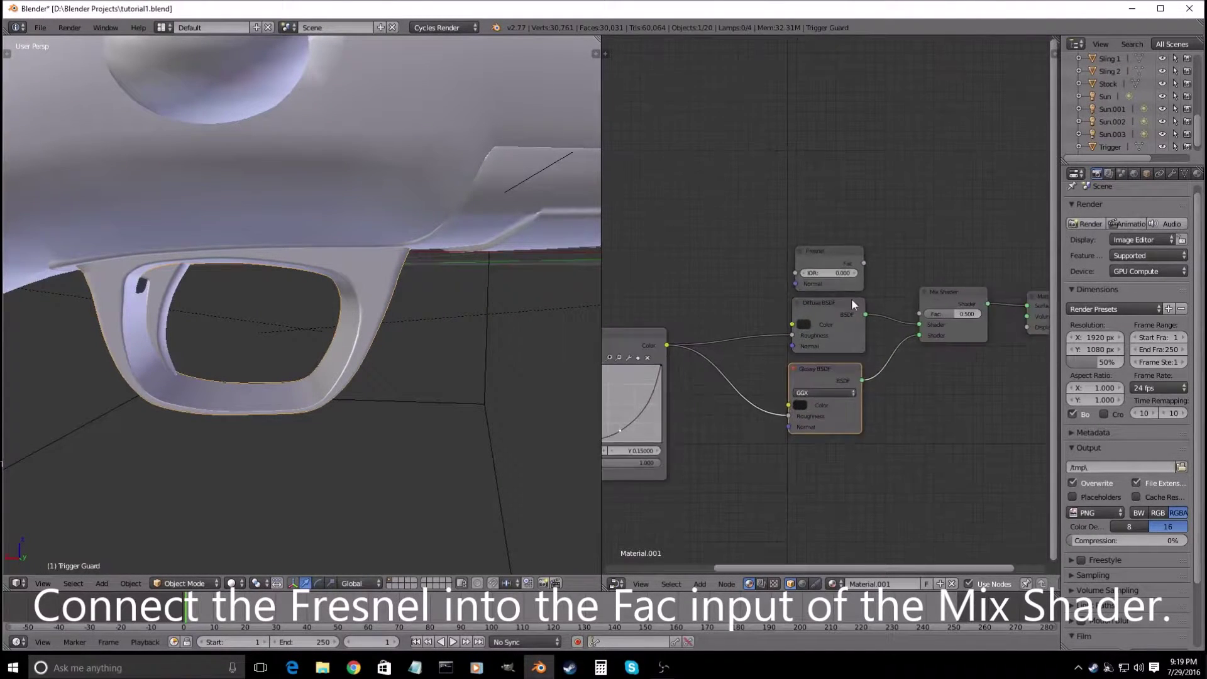
scroll(851, 304, "up", 2)
key("shift+z")
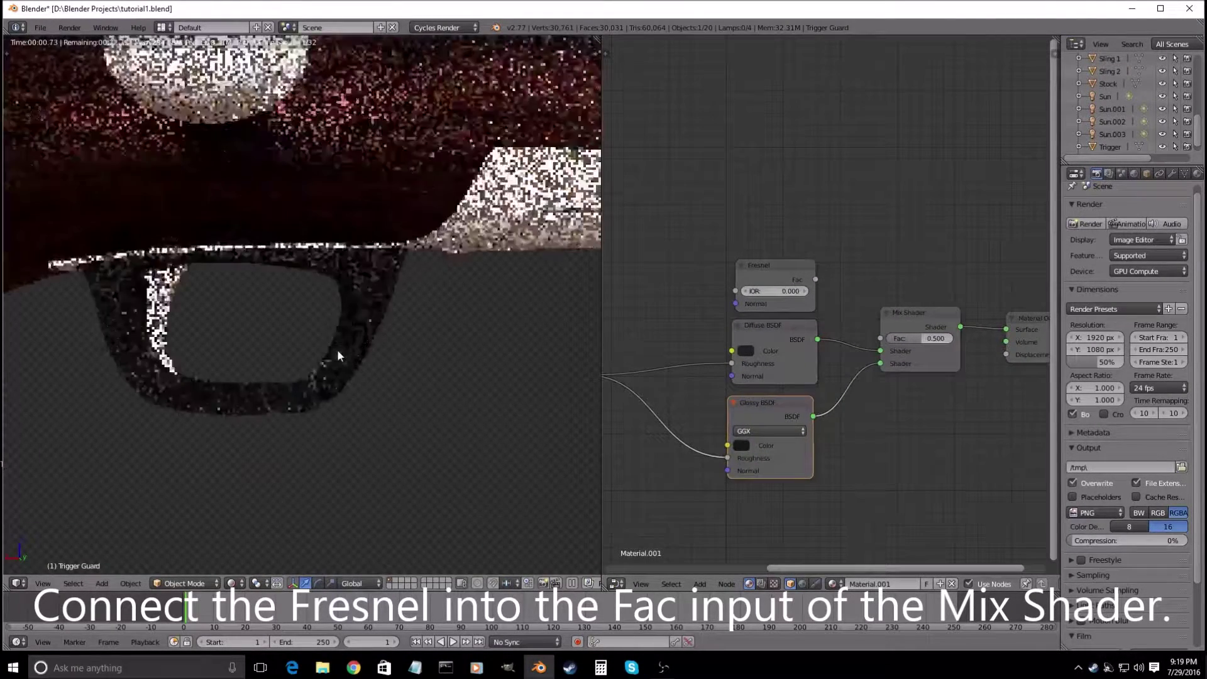
left_click_drag(816, 279, 882, 339)
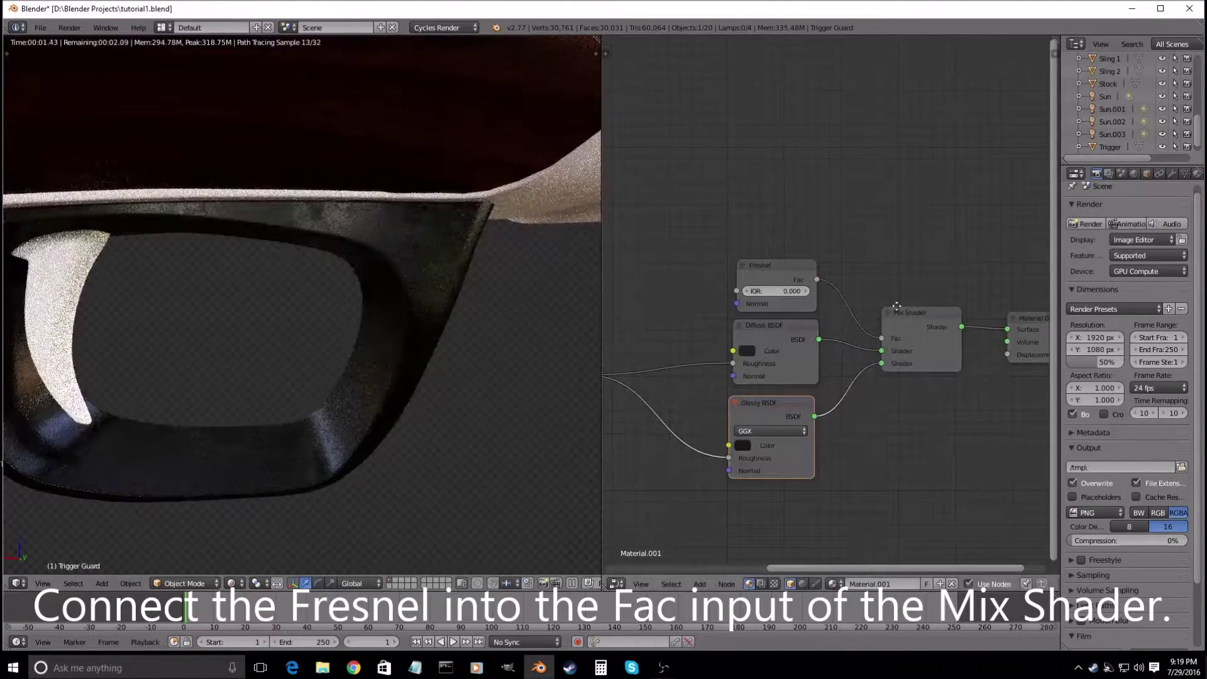
- Move the RGB curve's upper point to X 0.48636, Y 0.13125
middle_click_drag(897, 306, 879, 357)
middle_click_drag(754, 405, 769, 322)
scroll(769, 322, "up", 2)
mouse_move(799, 325)
left_mouse_down()
mouse_move(780, 340)
mouse_move(780, 330)
left_mouse_up()
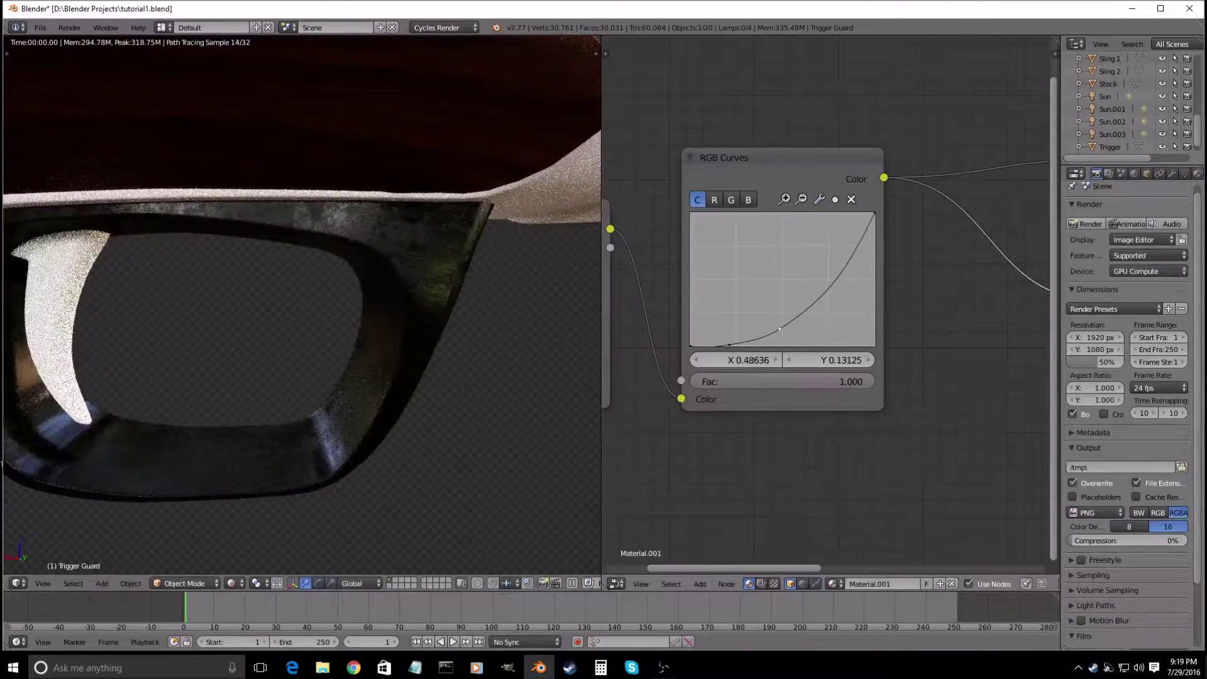
- Move the RGB curve's upper point to X 0.48636, Y 0.14375
left_click_drag(779, 329, 780, 327)
middle_click_drag(806, 312, 557, 431)
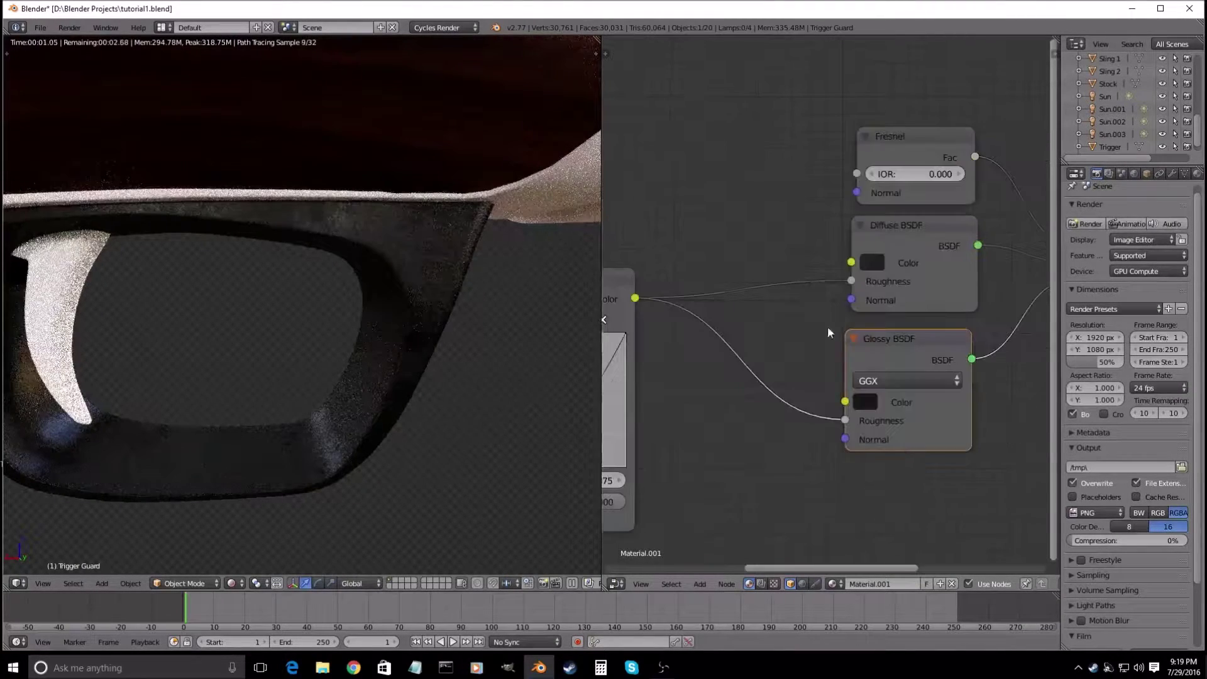
scroll(824, 334, "down", 4)
- Examine the trigger guard material's nodes, from the RGB curve through the shaders to the Material Output
left_click(901, 181)
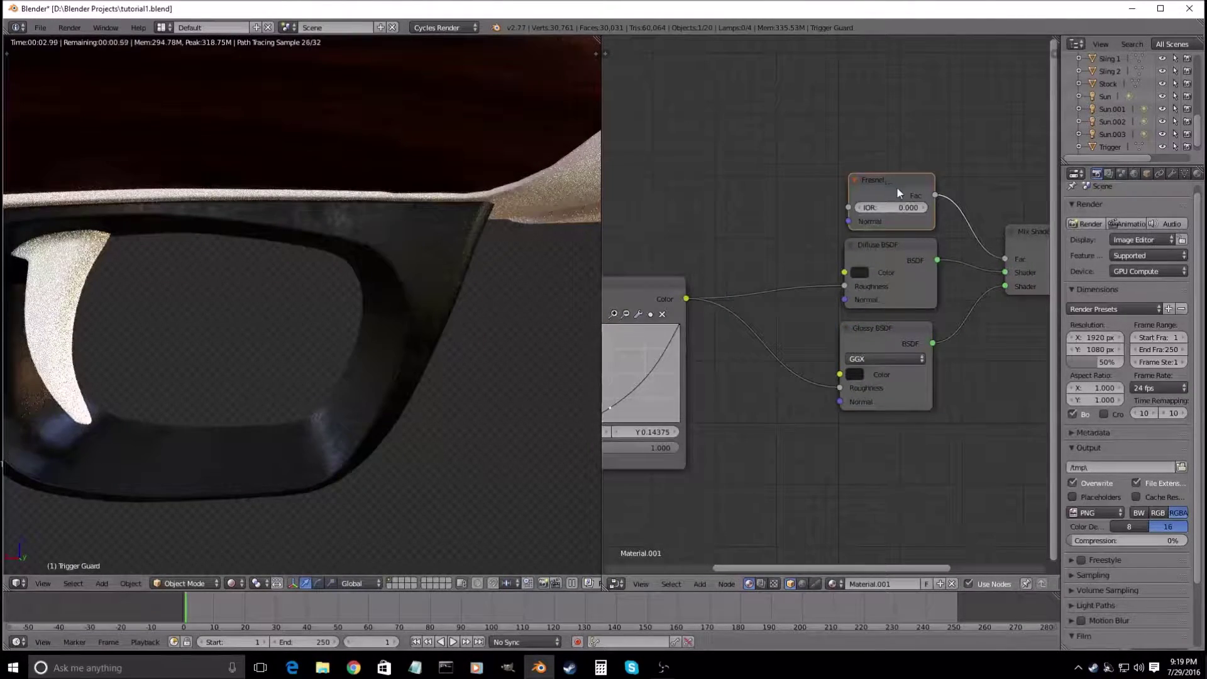
key("g")
right_click(885, 194)
scroll(900, 277, "down", 2)
middle_click_drag(918, 240, 797, 280)
key("a")
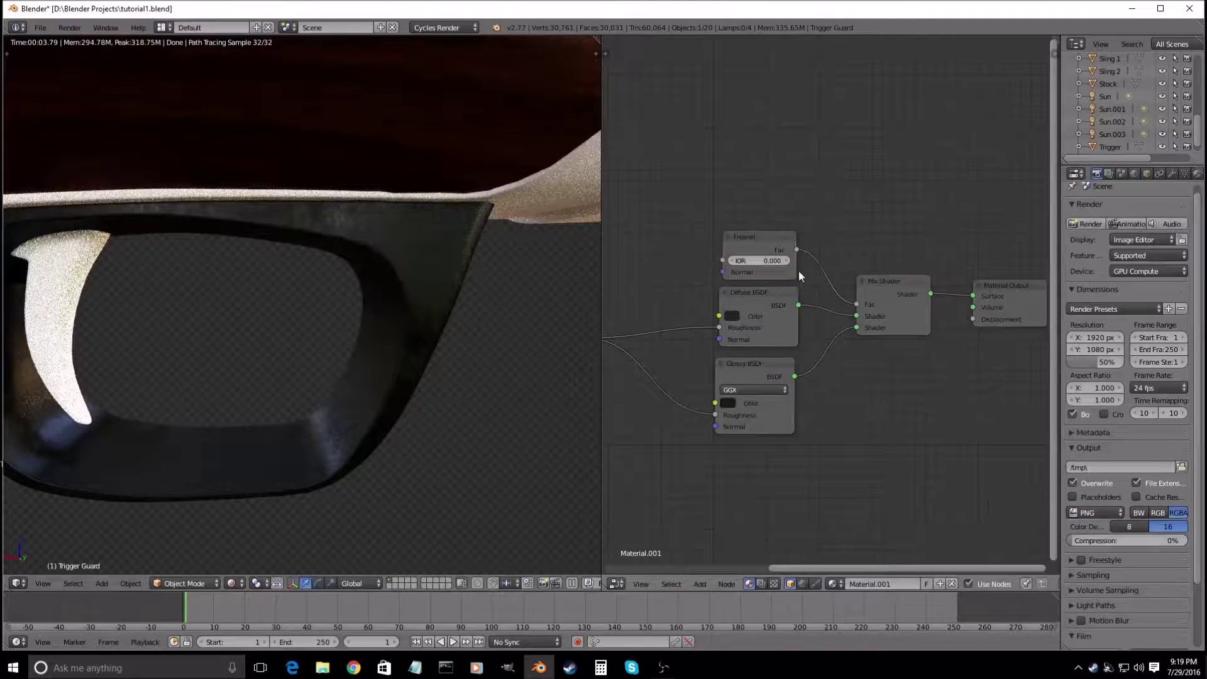
scroll(737, 441, "down", 3)
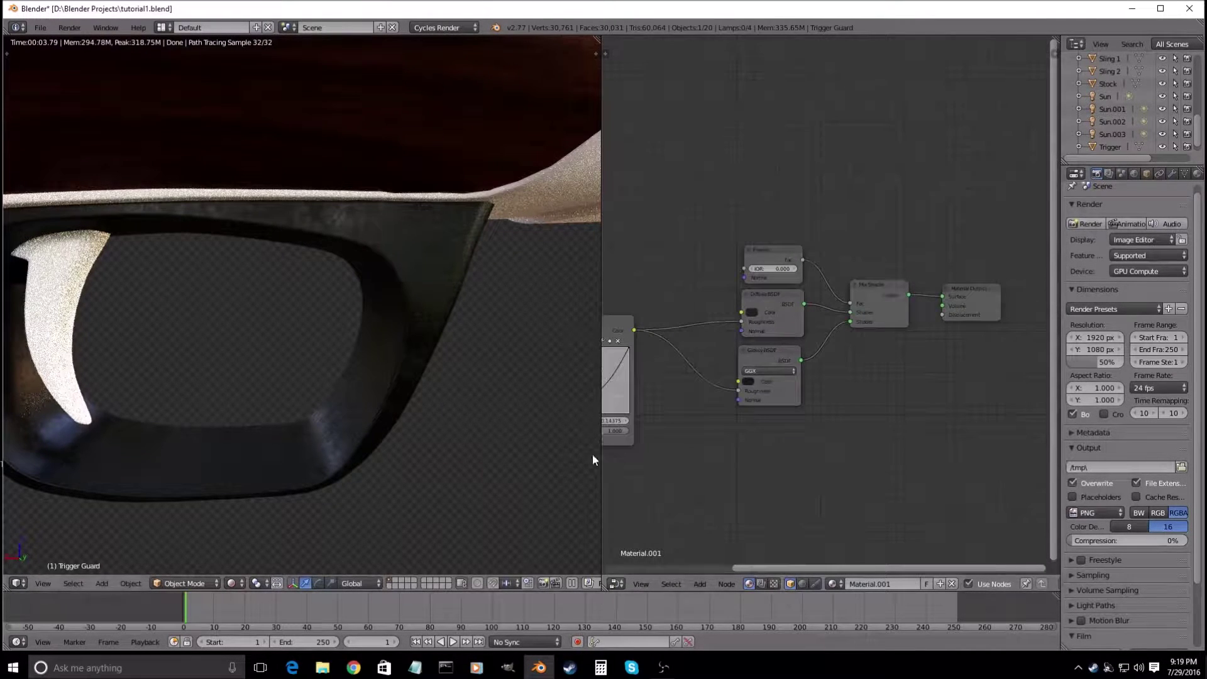
middle_click_drag(740, 383, 866, 375)
scroll(828, 445, "up", 3)
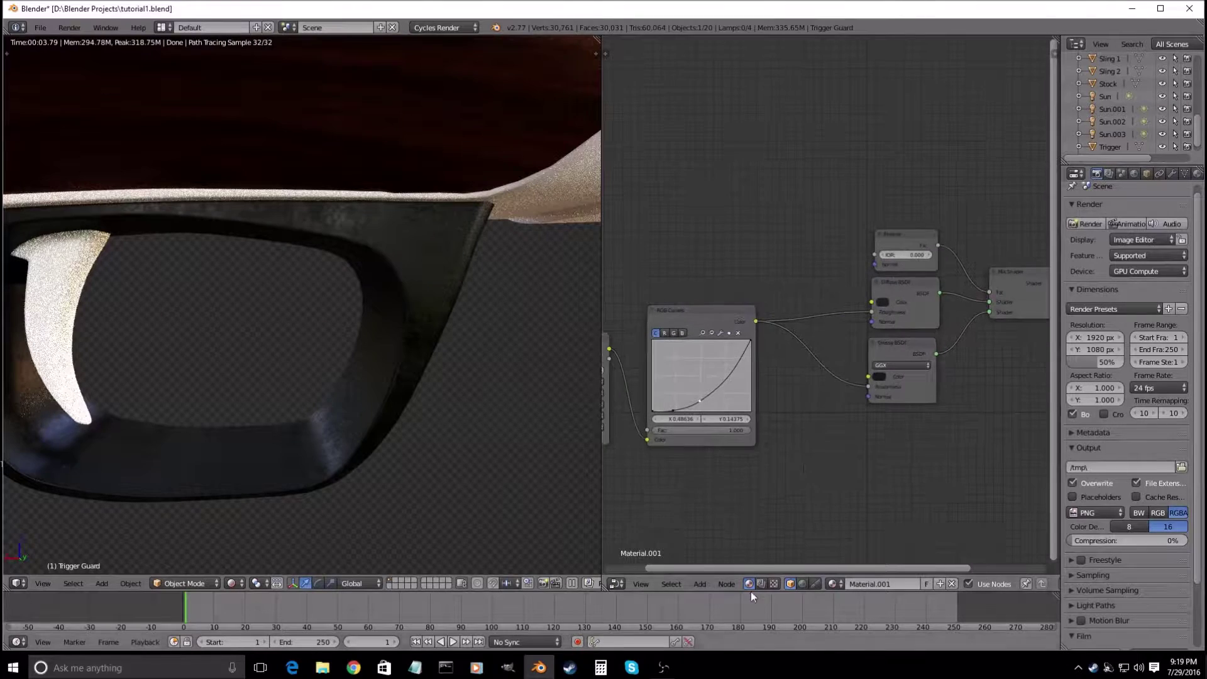
middle_click_drag(824, 425, 915, 380)
scroll(776, 400, "up", 6)
middle_click_drag(754, 408, 793, 369)
scroll(805, 371, "up", 2)
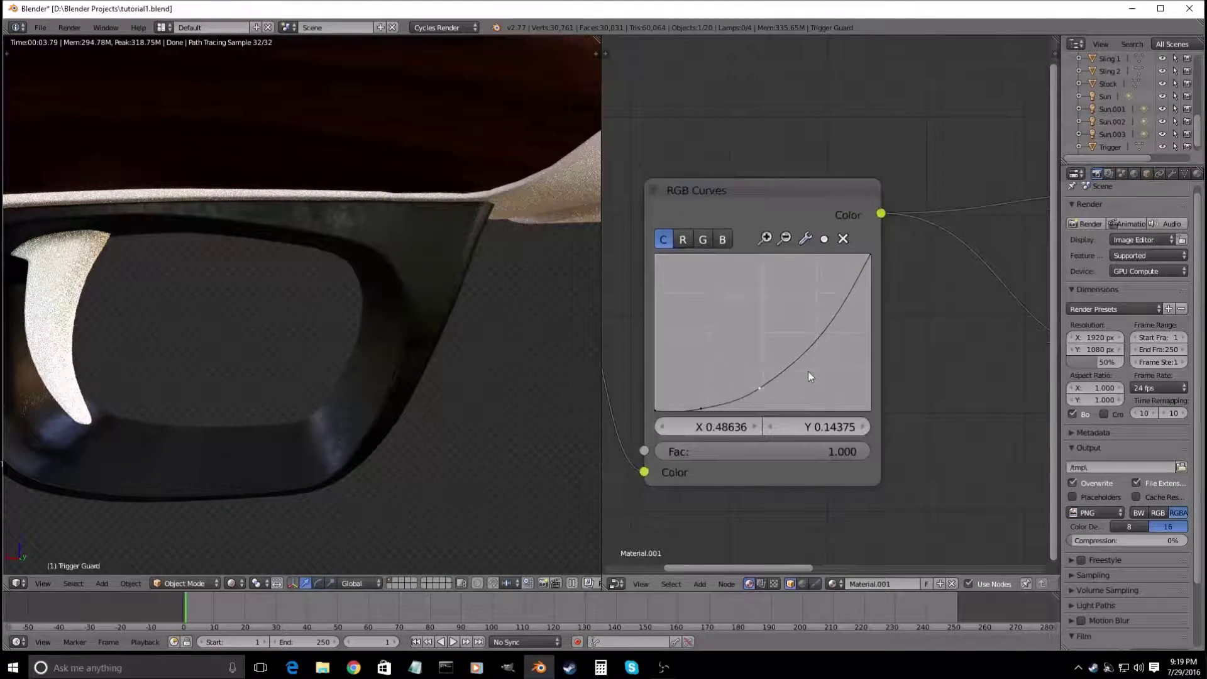
scroll(808, 372, "down", 6)
middle_click_drag(878, 399, 833, 437)
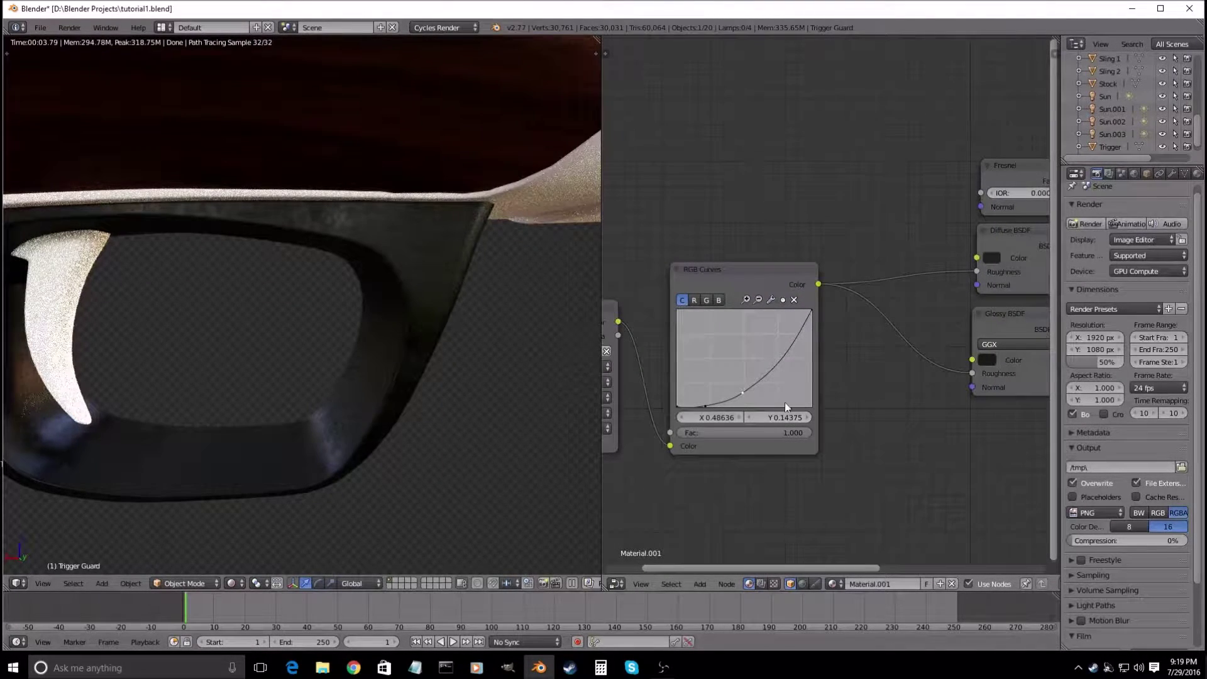
- Examine the rendered trigger guard up close and together with the surrounding rifle parts
scroll(335, 388, "up", 6)
scroll(373, 411, "down", 5)
middle_click_drag(371, 426, 410, 444)
scroll(410, 444, "up", 3)
middle_click_drag(404, 499, 370, 493)
scroll(352, 466, "down", 3)
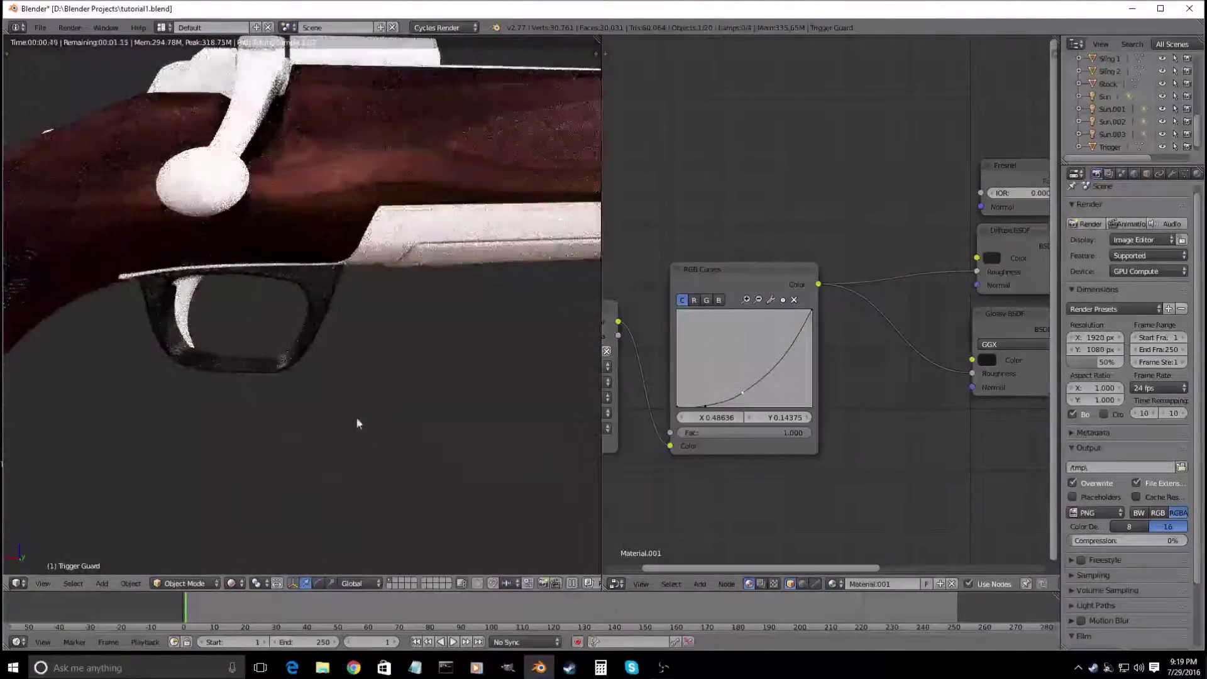
scroll(352, 377, "up", 3)
- Switch the viewport to solid shading, deselect everything and save tutorial1.blend over the existing file
key("z")
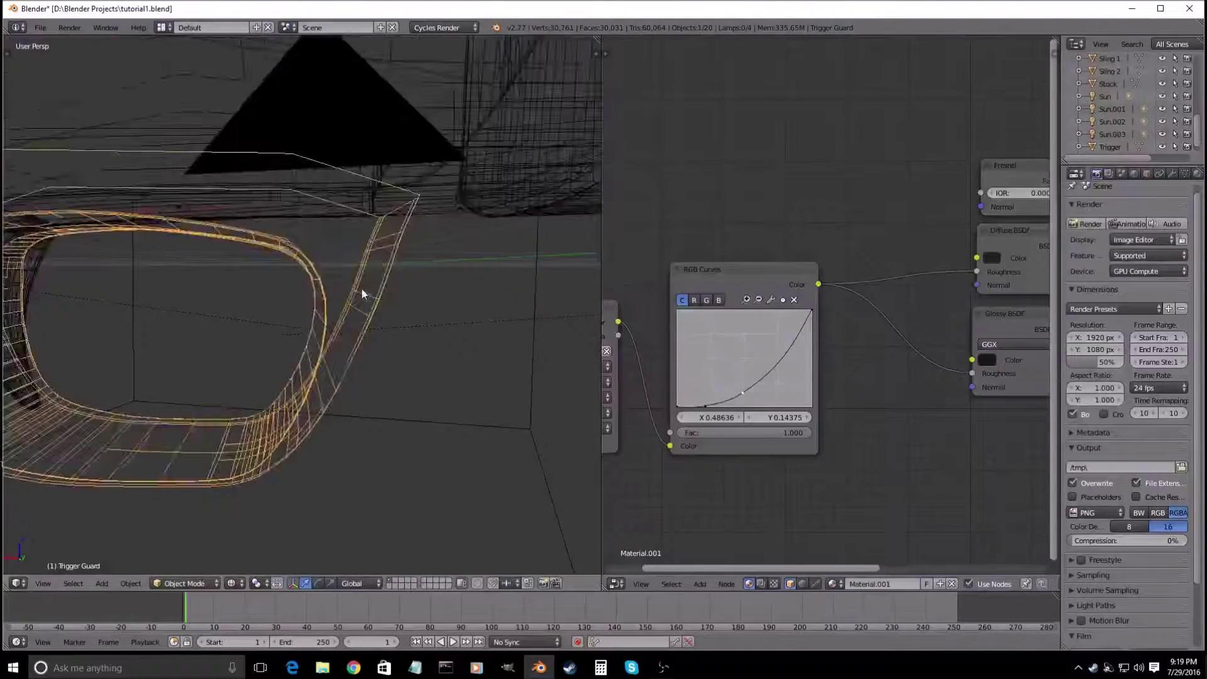
scroll(366, 295, "down", 10)
key("a")
key("z")
middle_click_drag(383, 305, 356, 336)
scroll(356, 336, "up", 2)
key("ctrl+s")
left_click(356, 338)
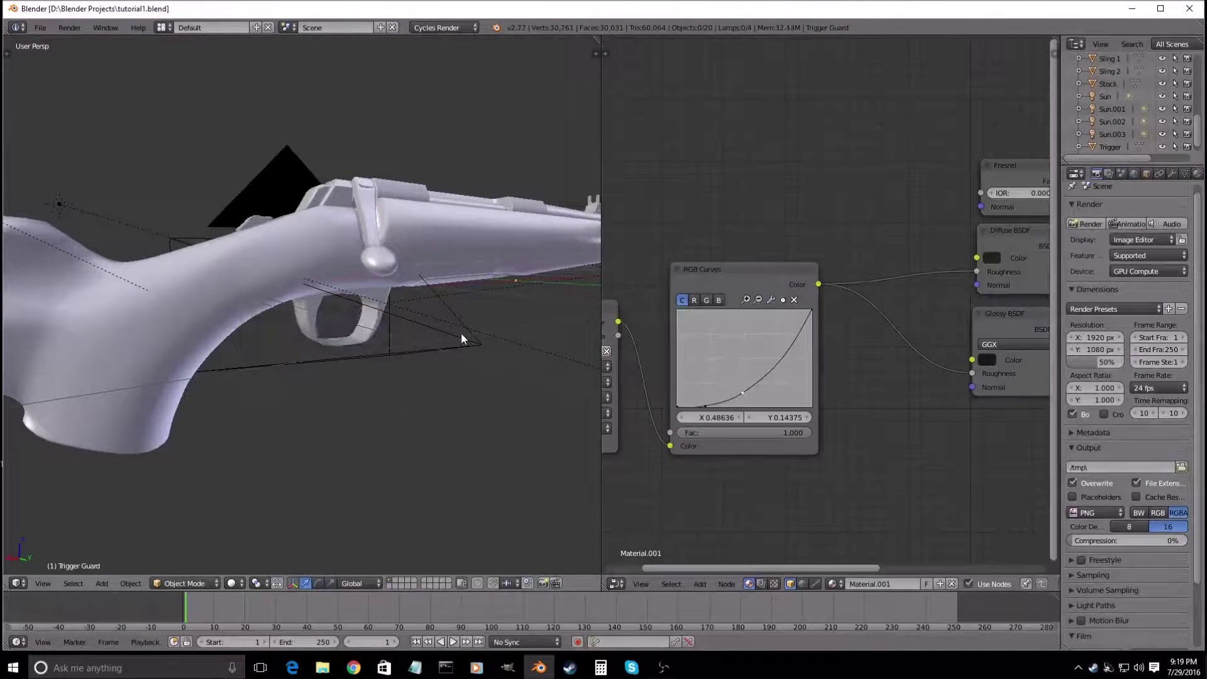
- Hide the camera object in the viewport
right_click(462, 335)
key("h")
middle_click_drag(449, 345, 408, 355)
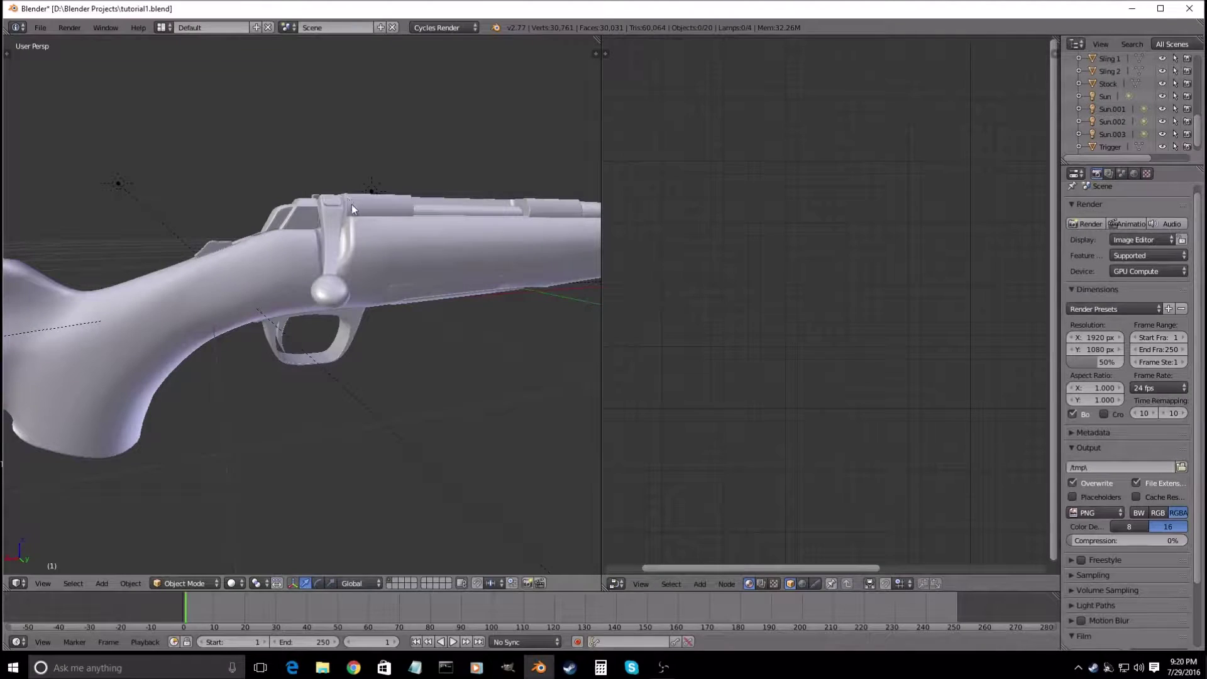
- Select the trigger with the help of the rendered preview and assign it the existing Material.001 in solid shading
middle_click_drag(335, 265, 349, 290)
key("shift+z")
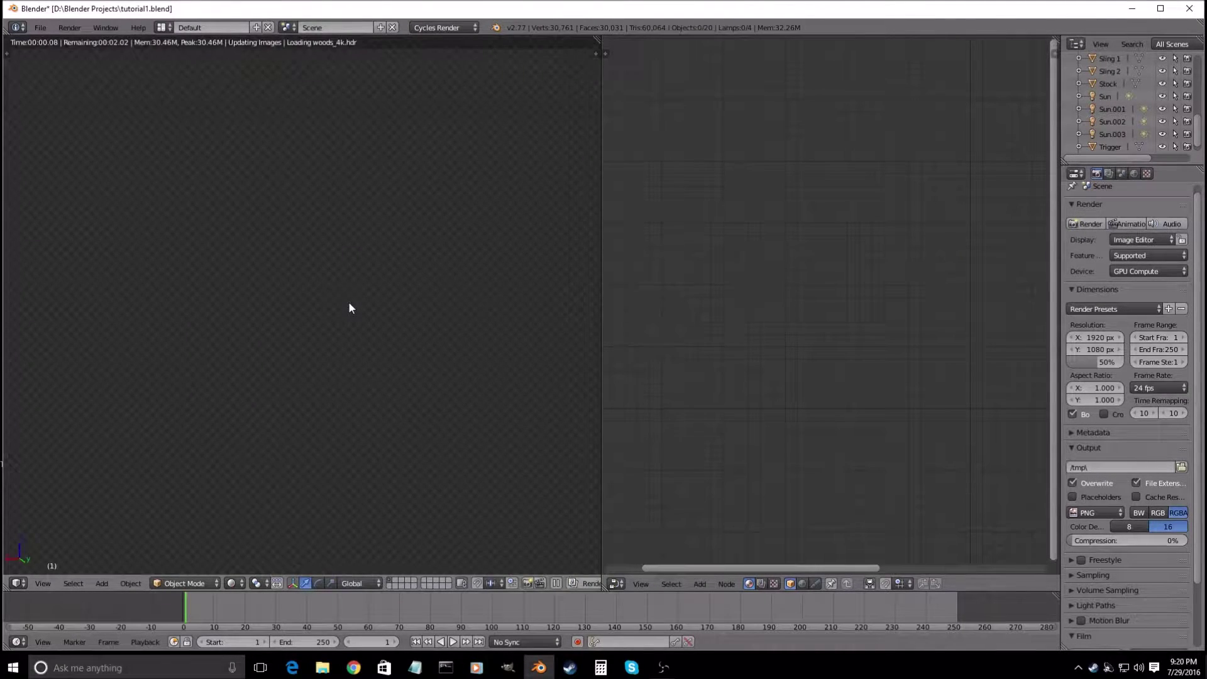
middle_click_drag(369, 343, 344, 349)
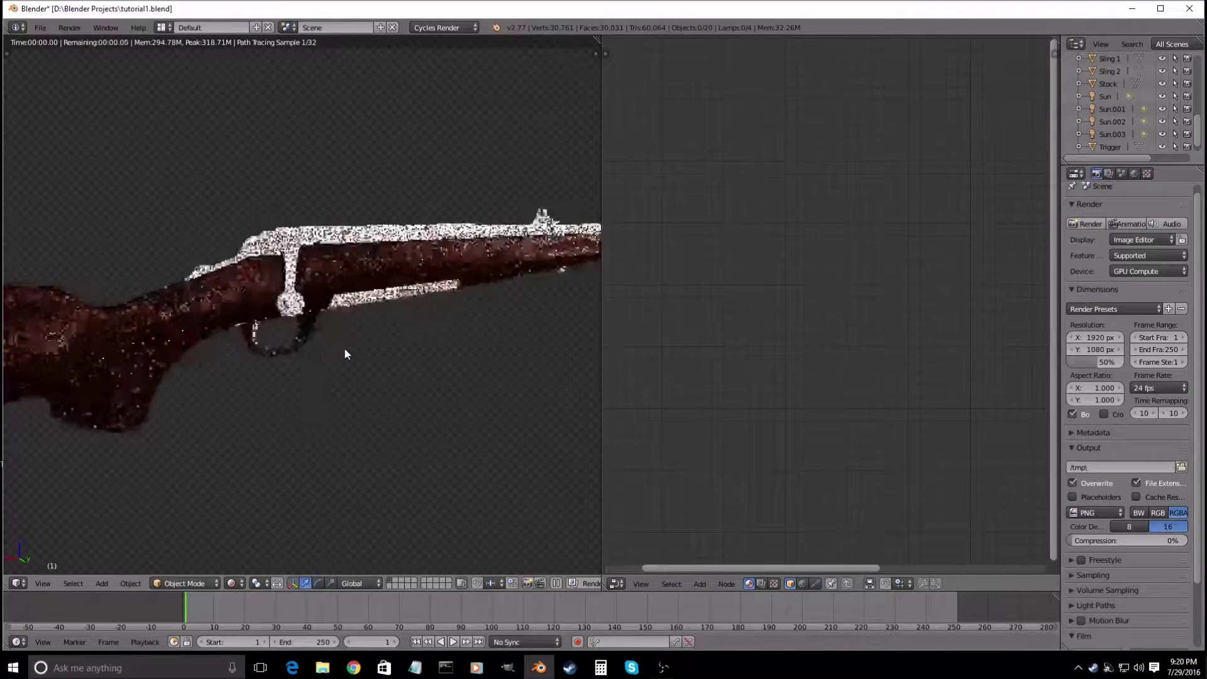
scroll(344, 349, "up", 3)
right_click(217, 353)
key("shift+z")
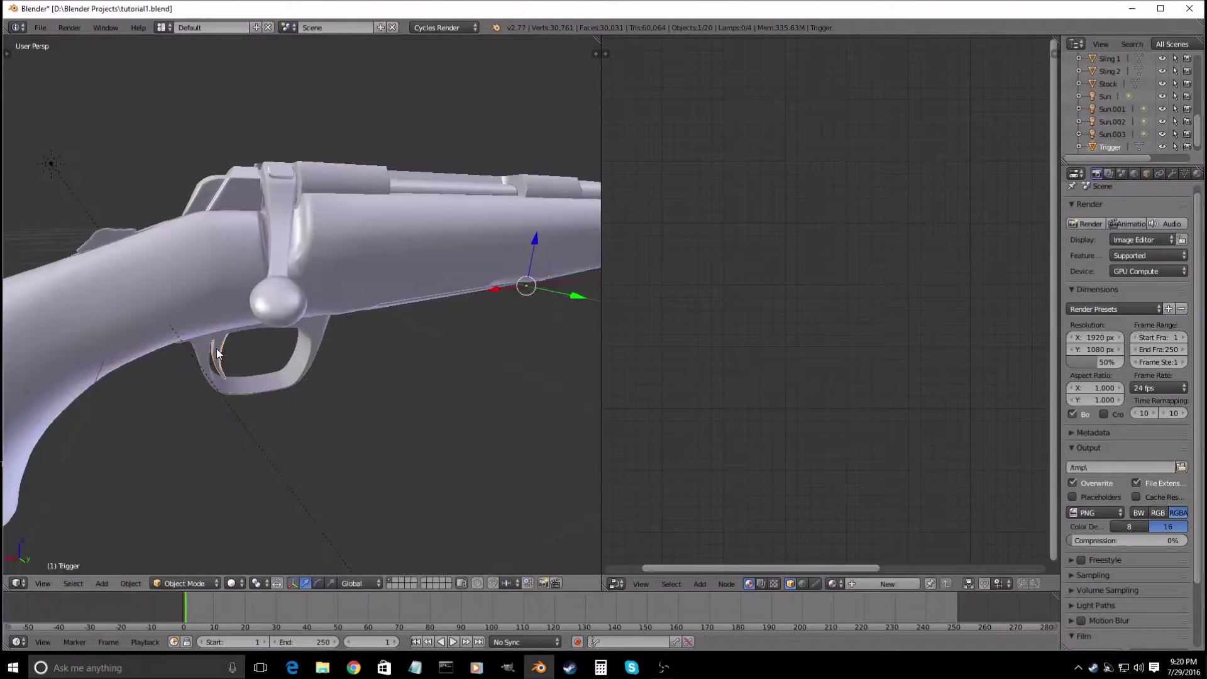
left_click(833, 584)
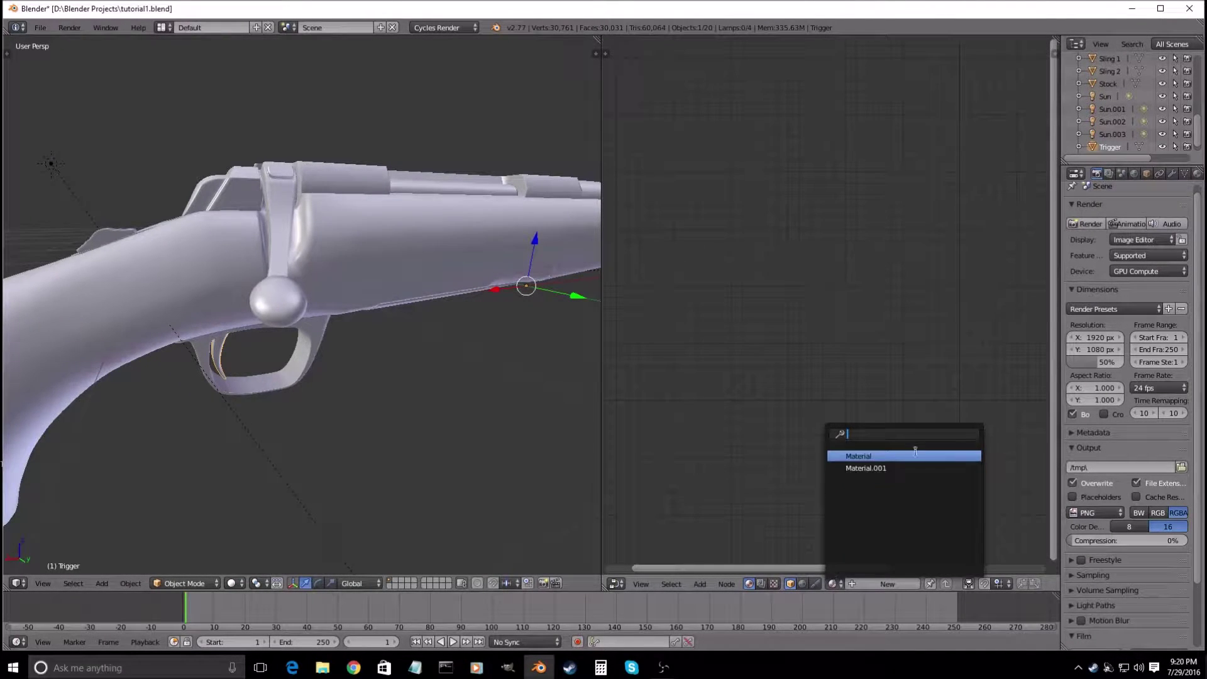
left_click(883, 455)
left_click(834, 584)
left_click(888, 462)
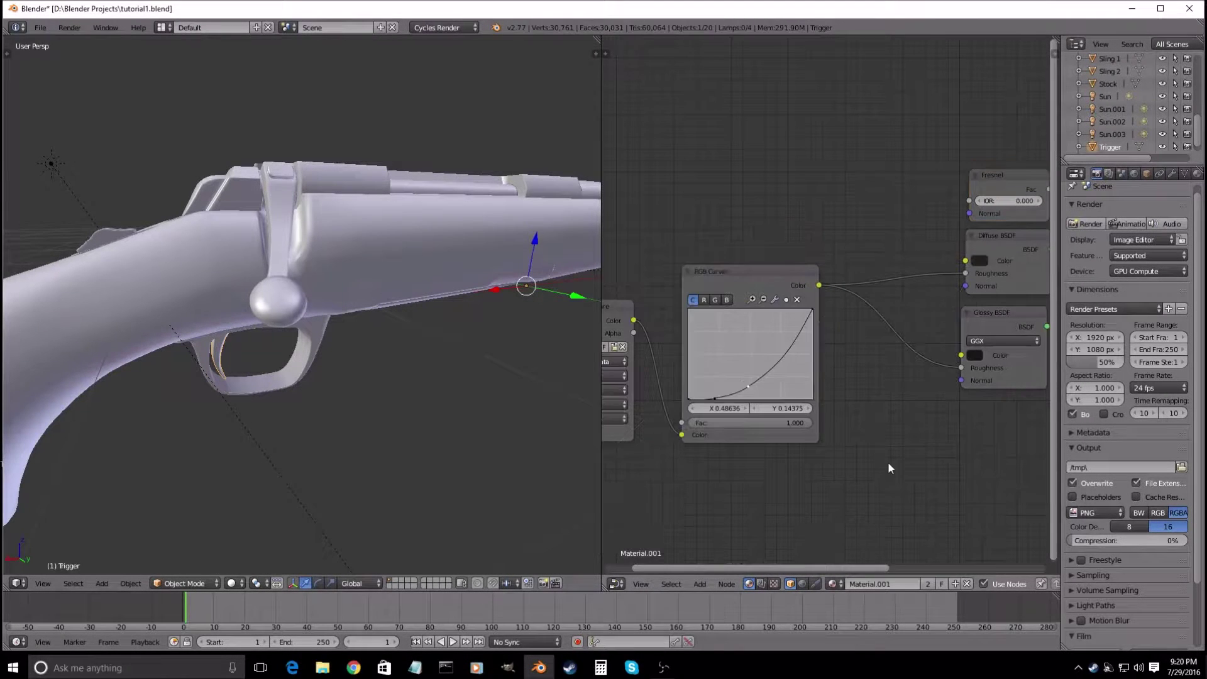
- Rename the trigger's Material.001 to Metal and widen the properties area so the material name is readable
left_click(1173, 175)
left_click(1196, 174)
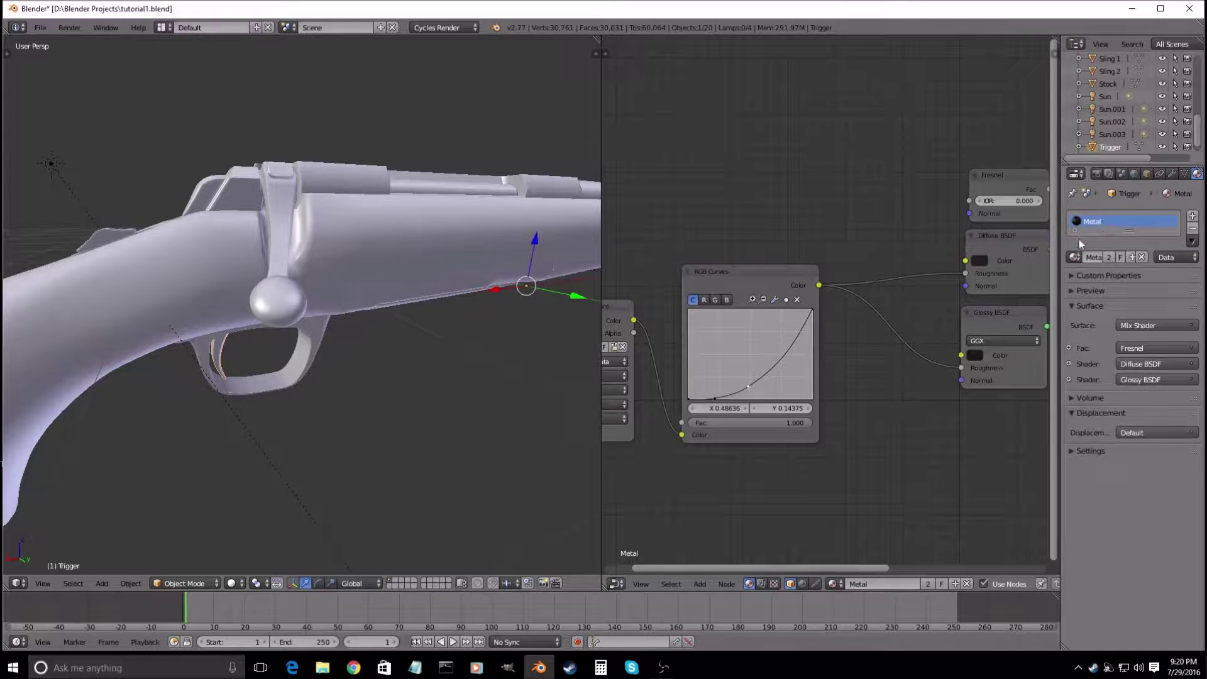
left_click_drag(1062, 250, 1029, 252)
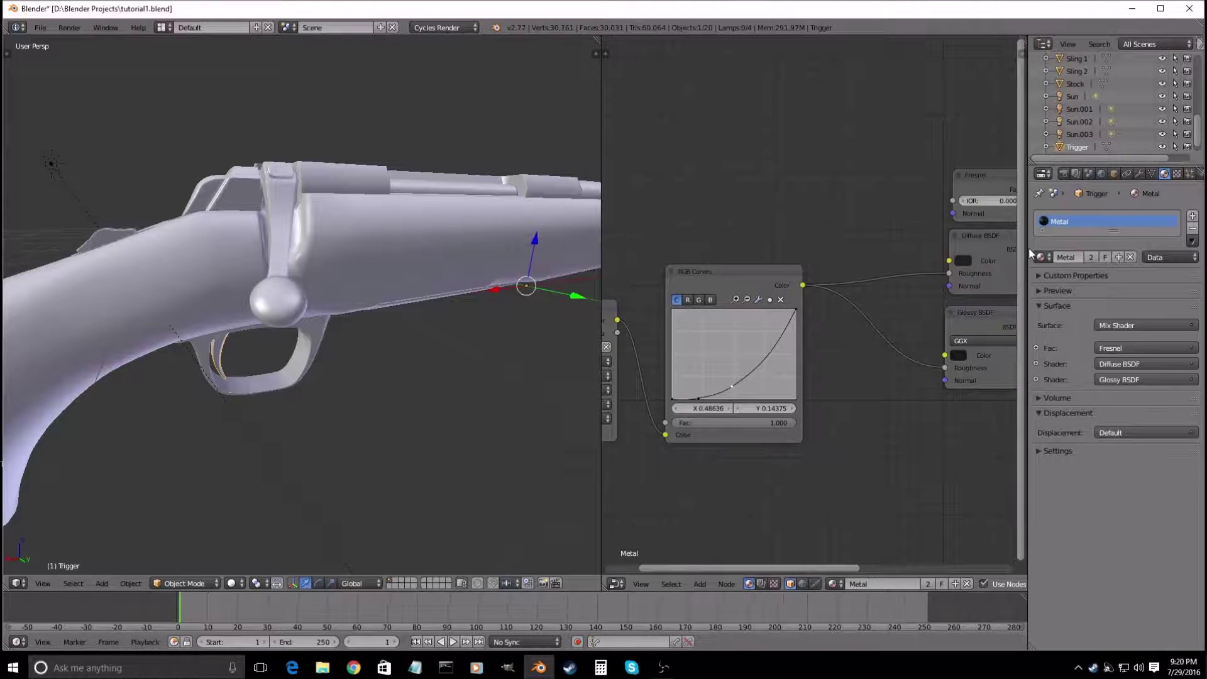
- Select the rifle body, rename its material to Wood and clear the selection
right_click(224, 384)
right_click(315, 295)
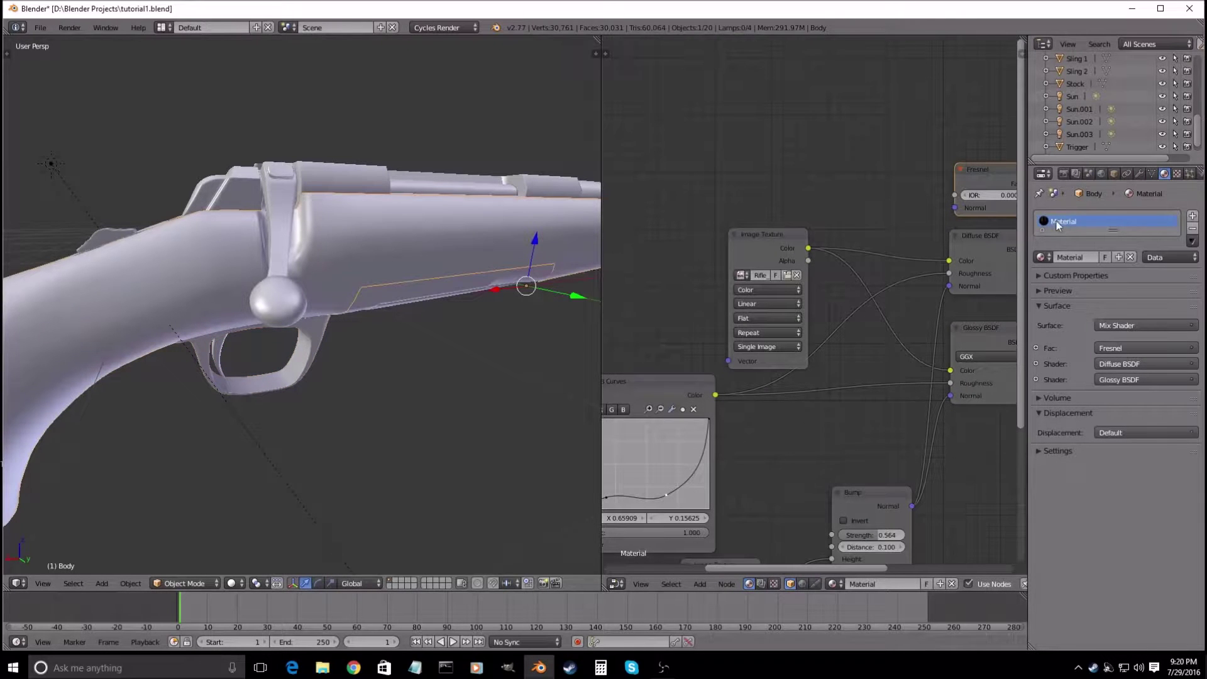
left_click(1019, 204)
key("a")
- Select the trigger in the rendered preview and show it up close through the camera
key("shift+z")
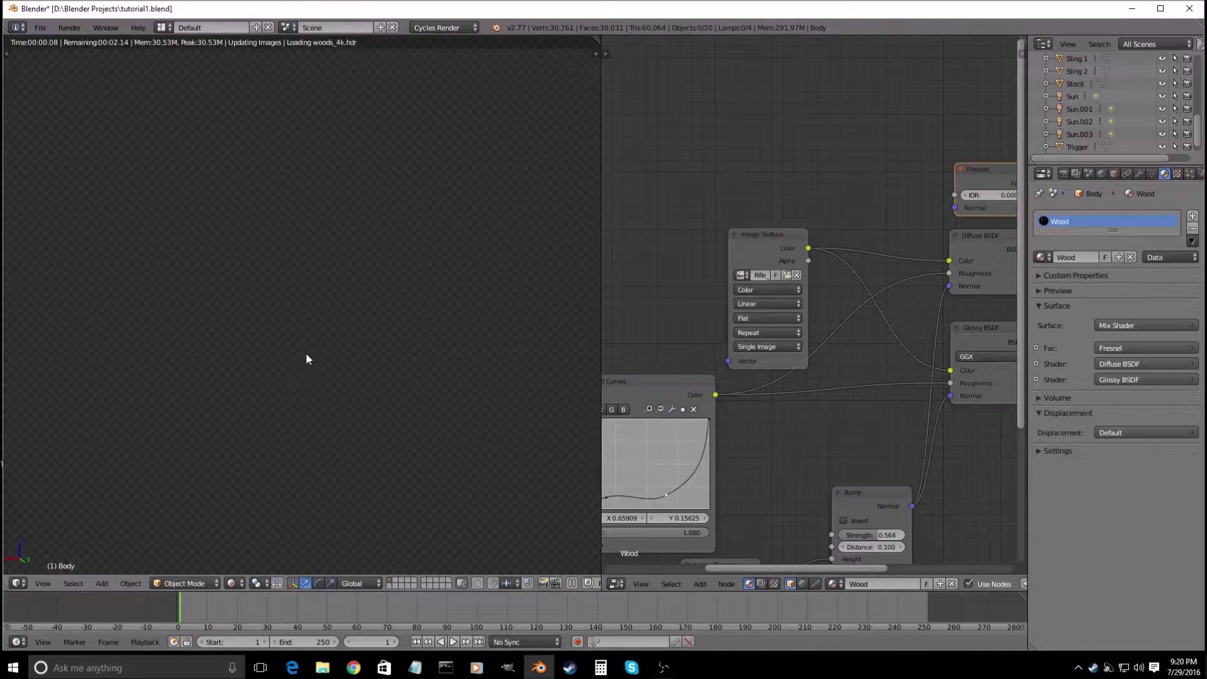
right_click(226, 355)
middle_click_drag(228, 349, 299, 304)
key("KP_0")
scroll(205, 313, "up", 5)
scroll(299, 305, "up", 6)
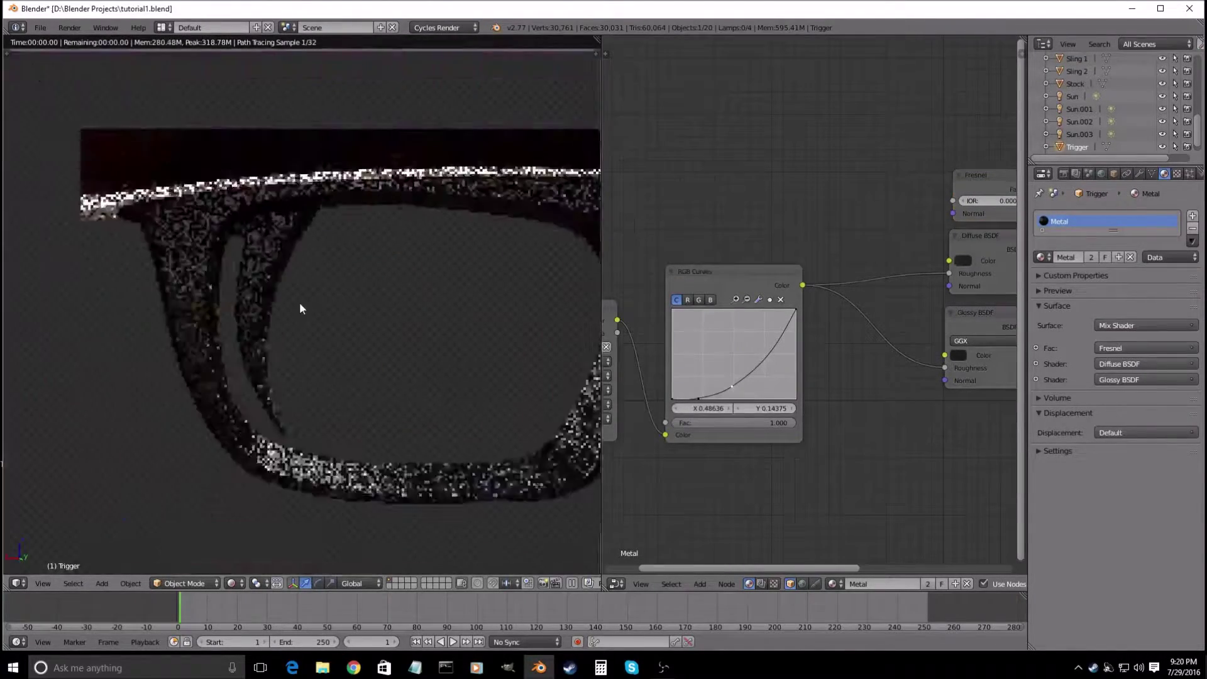
- Lighten the neutral gray Diffuse BSDF color of the Metal material
middle_click_drag(805, 345, 642, 395)
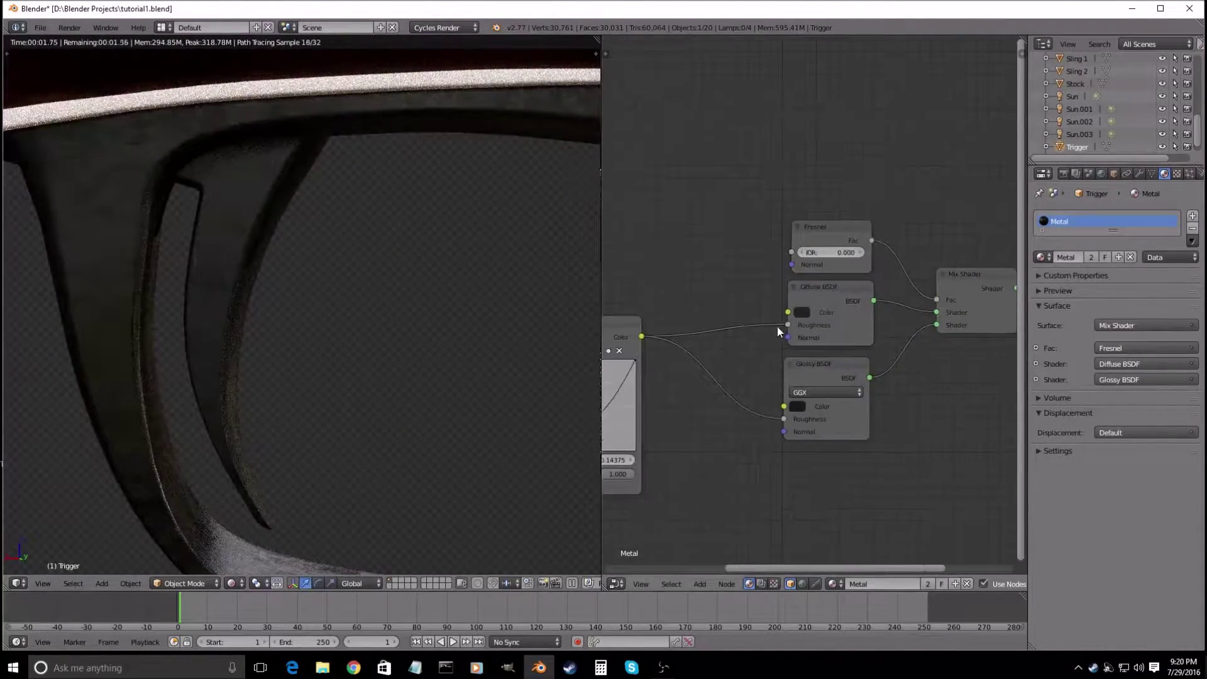
scroll(767, 318, "up", 3)
left_click(796, 316)
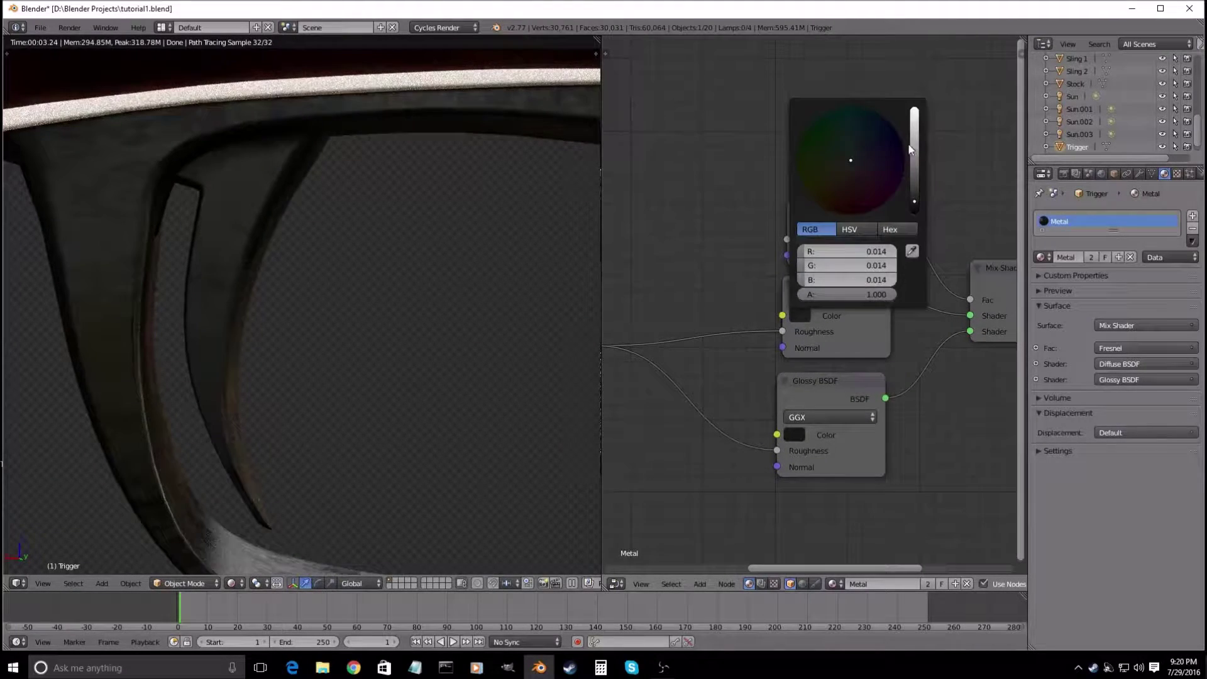
left_click_drag(914, 202, 915, 190)
- Try a lighter, yellow-tinted Glossy BSDF color on the Metal material and inspect the trigger and guard
left_click(798, 434)
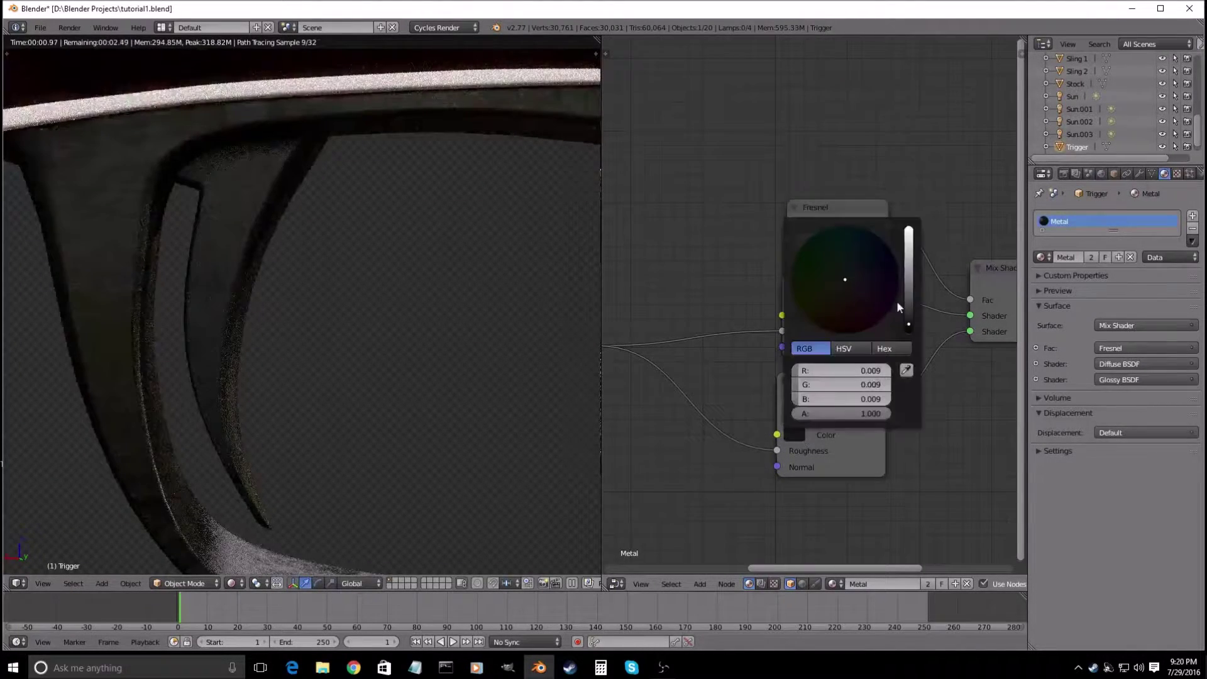
mouse_move(908, 324)
left_mouse_down()
mouse_move(908, 299)
mouse_move(826, 293)
left_mouse_up()
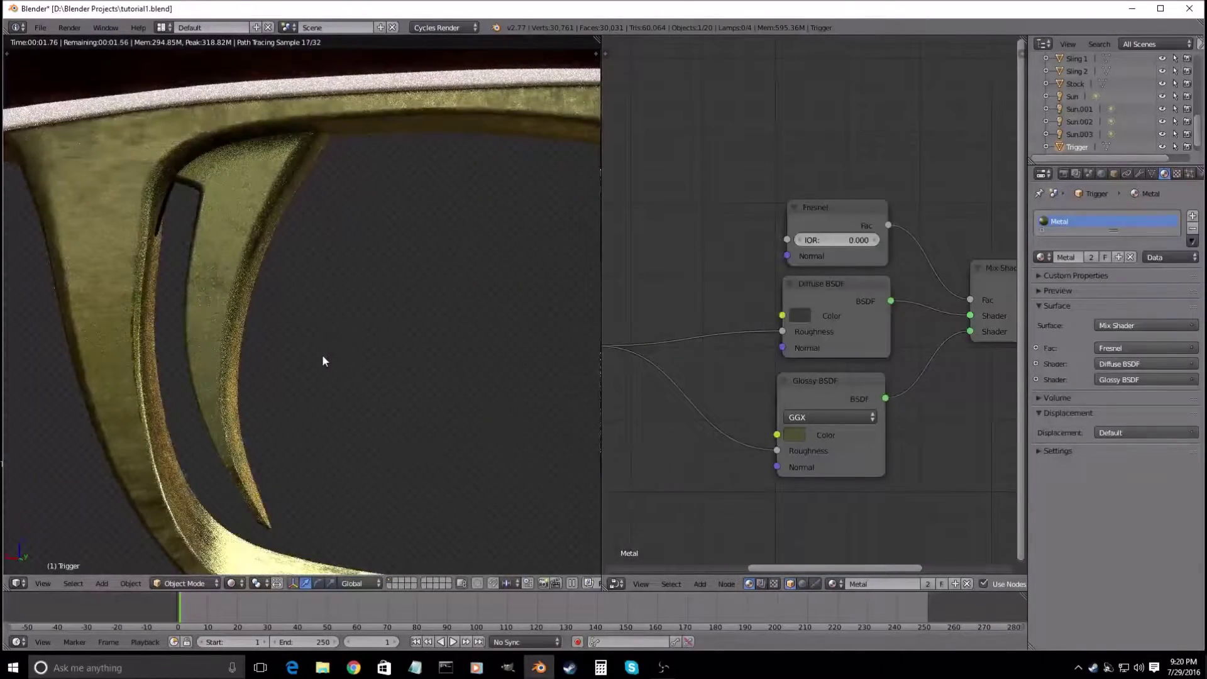
scroll(276, 315, "down", 3)
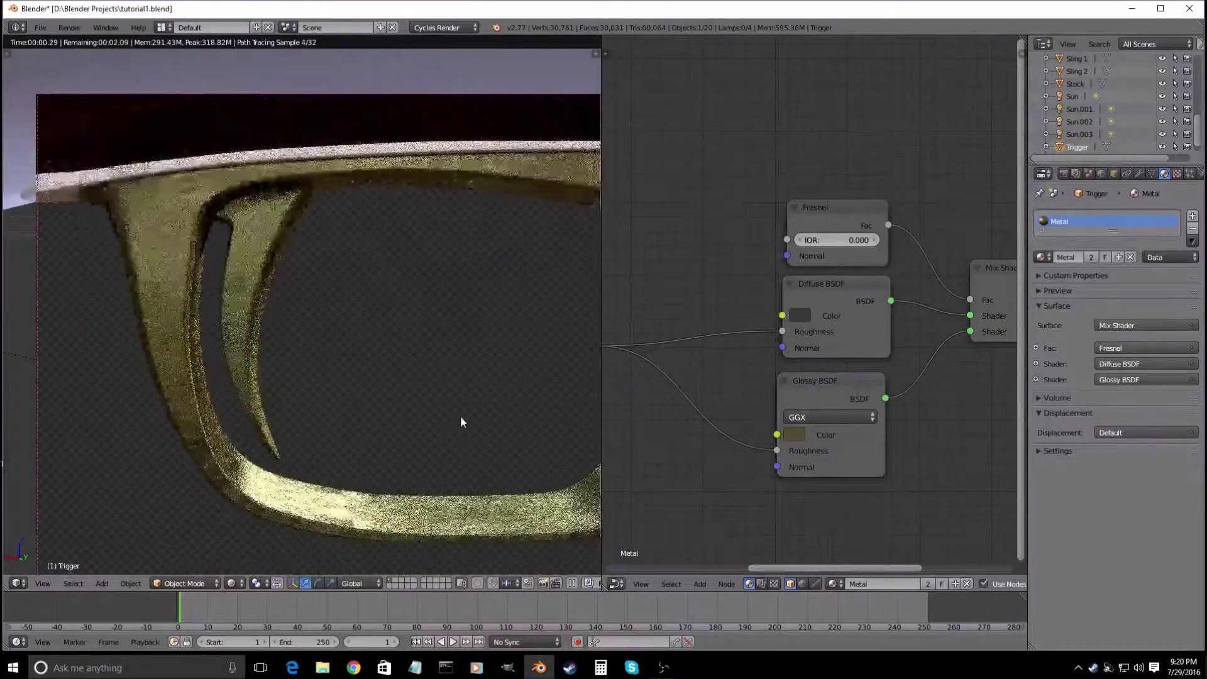
scroll(463, 408, "down", 2)
scroll(463, 408, "down", 2)
scroll(463, 409, "up", 1)
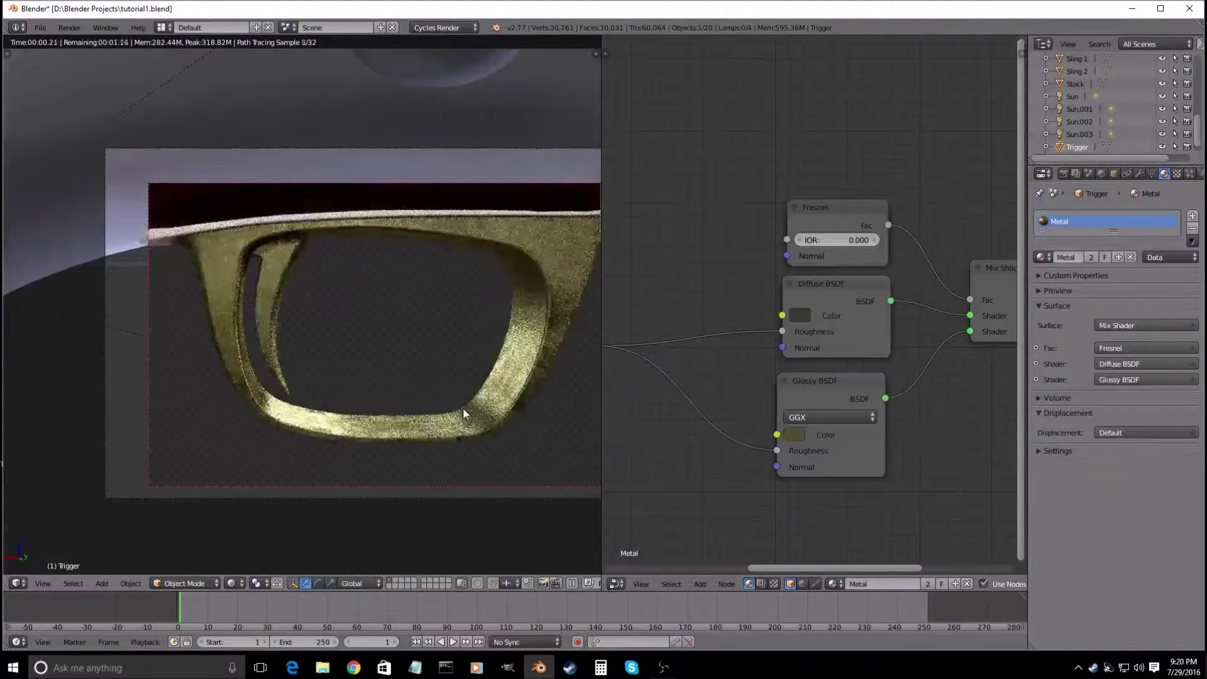
- Undo the Glossy BSDF tint and brightness changes on the Metal material
key("ctrl+z")
key("ctrl+z")
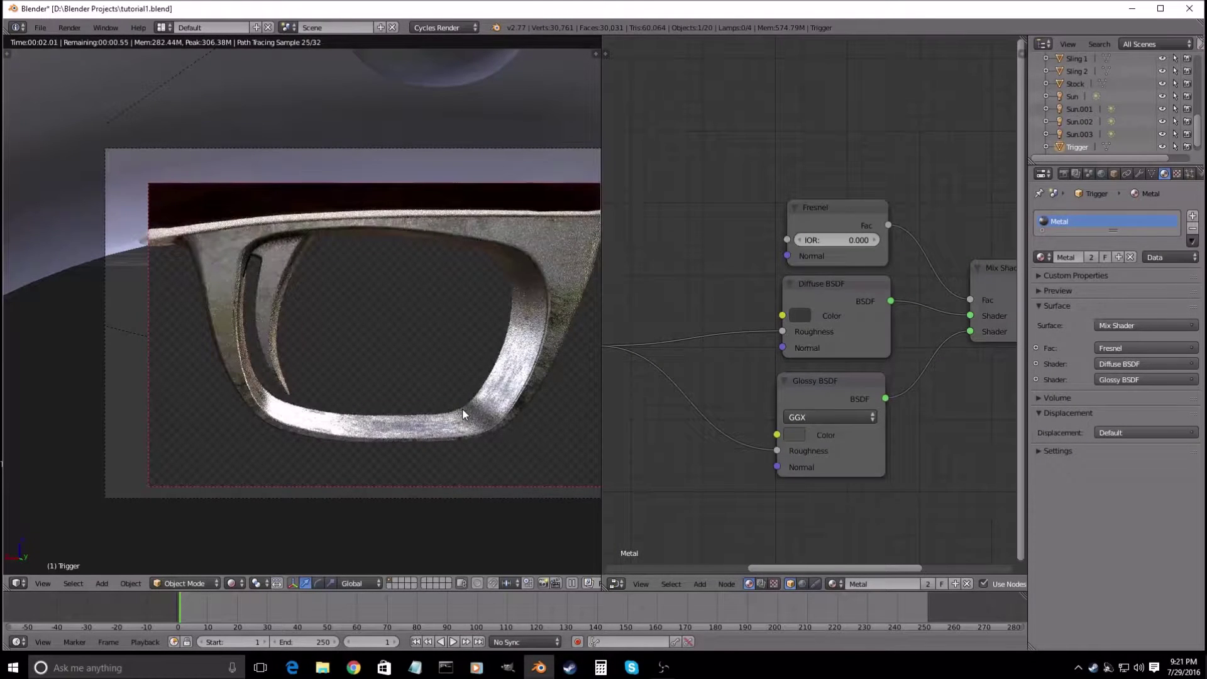
key("ctrl+z")
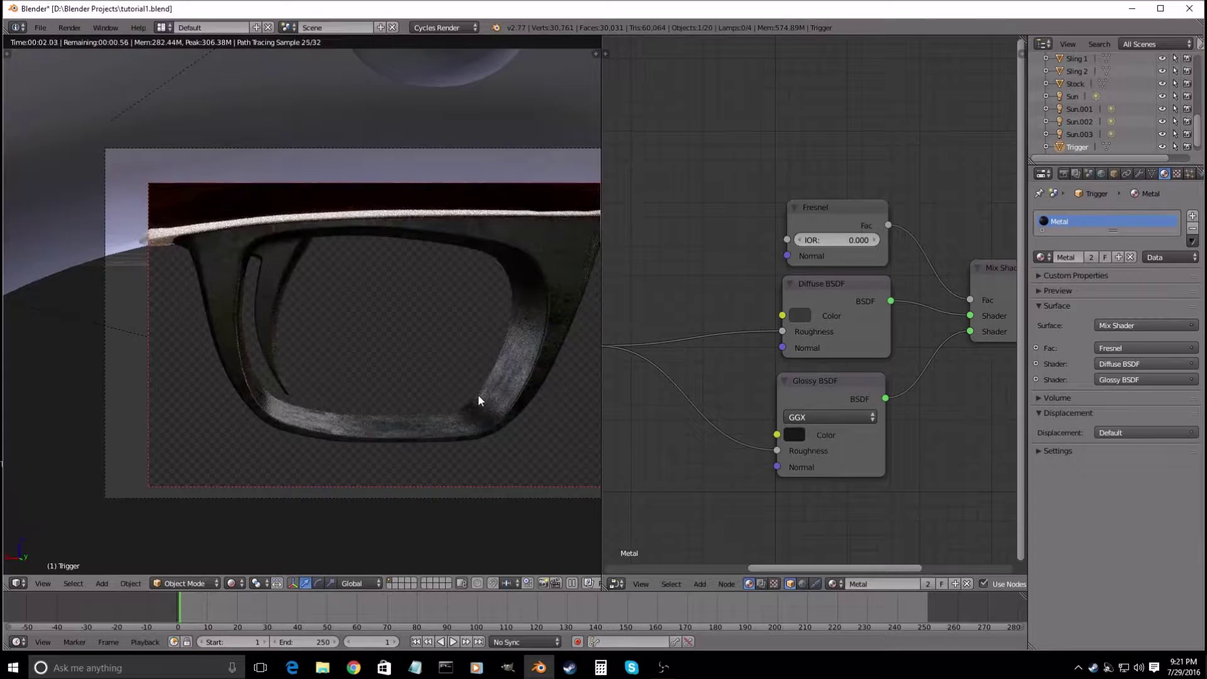
- Make a single-user copy of the trigger's Metal material, name it Trigger and return to the rendered preview
key("shift+z")
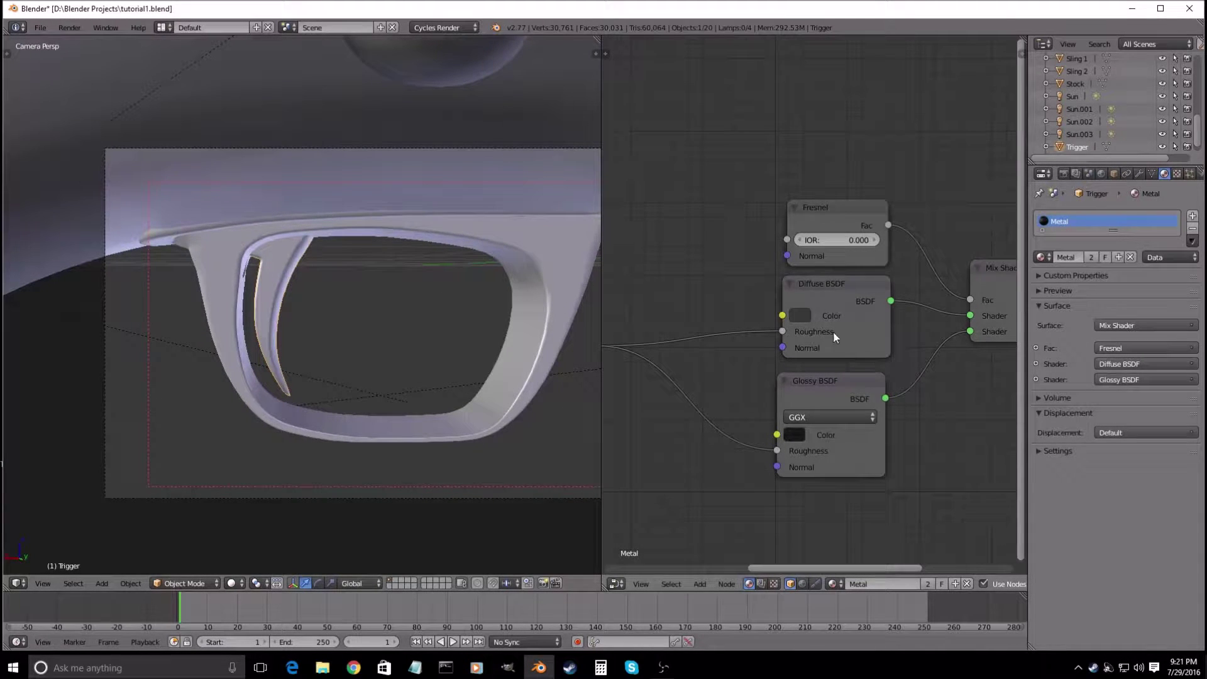
left_click(1092, 257)
left_click(1090, 219)
type("Trigger")
key("Return")
key("shift+z")
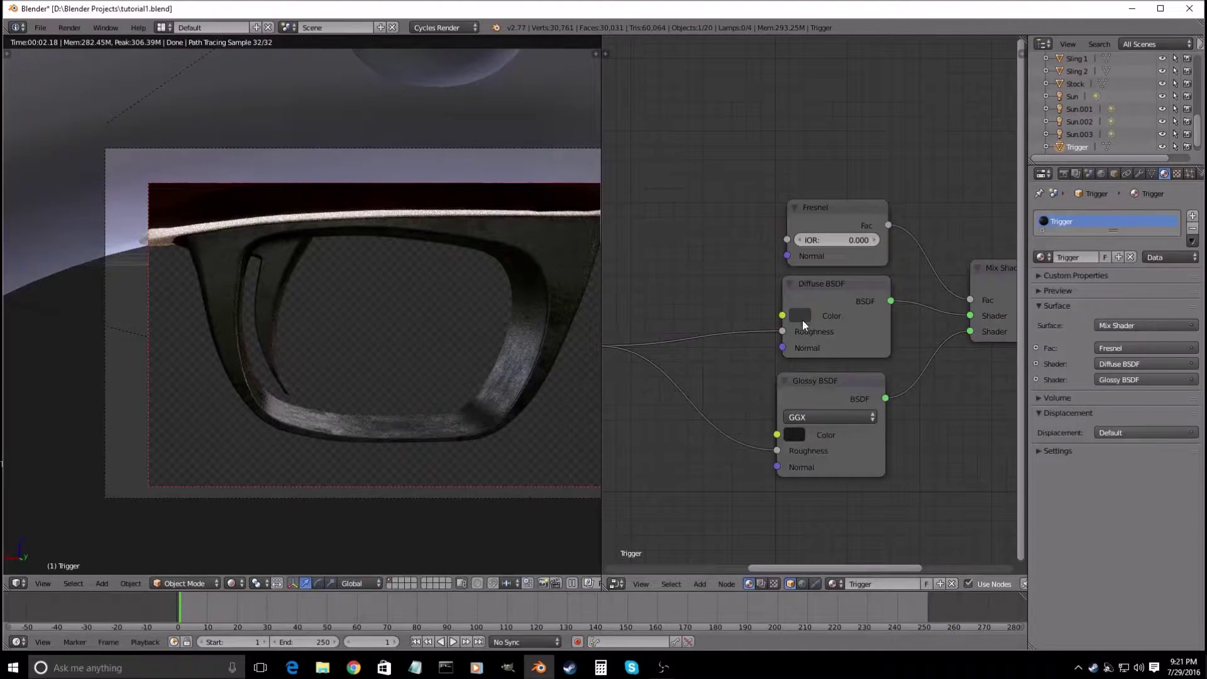
- Set the Trigger material's Diffuse color to RGB 0.125 each and its Glossy color to R 0.146, G 0.137, B 0.062
left_click(799, 315)
left_click_drag(910, 191, 916, 176)
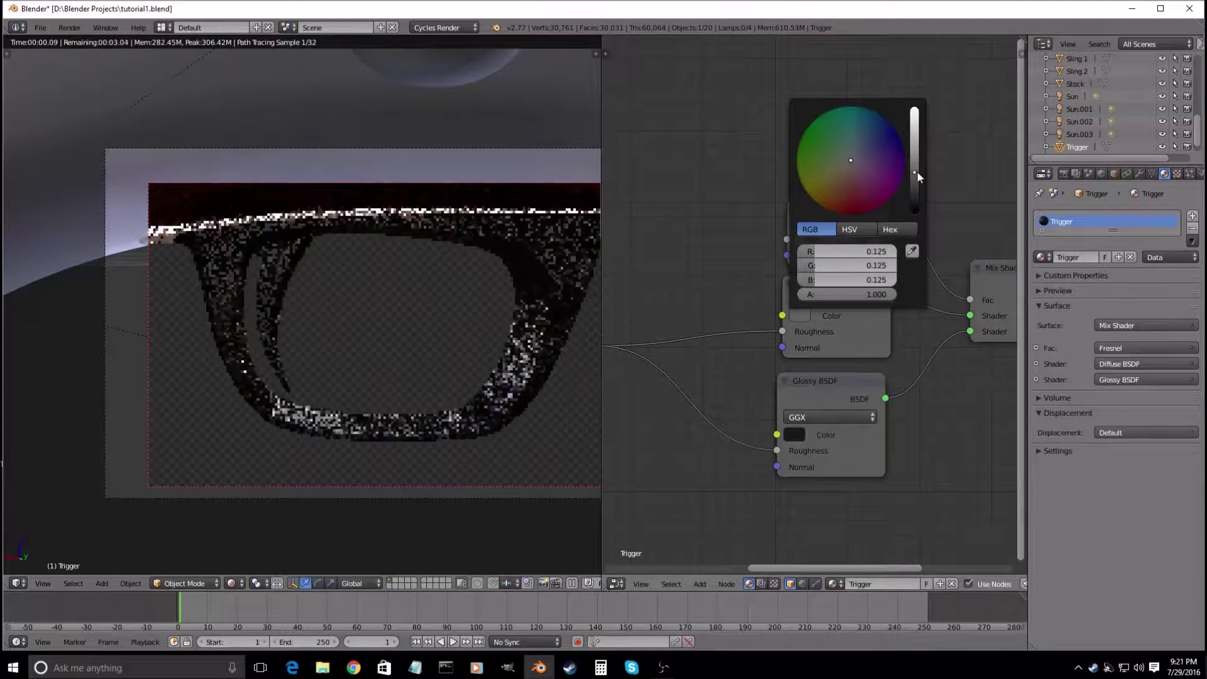
left_click(794, 435)
left_click_drag(908, 302, 834, 290)
left_click(830, 290)
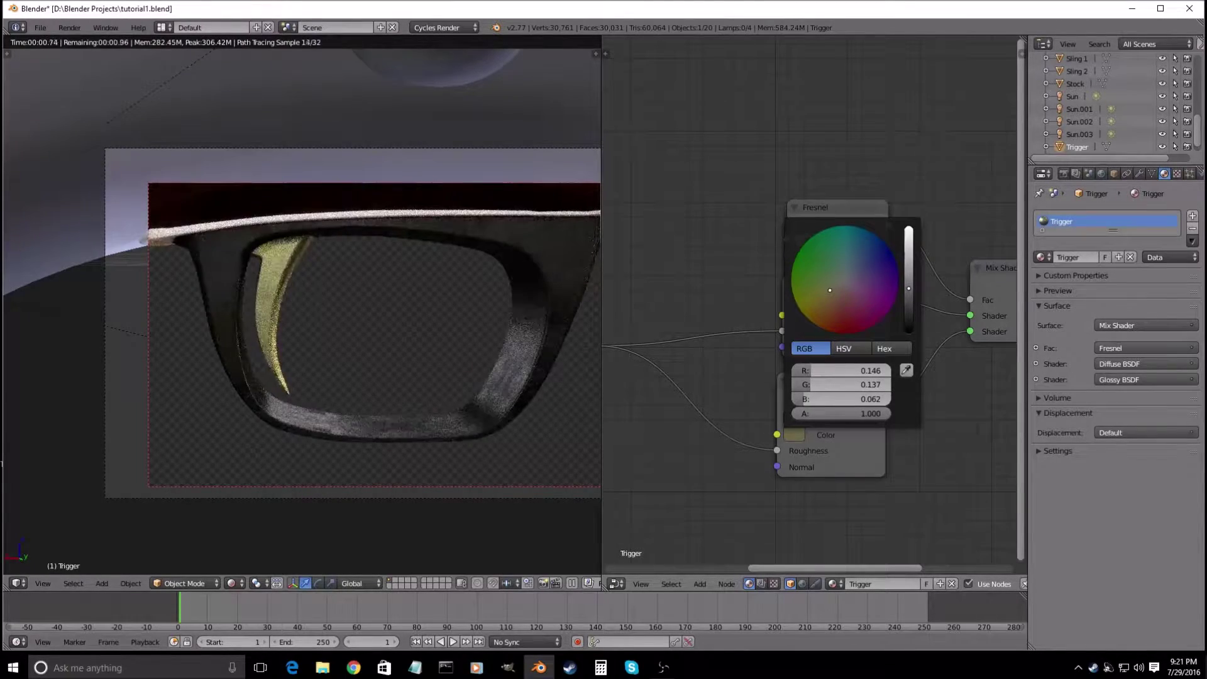
middle_click_drag(431, 342, 428, 357)
scroll(340, 416, "down", 4)
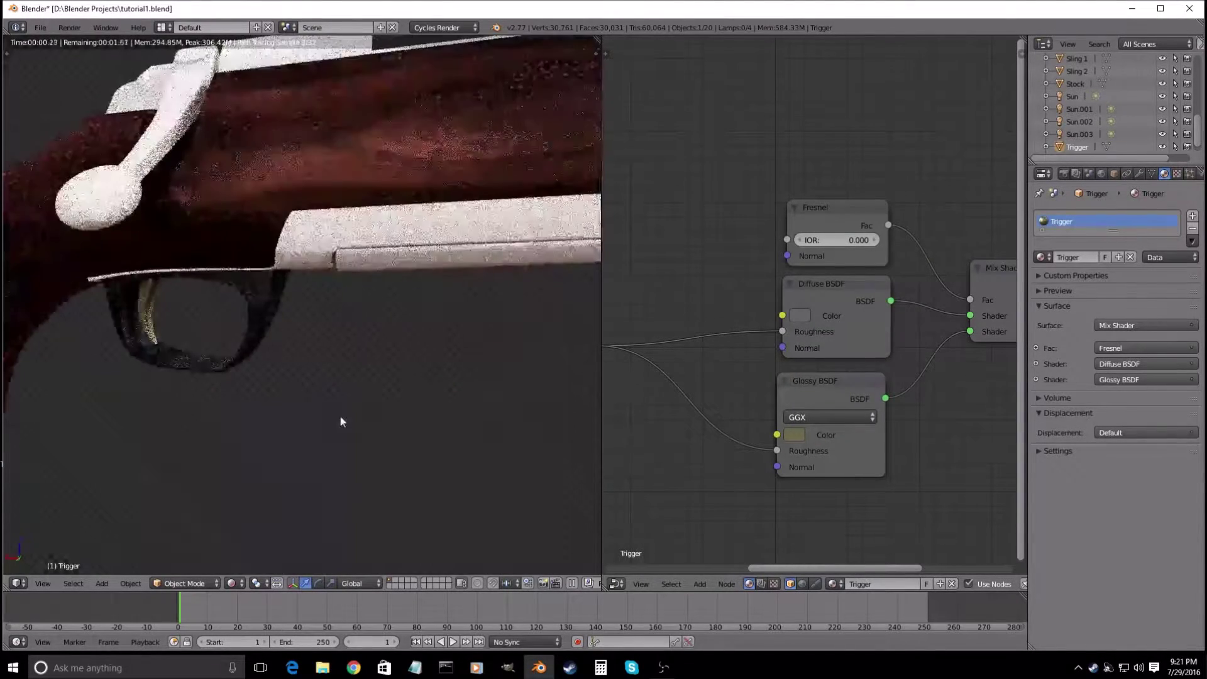
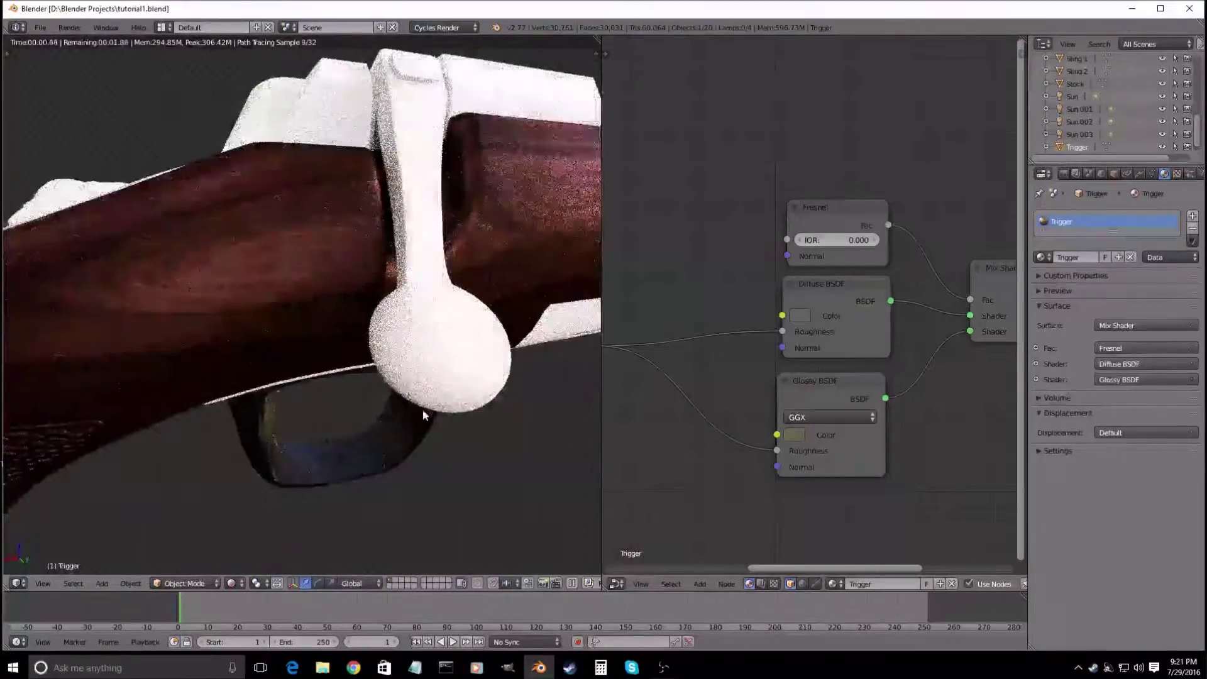
- Assign the existing Metal material to the Mag Holder and return to the rendered preview
right_click(508, 111)
scroll(503, 131, "down", 5)
middle_click_drag(504, 131, 490, 194)
middle_click_drag(440, 289, 414, 262)
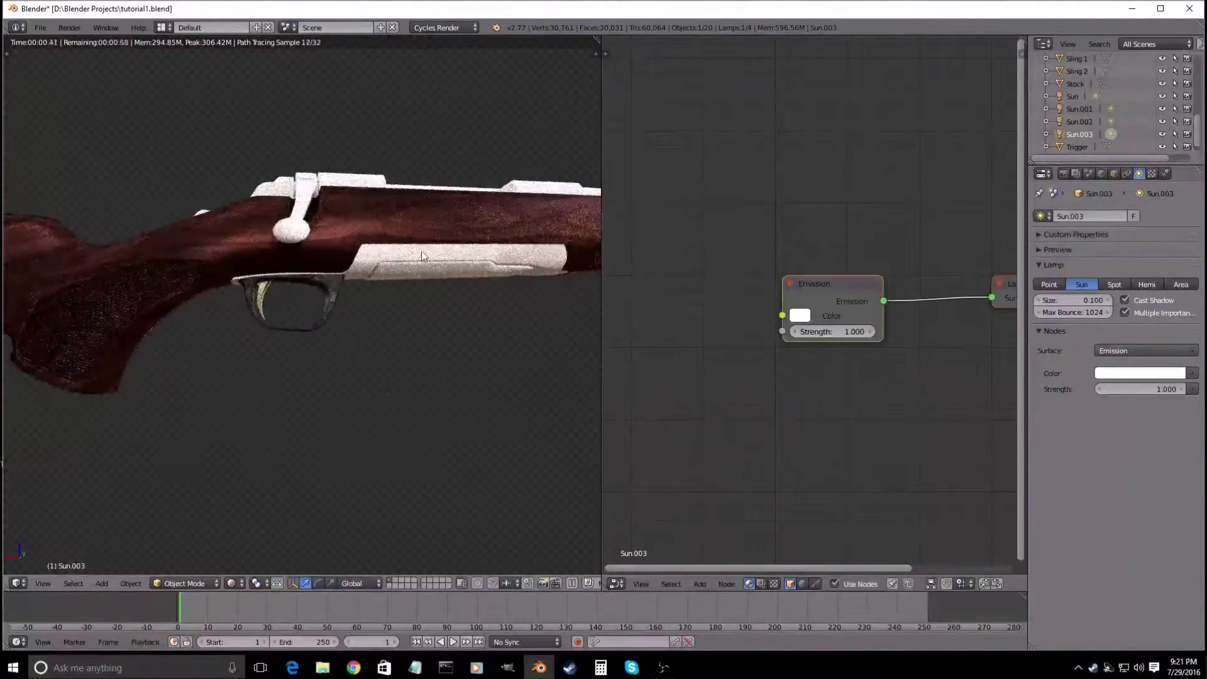
right_click(422, 252)
key("shift+z")
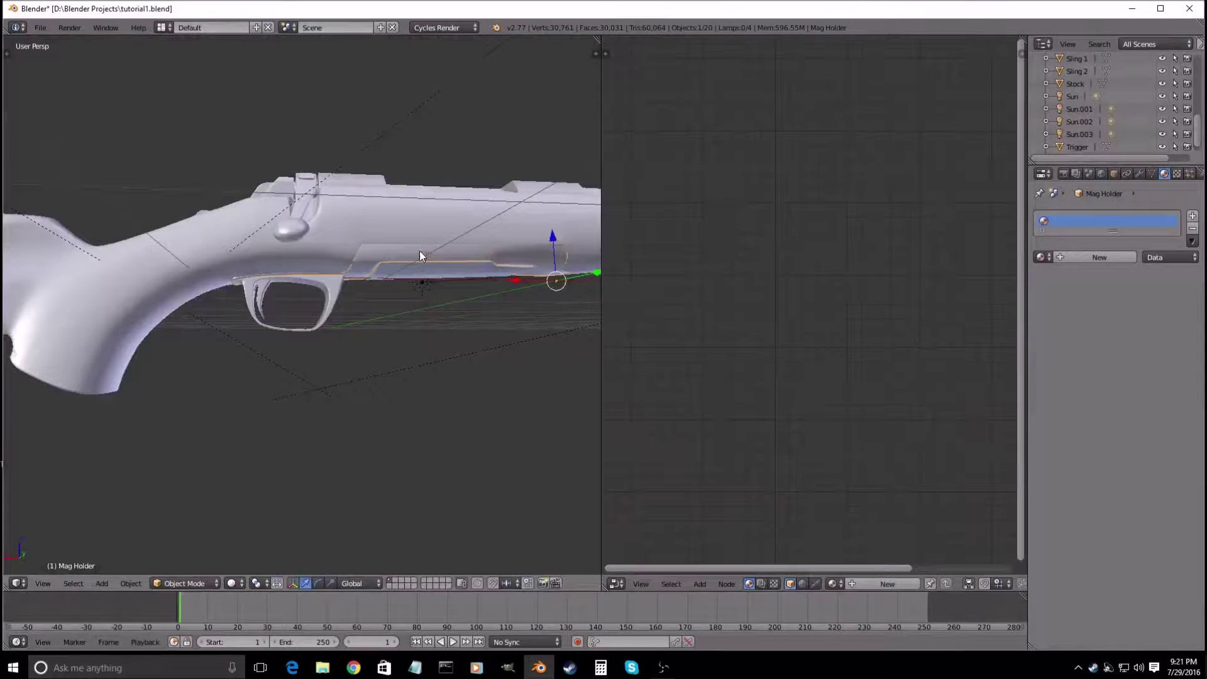
left_click(1041, 257)
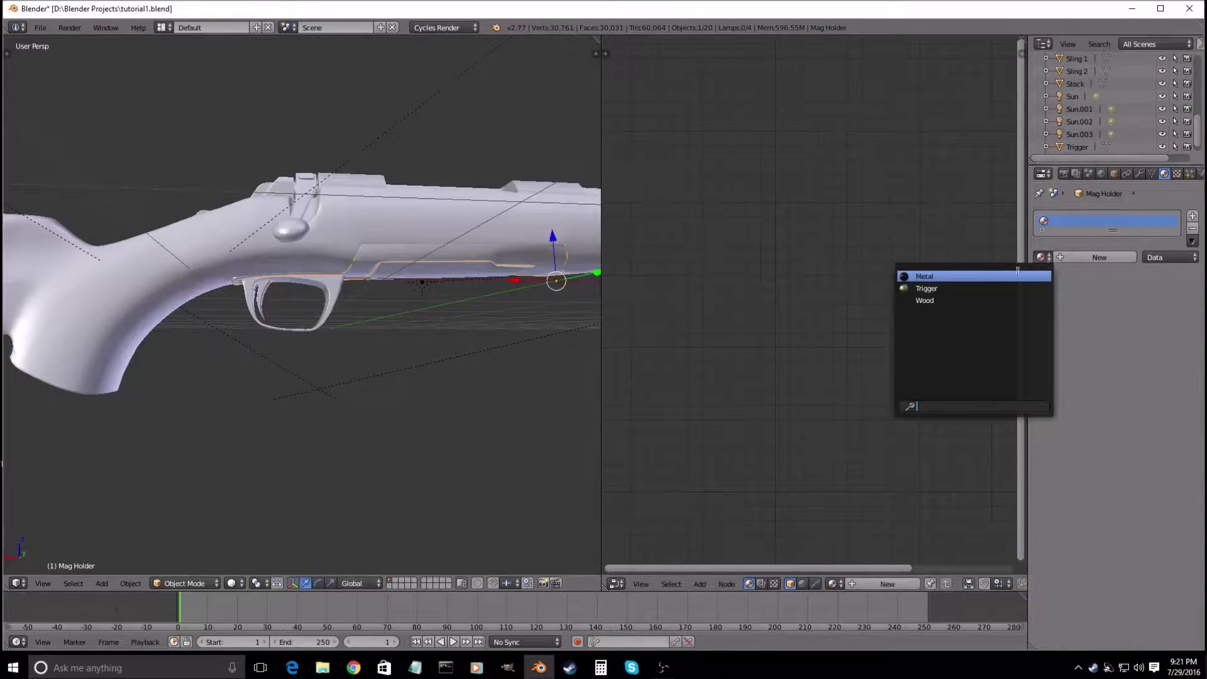
left_click(924, 272)
key("shift+z")
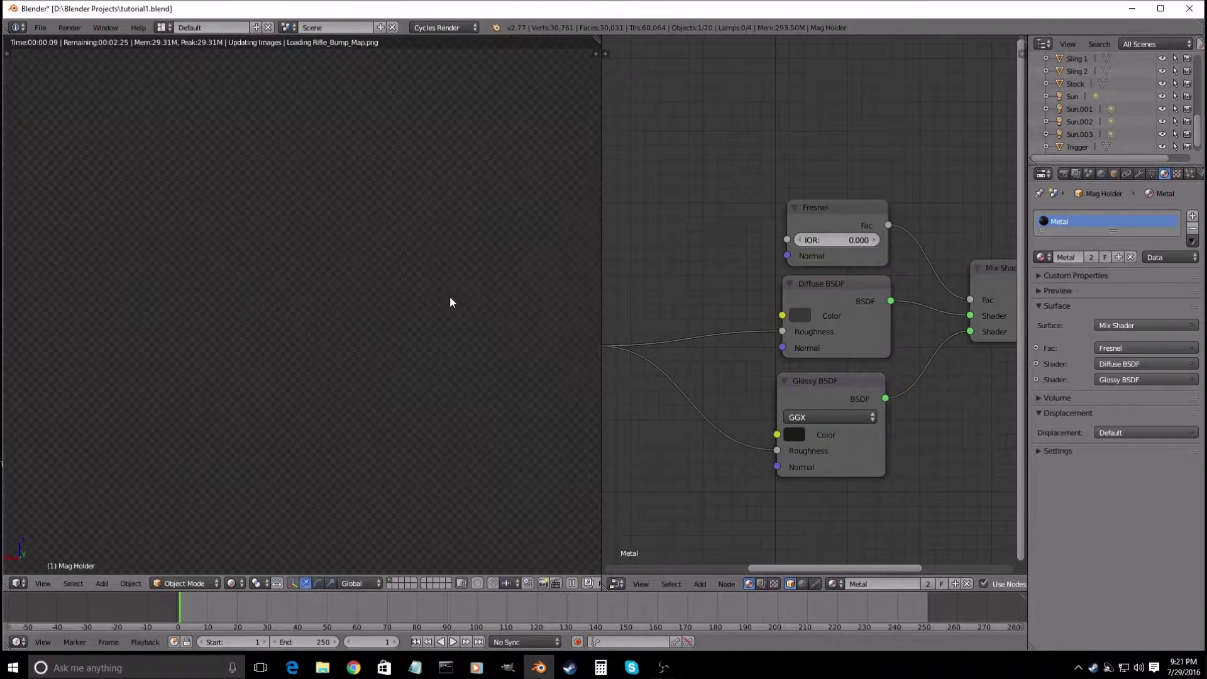
scroll(410, 311, "up", 4)
middle_click_drag(457, 272, 410, 302)
middle_click_drag(364, 345, 423, 334)
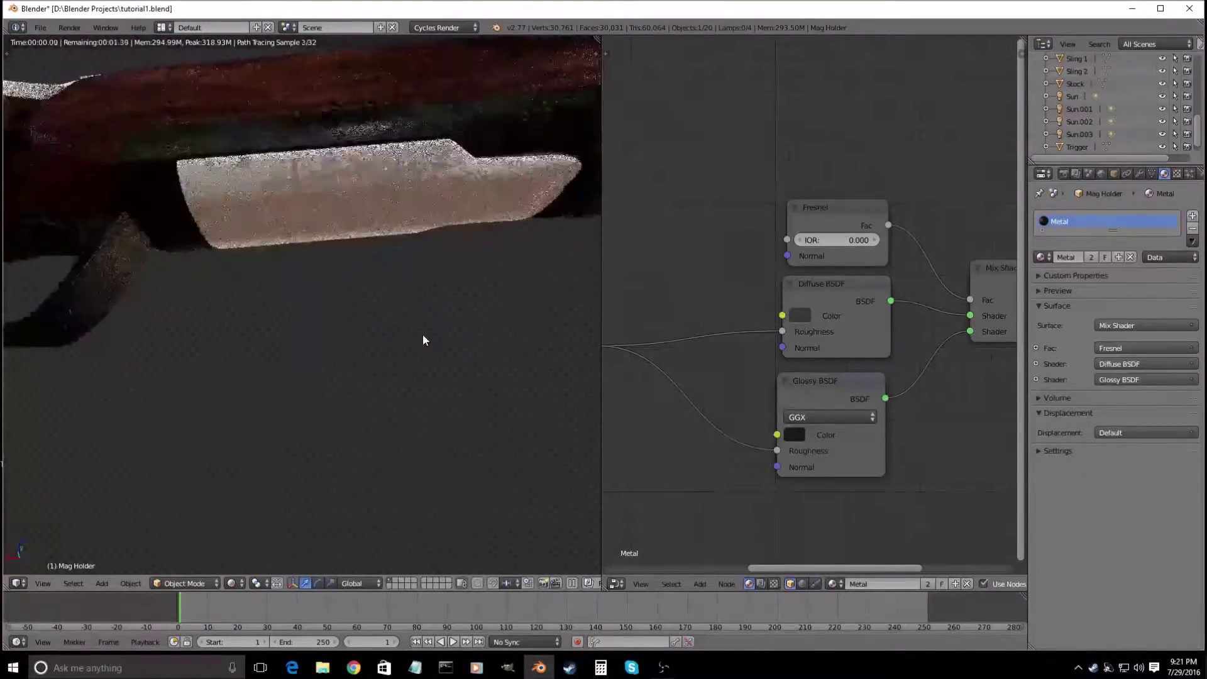
- Assign the existing Metal material to the Magazine on the rifle's underside
scroll(423, 335, "down", 4)
middle_click_drag(296, 342, 329, 348)
scroll(329, 349, "up", 3)
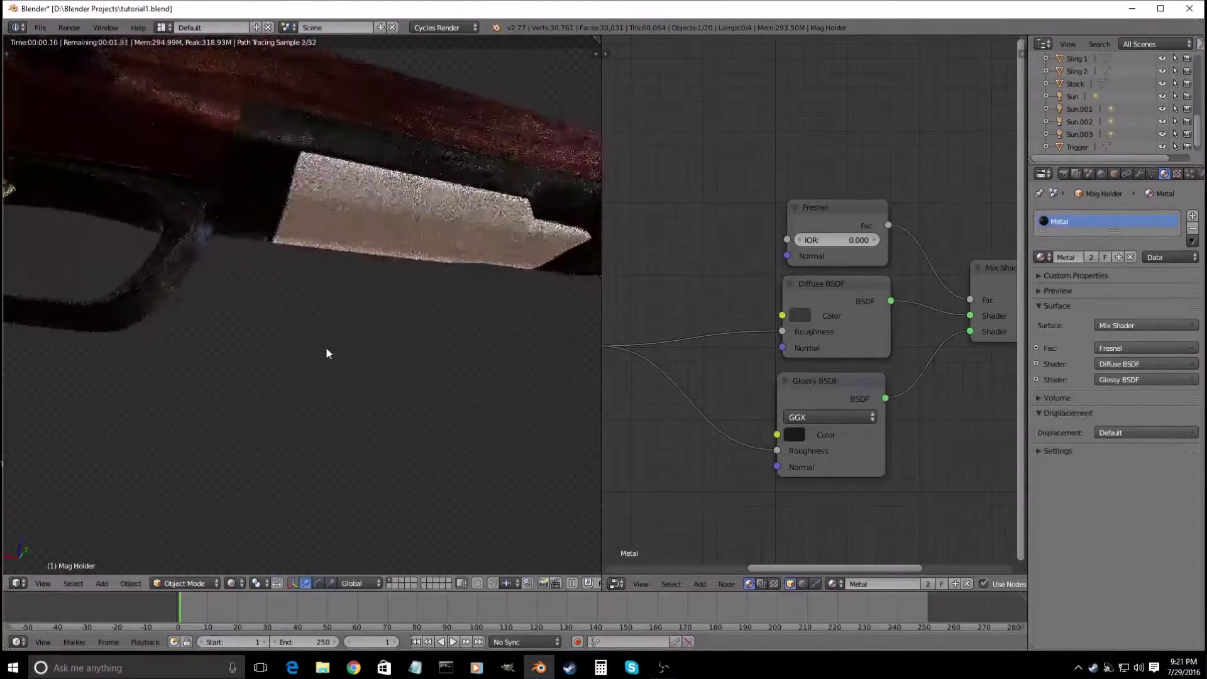
scroll(315, 345, "down", 3)
middle_click_drag(315, 358, 360, 281)
right_click(328, 270)
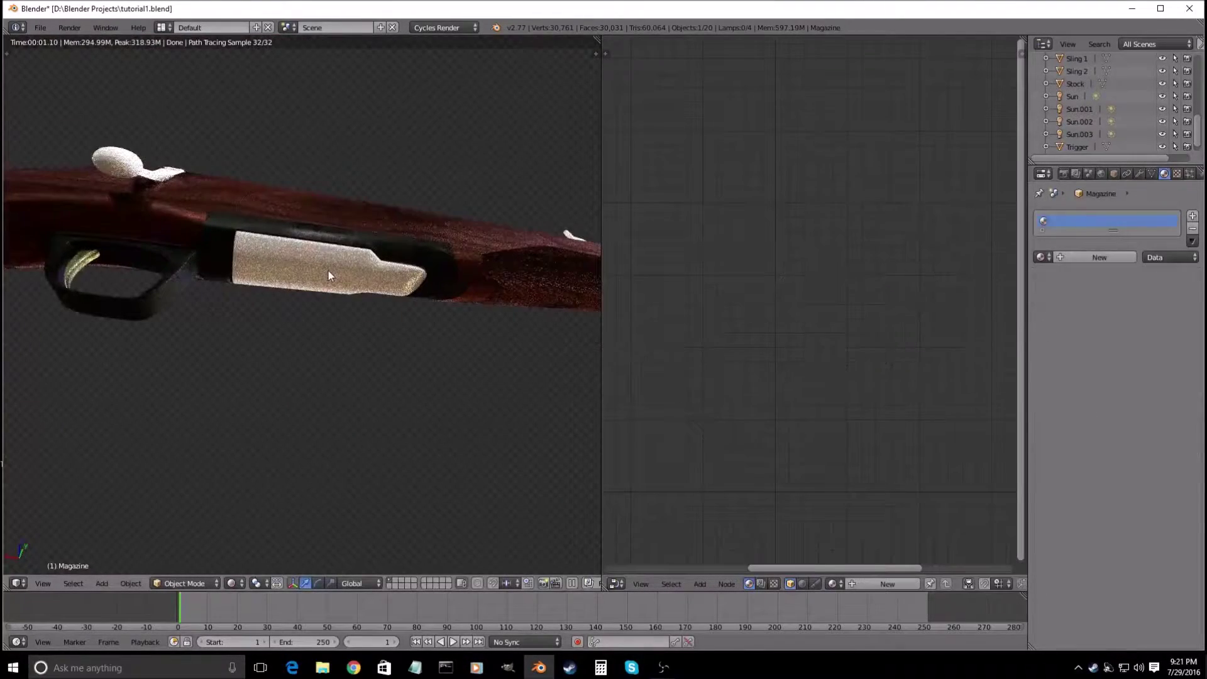
left_click(1041, 258)
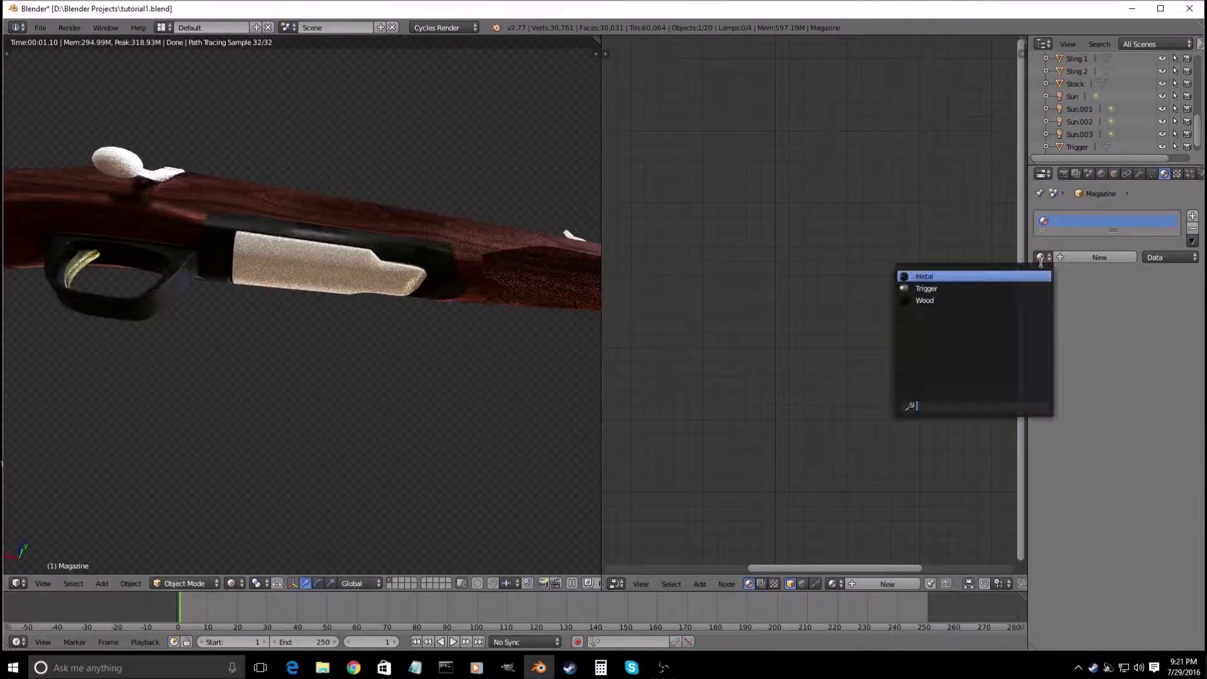
left_click(950, 276)
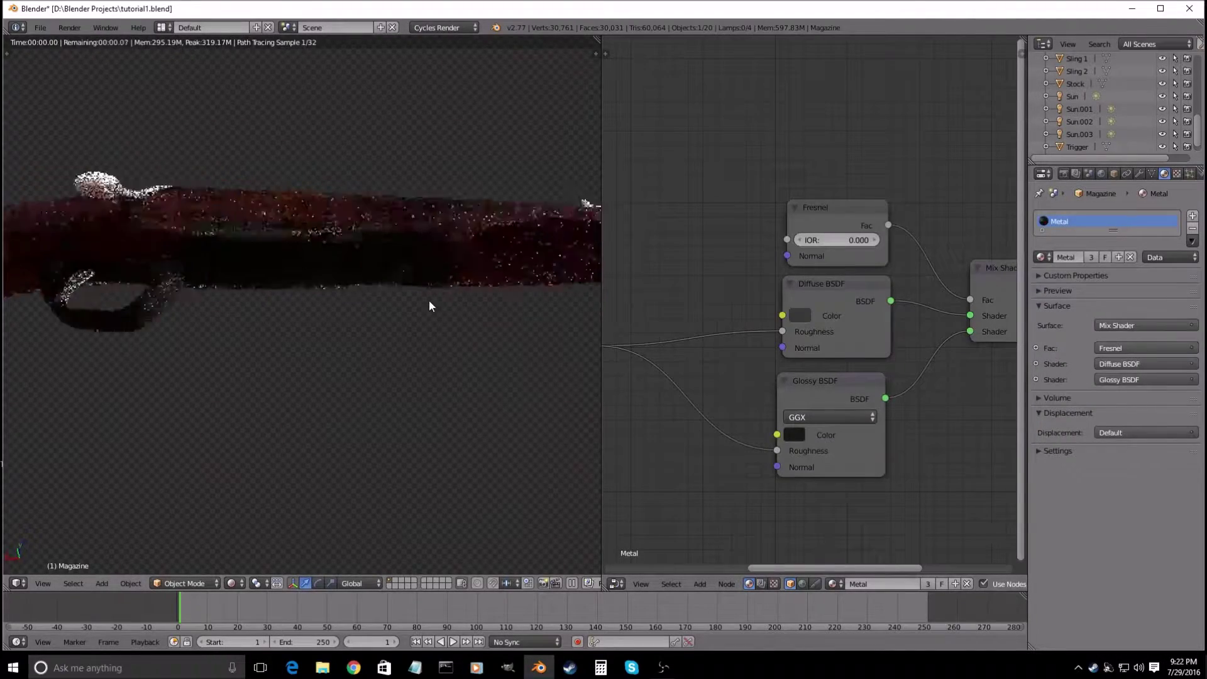
scroll(428, 300, "up", 3)
middle_click_drag(429, 300, 413, 350)
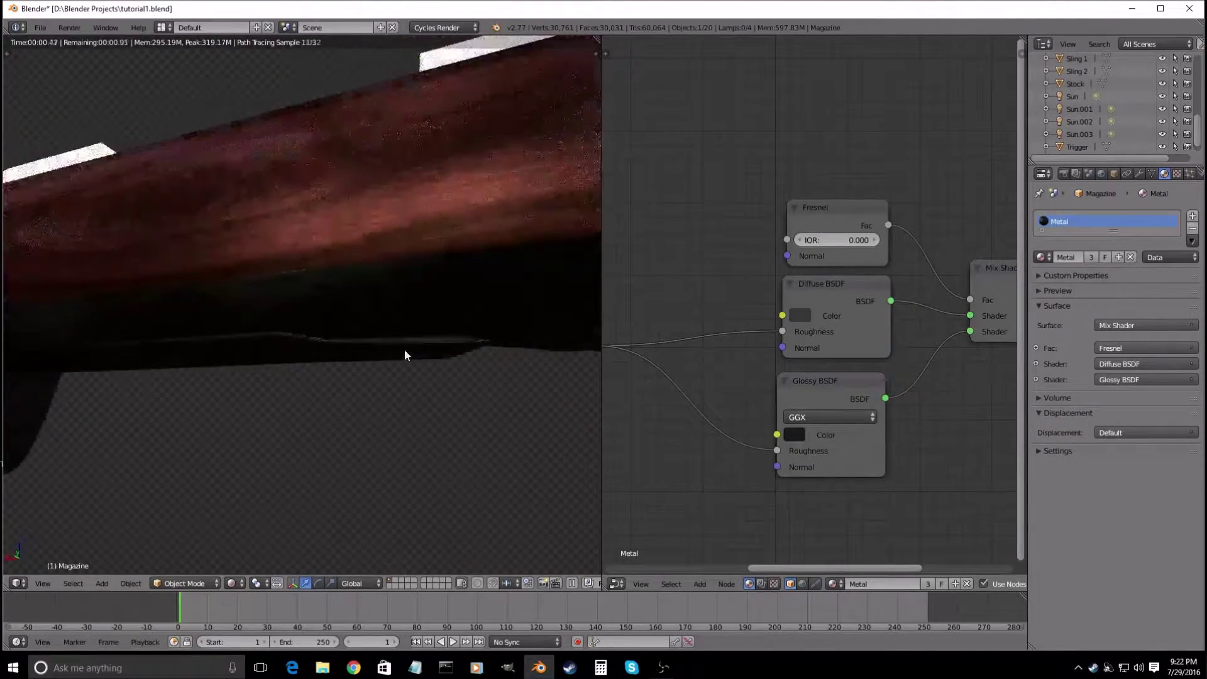
- Switch off the rendered preview and assign the Metal material to the Bolt Handle
scroll(404, 349, "down", 5)
middle_click_drag(334, 350, 357, 296)
mouse_move(312, 347)
middle_mouse_down()
mouse_move(369, 402)
mouse_move(300, 357)
middle_mouse_up()
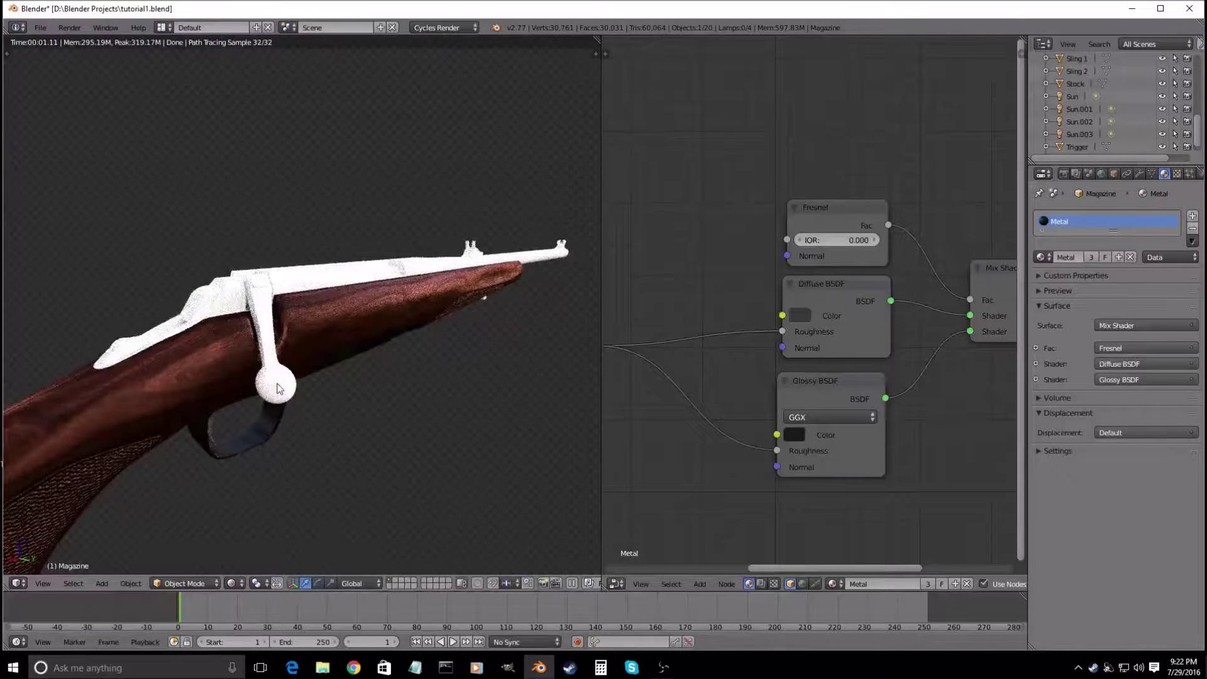
key("shift+z")
right_click(281, 385)
left_click(1041, 257)
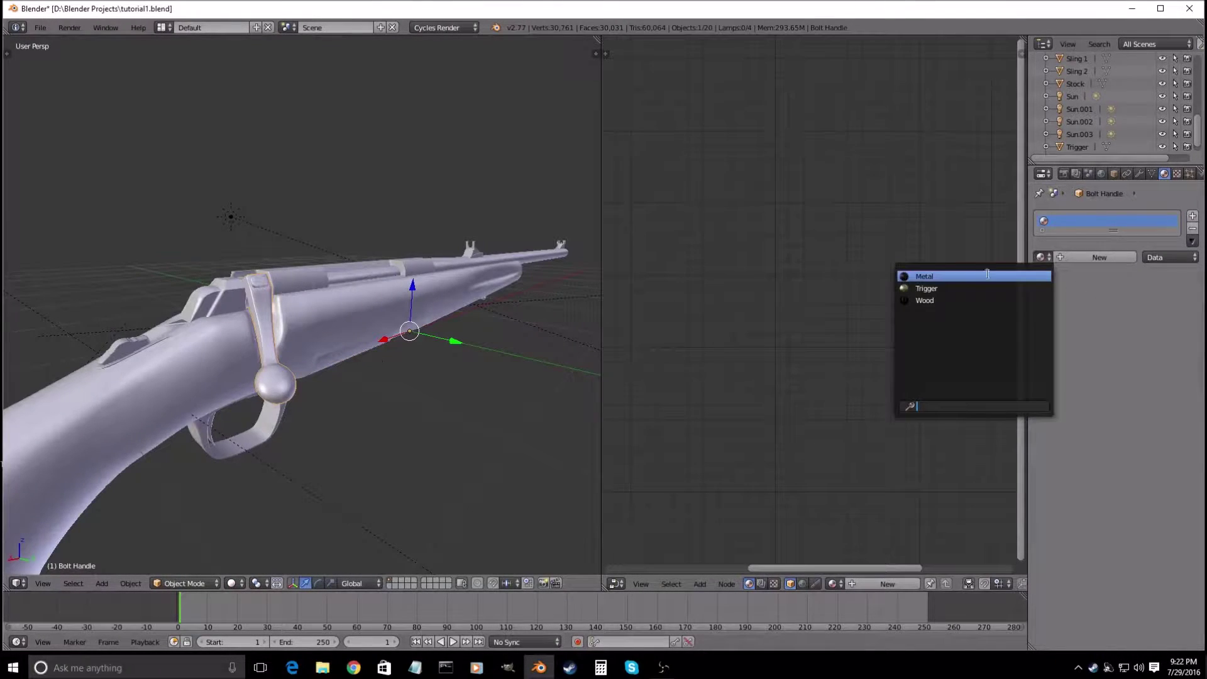
left_click(1038, 271)
- Assign the Metal material to the Receiver and turn the rendered preview back on
right_click(318, 283)
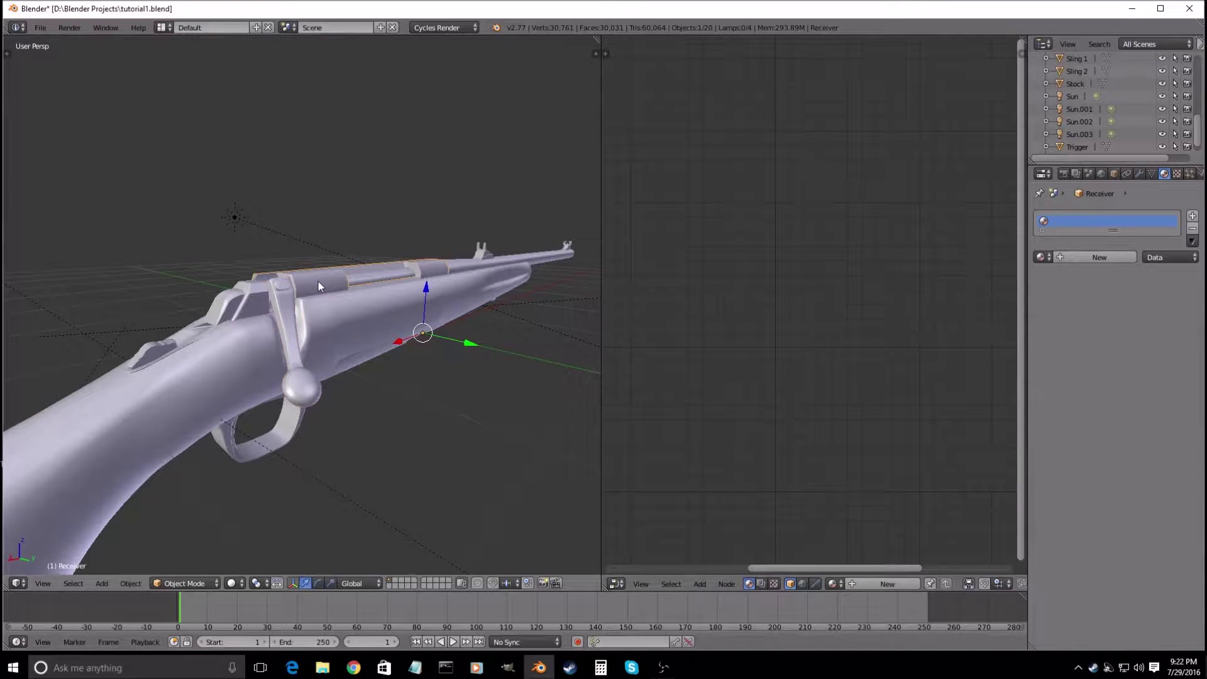
left_click(1041, 257)
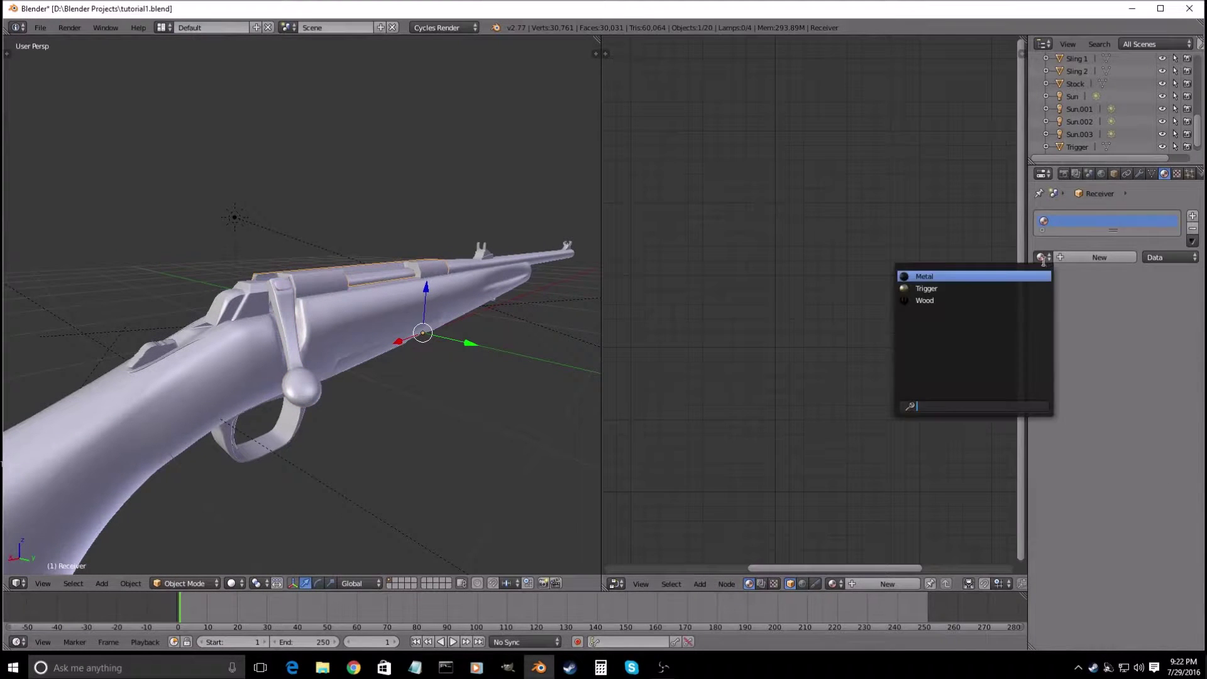
left_click(948, 277)
key("shift+z")
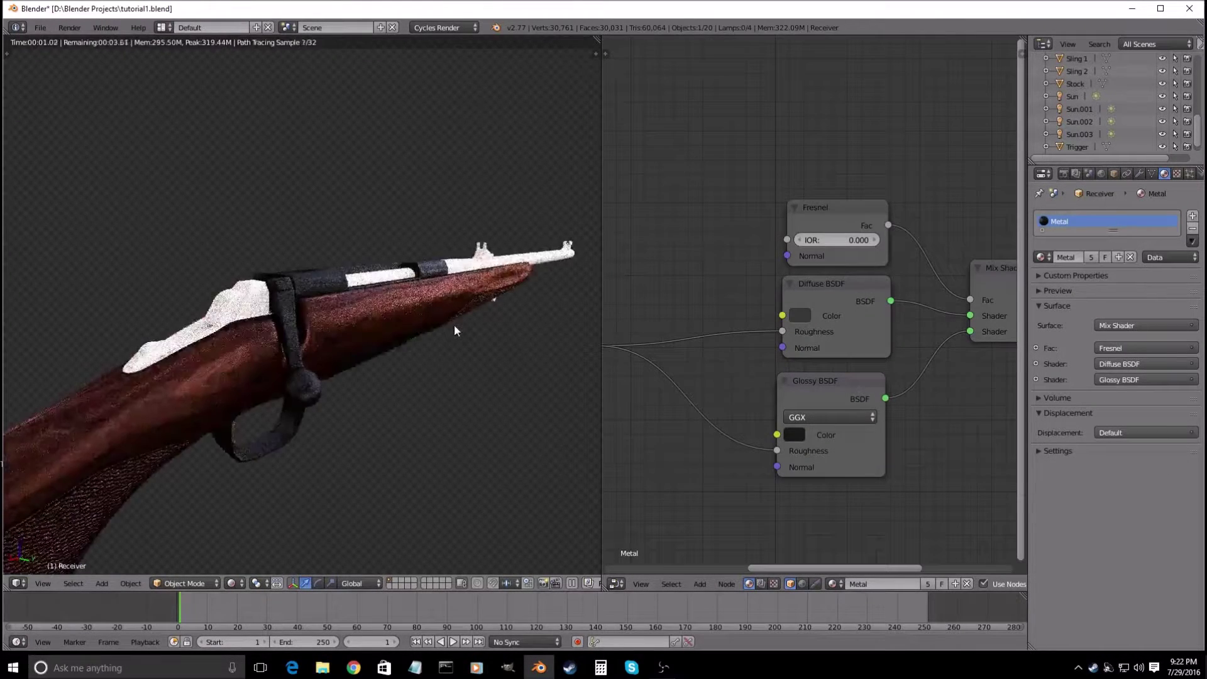
- Assign the Metal material to the Barrel with its sights
scroll(339, 342, "up", 5)
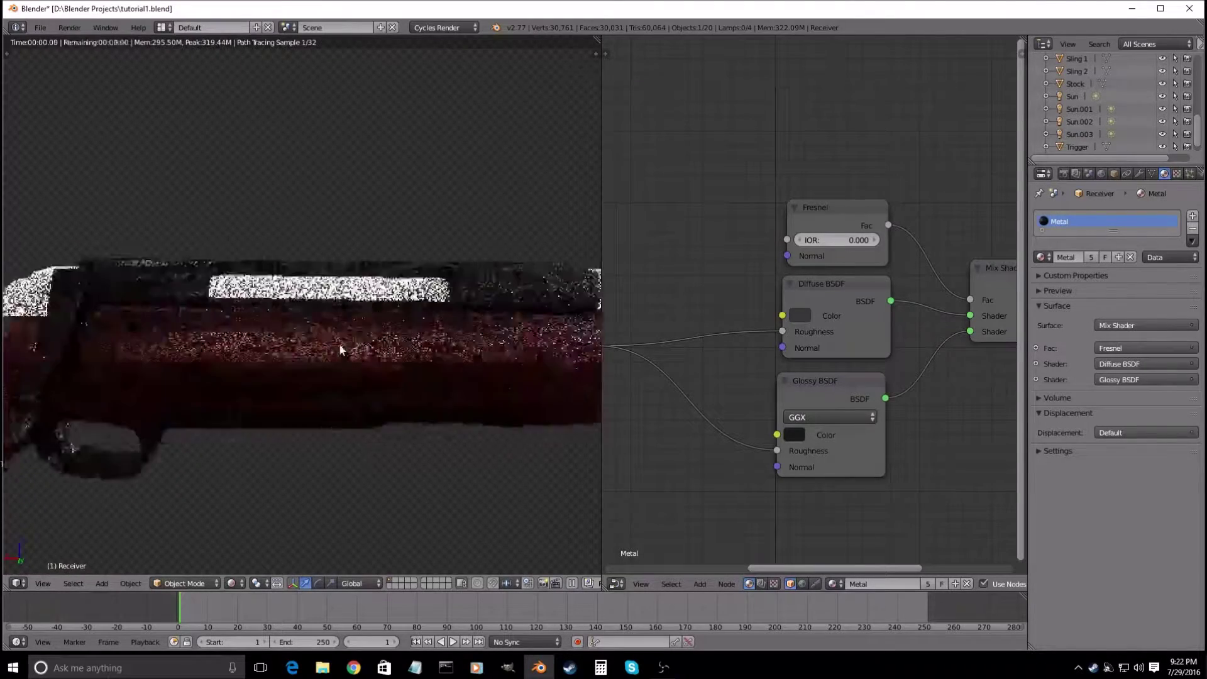
right_click(326, 319)
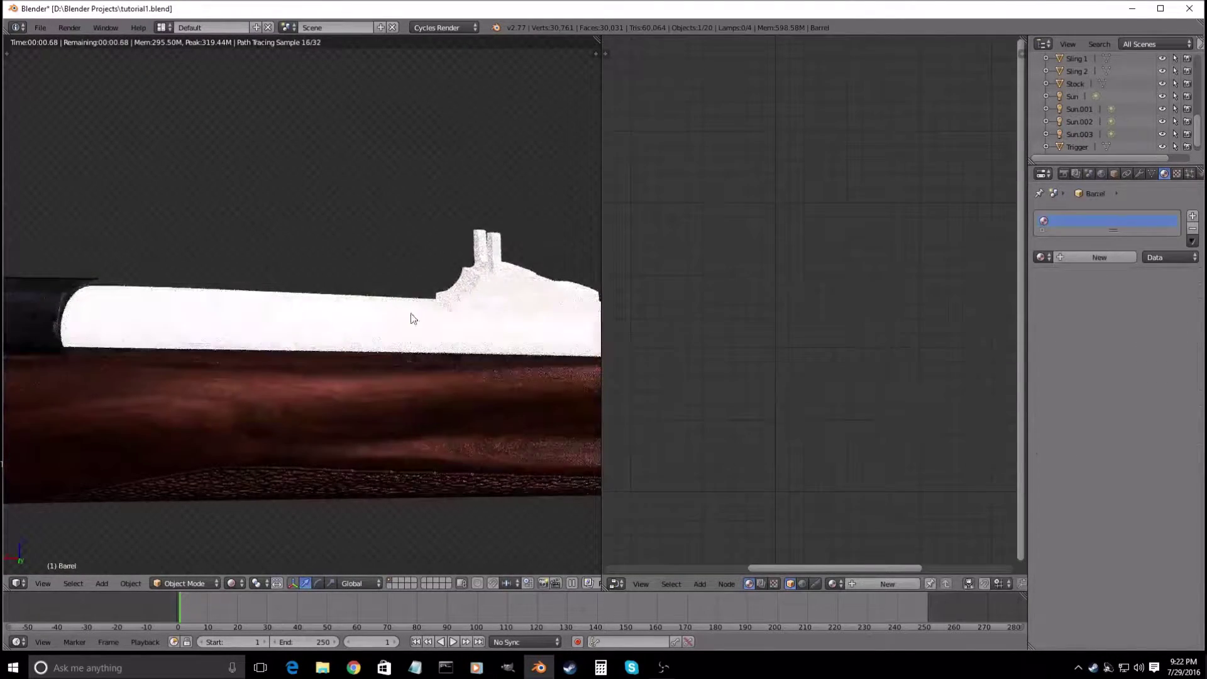
left_click(1042, 258)
left_click(924, 272)
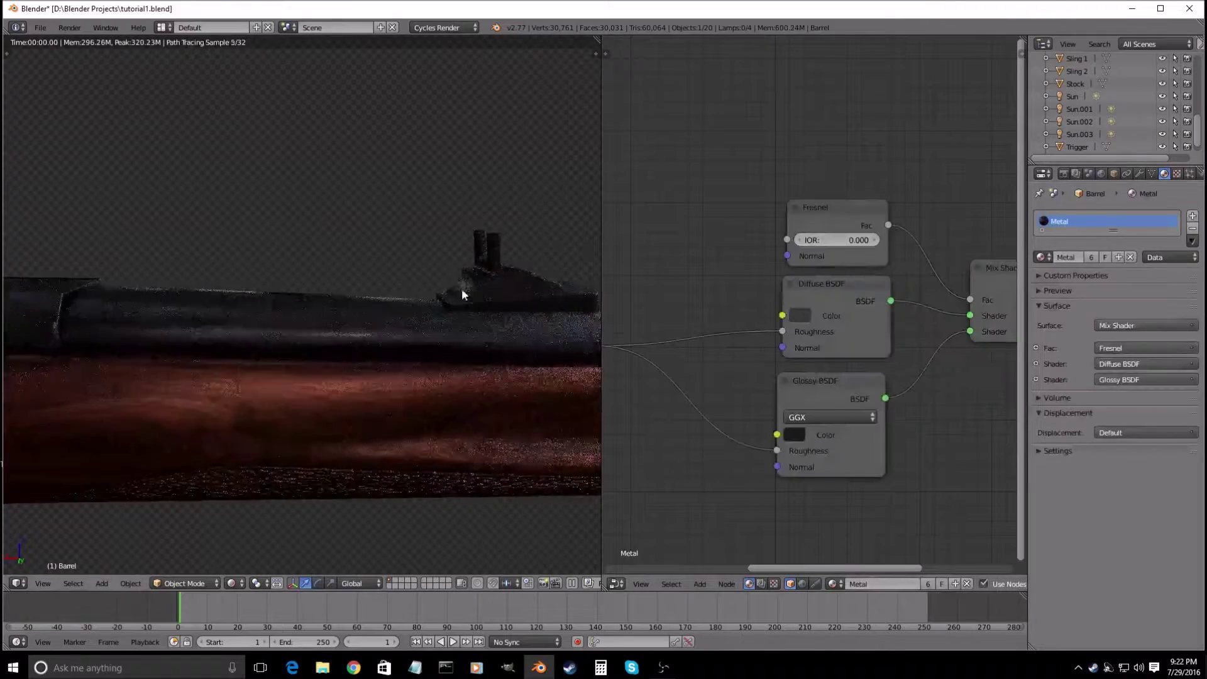
- Assign the Metal material to the Sling 1 ring under the front of the rifle's body
scroll(294, 294, "down", 8)
middle_click_drag(151, 344, 278, 337)
scroll(337, 326, "up", 3)
right_click(361, 308)
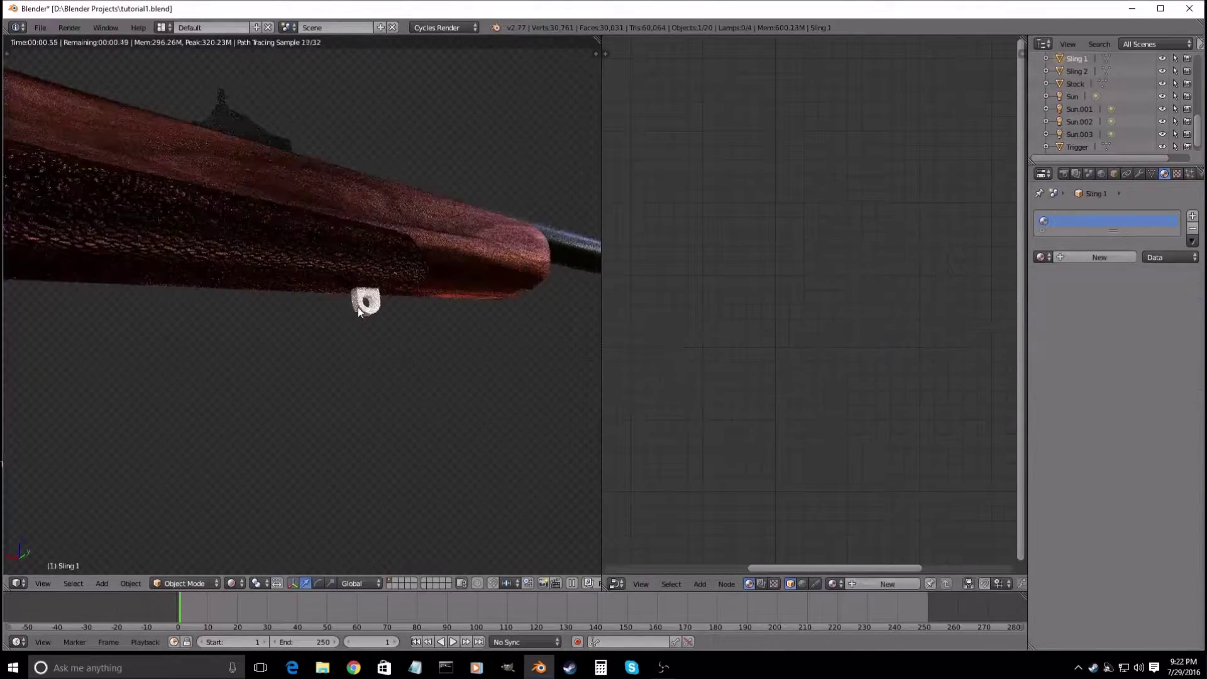
left_click(1042, 257)
left_click(957, 277)
- Assign the Metal material to the Bolt behind the bolt handle
scroll(372, 291, "down", 5)
middle_click_drag(104, 302, 278, 301, "shift")
scroll(278, 301, "up", 7)
middle_click_drag(237, 267, 392, 300)
right_click(392, 300)
left_click(1041, 258)
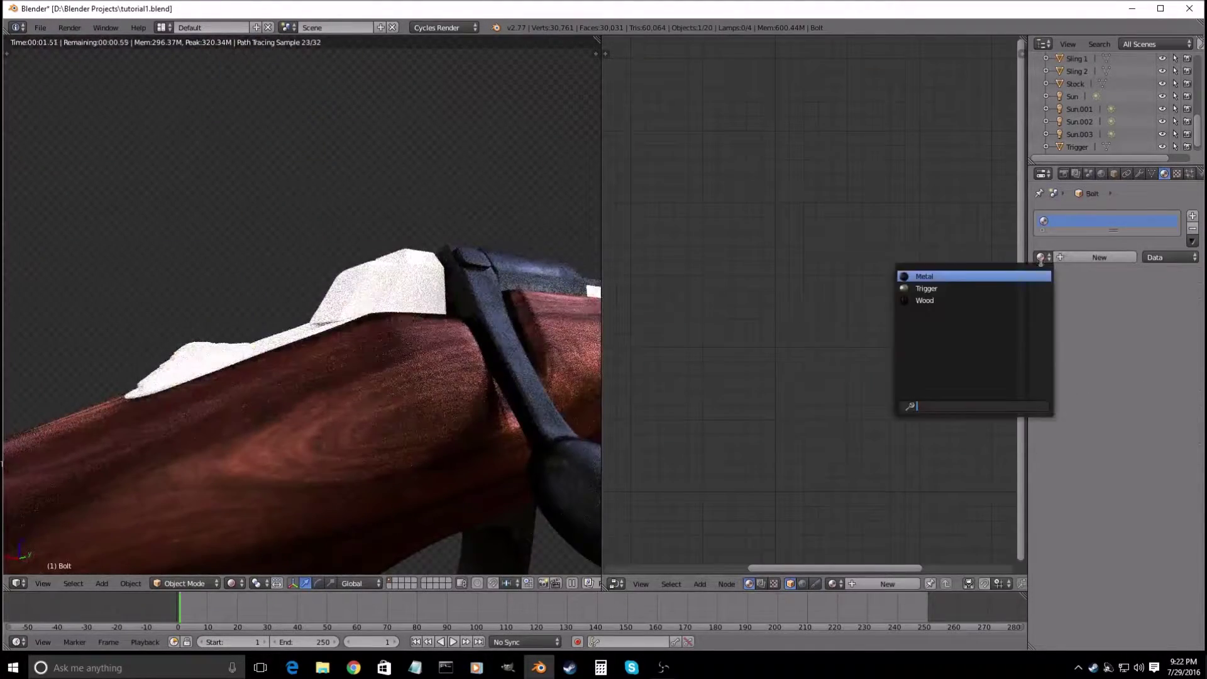
left_click(964, 274)
- Assign the Metal material to Button 2 and to Barrel 2 behind the bolt
right_click(186, 362)
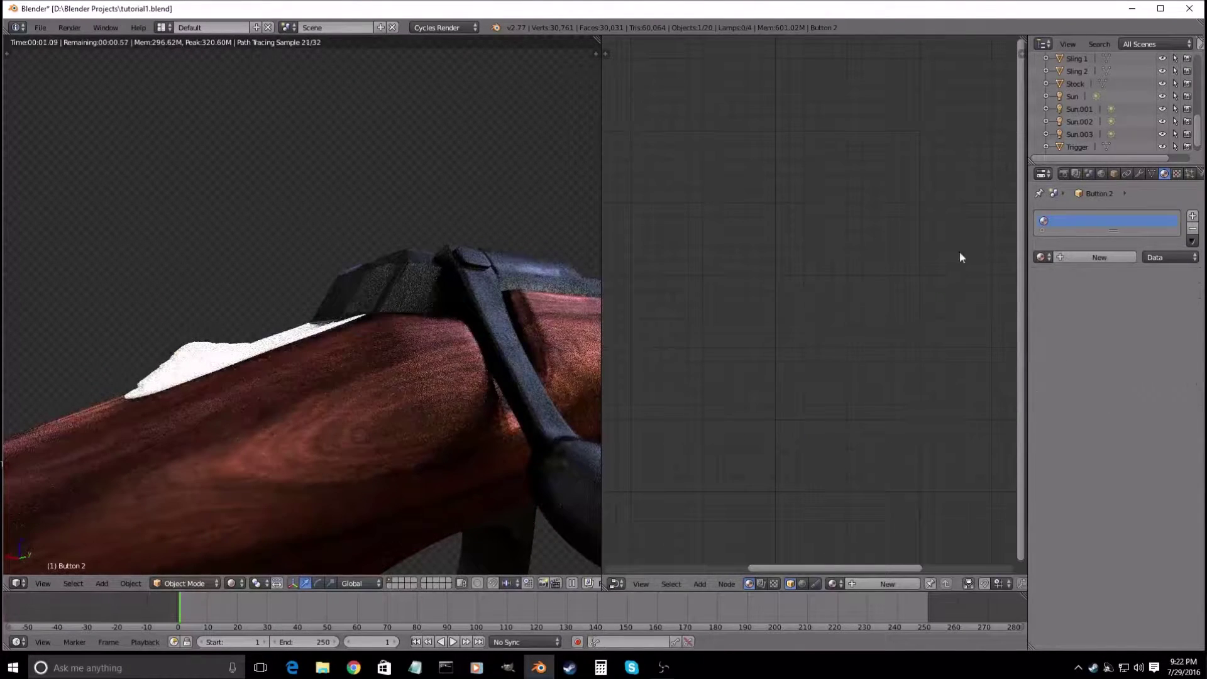
left_click(1042, 257)
left_click(996, 277)
right_click(304, 333)
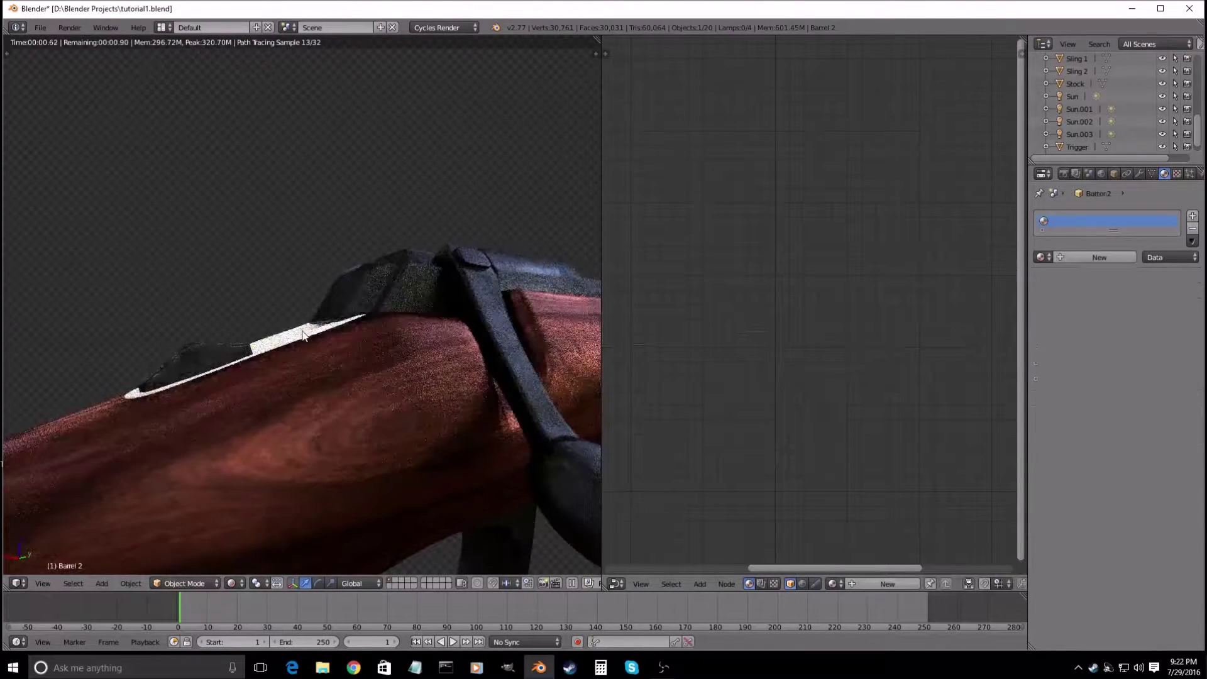
left_click(1040, 258)
left_click(996, 276)
- Assign the Metal material to the Stock, the butt pad at the rear end of the rifle
scroll(433, 305, "down", 8)
middle_click_drag(433, 306, 443, 420)
scroll(443, 420, "down", 3)
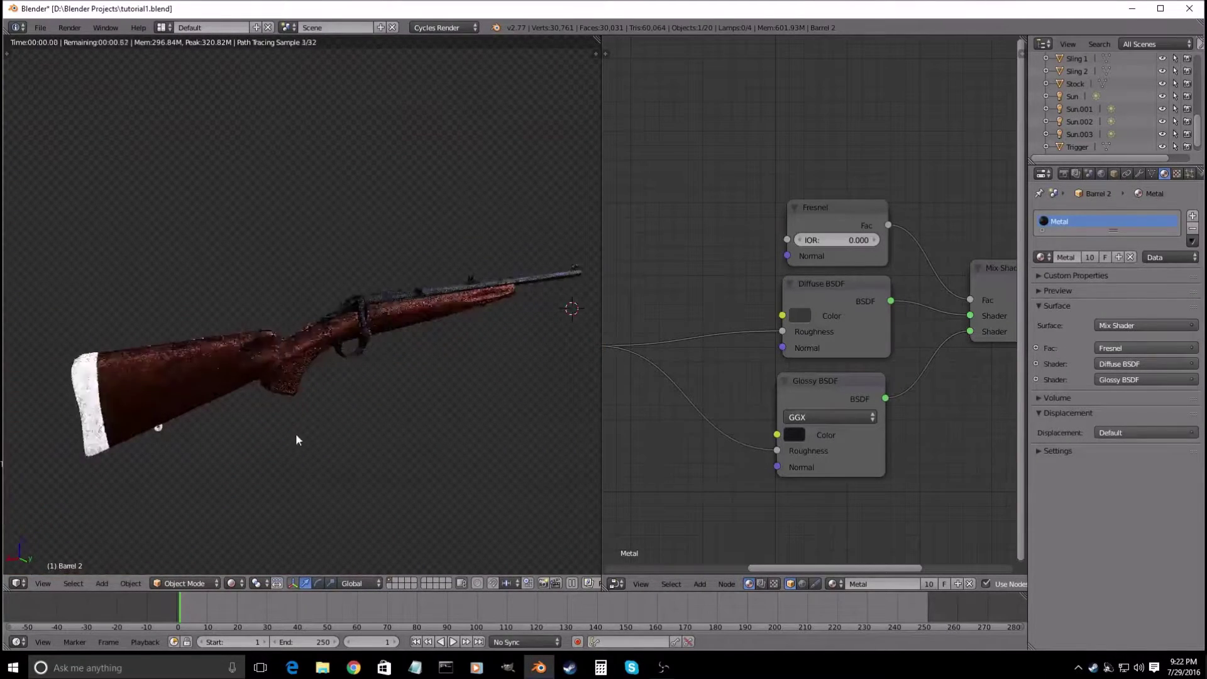
right_click(96, 405)
left_click(1039, 256)
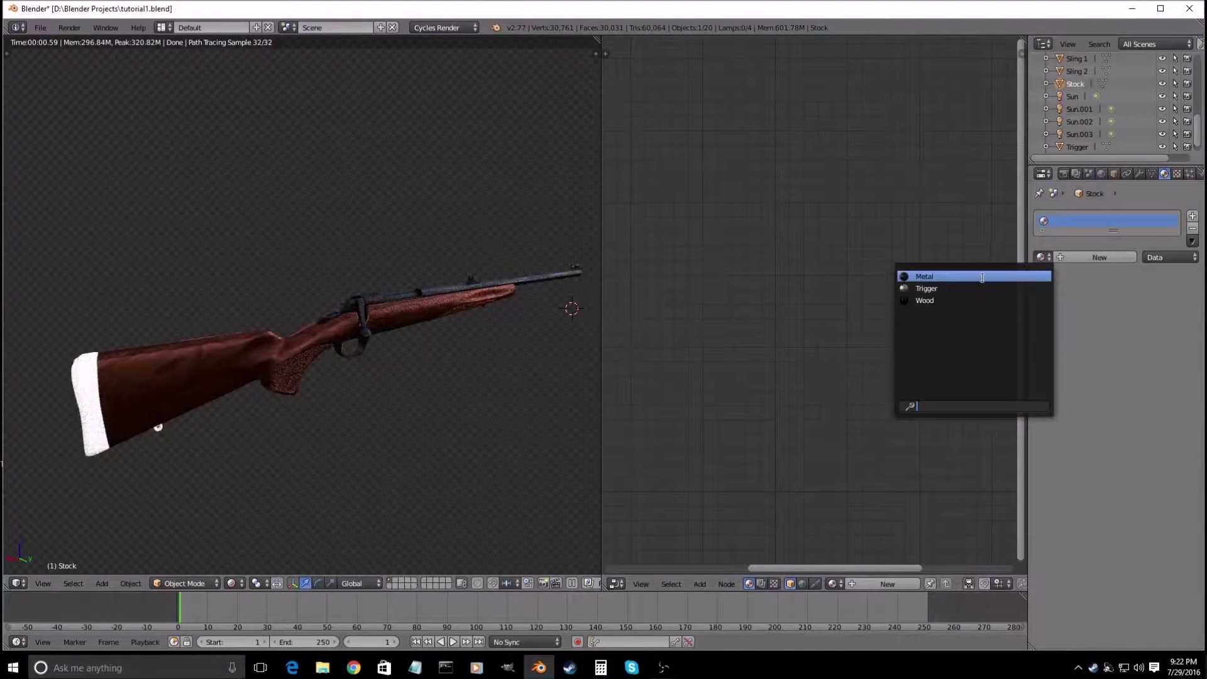
left_click(937, 274)
- Examine the butt pad's metallic shading in the rendered preview and the Metal material's node setup
middle_click_drag(493, 350, 385, 292)
scroll(386, 318, "up", 5)
middle_click_drag(453, 249, 541, 270)
scroll(436, 261, "up", 4)
scroll(461, 245, "down", 4)
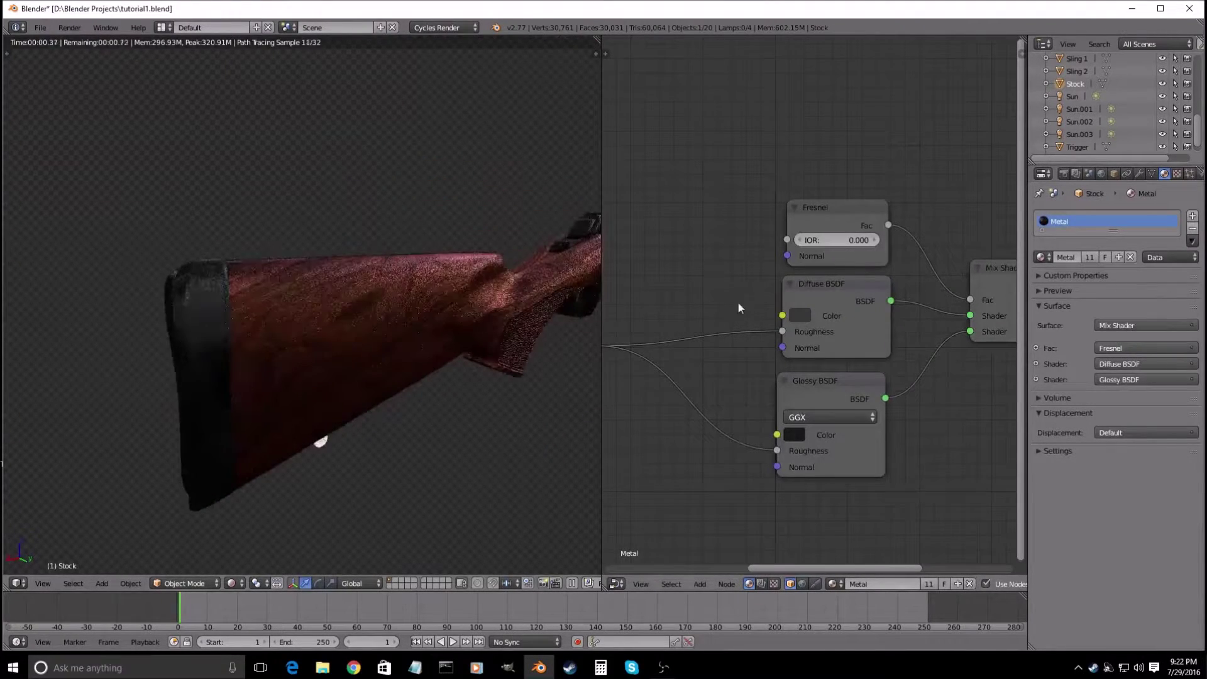
scroll(861, 342, "down", 4)
middle_click_drag(949, 388, 1038, 375)
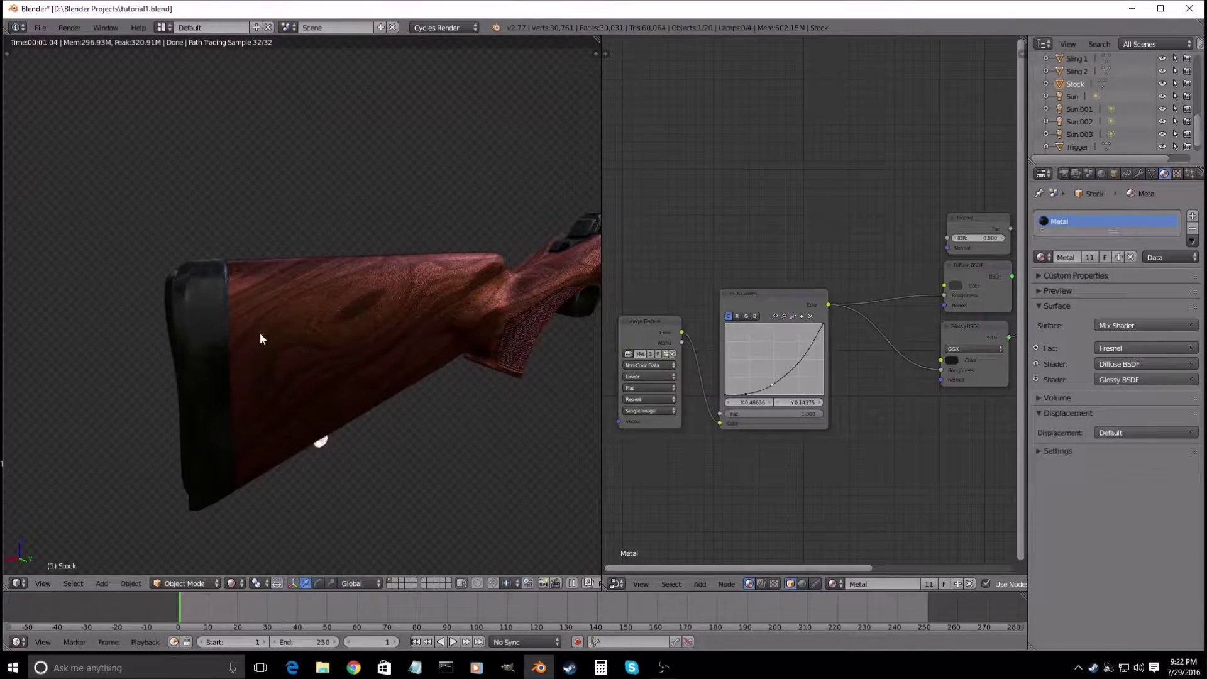
scroll(273, 322, "up", 6)
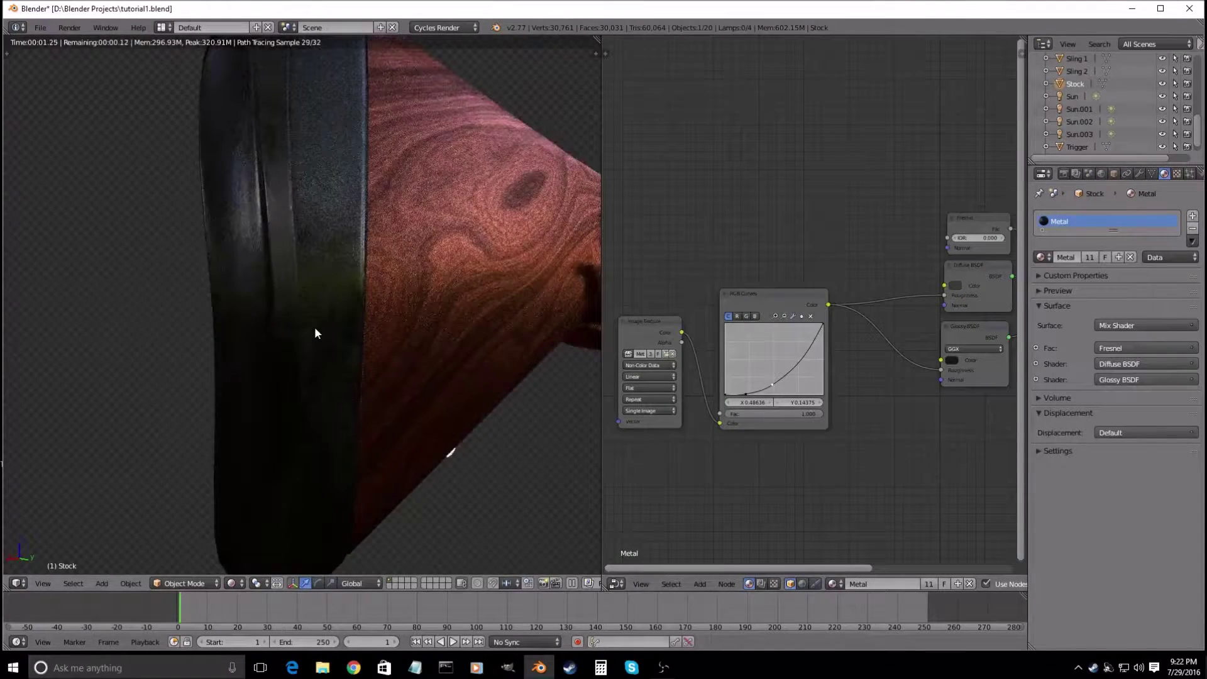
scroll(314, 323, "down", 5)
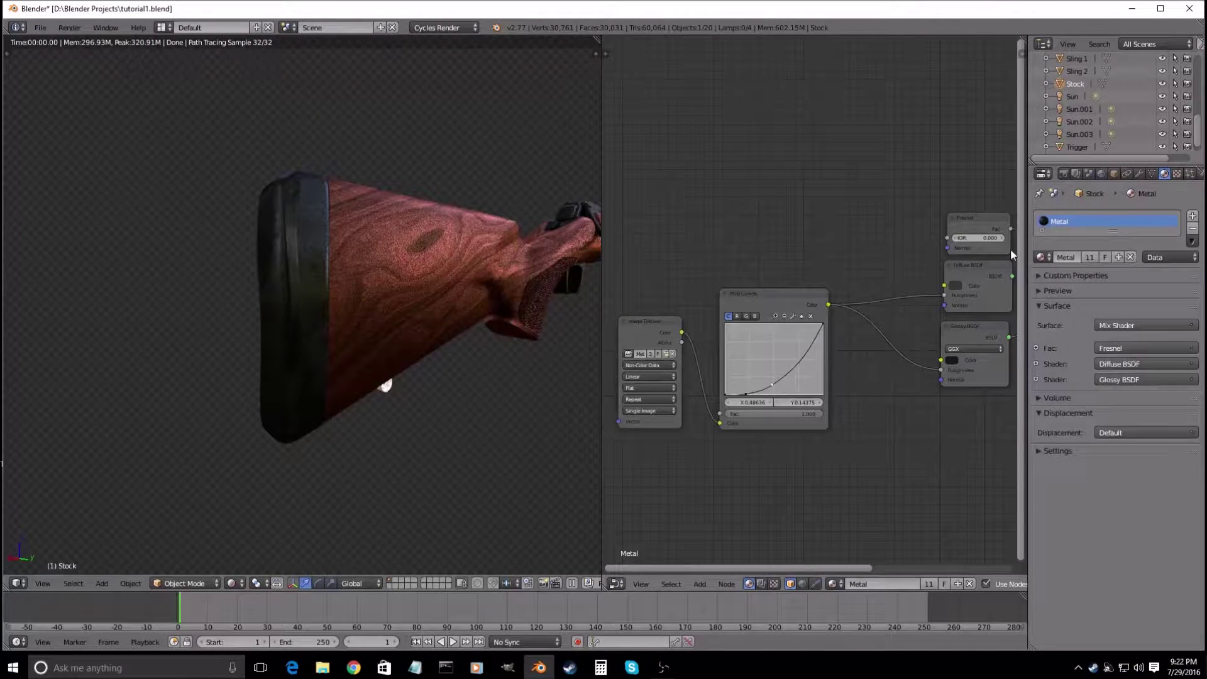
- Make a single-user copy of the Stock's Metal material and raise its lower RGB Curves point to X 0.18182, Y 0.20625
left_click(1089, 257)
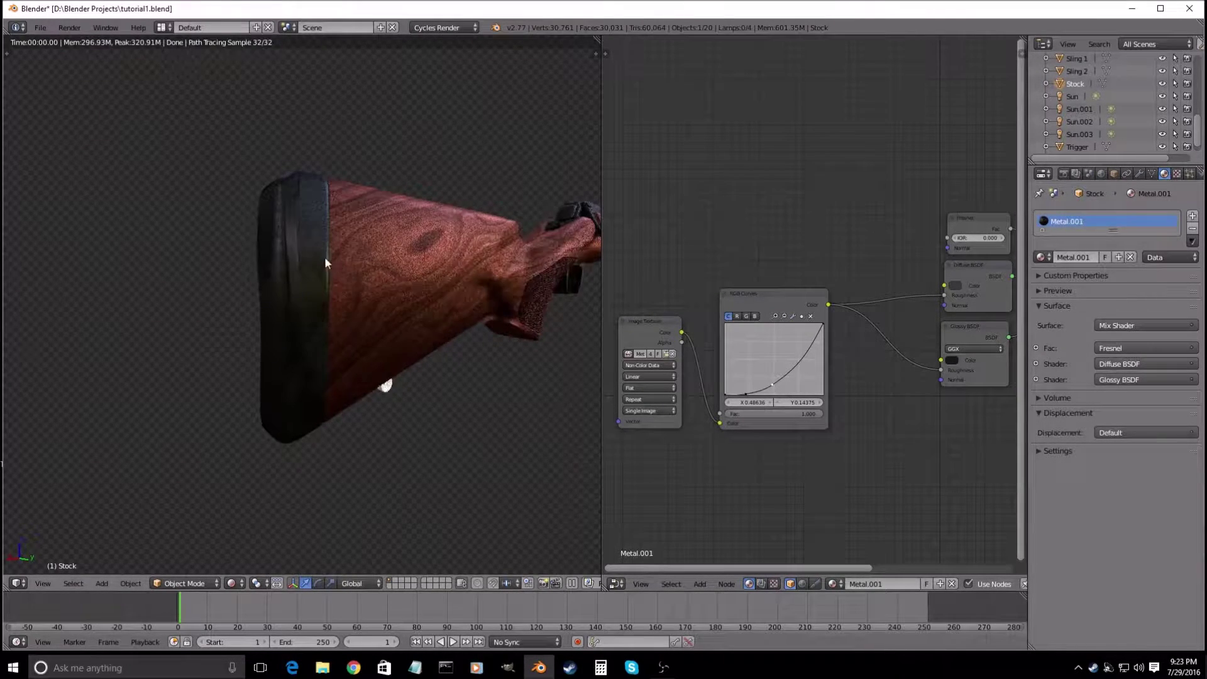
key("shift+z")
key("shift+z")
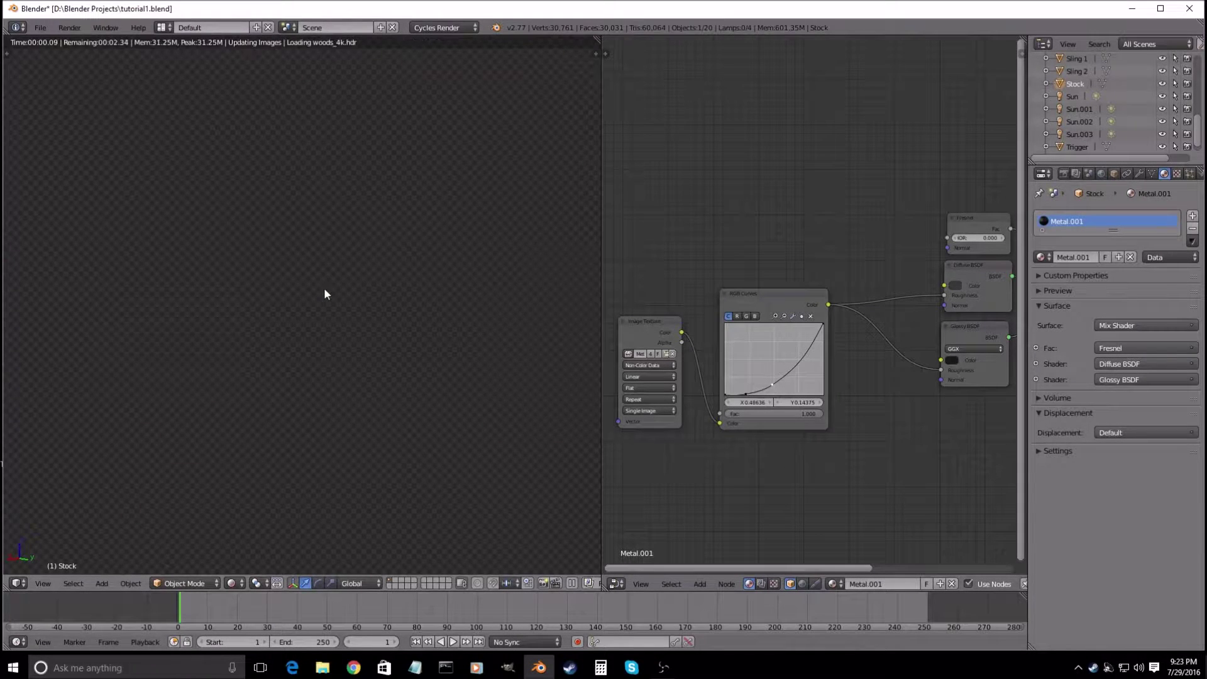
scroll(786, 339, "up", 2)
scroll(815, 324, "up", 5)
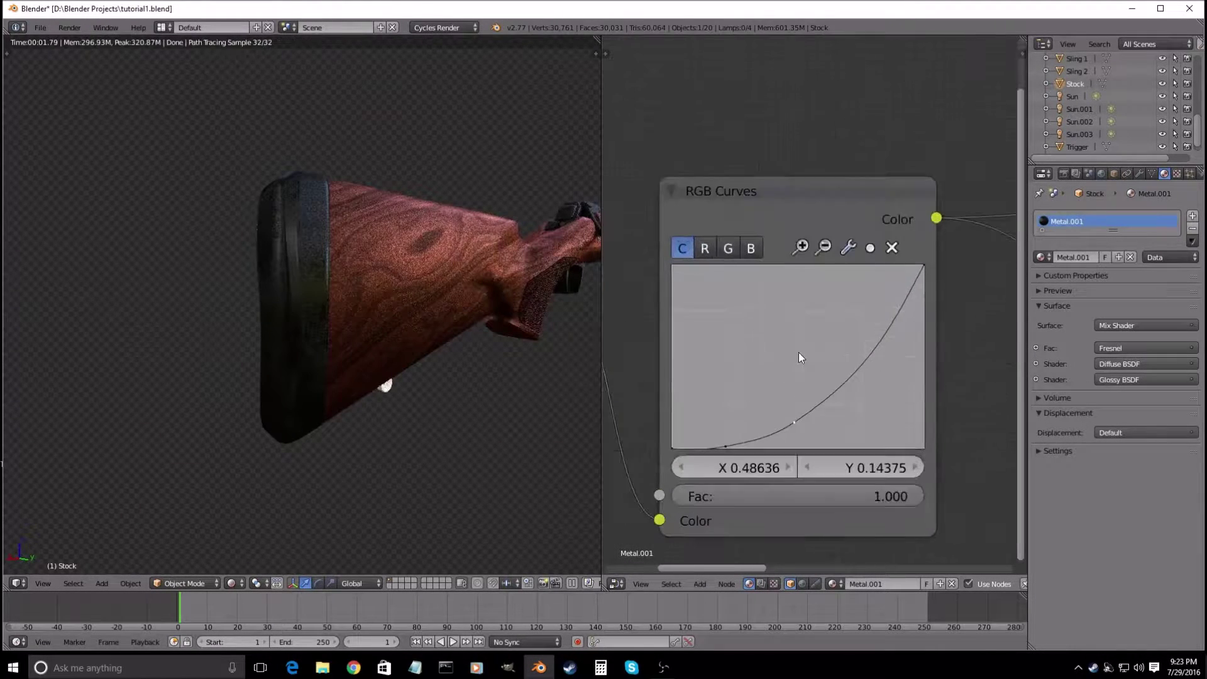
left_click_drag(739, 392, 733, 350)
- Enter camera view, reframe the camera on the butt pad using Lock Camera to View, and switch the lock off
middle_click_drag(559, 354, 474, 382)
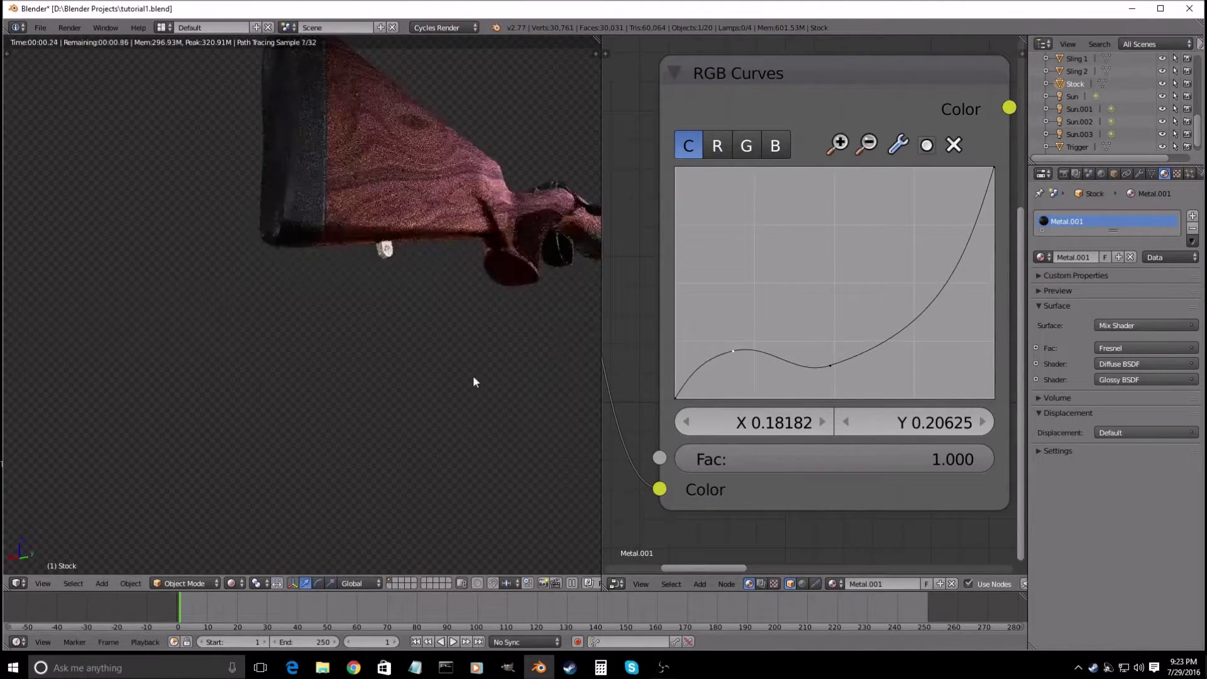
key("KP_0")
scroll(418, 316, "down", 3)
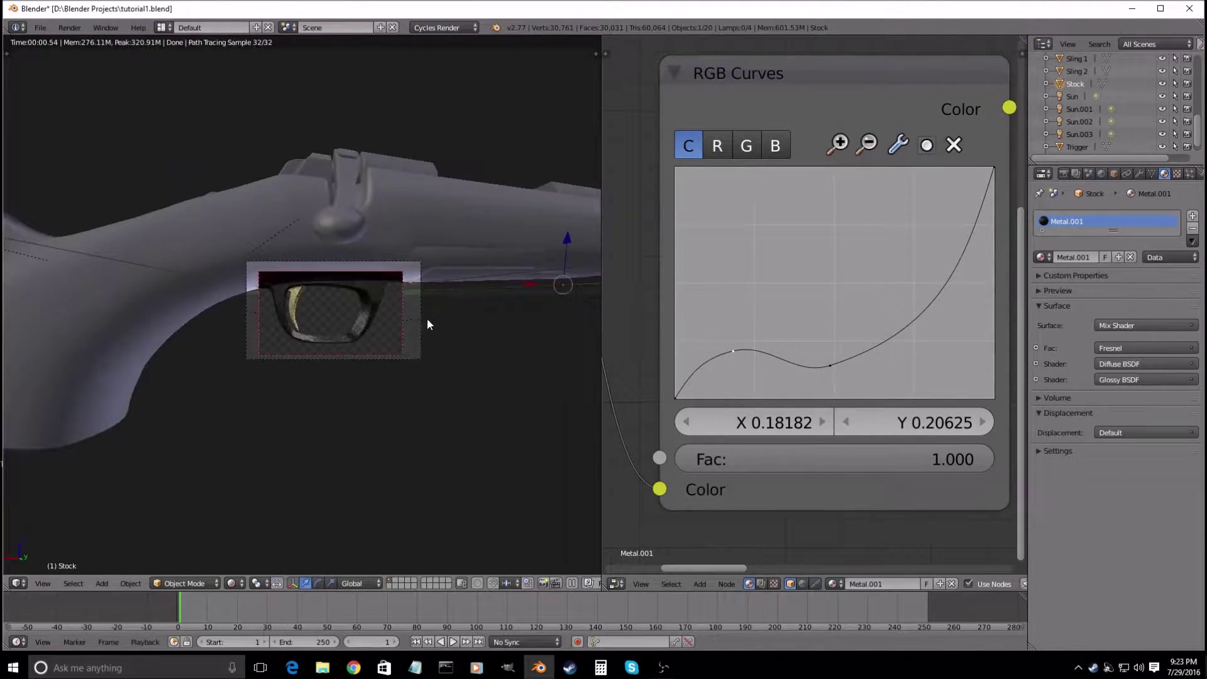
key("n")
left_click(501, 199)
middle_click_drag(377, 283, 332, 328)
scroll(358, 318, "up", 3)
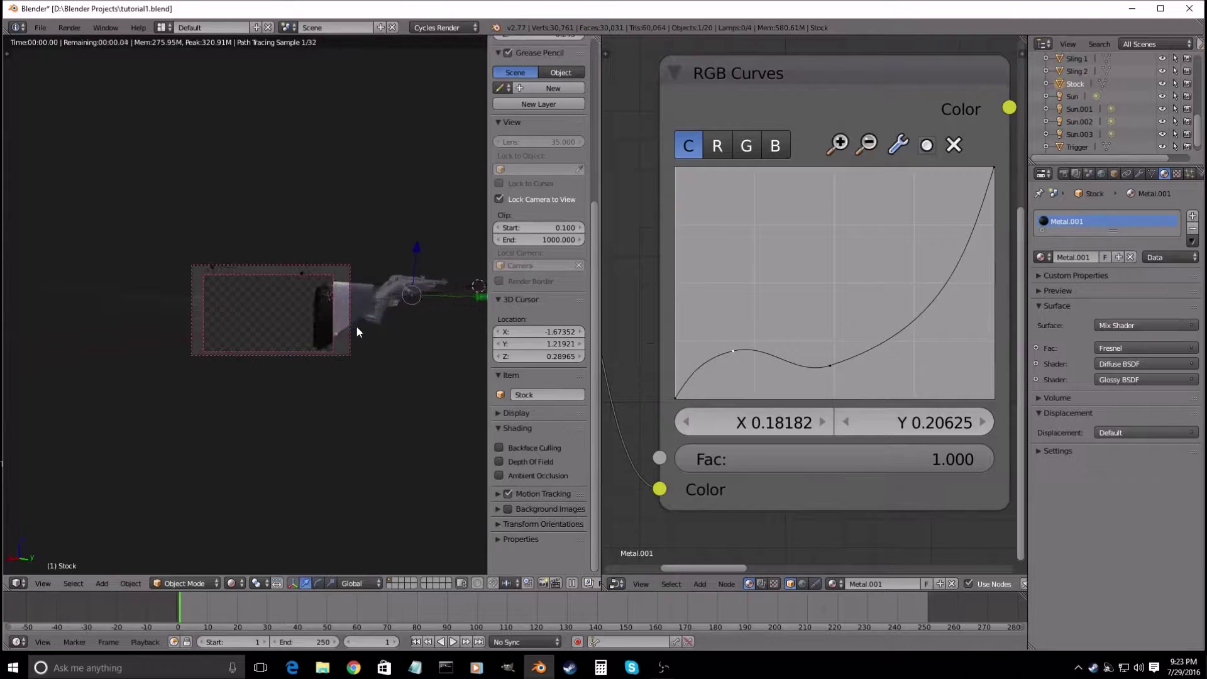
right_click(324, 319)
left_click(499, 199)
scroll(303, 302, "up", 6)
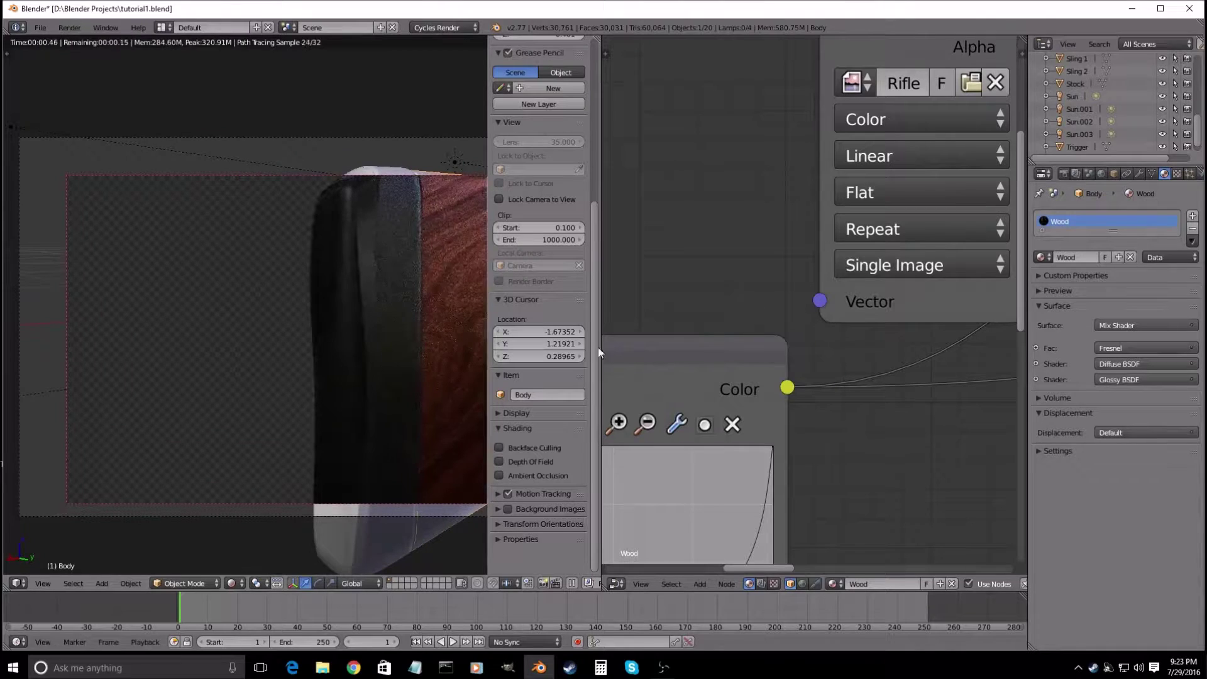
- Flatten the Wood material's RGB Curves by moving both inner points, setting the lower-end one to X 0.15000, Y 0.06875
scroll(764, 328, "down", 3)
middle_click_drag(687, 398, 772, 281)
scroll(772, 281, "up", 3)
mouse_move(653, 438)
left_mouse_down()
mouse_move(654, 455)
mouse_move(654, 441)
left_mouse_up()
left_click_drag(800, 446, 772, 451)
mouse_move(654, 441)
left_mouse_down()
mouse_move(648, 466)
mouse_move(647, 452)
left_mouse_up()
scroll(311, 350, "up", 5)
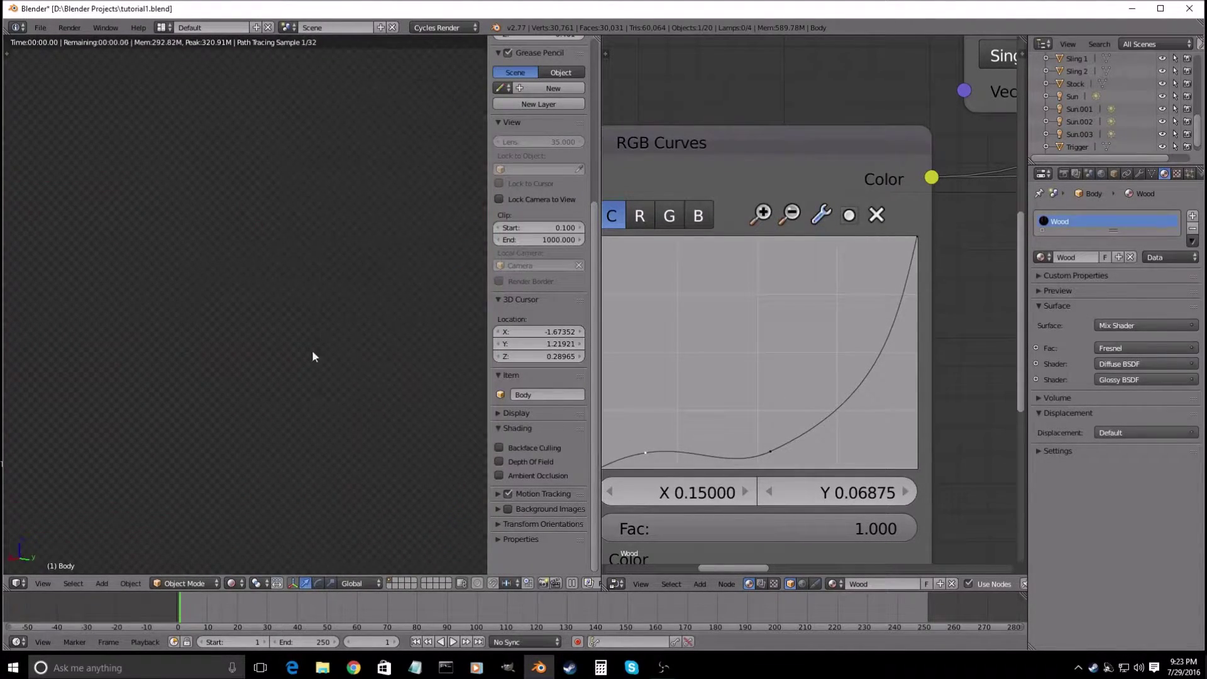
- Select the Stock and lower the first inner RGB Curves point of its material to X 0.18182, Y 0.11250
scroll(402, 347, "down", 8)
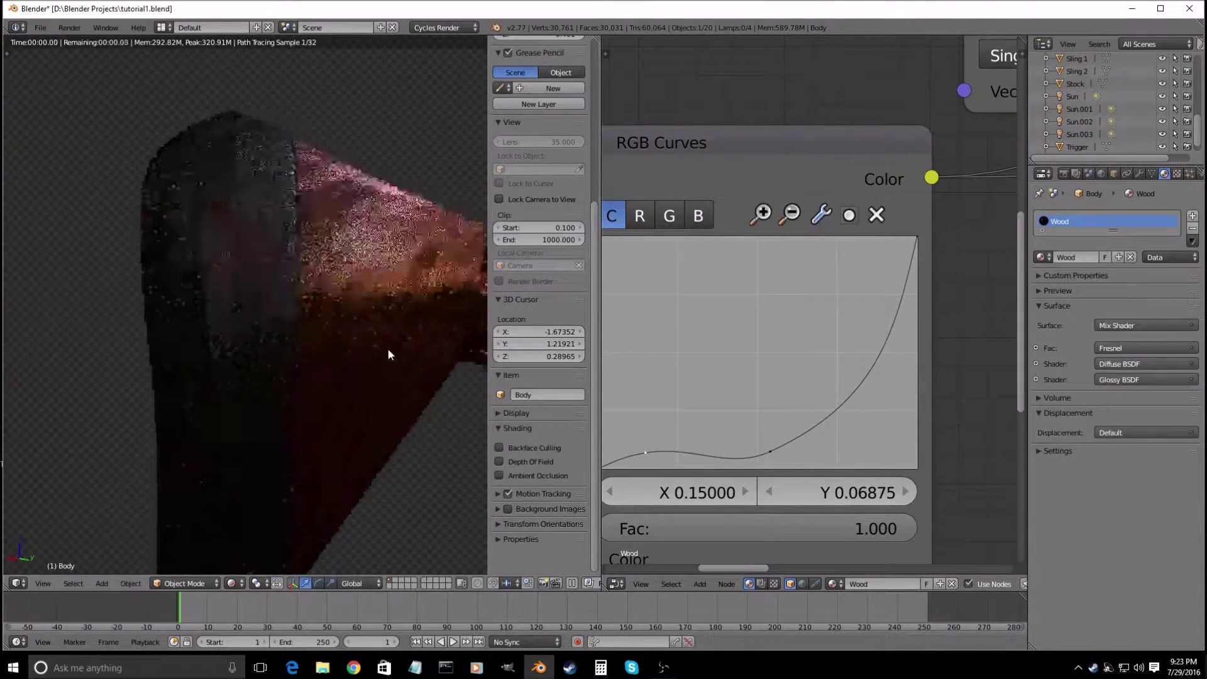
scroll(352, 378, "up", 2)
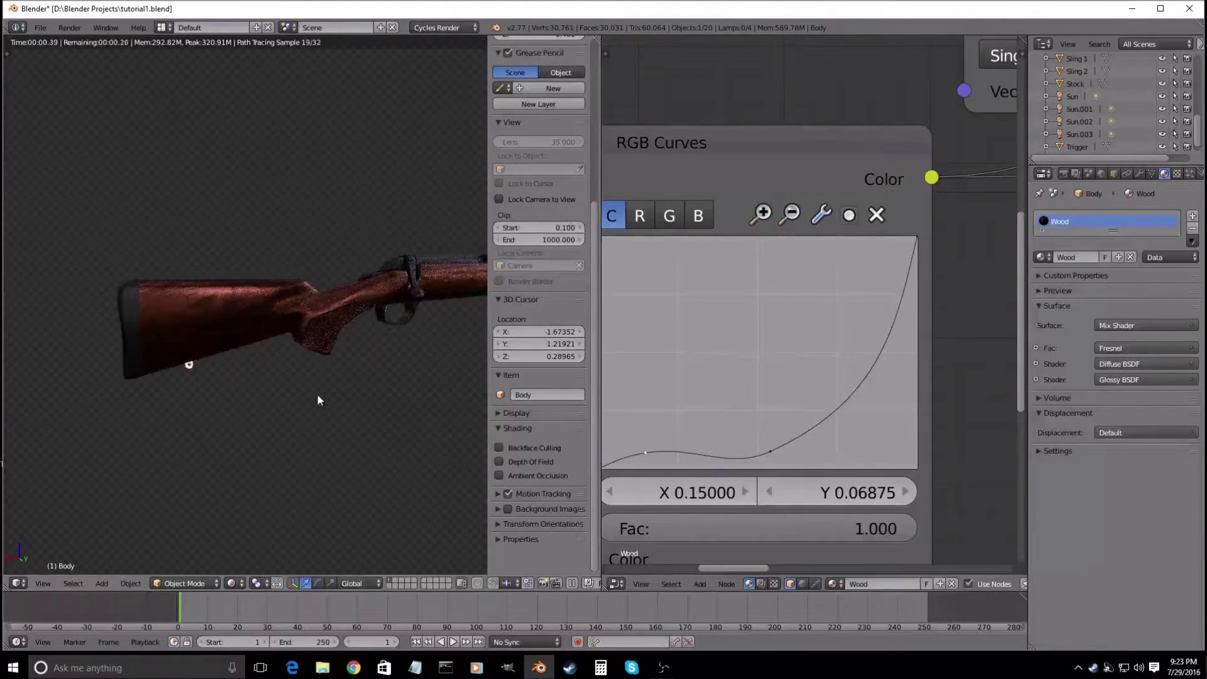
key("z")
key("z")
scroll(323, 359, "up", 1)
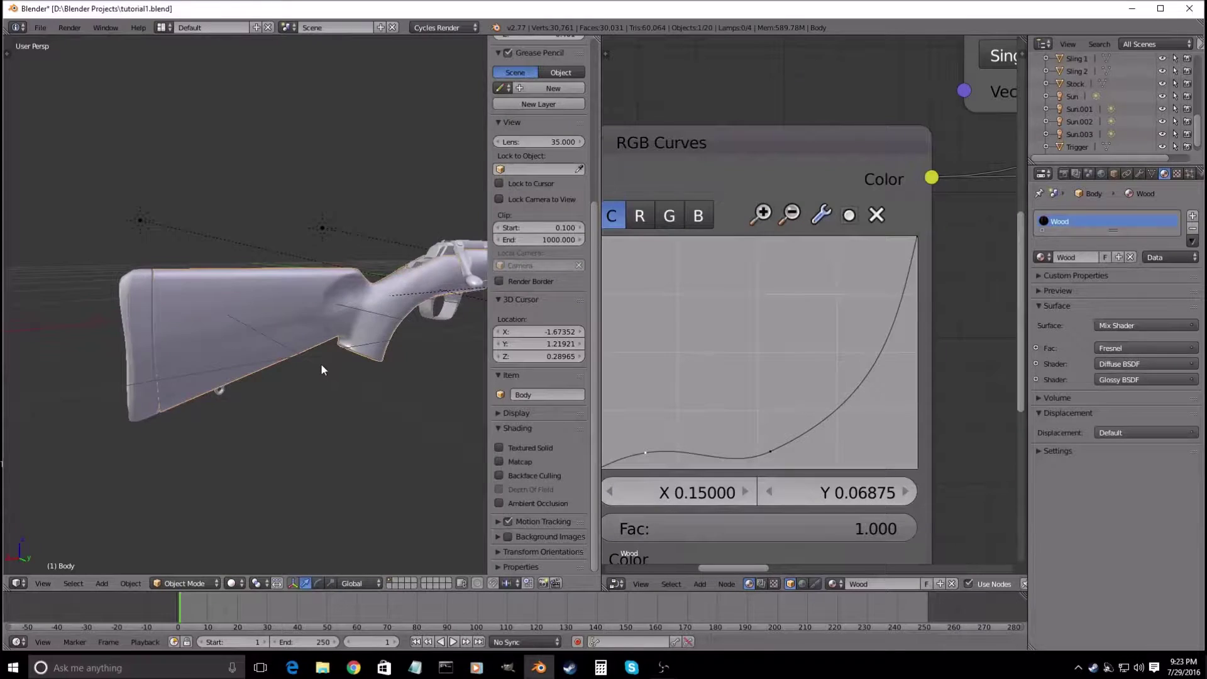
key("shift+z")
right_click(149, 327)
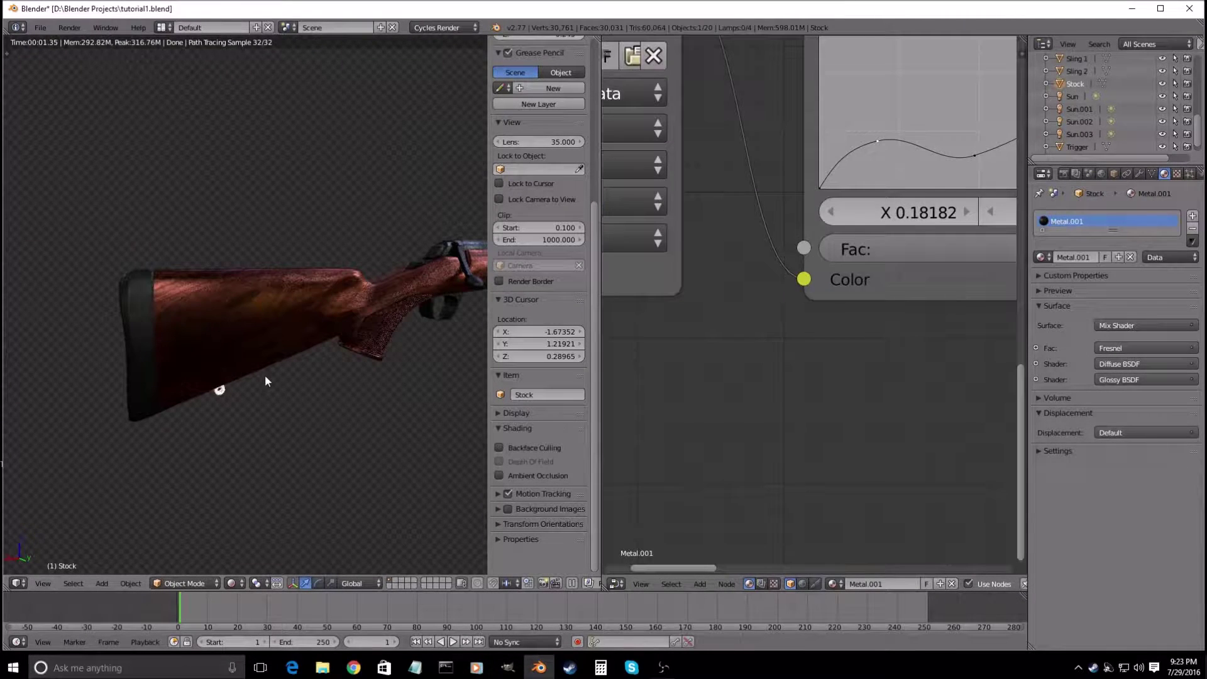
scroll(786, 345, "down", 4)
scroll(786, 344, "up", 1)
scroll(795, 339, "up", 2)
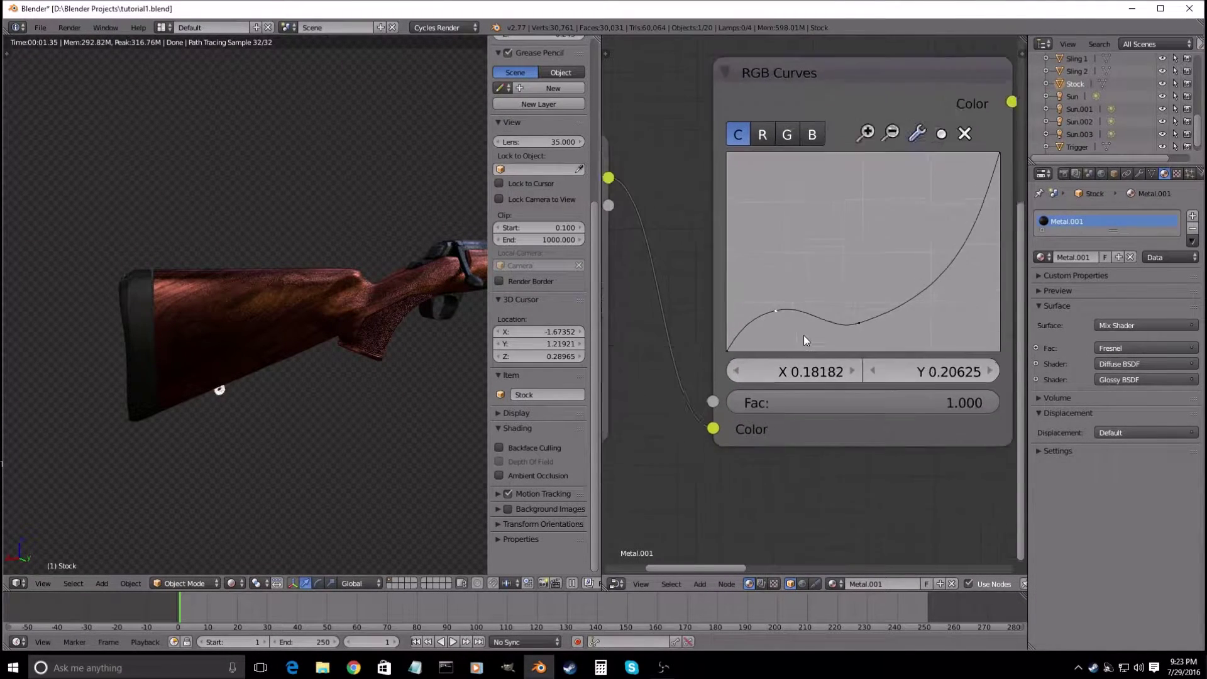
left_click_drag(765, 312, 771, 334)
- Adjust both inner RGB Curves points of the Stock's material, setting the second one to X 0.64091, Y 0.15625
middle_click_drag(314, 338, 347, 334)
scroll(329, 336, "up", 1)
scroll(346, 343, "up", 3)
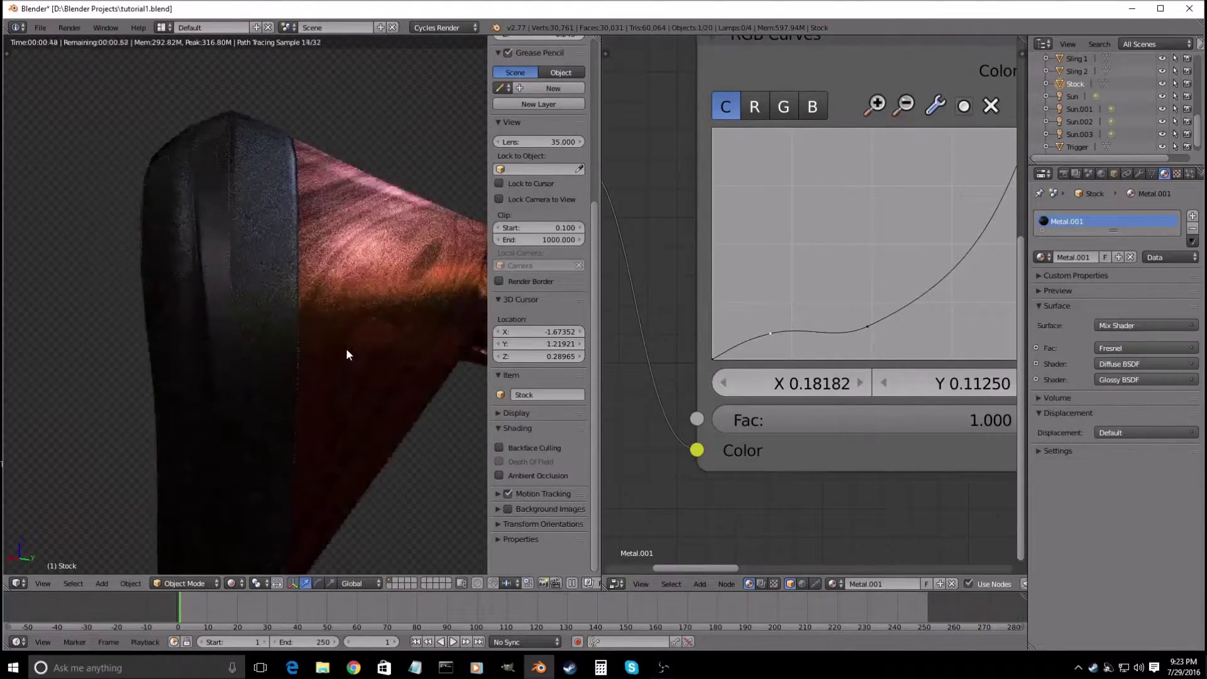
scroll(345, 347, "up", 1)
left_click_drag(765, 336, 773, 285)
left_click_drag(872, 326, 891, 282)
left_click_drag(771, 288, 774, 314)
left_click_drag(891, 283, 897, 323)
left_click_drag(783, 315, 787, 331)
left_click_drag(907, 328, 927, 327)
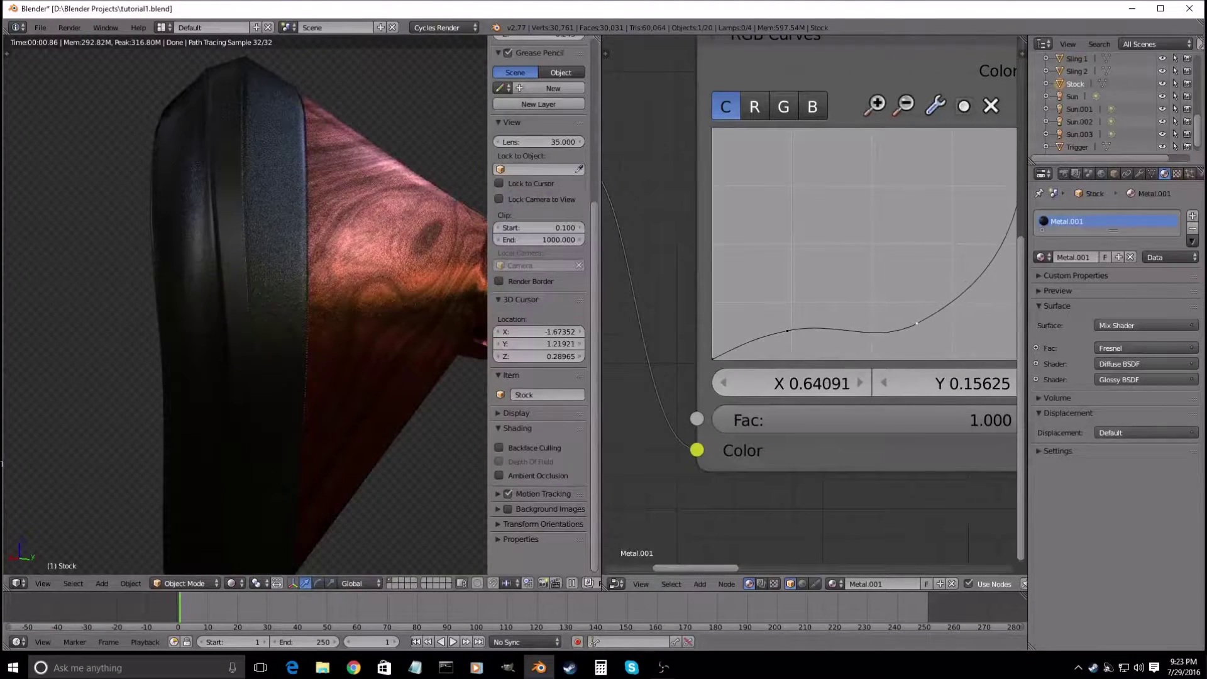
- Move the first inner RGB Curves point of the Stock's material to X 0.07727, Y 0.18750
scroll(220, 341, "down", 5)
scroll(225, 337, "up", 6)
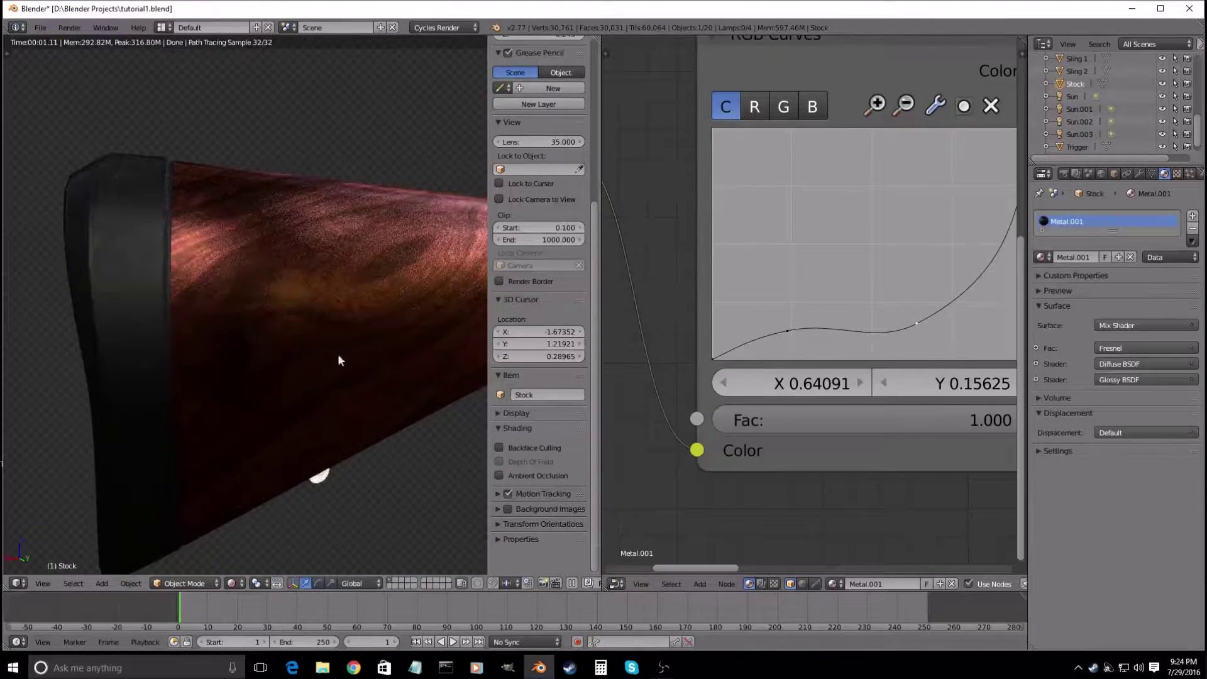
left_click_drag(797, 331, 737, 316)
middle_click_drag(234, 331, 318, 337)
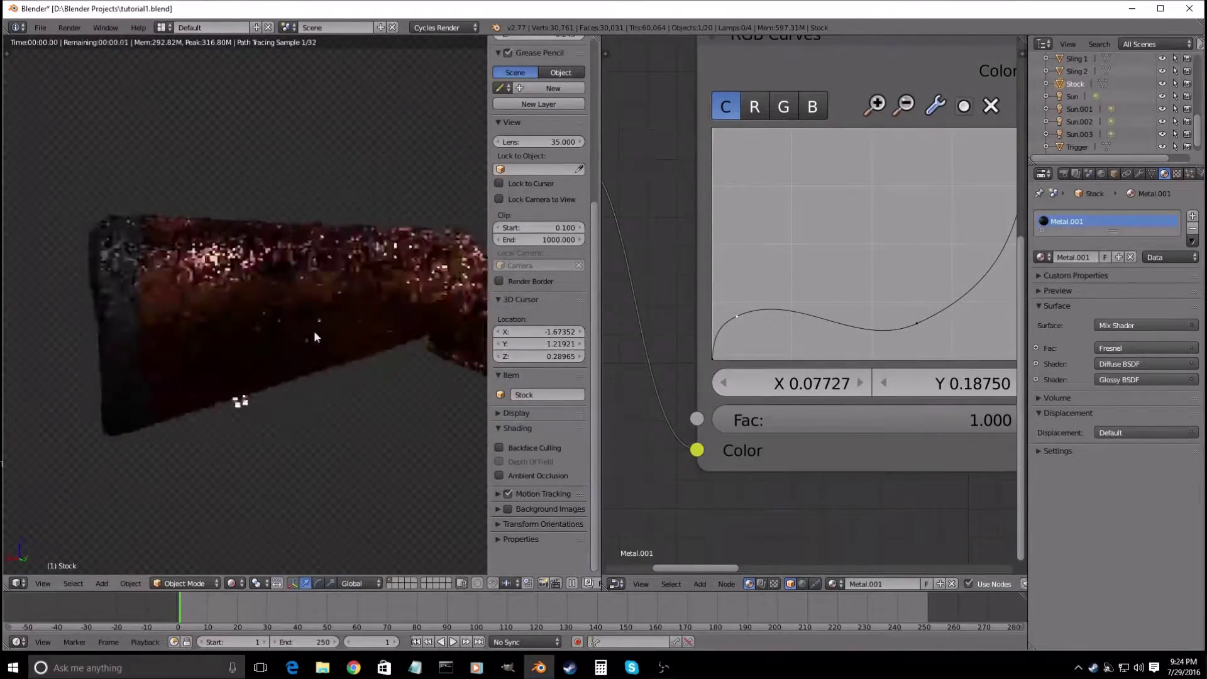
- Select the Body and raise the first inner RGB Curves point of its Wood material to X 0.15909, Y 0.24375
key("shift+z")
right_click(322, 310)
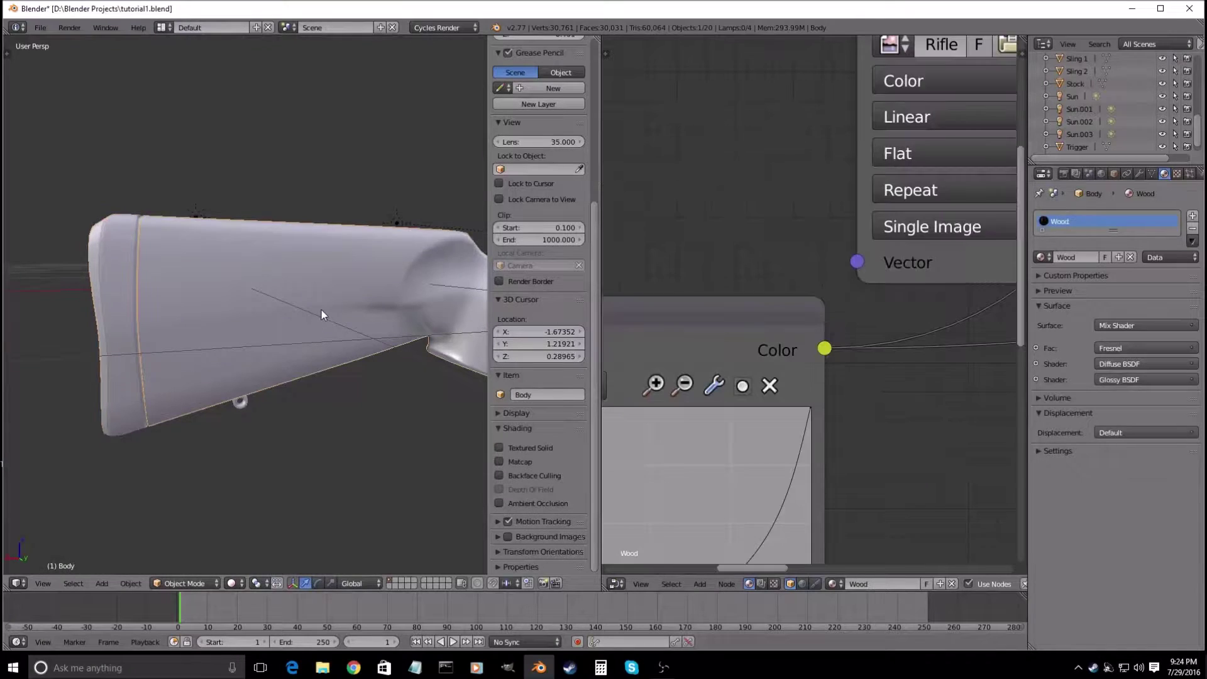
middle_click_drag(718, 359, 782, 235)
key("shift+z")
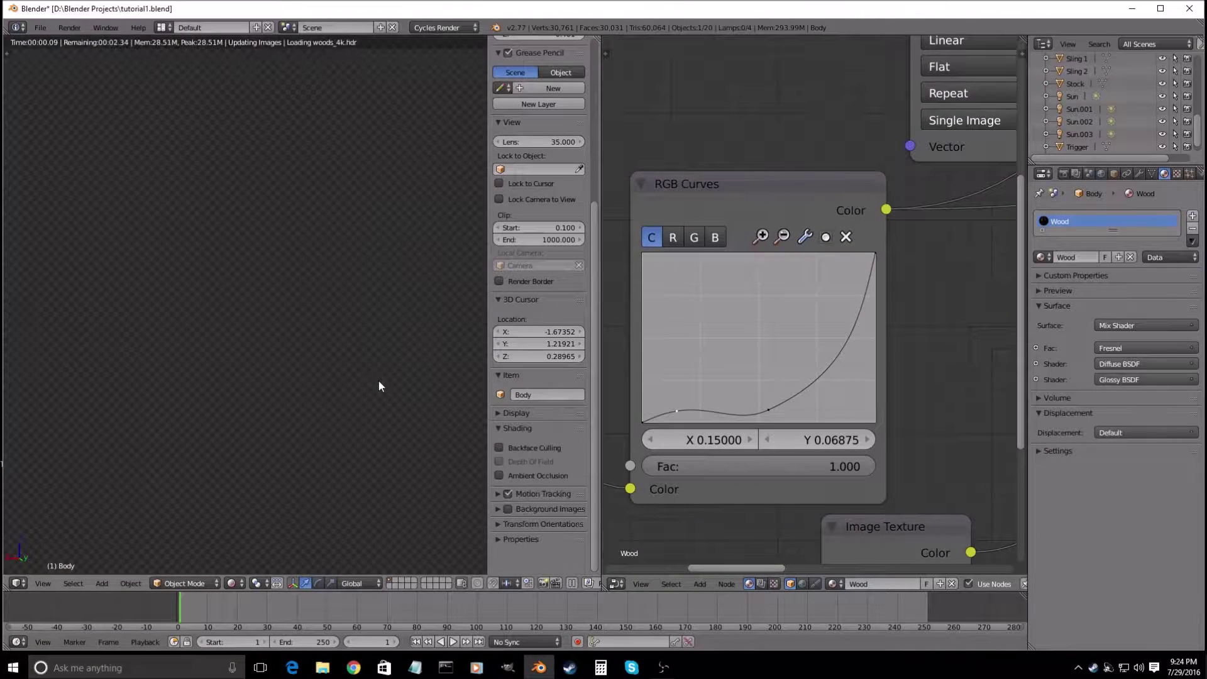
scroll(363, 358, "down", 4)
middle_click_drag(409, 358, 319, 396)
left_click_drag(677, 410, 688, 384)
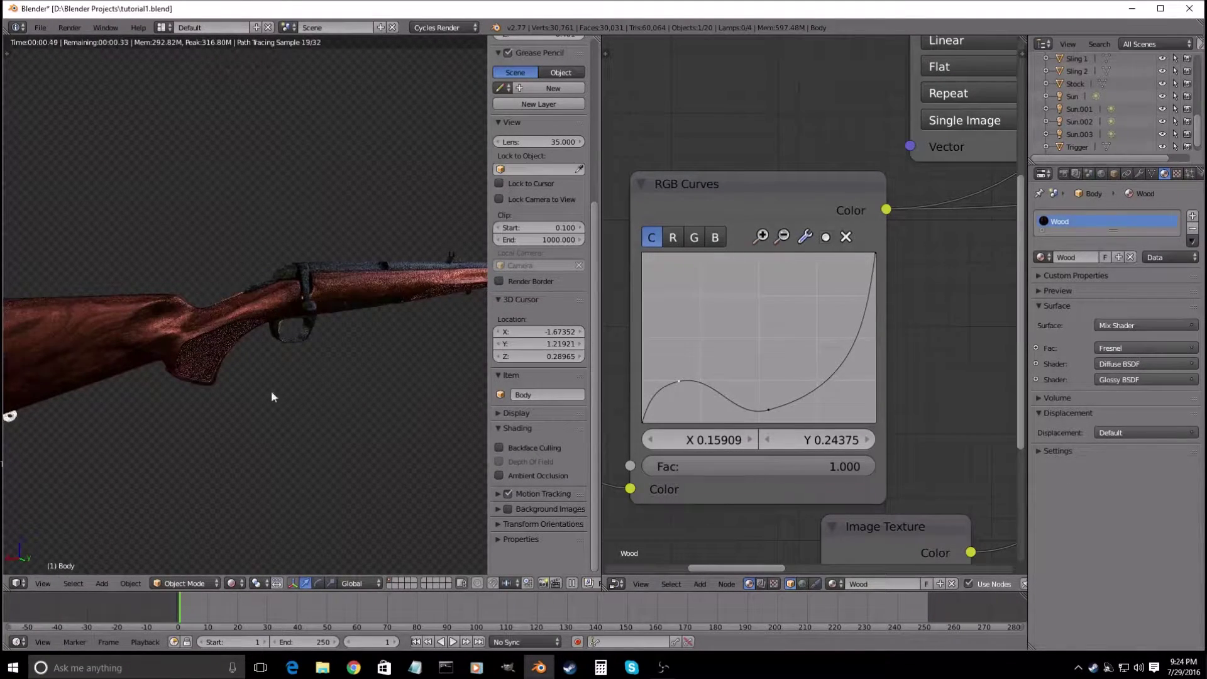
- Move the second inner RGB Curves point of the Wood material to X 0.42727, Y 0.09375
middle_click_drag(289, 397, 312, 384)
left_click_drag(772, 412, 742, 406)
middle_click_drag(466, 402, 234, 383)
scroll(234, 383, "up", 7)
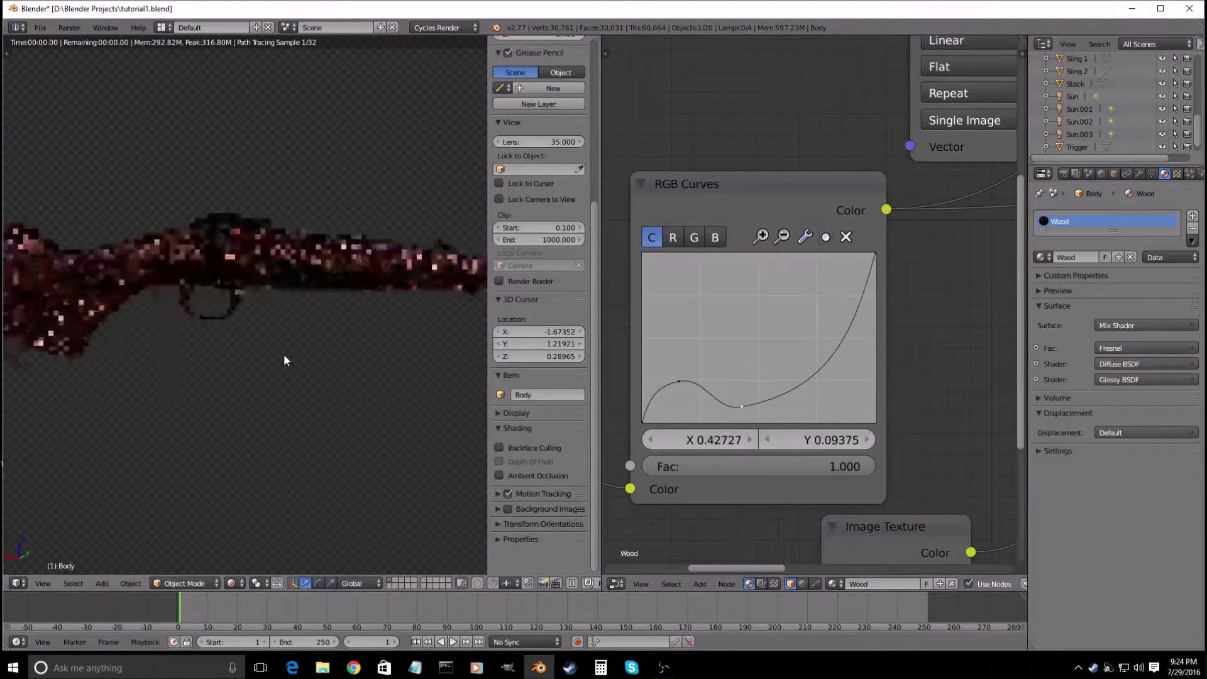
middle_click_drag(278, 350, 352, 353)
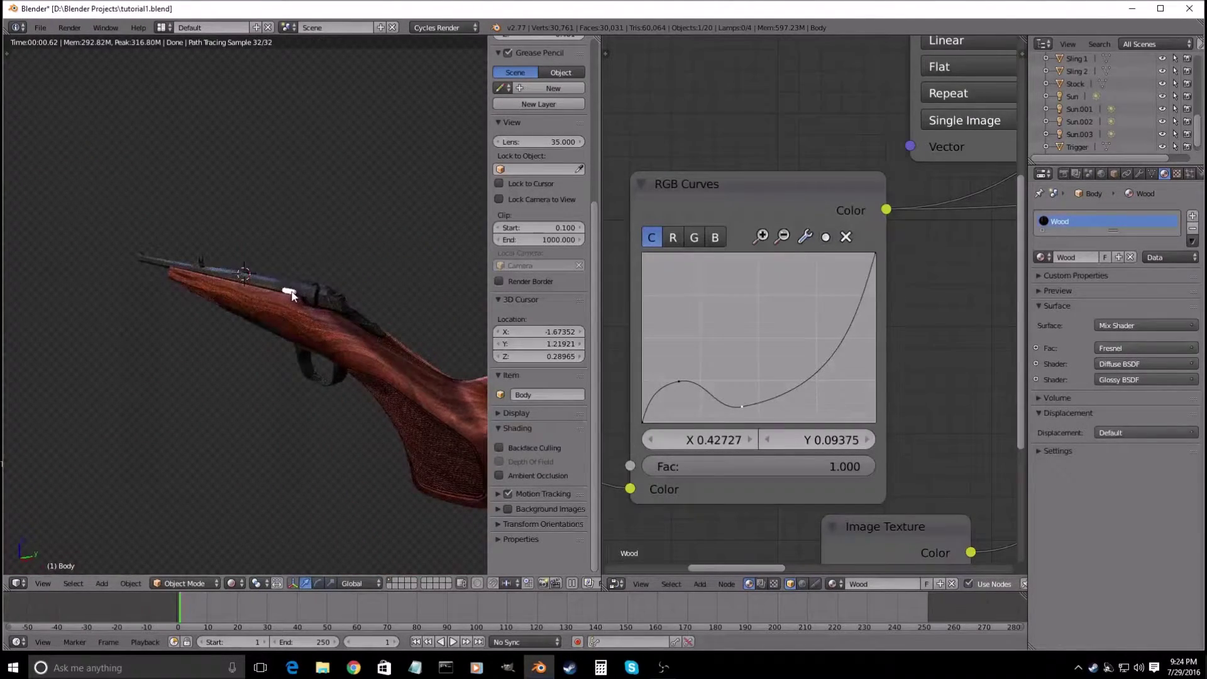
- Select the white Button part beside the receiver and assign the existing Metal material to it
right_click(291, 295)
key("shift+z")
key("shift+z")
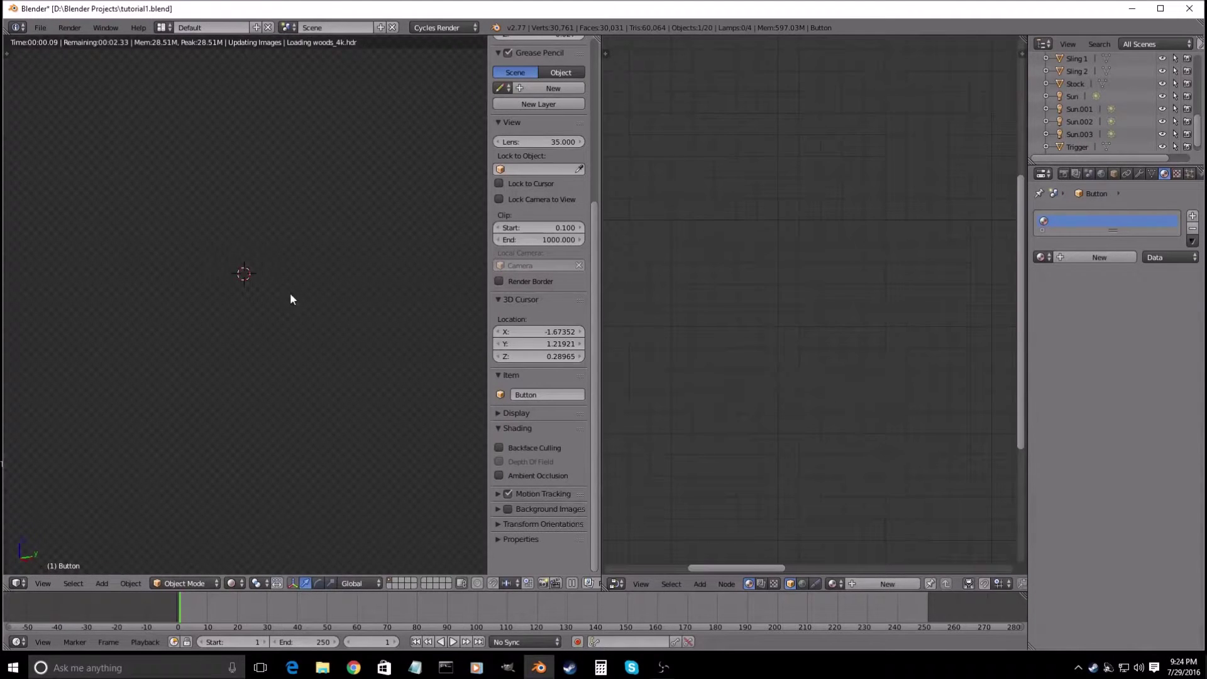
left_click(1039, 257)
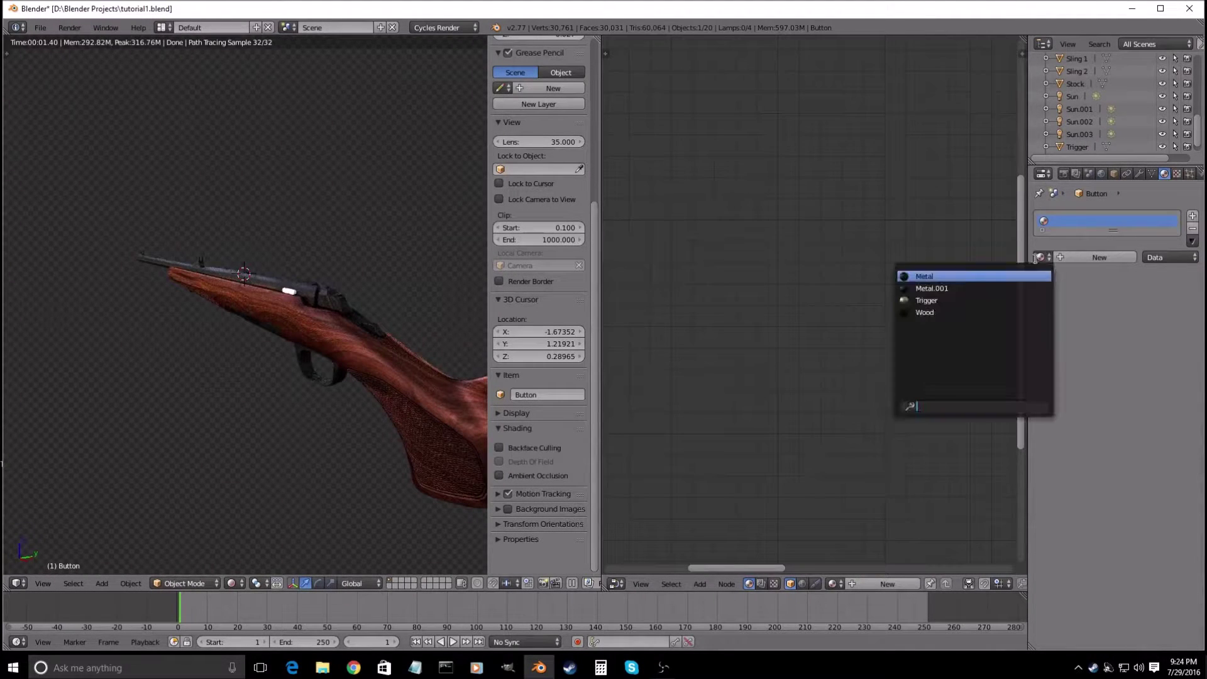
left_click(945, 275)
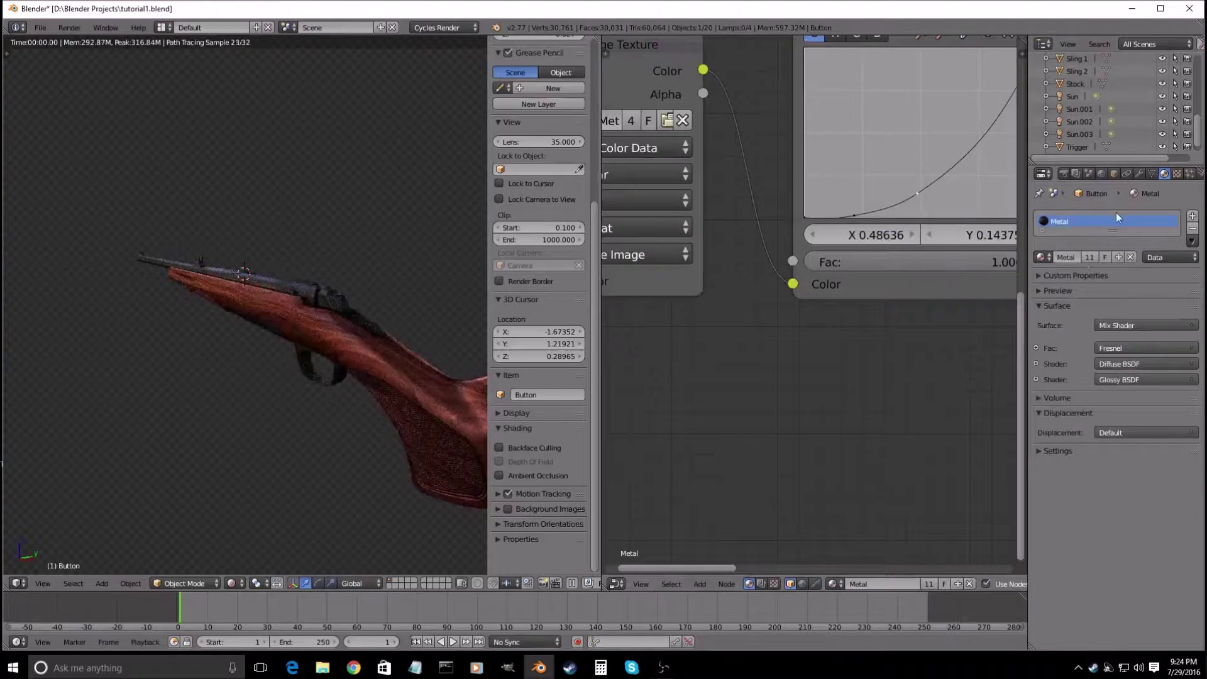
- Switch the Button to the Metal.001 material, rename that material Recoil Pad, and change the viewport to solid shading
left_click(1042, 257)
left_click(937, 288)
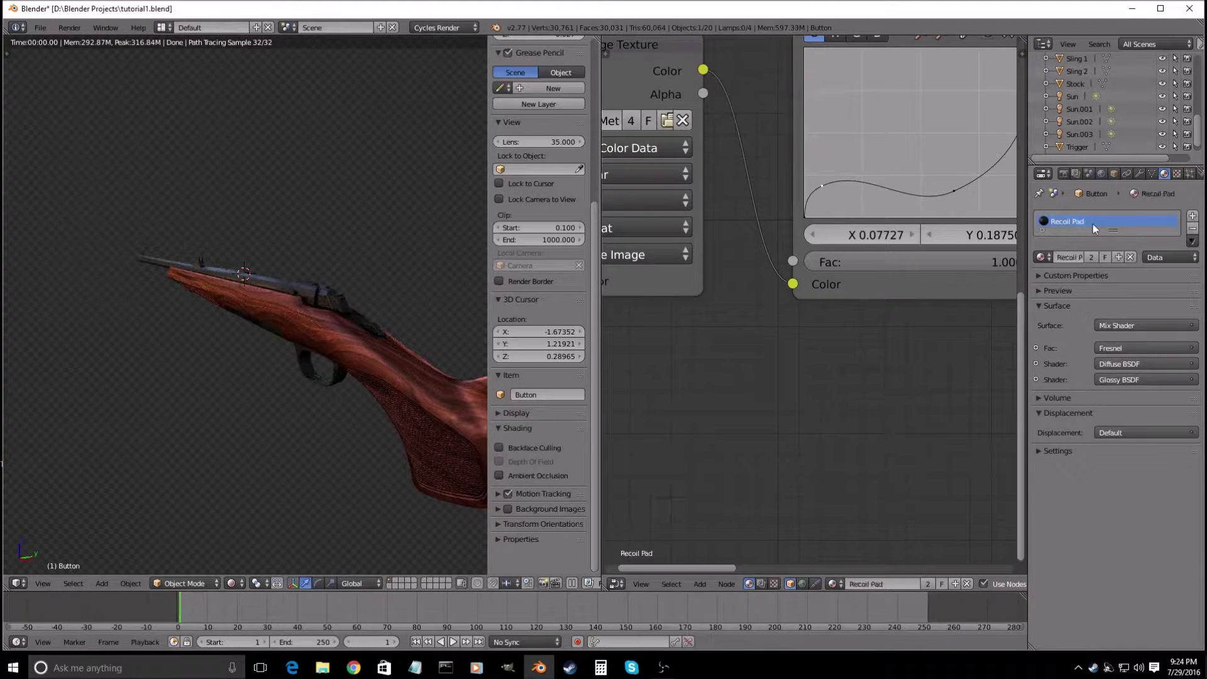
key("z")
key("z")
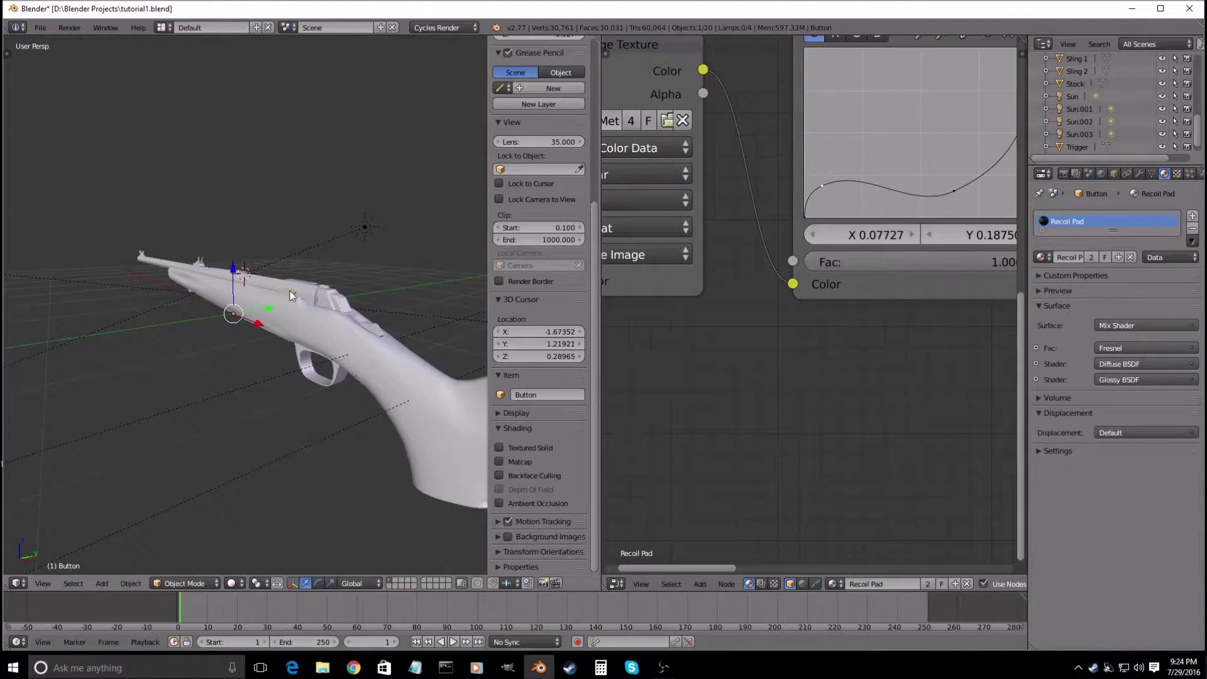
- Assign the Metal material back to the Button and return the viewport to rendered shading
left_click(1036, 255)
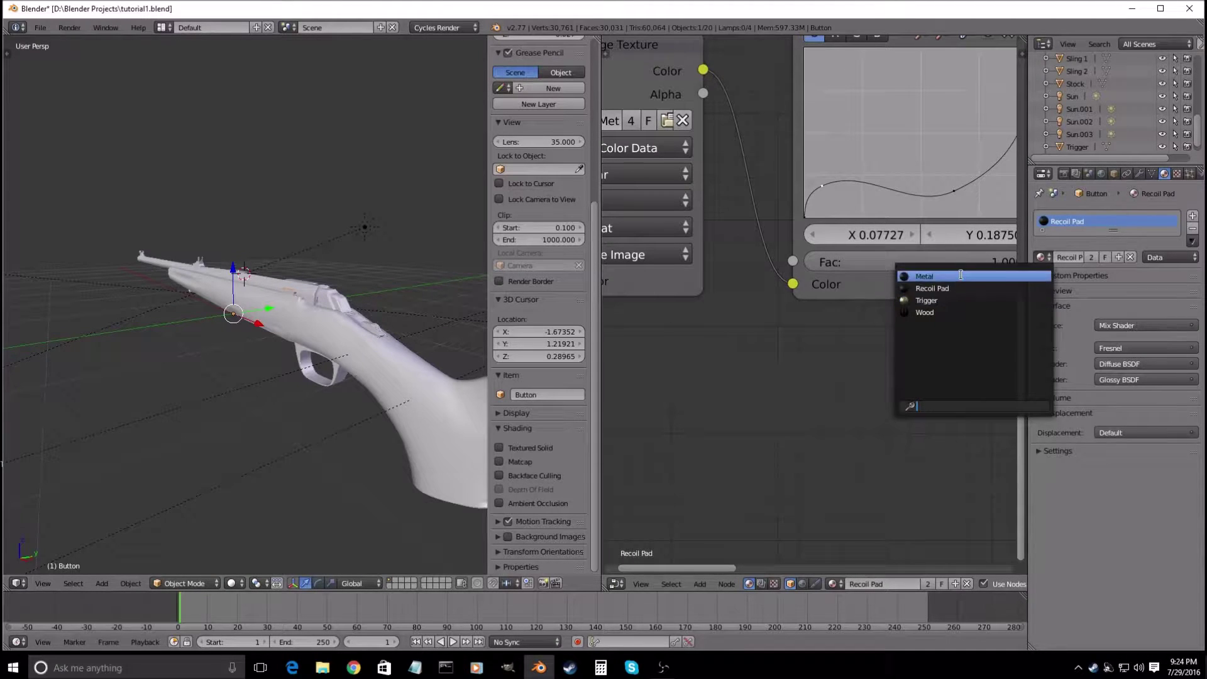
left_click(929, 277)
key("shift+z")
- Examine the metal and wood shading around the receiver and bolt in the rendered preview
middle_click_drag(227, 298, 349, 267)
scroll(326, 327, "up", 4)
scroll(267, 287, "up", 3)
middle_click_drag(269, 292, 178, 374)
scroll(269, 319, "down", 2)
scroll(423, 367, "down", 2)
scroll(258, 368, "up", 5)
middle_click_drag(257, 369, 311, 382)
scroll(319, 372, "up", 3)
scroll(350, 399, "up", 2)
scroll(283, 337, "up", 4)
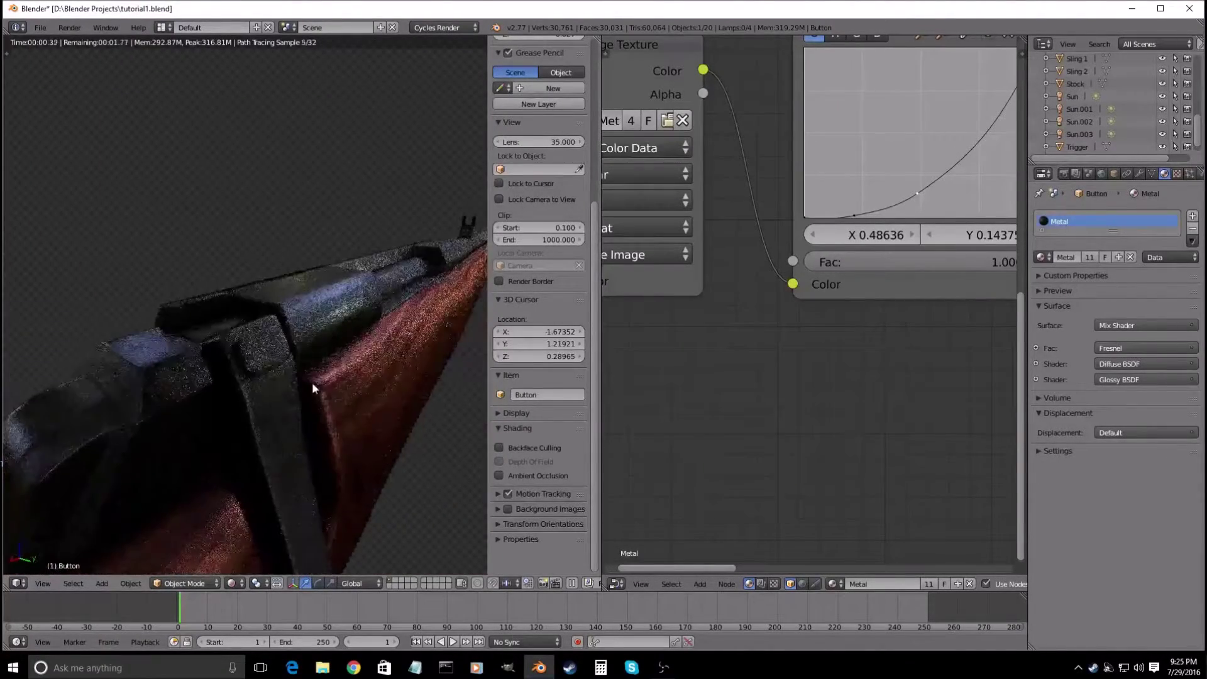
- Select the Receiver, reframe the camera on the bolt area using Lock Camera to View, and switch the lock off
right_click(325, 313)
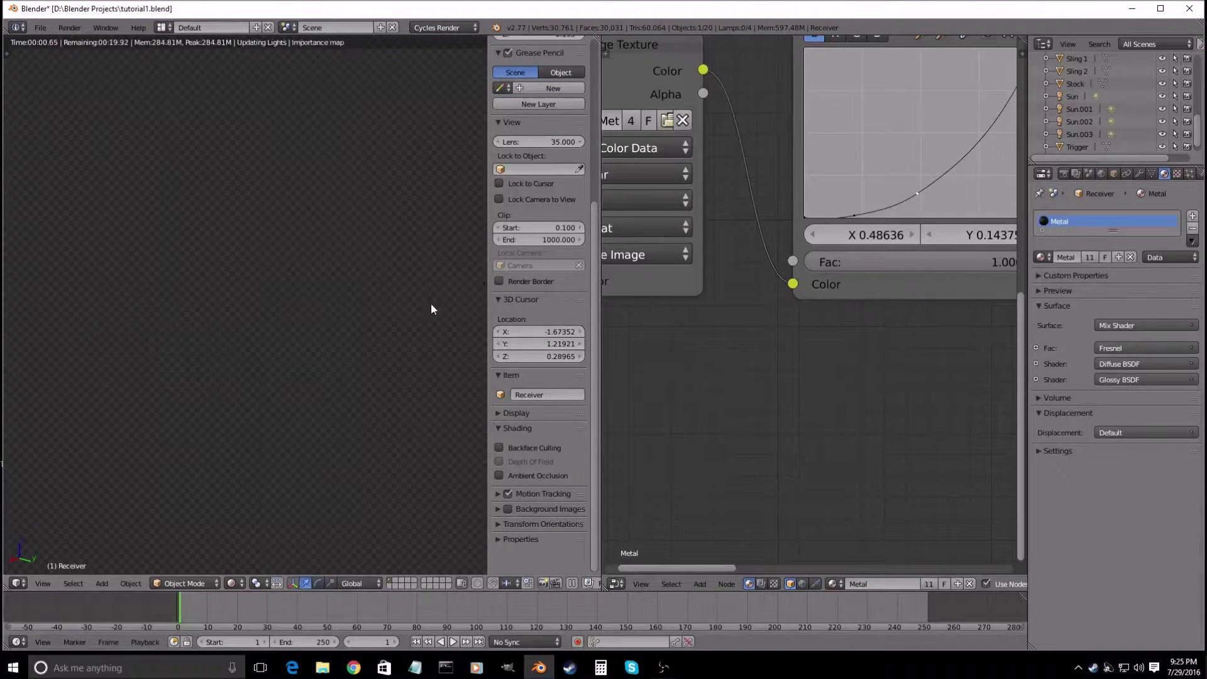
key("KP_0")
scroll(327, 262, "down", 6)
left_click(499, 199)
middle_click_drag(465, 238, 327, 296)
scroll(279, 306, "up", 4)
scroll(279, 307, "down", 2)
left_click(499, 199)
scroll(285, 316, "up", 4)
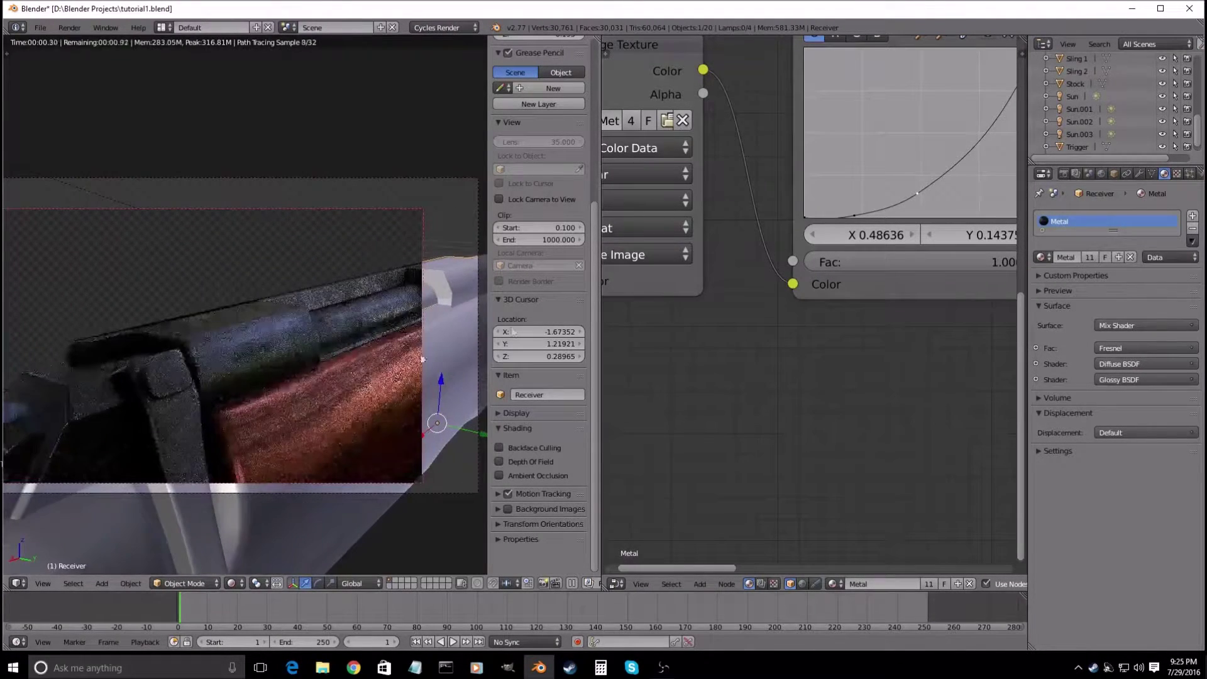
- Adjust both inner points of the Metal material's RGB Curves, setting the first one to X 0.12273, Y 0.06250
middle_click_drag(850, 138, 822, 278)
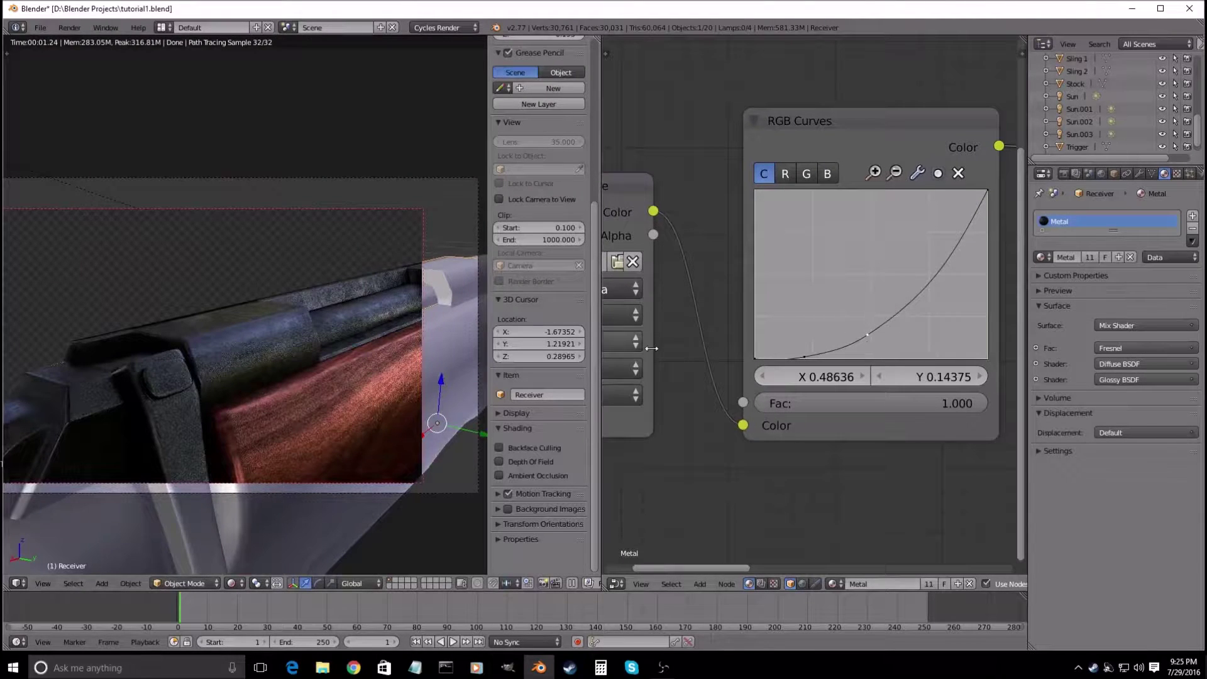
key("z")
key("z")
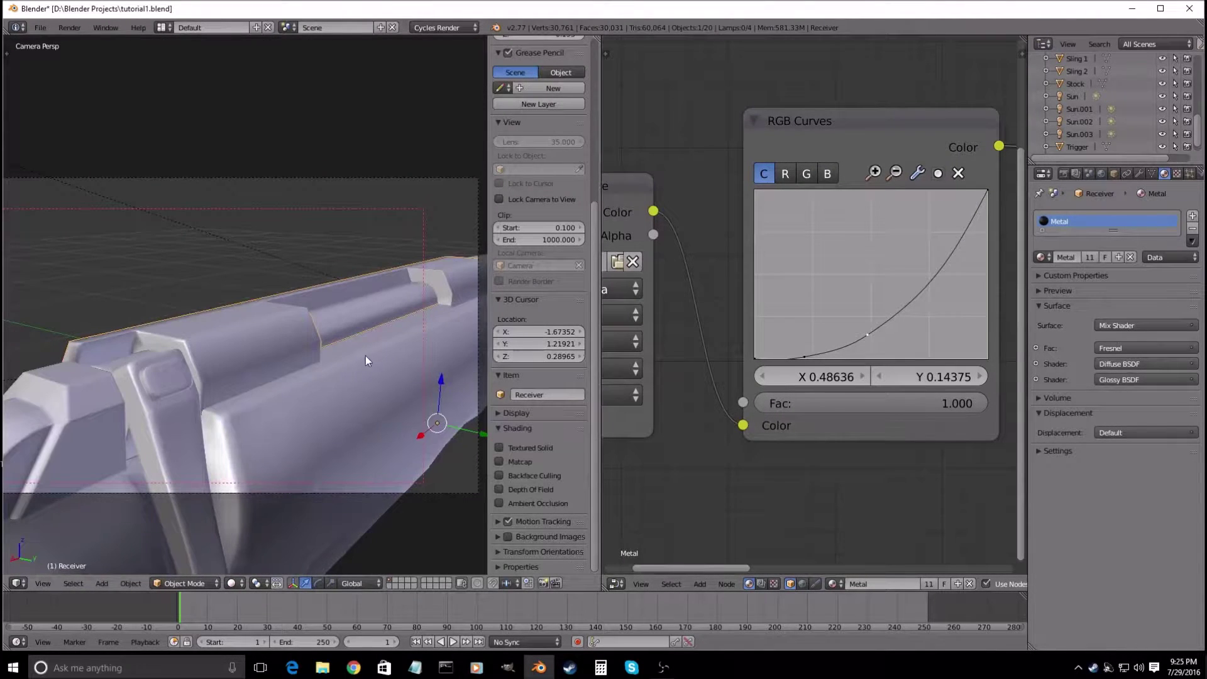
key("shift+z")
key("n")
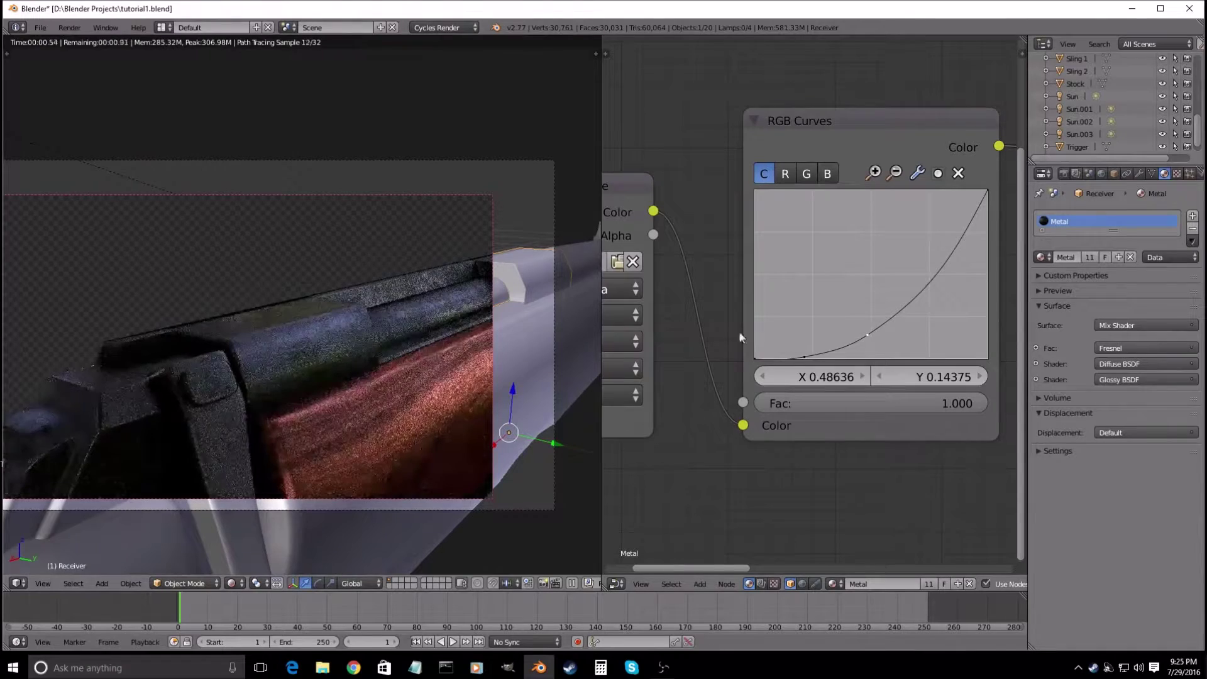
left_click_drag(867, 334, 798, 335)
mouse_move(884, 339)
left_mouse_down()
mouse_move(895, 324)
mouse_move(897, 334)
left_mouse_up()
left_click_drag(800, 340, 782, 349)
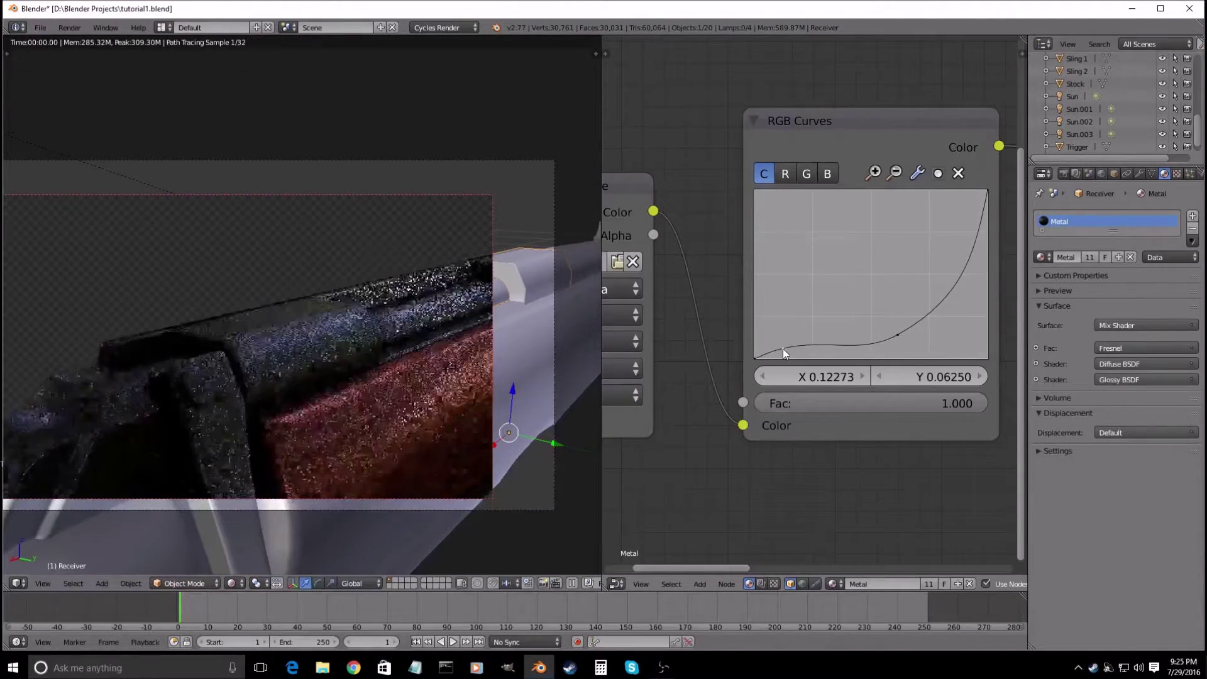
- Leave camera view, check the rifle's materials, and save the file over tutorial1.blend
key("KP_0")
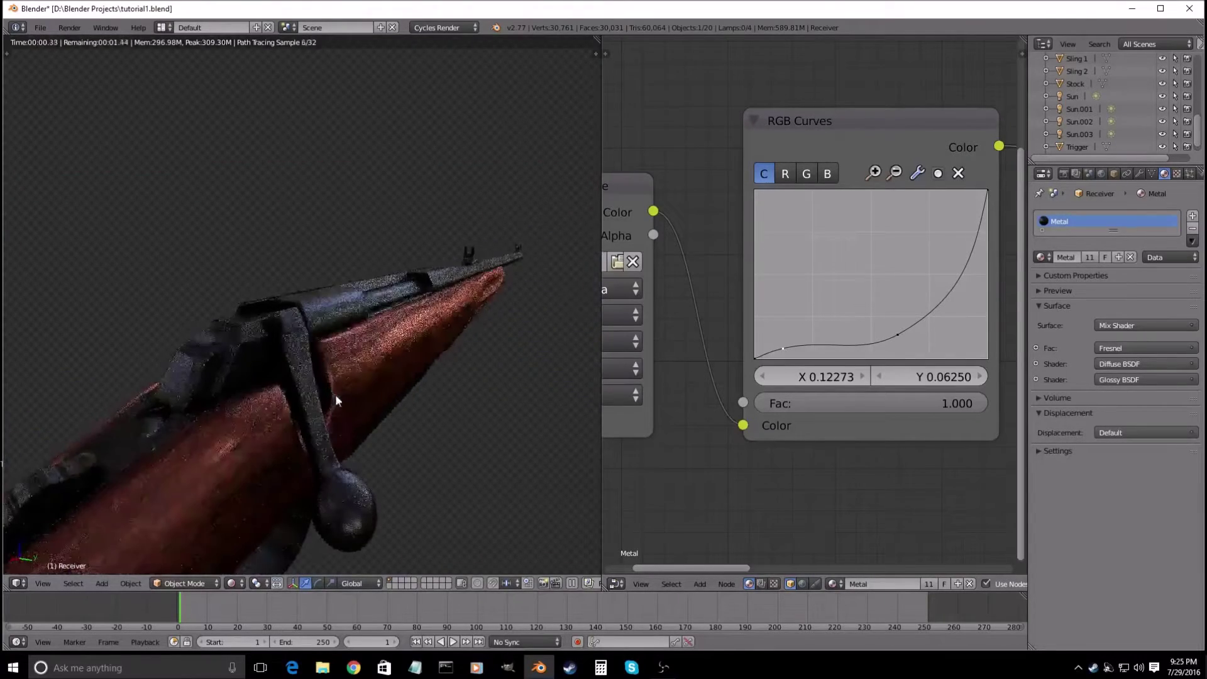
scroll(509, 373, "down", 1)
middle_click_drag(508, 375, 459, 373)
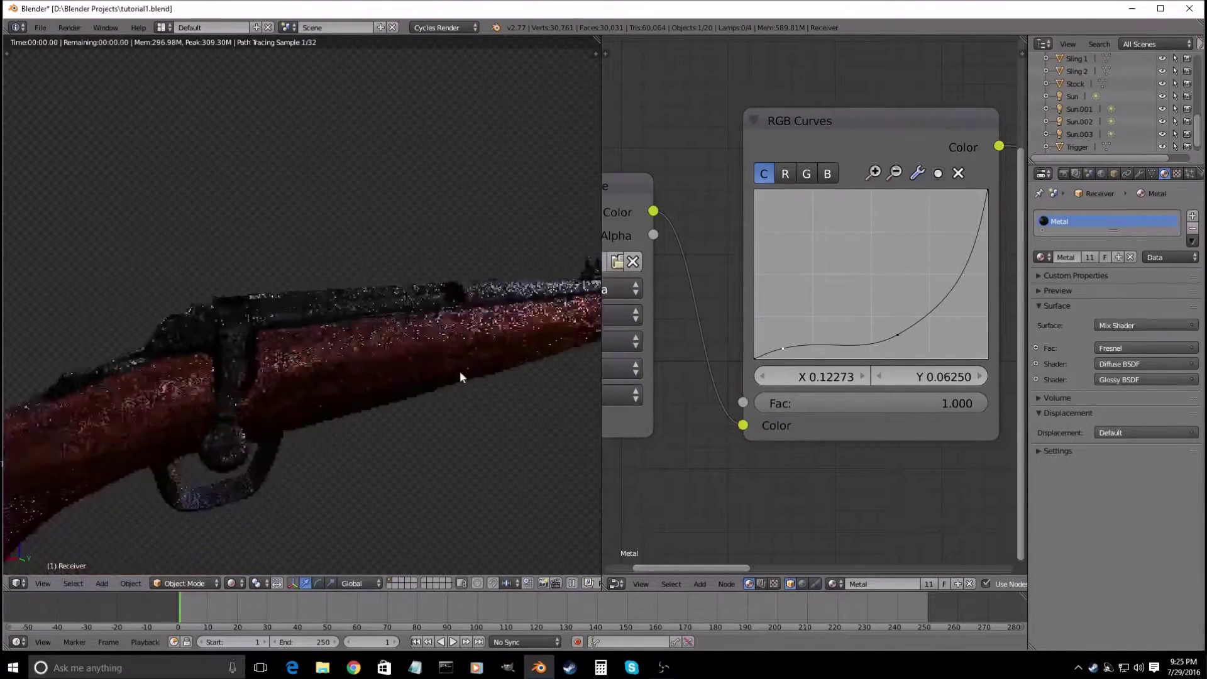
scroll(354, 386, "up", 2)
mouse_move(355, 392)
middle_mouse_down()
mouse_move(413, 402)
mouse_move(438, 430)
mouse_move(507, 433)
mouse_move(447, 446)
mouse_move(495, 420)
mouse_move(421, 427)
mouse_move(438, 411)
mouse_move(484, 408)
mouse_move(336, 415)
mouse_move(373, 417)
mouse_move(373, 393)
middle_mouse_up()
scroll(496, 420, "up", 2)
key("ctrl+s")
left_click(372, 417)
- Return to camera view, turn on Lock Camera to View, and pull the camera back to frame more of the rifle
scroll(379, 418, "down", 3)
scroll(224, 349, "up", 8)
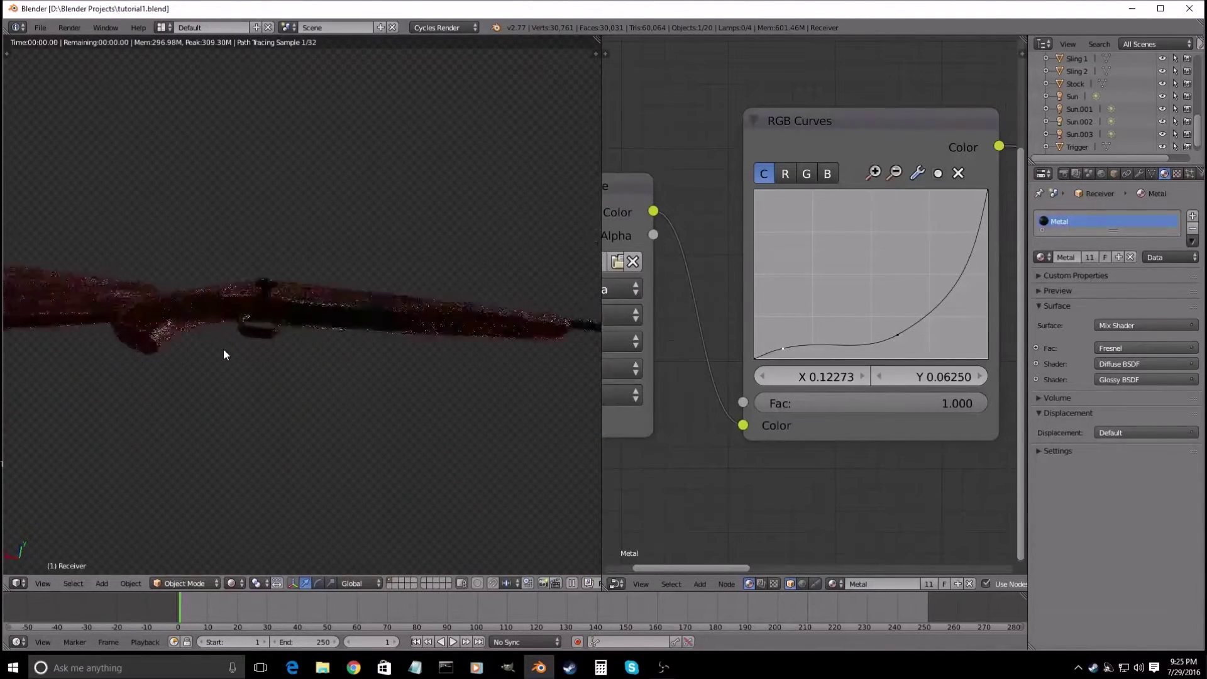
scroll(228, 420, "down", 8)
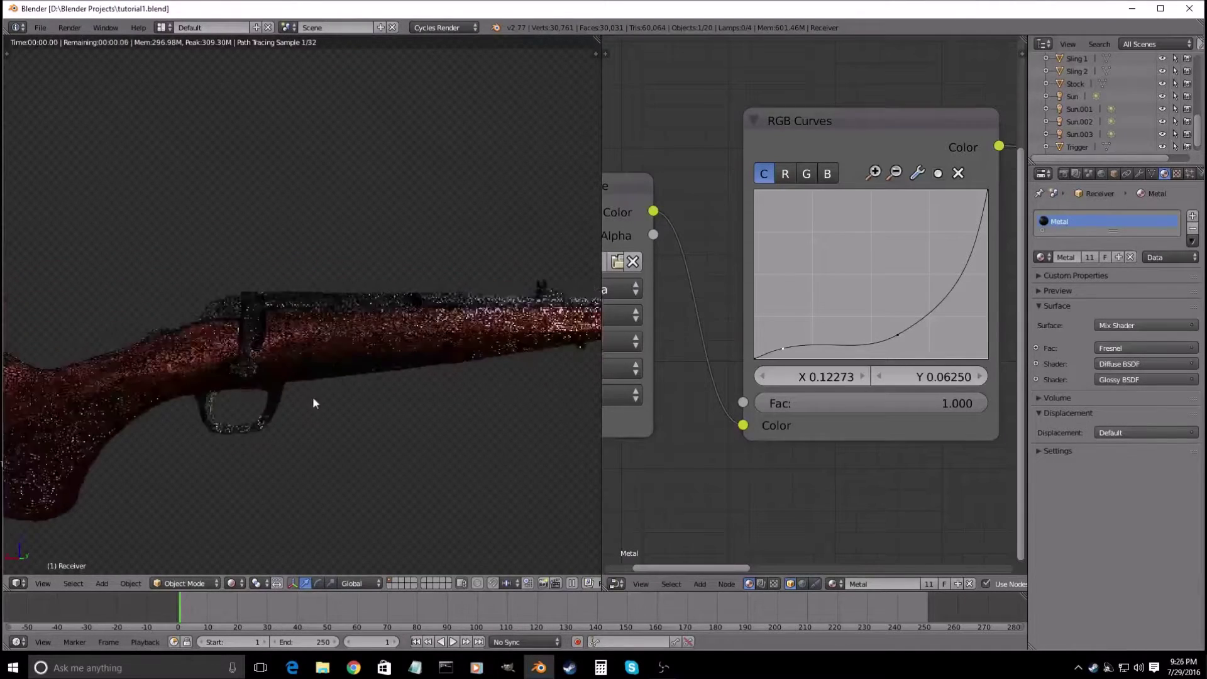
middle_click_drag(303, 405, 317, 383)
key("KP_0")
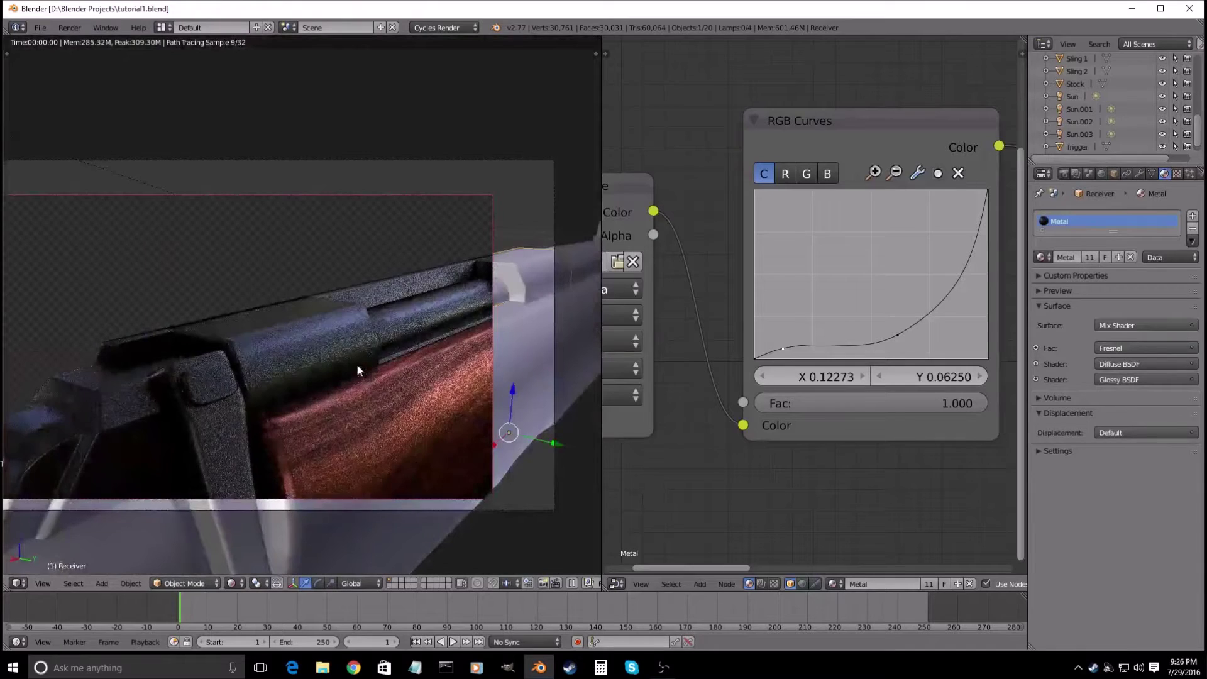
scroll(356, 369, "down", 4)
key("n")
left_click(499, 199)
scroll(338, 318, "down", 4)
middle_click_drag(322, 347, 286, 347)
- Reframe the camera around the rifle, clear the render border, and leave Lock Camera to View switched on
key("shift+b")
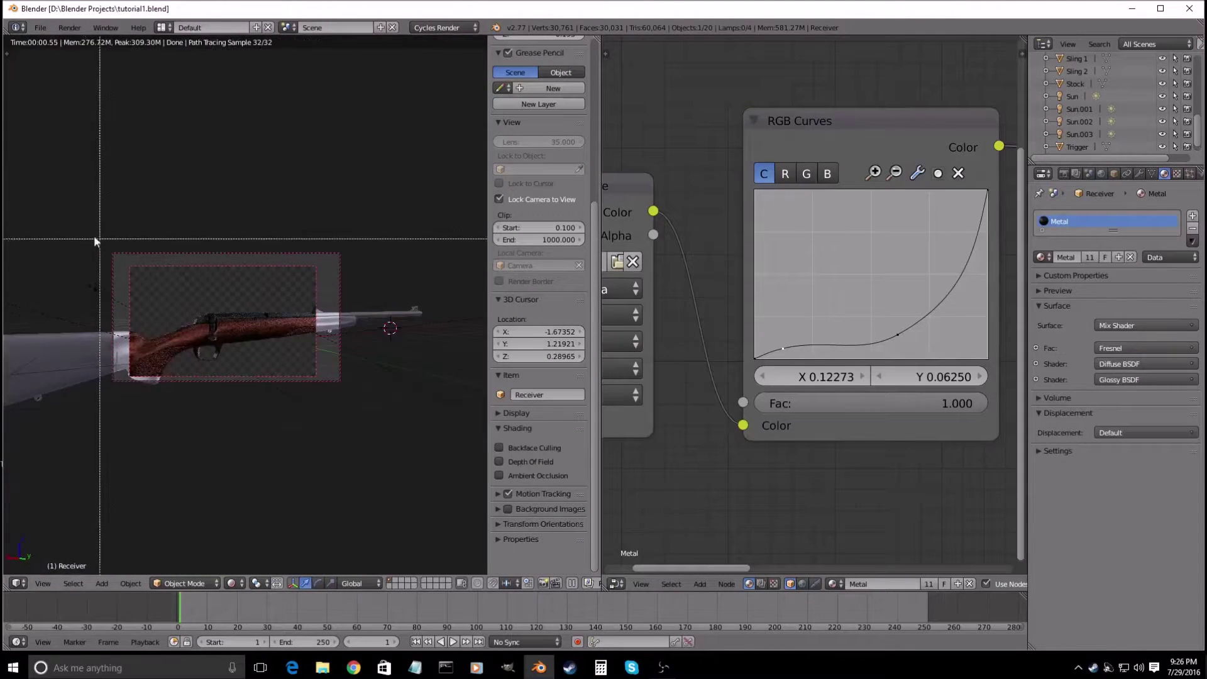
left_click_drag(77, 231, 381, 419)
middle_click_drag(344, 421, 363, 419)
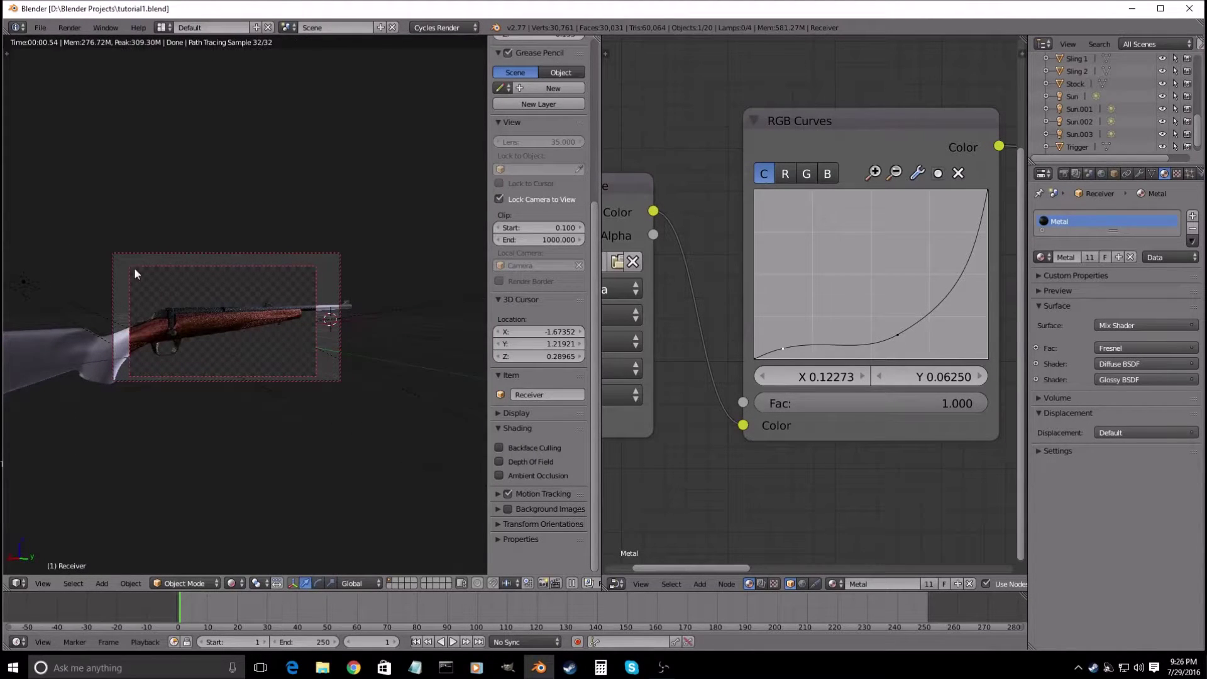
middle_click_drag(113, 251, 406, 349)
left_click(500, 200)
key("ctrl+alt+b")
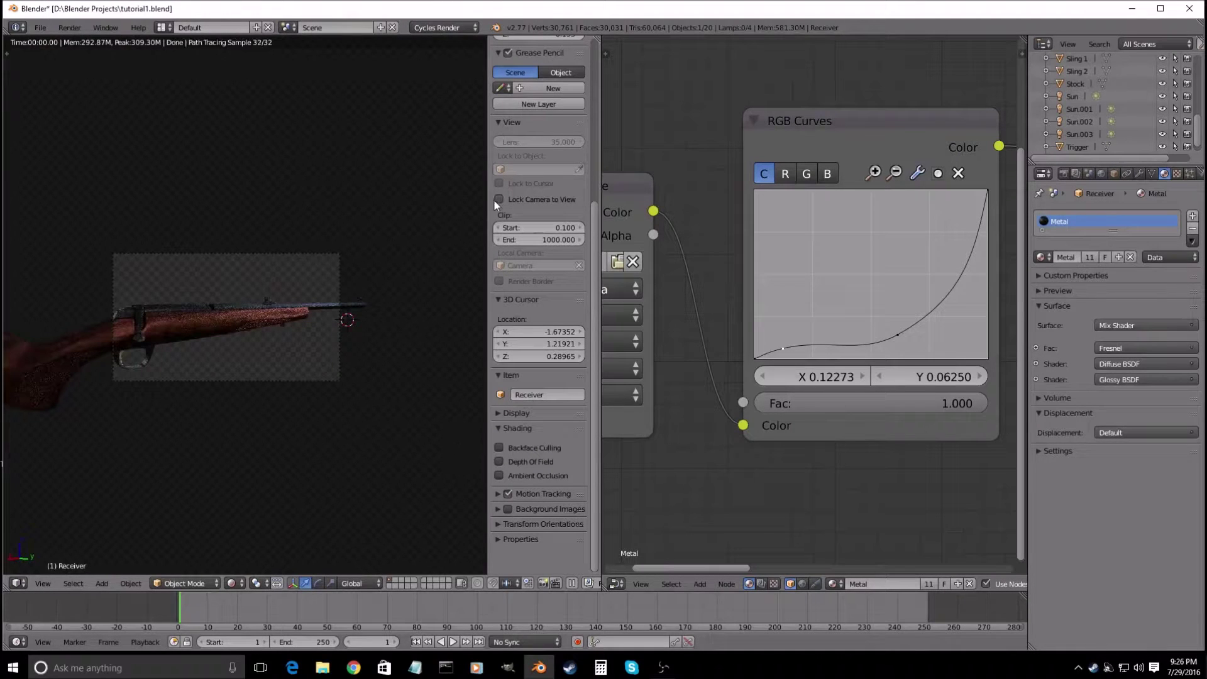
left_click(499, 200)
mouse_move(292, 356)
middle_mouse_down()
mouse_move(236, 370)
mouse_move(309, 344)
mouse_move(187, 371)
mouse_move(272, 364)
mouse_move(264, 356)
mouse_move(306, 336)
mouse_move(280, 342)
middle_mouse_up()
- Select Sling 2, switch off Lock Camera to View, and assign the existing Metal material to it
right_click(79, 413)
key("shift+z")
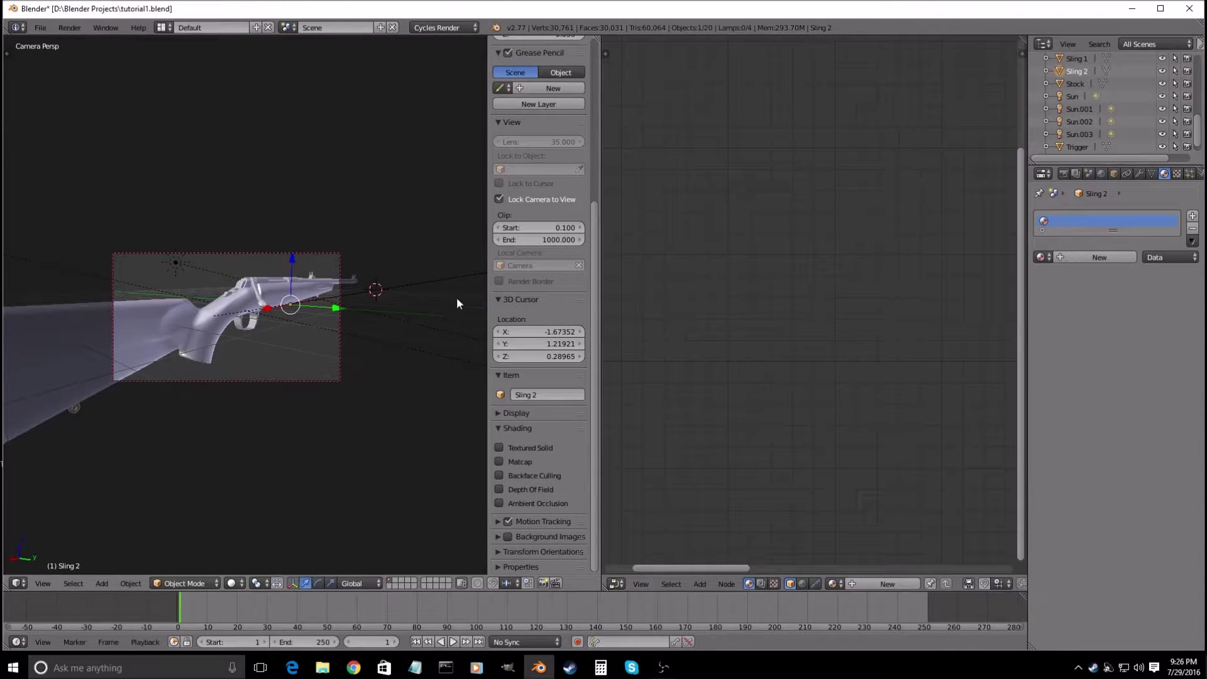
left_click(499, 199)
middle_click_drag(308, 379, 188, 361)
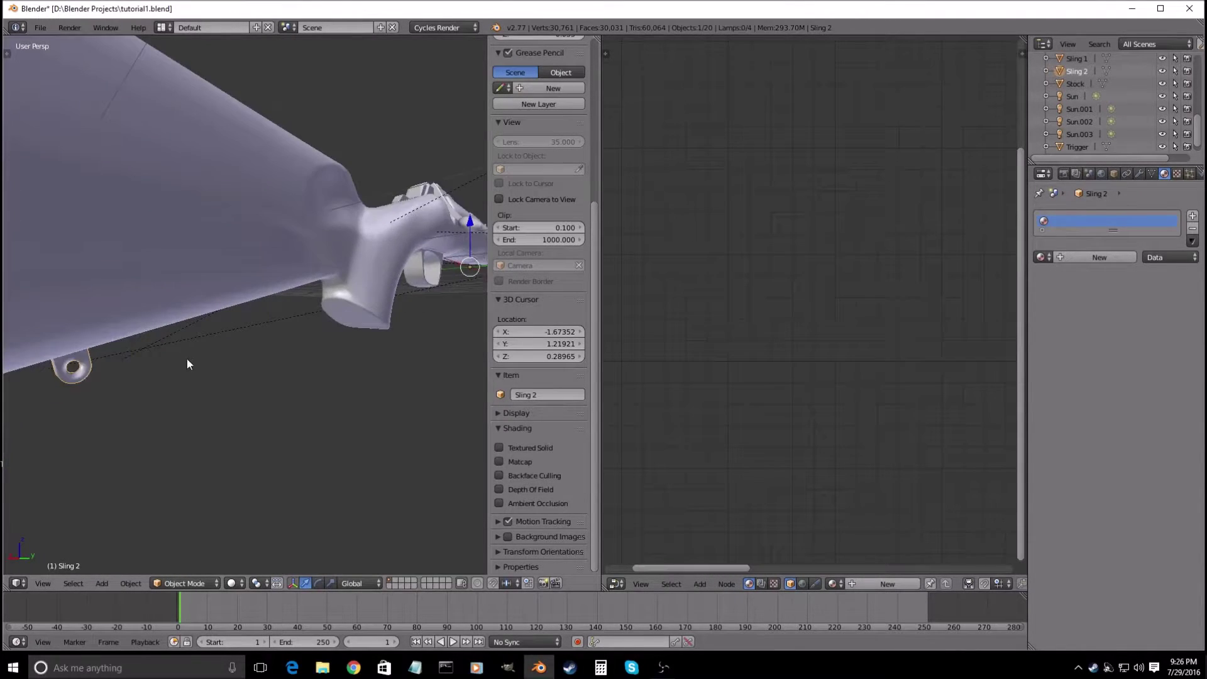
left_click(1042, 257)
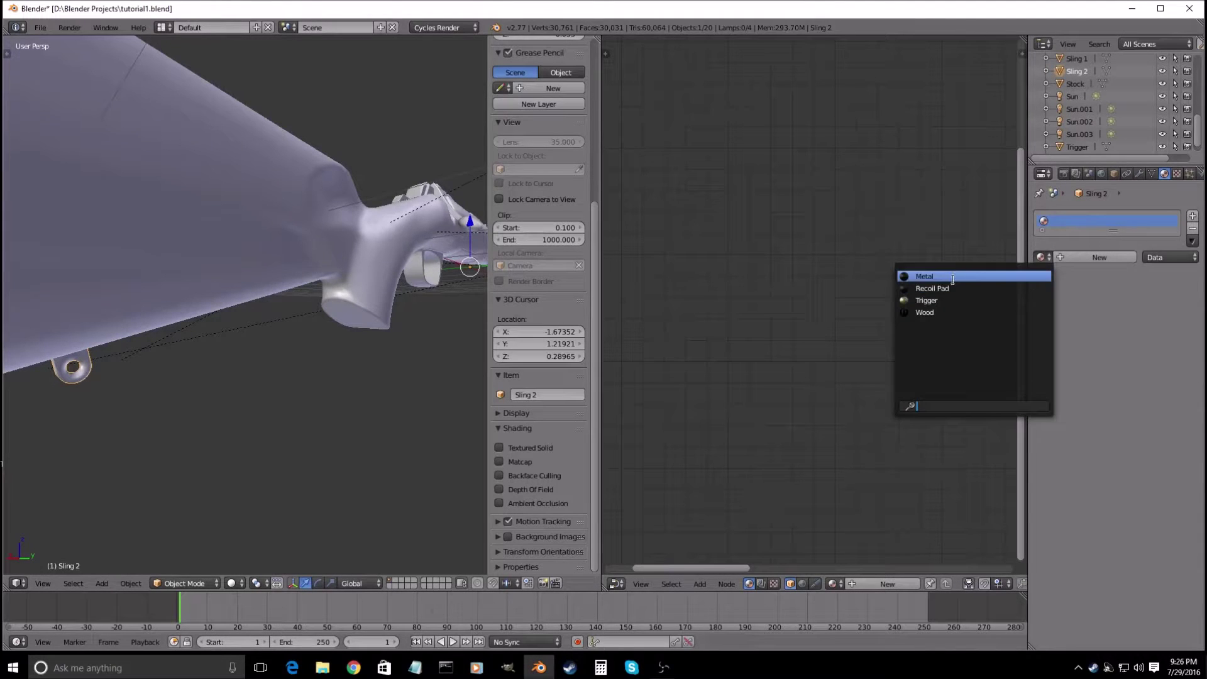
left_click(930, 274)
- Select Sling 1 to check its material, and examine the rifle in the rendered camera view
middle_click_drag(420, 342, 326, 335)
right_click(327, 335)
key("shift+z")
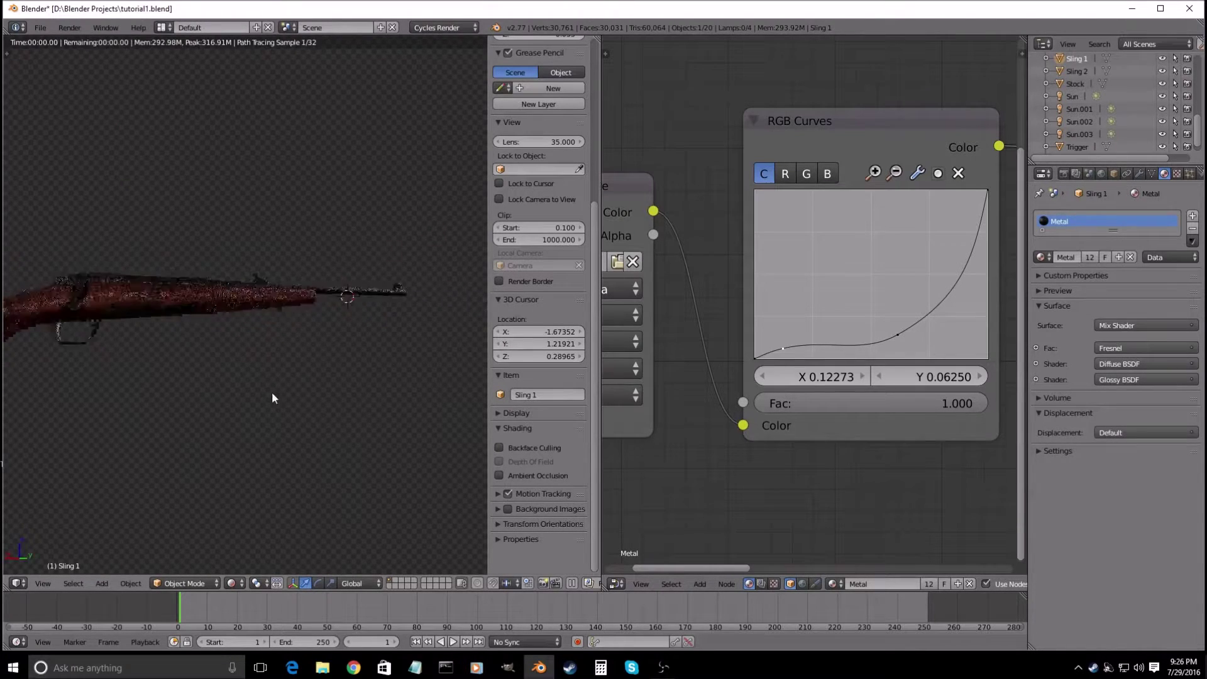
key("shift+z")
key("KP_0")
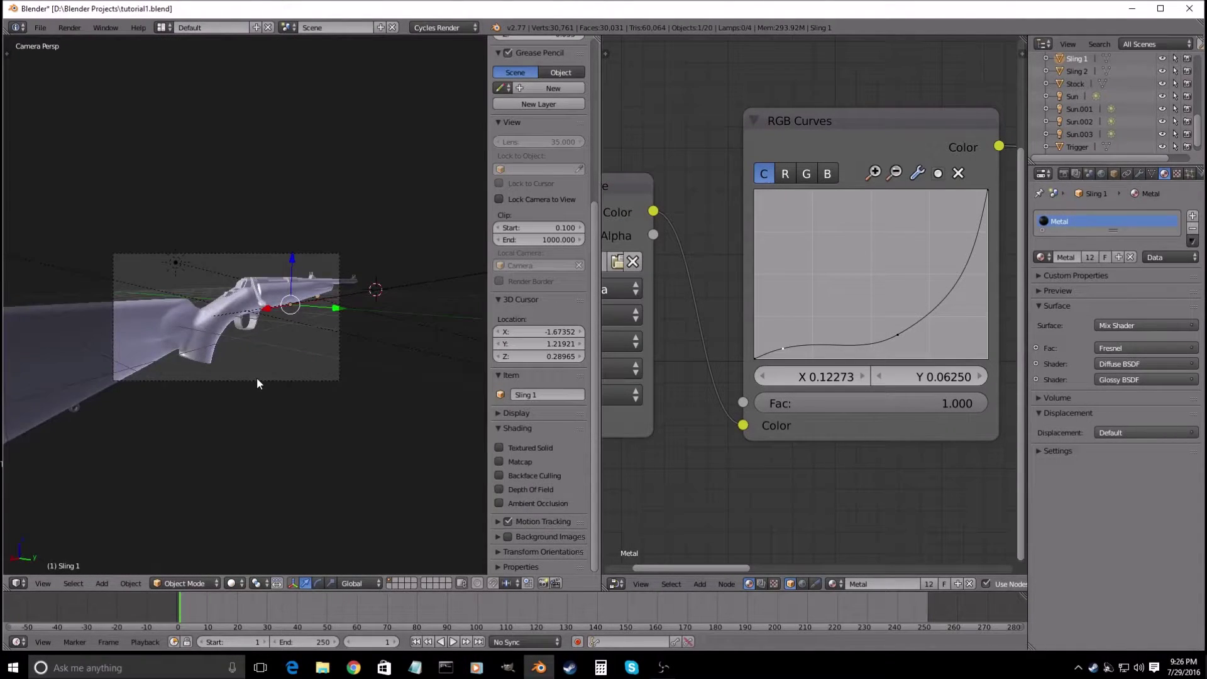
key("shift+z")
scroll(333, 355, "up", 4)
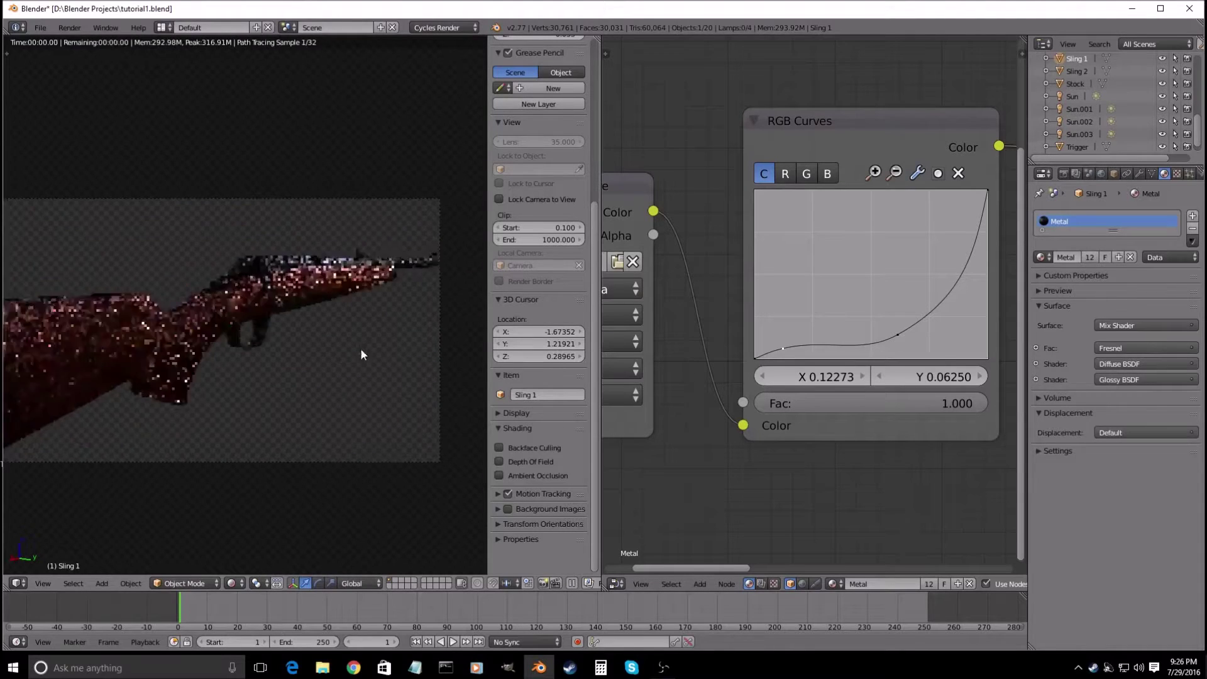
scroll(309, 411, "down", 3)
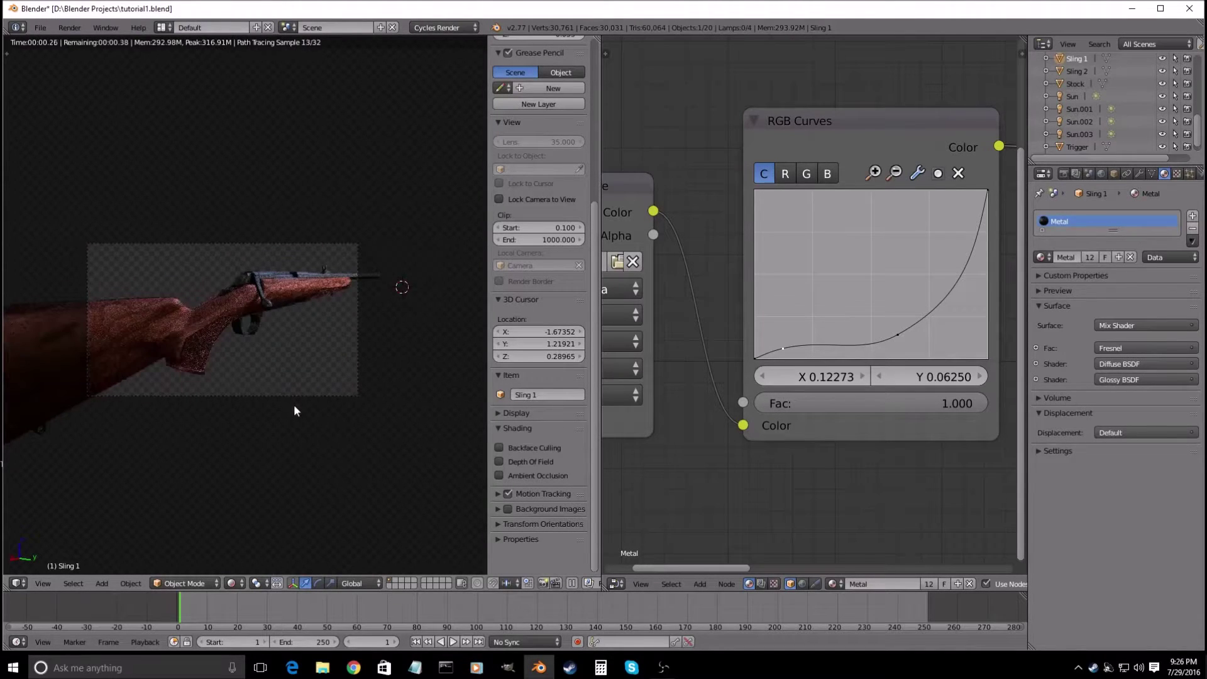
scroll(331, 348, "up", 3)
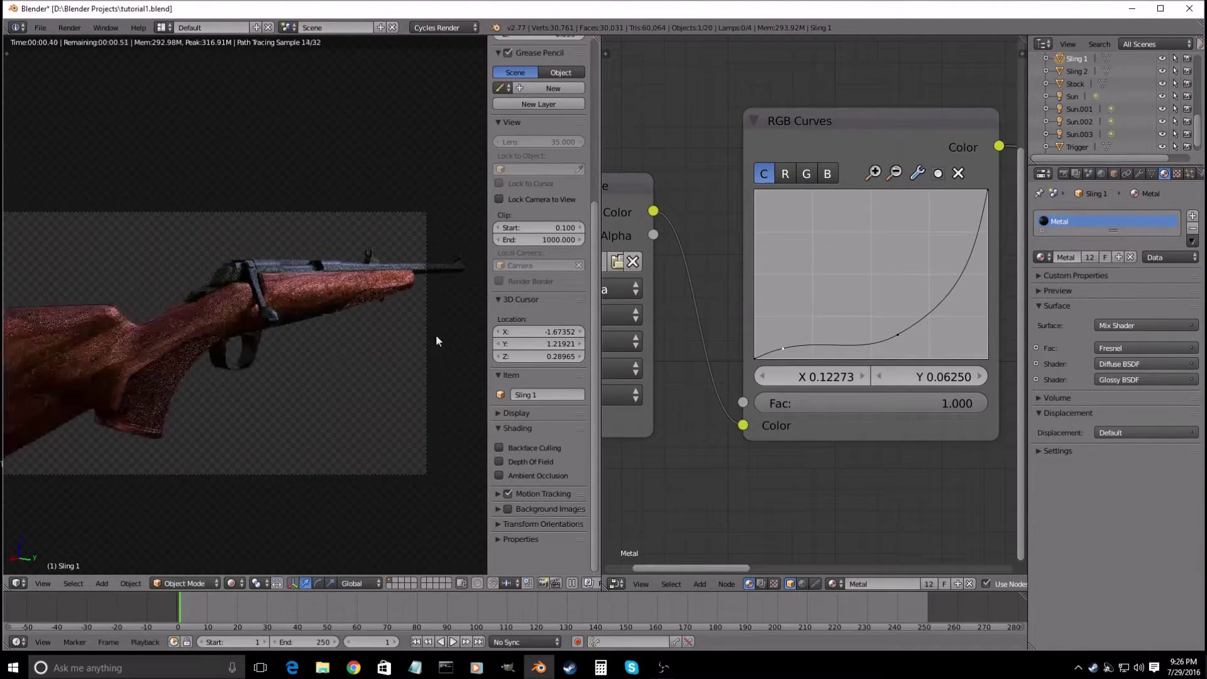
- Turn on Lock Camera to View, adjust the framing of the stock and bolt, and render the image
right_click(425, 328)
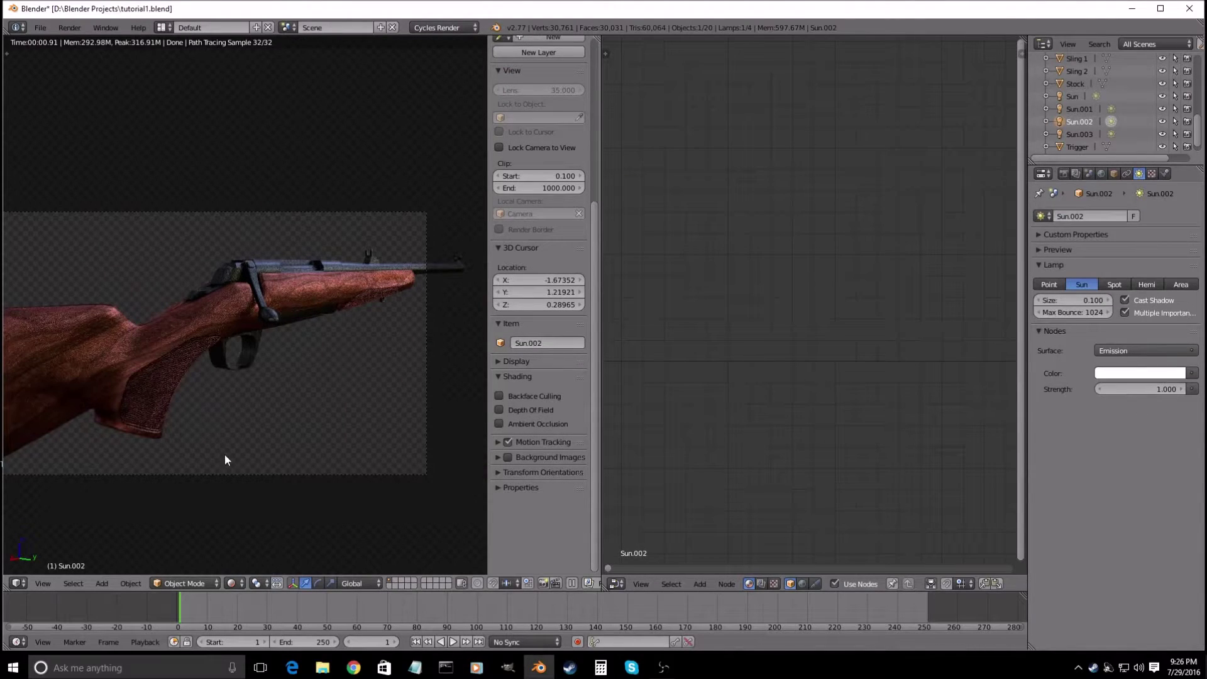
scroll(227, 451, "down", 2)
scroll(272, 428, "up", 3)
middle_click_drag(387, 404, 327, 404, "shift")
scroll(199, 430, "down", 2)
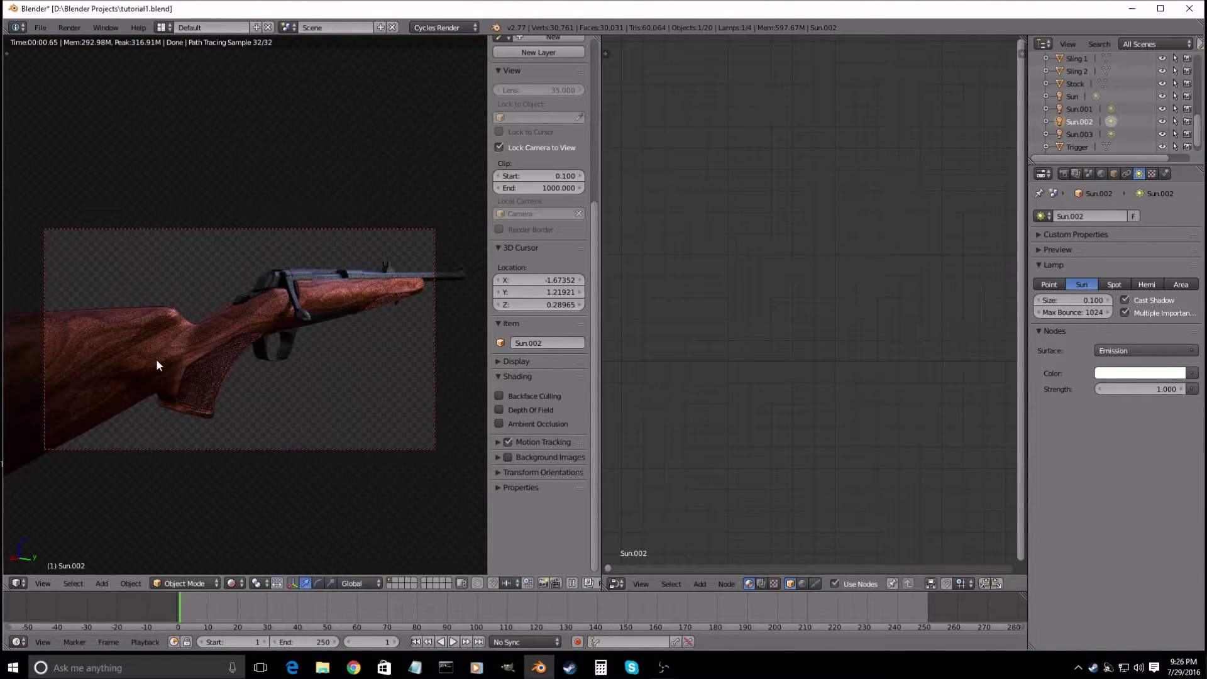
key("F12")
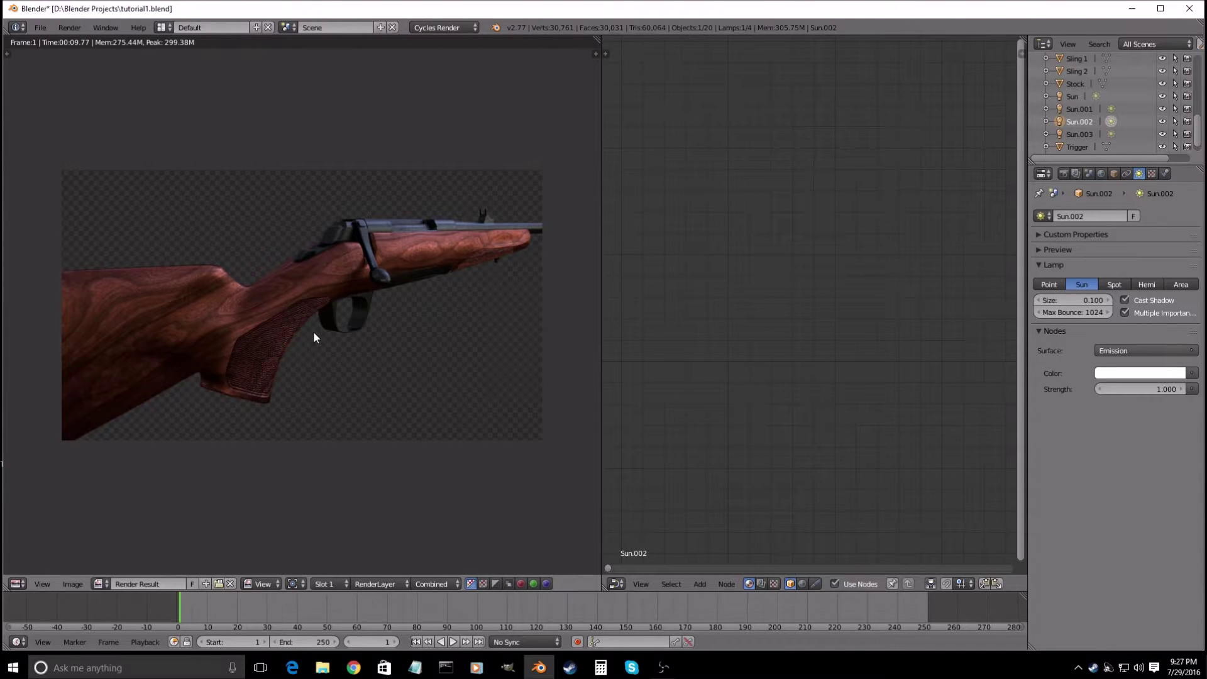
key("Escape")
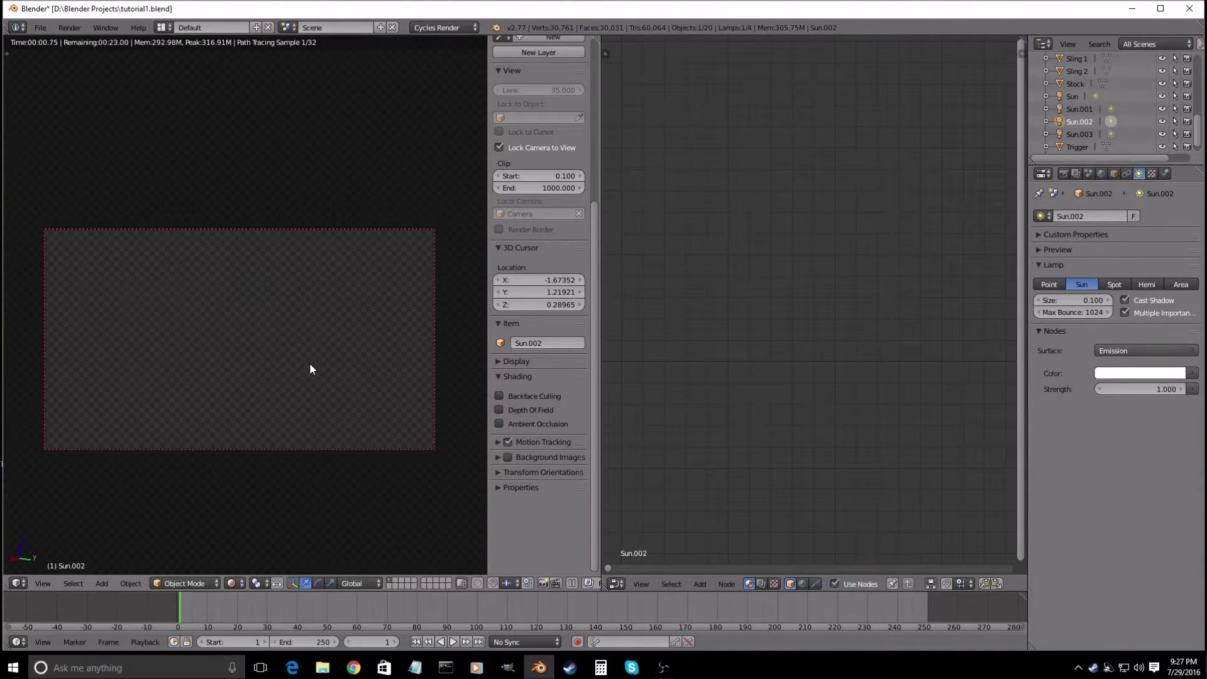
- Enter a new strength for the Sun lamp and set the strength of Sun.001 to 2
mouse_move(302, 299)
middle_mouse_down()
mouse_move(335, 329)
mouse_move(255, 356)
mouse_move(334, 357)
mouse_move(301, 361)
middle_mouse_up()
scroll(300, 361, "up", 5)
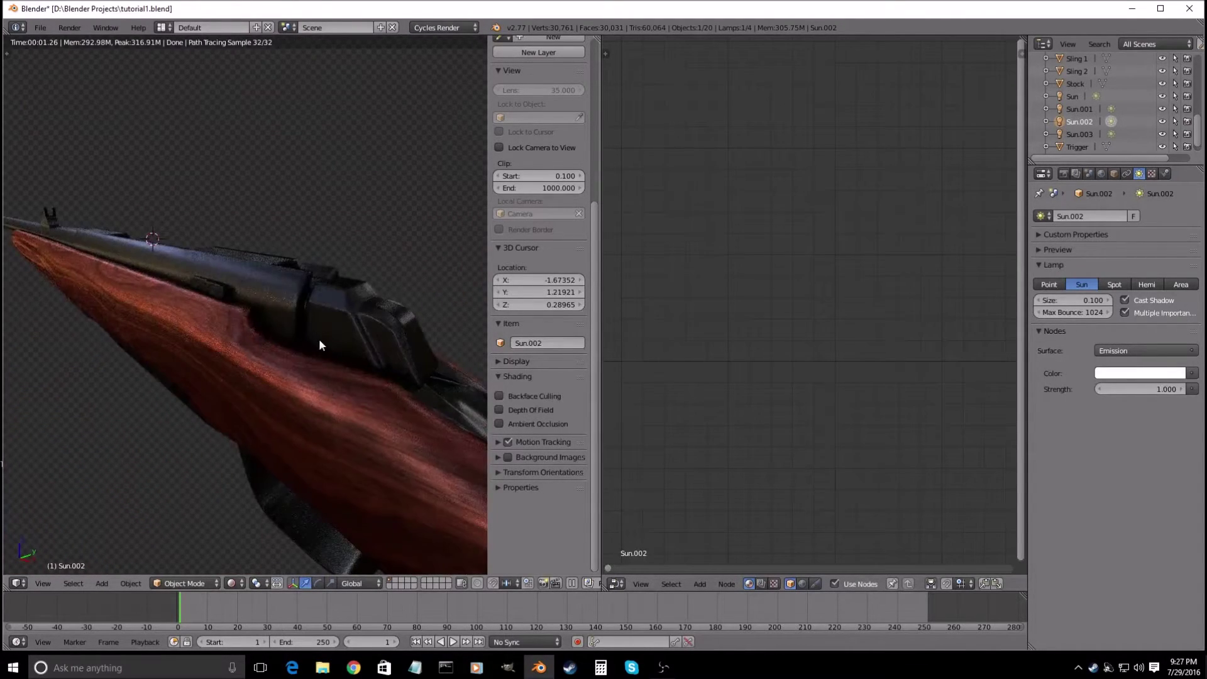
scroll(319, 349, "down", 6)
key("shift+z")
right_click(280, 239)
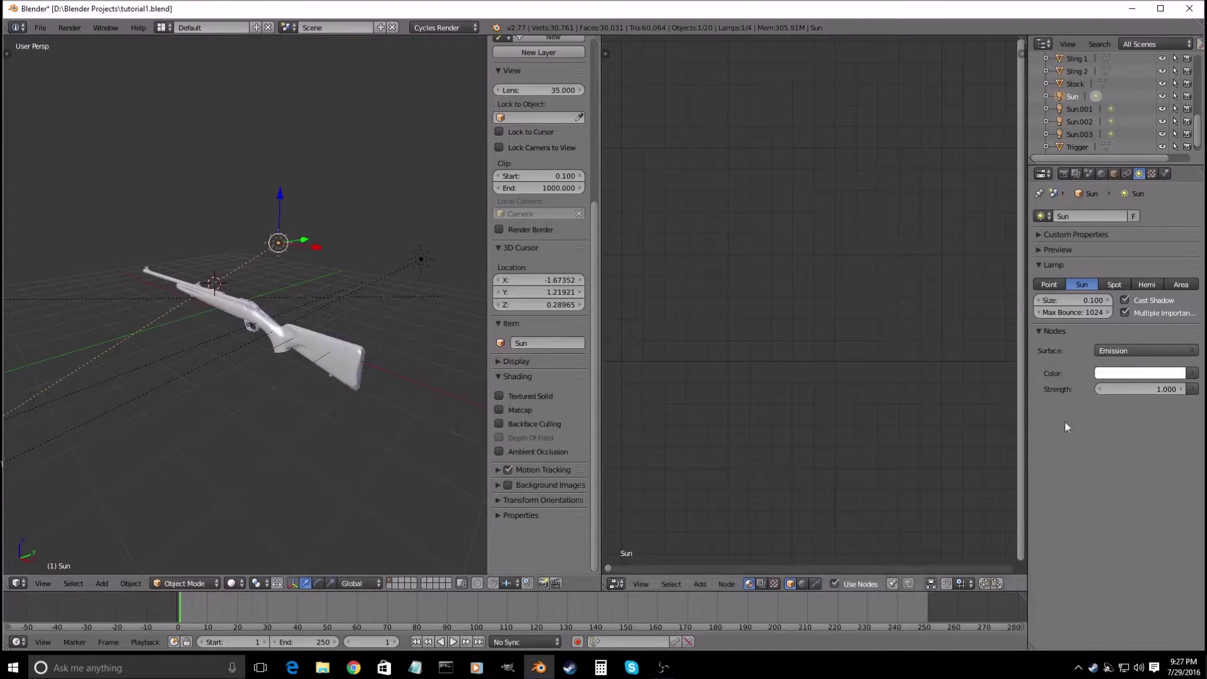
key("Return")
right_click(423, 258)
left_click(1117, 389)
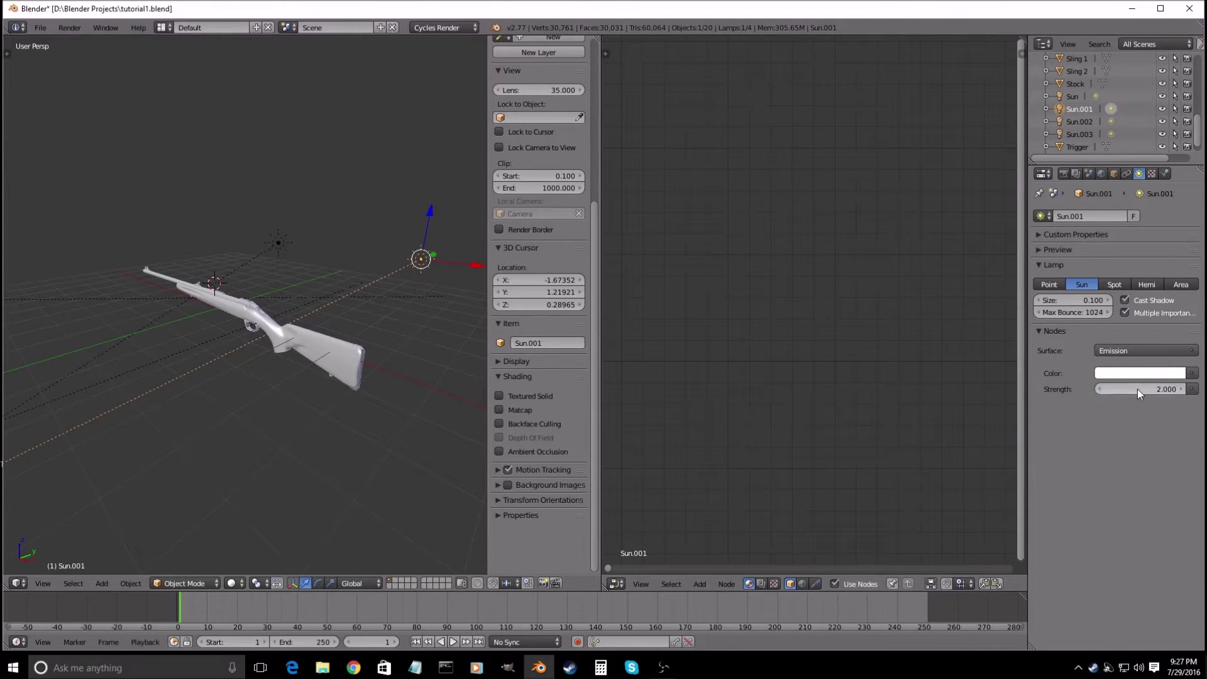
- Check the lighting in the rendered preview, and set the strength of Sun.003 and Sun.002 to 2
mouse_move(245, 360)
middle_mouse_down()
mouse_move(199, 368)
mouse_move(254, 365)
mouse_move(198, 386)
mouse_move(272, 379)
middle_mouse_up()
key("shift+z")
scroll(214, 371, "up", 2)
scroll(225, 381, "up", 2)
scroll(254, 365, "down", 4)
key("shift+z")
right_click(204, 321)
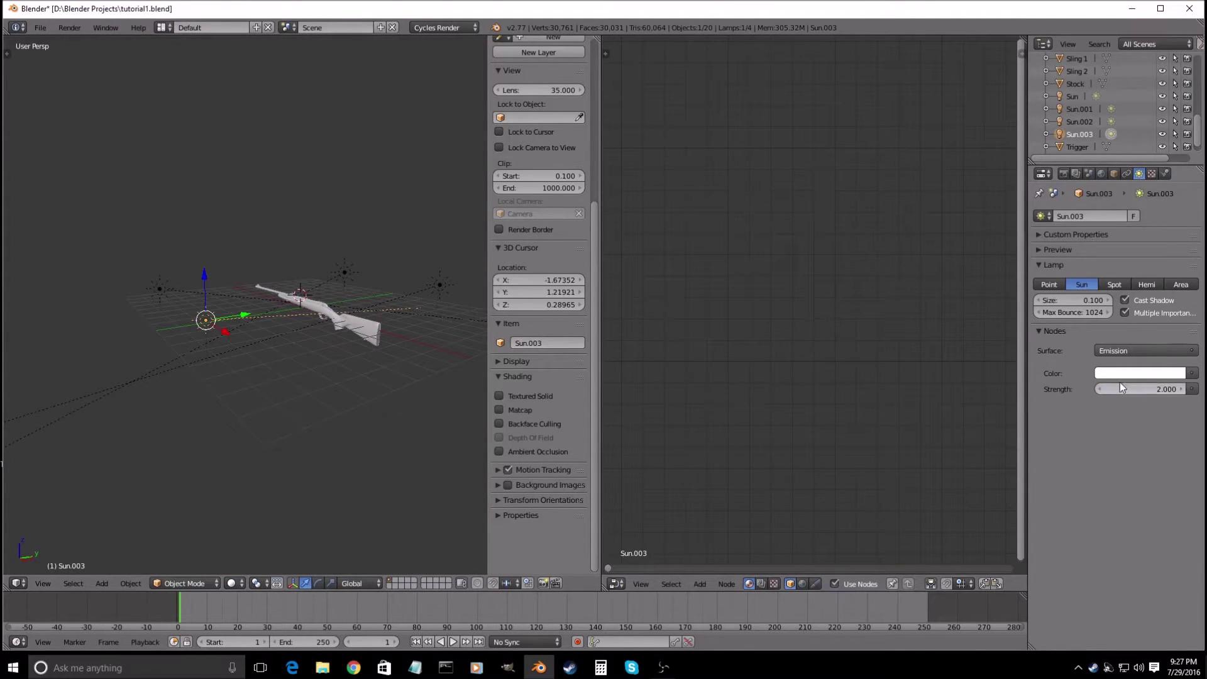
right_click(160, 289)
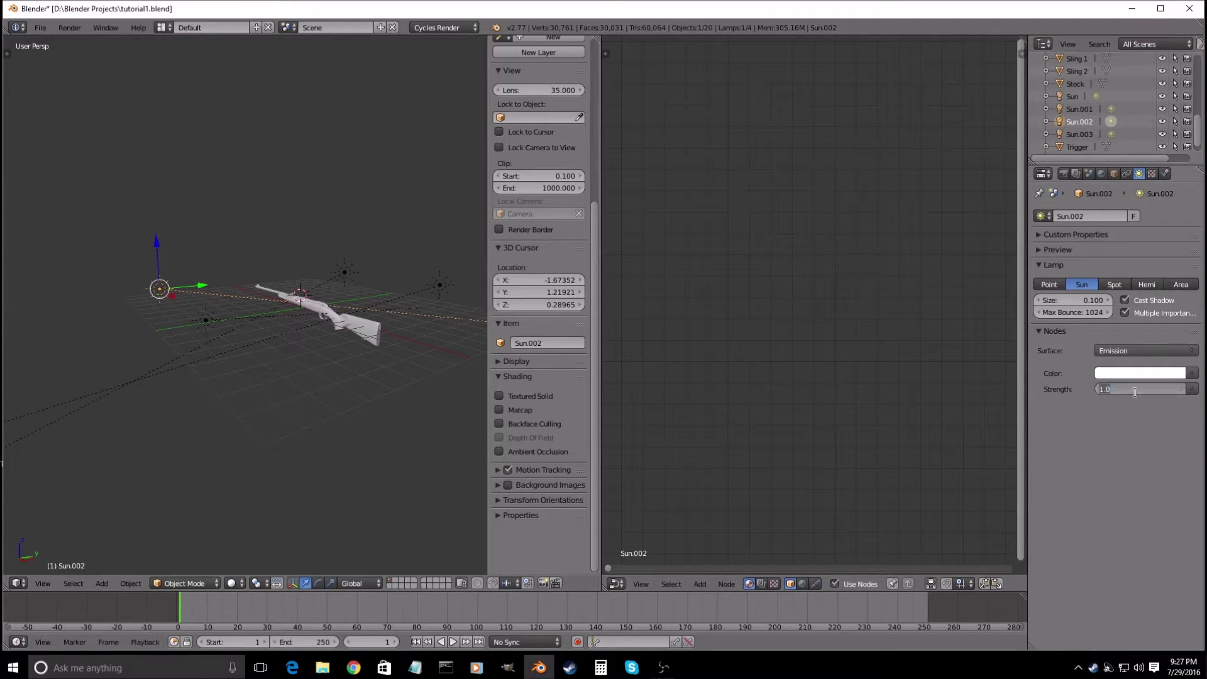
type("2")
key("Return")
- Hide the 3D view's properties sidebar and examine the lighting on the grip, bolt and receiver in the rendered camera view
key("n")
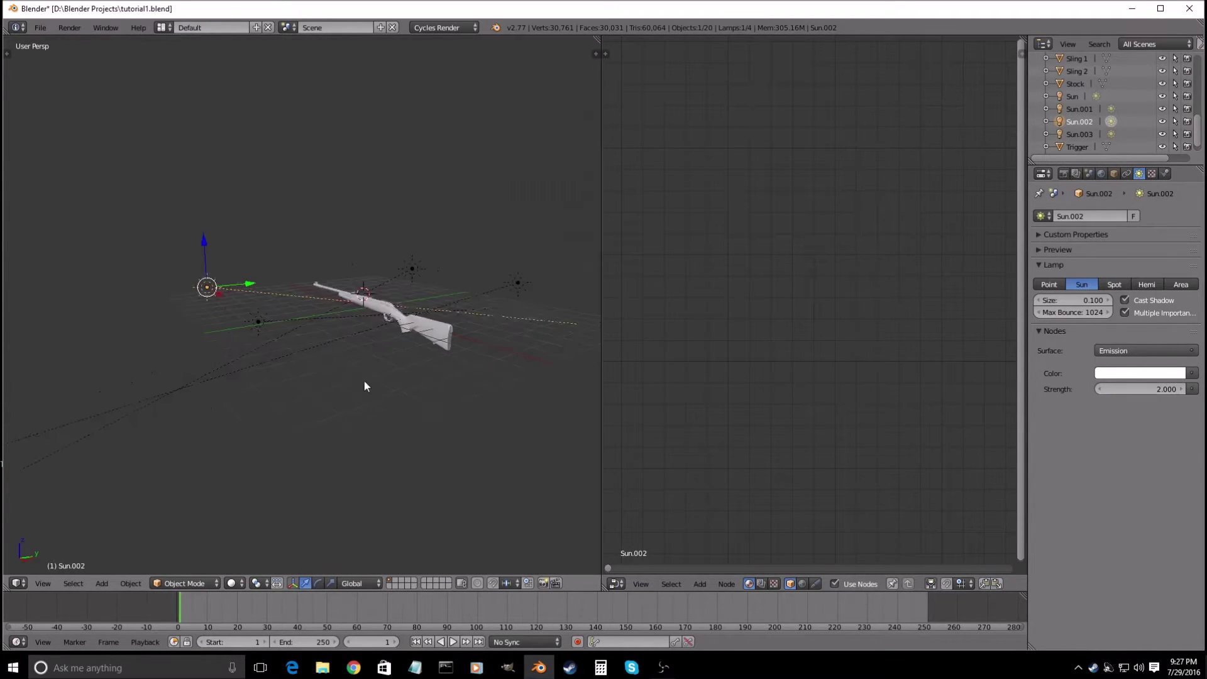
middle_click_drag(364, 381, 243, 386)
scroll(243, 386, "up", 4)
key("a")
key("shift+z")
mouse_move(292, 436)
middle_mouse_down()
mouse_move(293, 417)
mouse_move(359, 449)
middle_mouse_up()
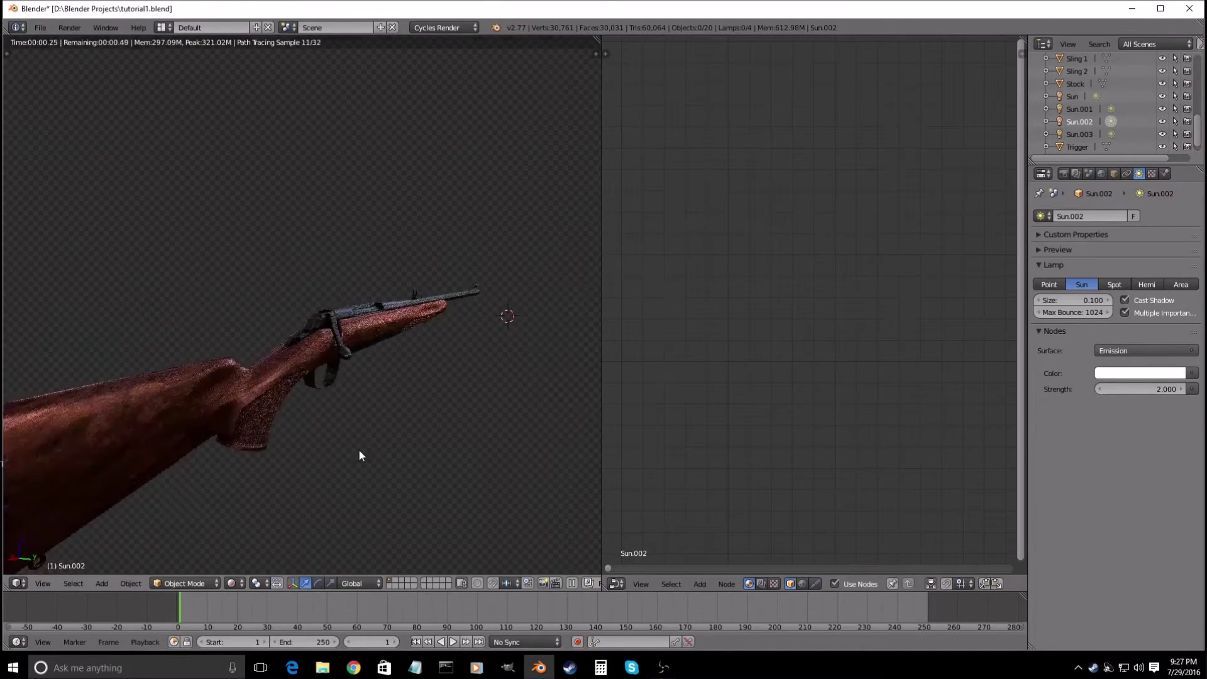
key("KP_0")
scroll(346, 416, "up", 2)
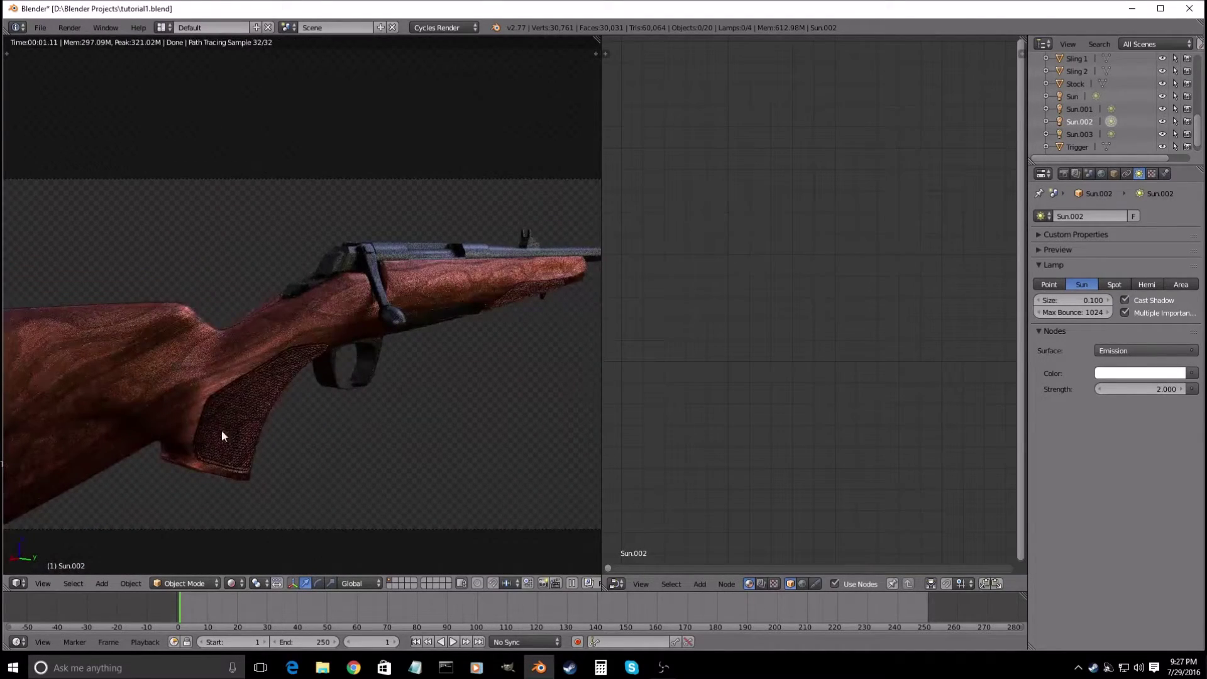
middle_click_drag(214, 440, 373, 378, "shift")
middle_click_drag(437, 283, 214, 379, "shift")
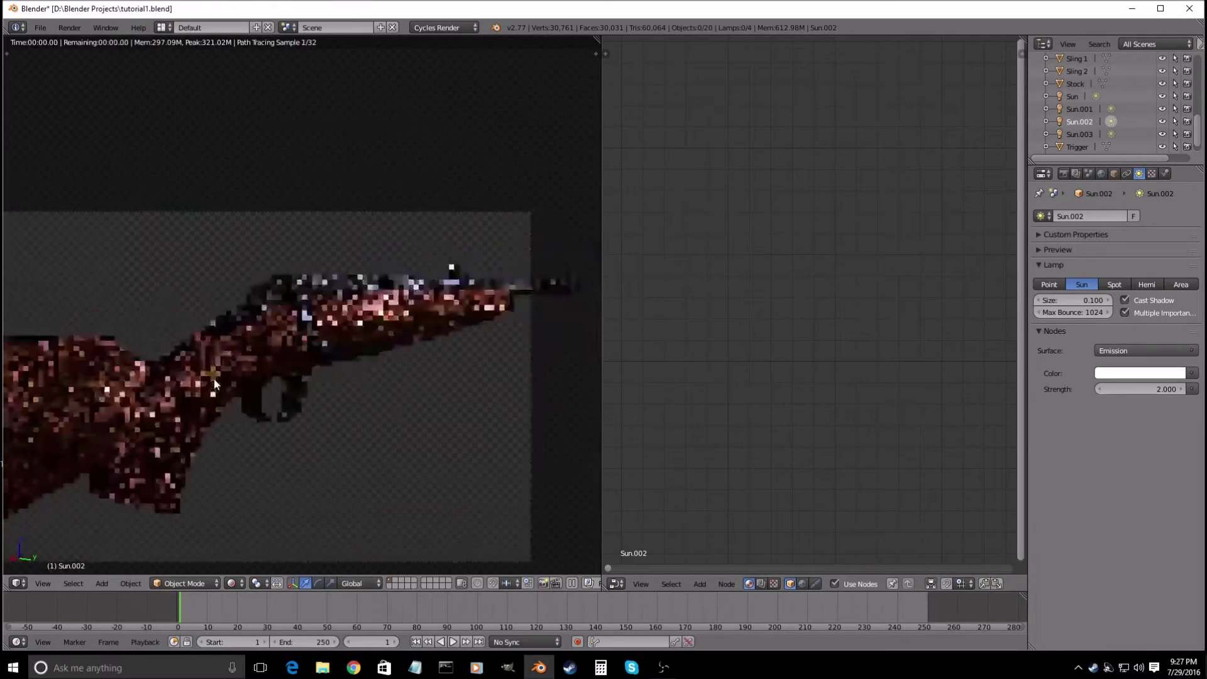
scroll(368, 328, "up", 4)
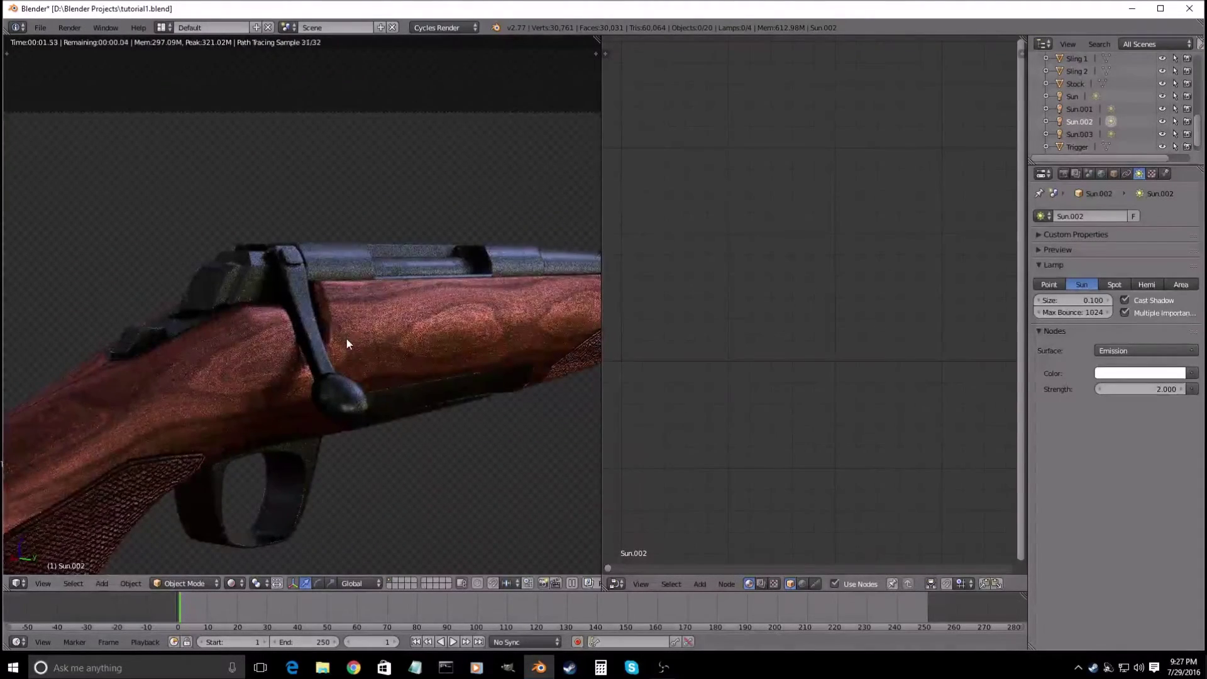
scroll(347, 335, "down", 2)
- Select the rifle Body and compare the Wood material's RGB Curves node with its rendered preview
key("shift+z")
right_click(246, 363)
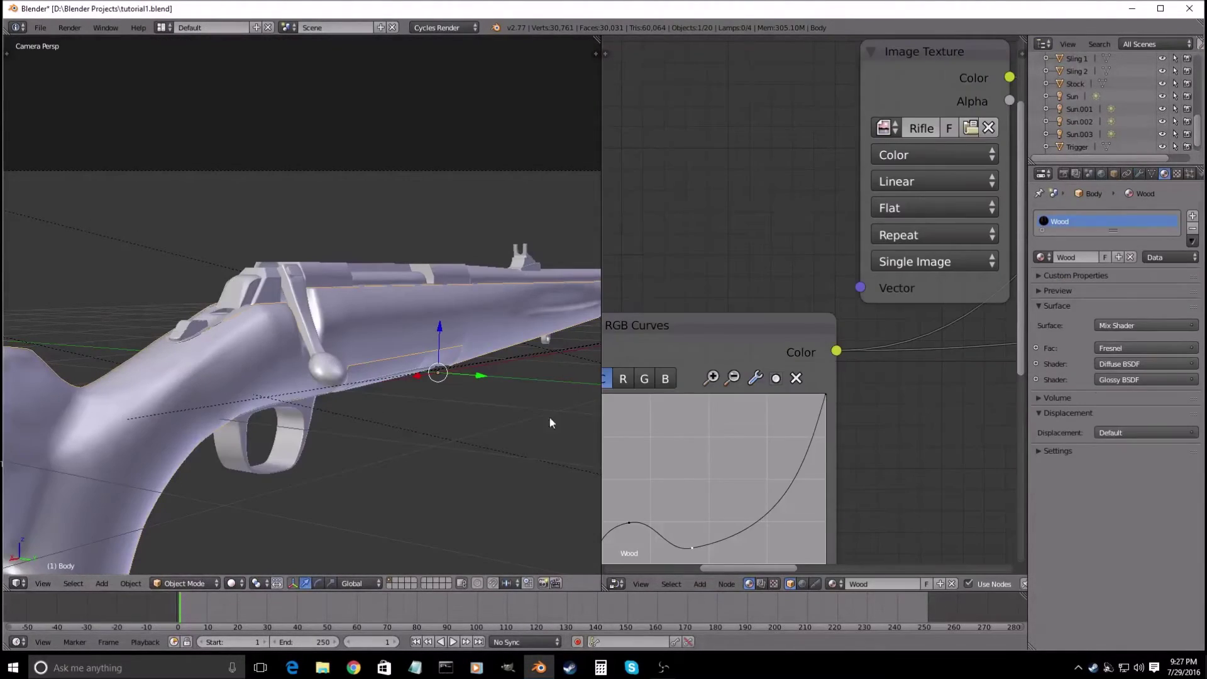
key("Home")
middle_click_drag(831, 381, 866, 323)
scroll(832, 349, "up", 2)
middle_click_drag(777, 396, 849, 324)
scroll(798, 327, "up", 7)
middle_click_drag(765, 306, 810, 317)
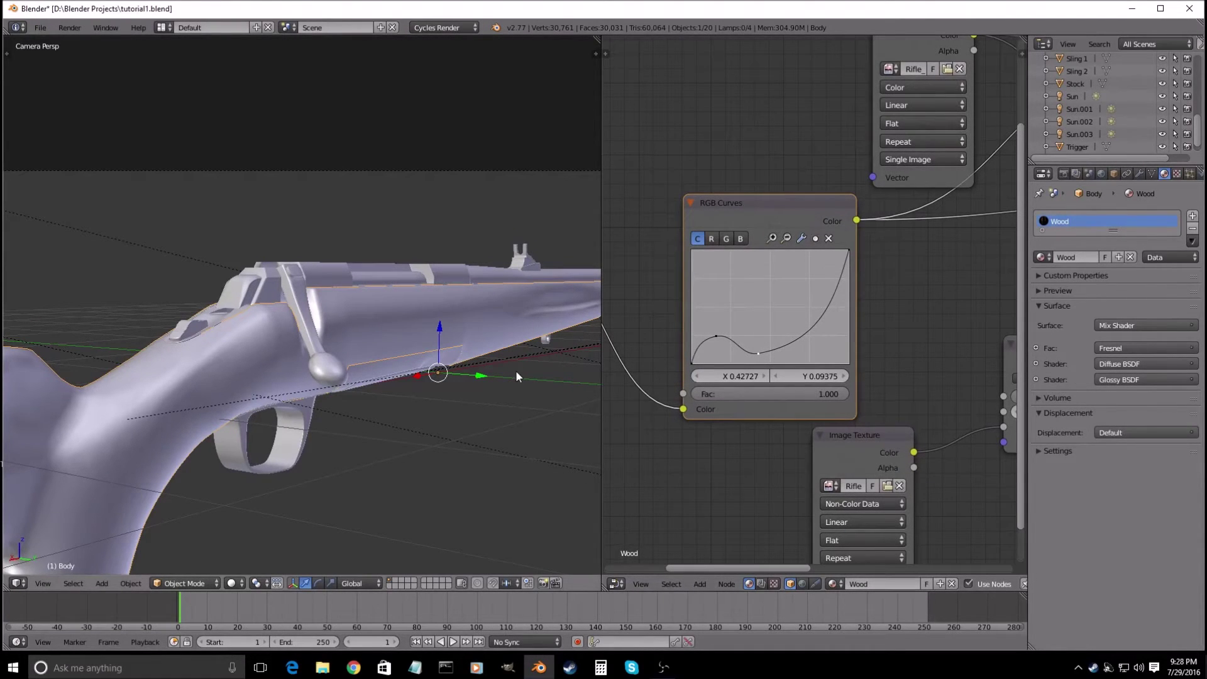
key("shift+z")
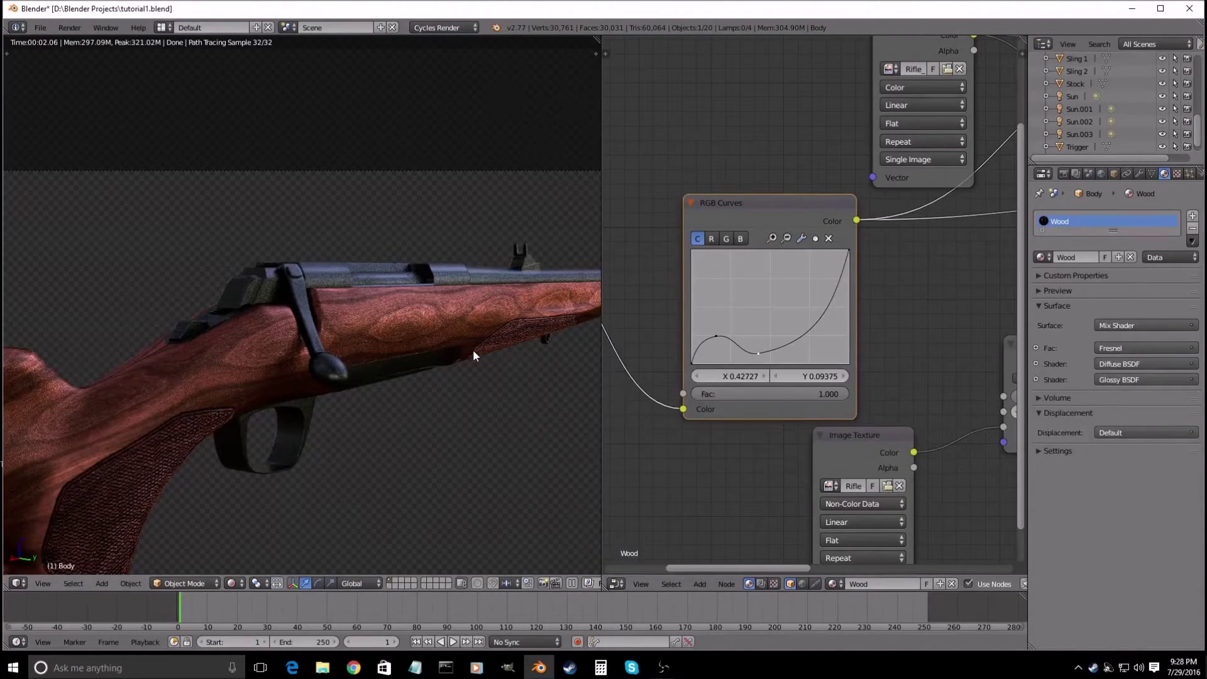
- Disconnect the Fresnel node from the Wood material's Mix Shader Fac and reconnect it, twice, to compare the rendered shine
scroll(692, 312, "down", 5)
middle_click_drag(819, 292, 824, 325)
scroll(824, 324, "down", 4)
middle_click_drag(708, 371, 841, 358)
middle_click_drag(942, 253, 786, 349)
scroll(786, 349, "up", 13)
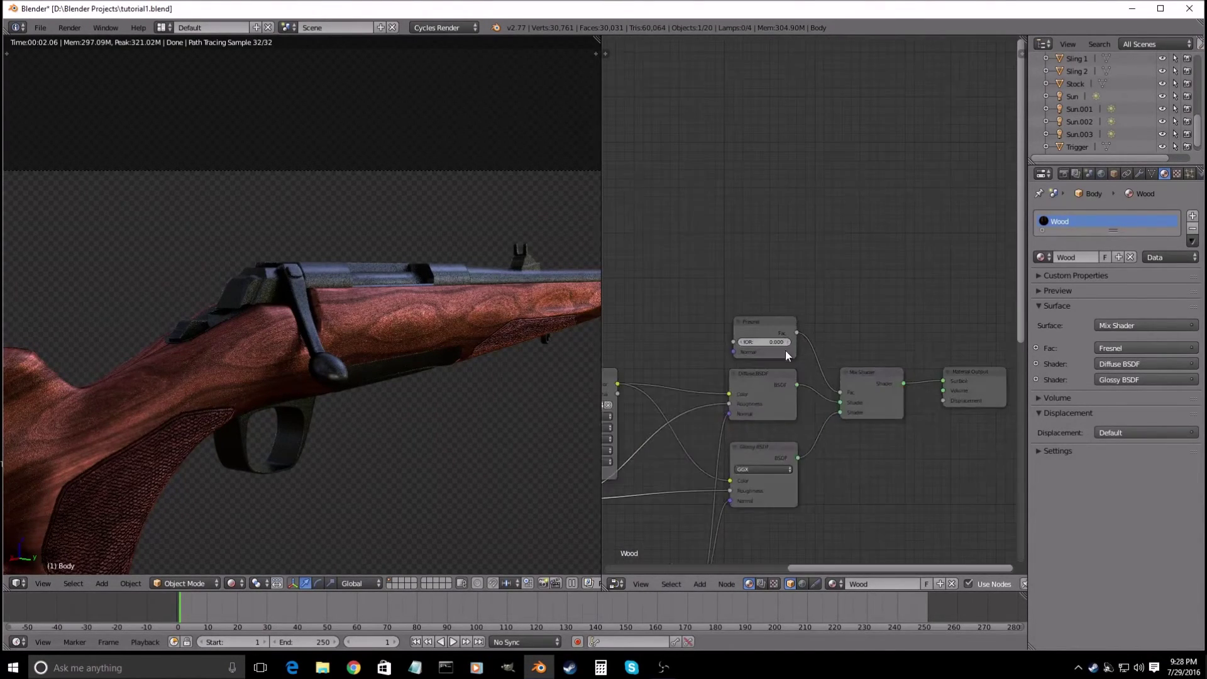
middle_click_drag(817, 426, 850, 324)
scroll(850, 324, "up", 6)
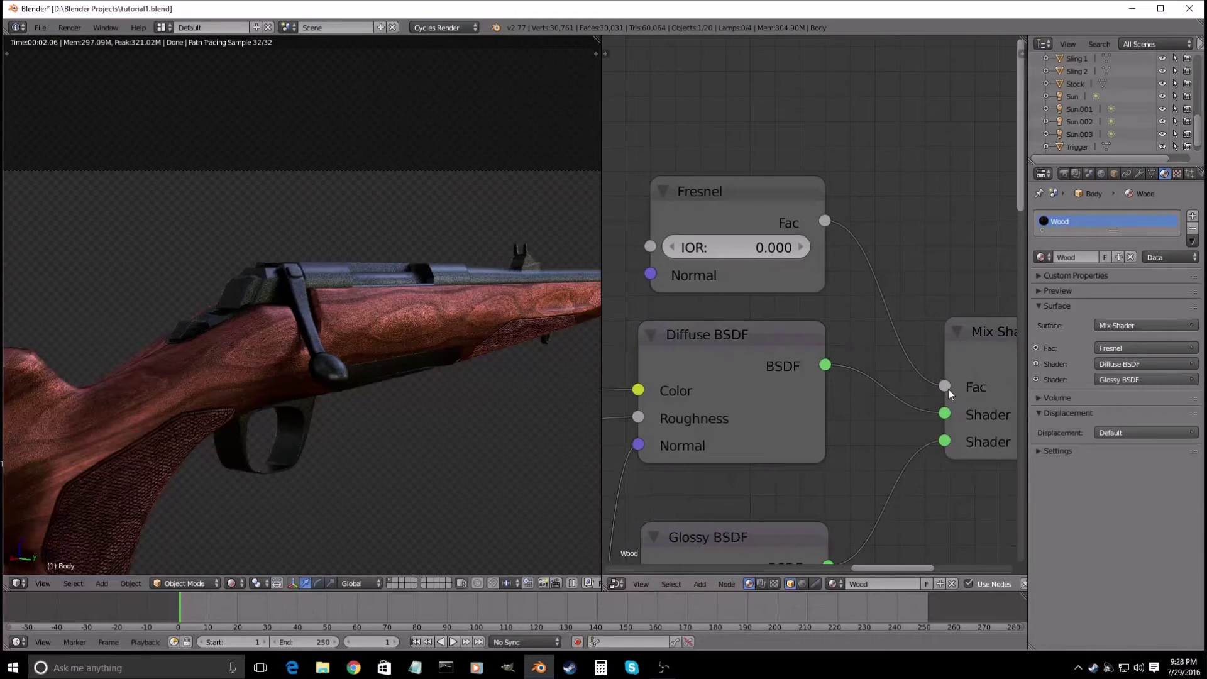
left_click_drag(944, 390, 912, 326)
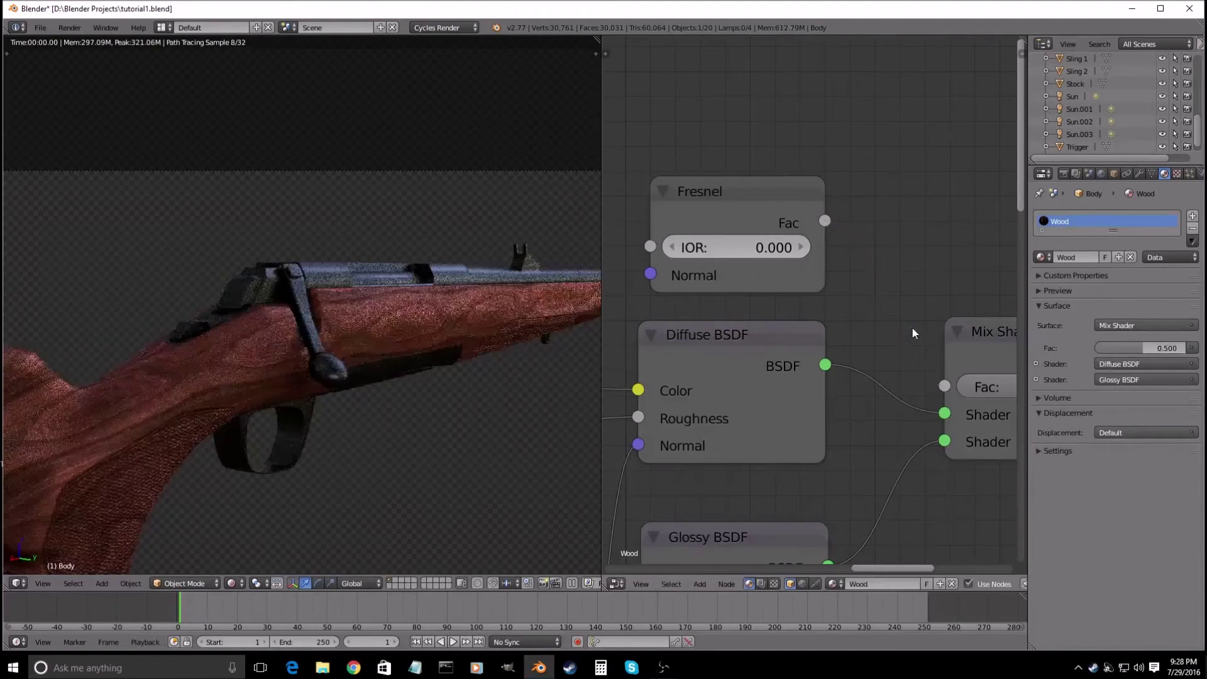
left_click_drag(825, 222, 950, 390)
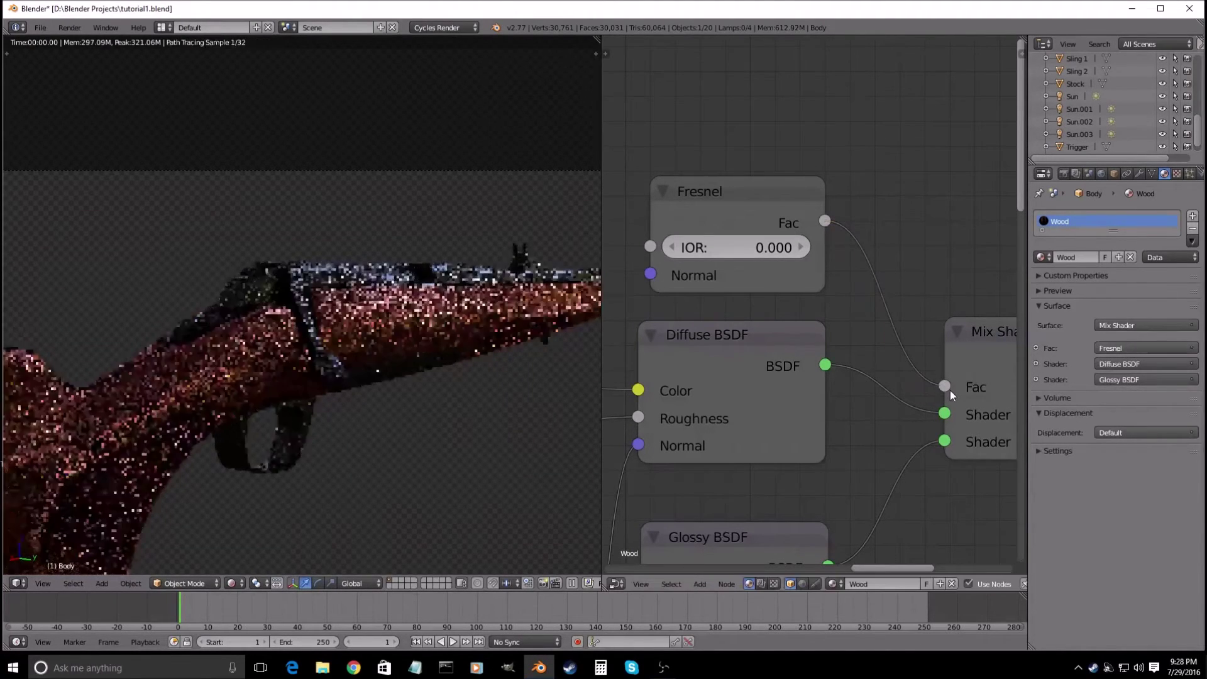
left_click_drag(945, 387, 895, 306)
left_click_drag(824, 221, 949, 390)
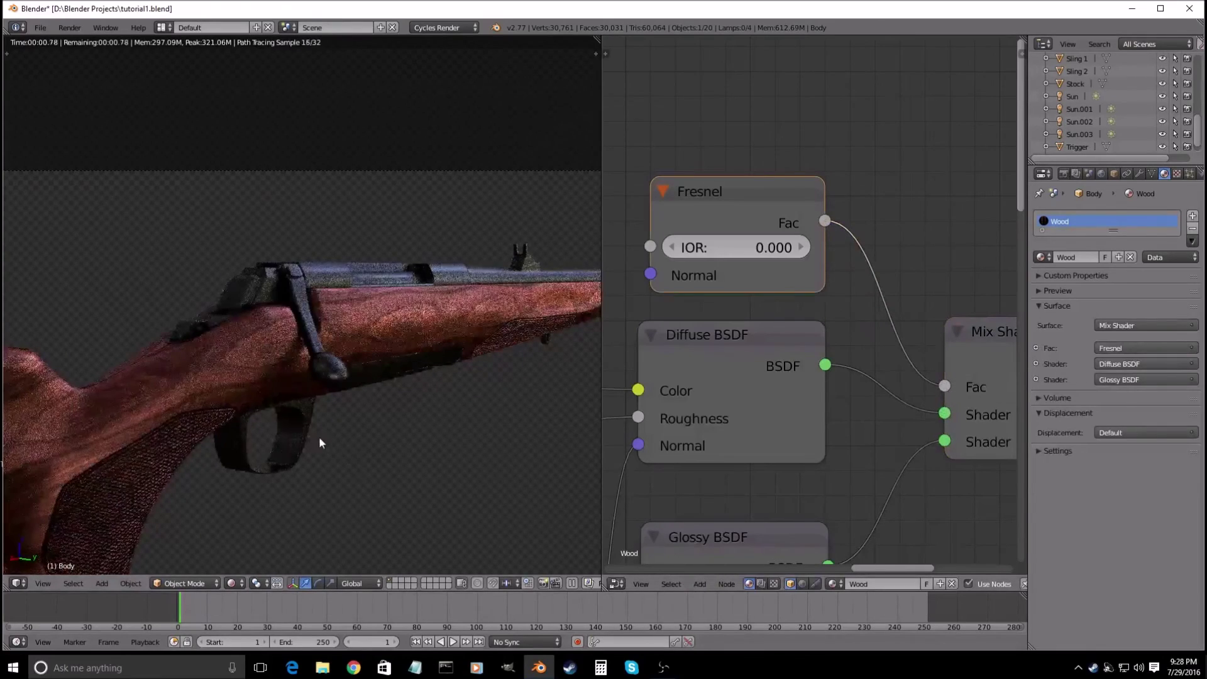
- Examine the whole rendered rifle outside the camera view and look over the Wood material's node tree
scroll(312, 440, "down", 2)
scroll(311, 438, "down", 3)
middle_click_drag(311, 441, 226, 440)
middle_click_drag(154, 437, 232, 431)
scroll(742, 439, "down", 6)
middle_click_drag(743, 439, 813, 469)
scroll(723, 456, "down", 3)
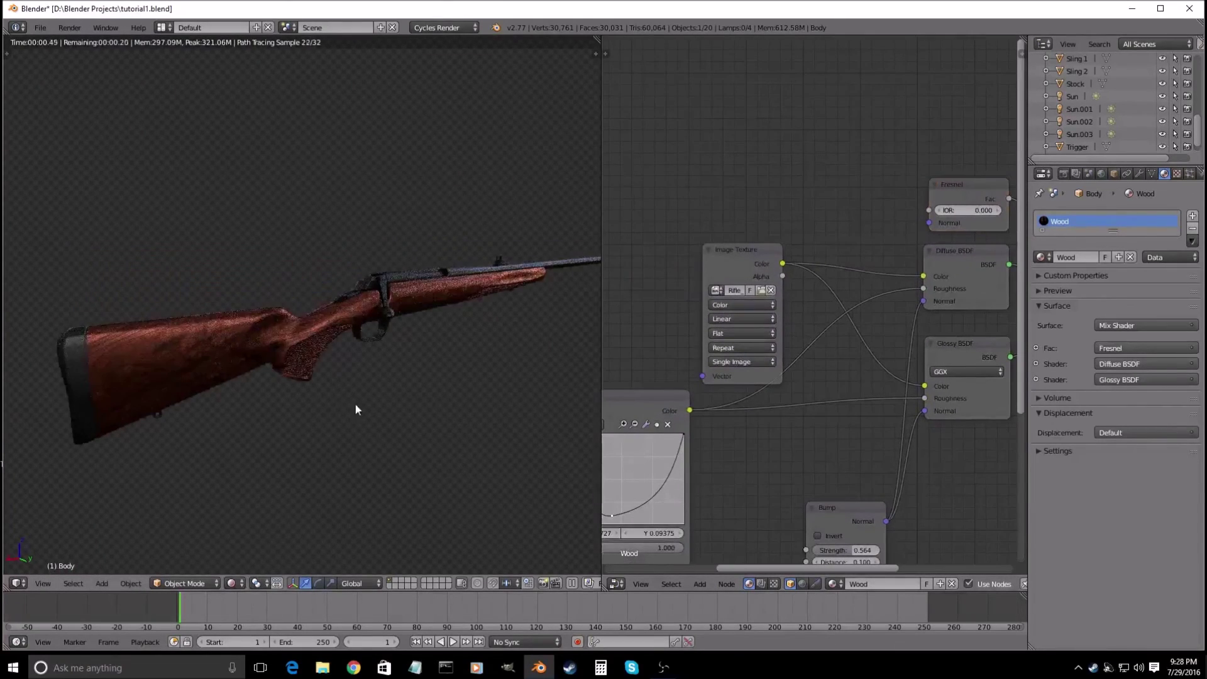
scroll(392, 400, "up", 8)
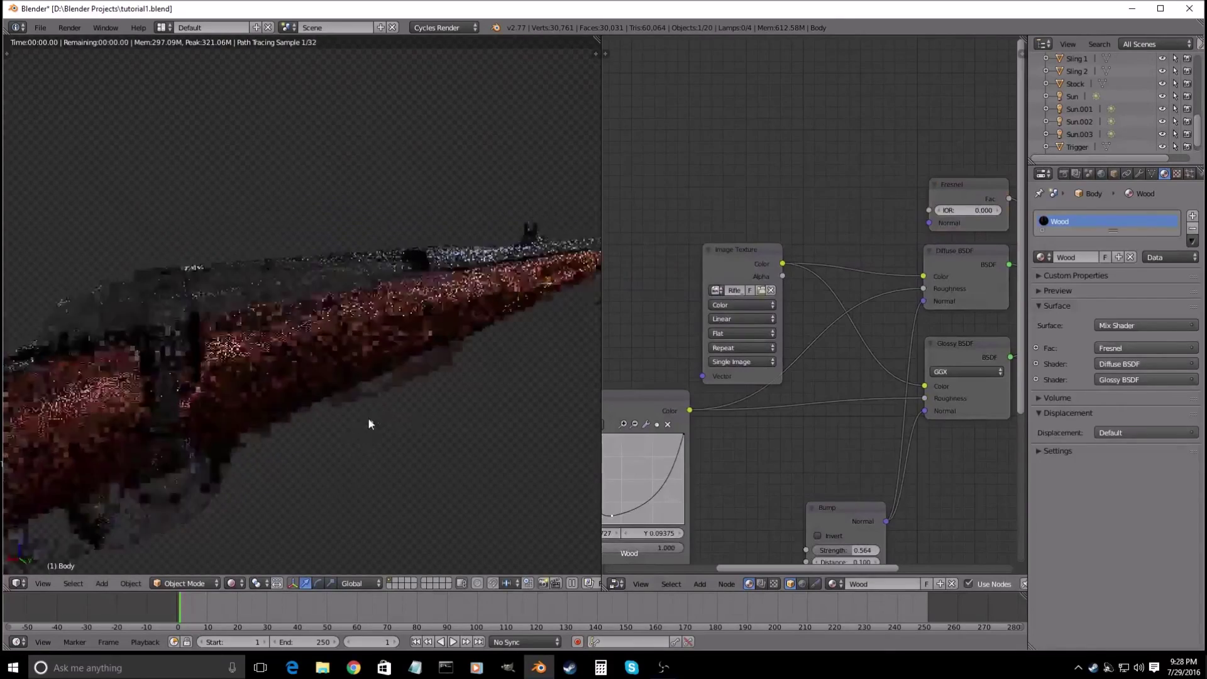